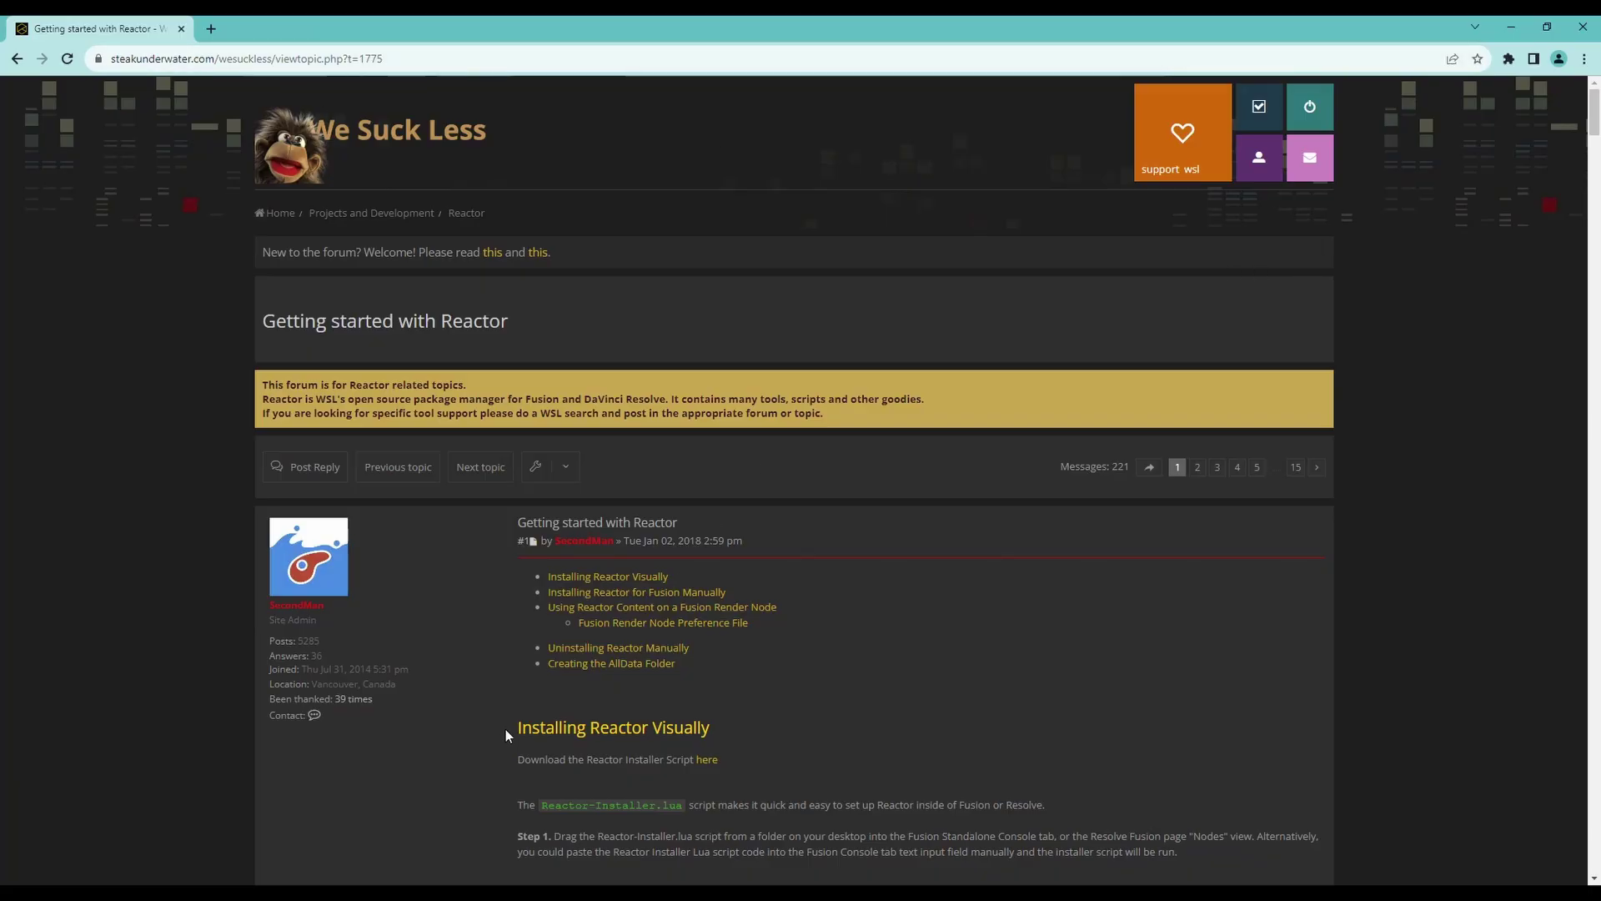
Download the Reactor Installer script from the visual installation section of the Getting started with Reactor forum topic.
{"action": "left_click_drag", "start_coordinate": [505, 734], "coordinate": [754, 734]}
{"action": "left_click", "coordinate": [760, 732]}
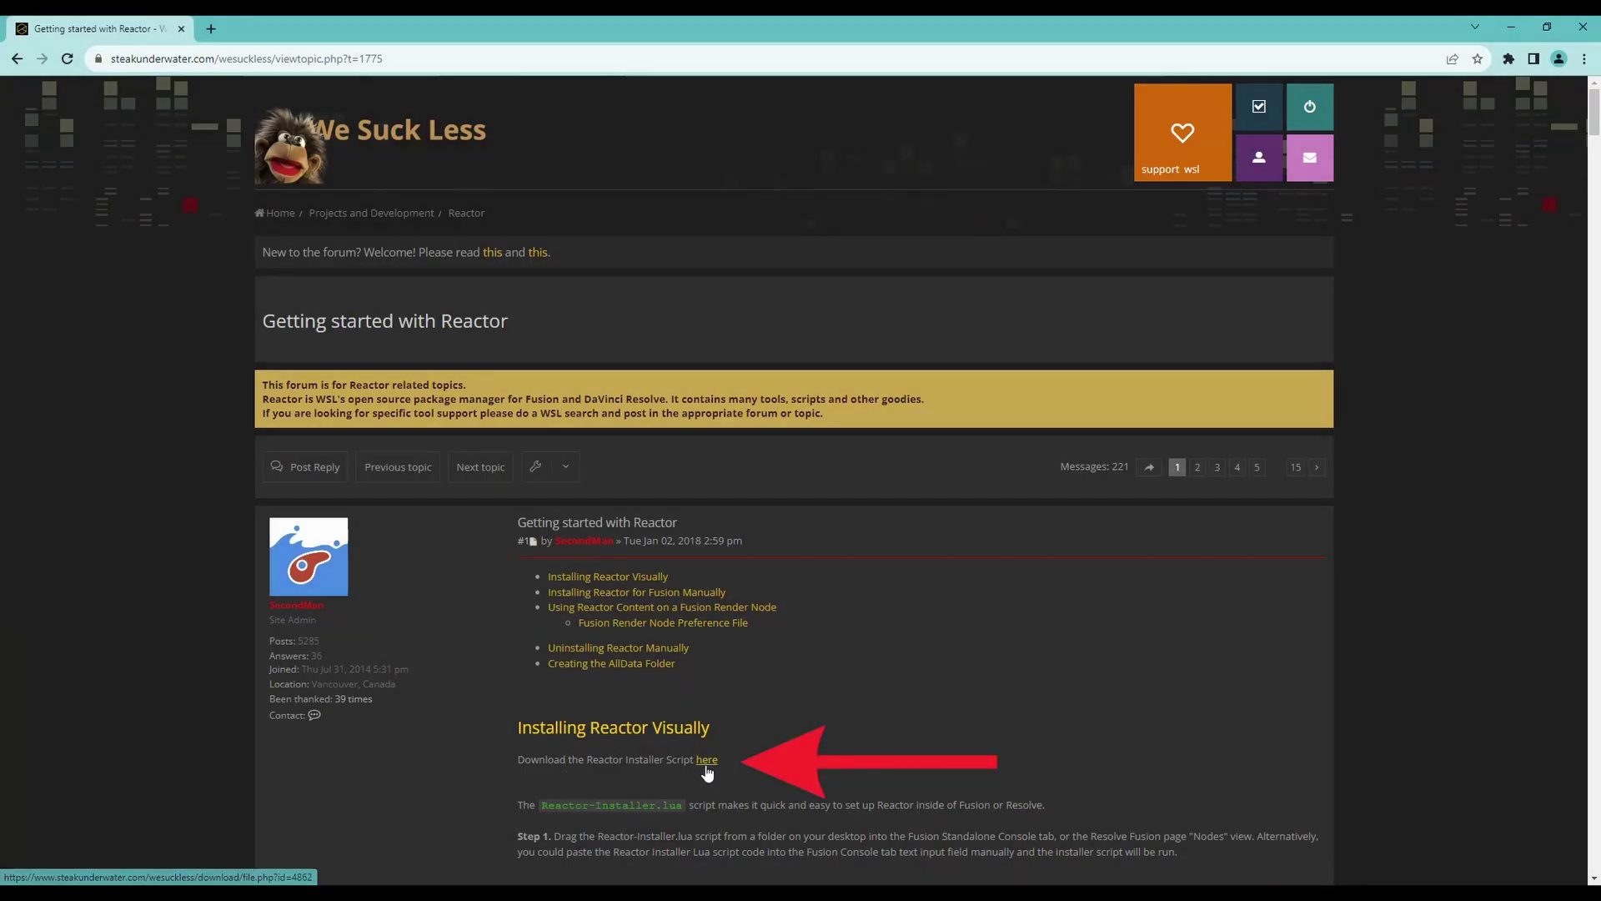
{"action": "left_click", "coordinate": [707, 760]}
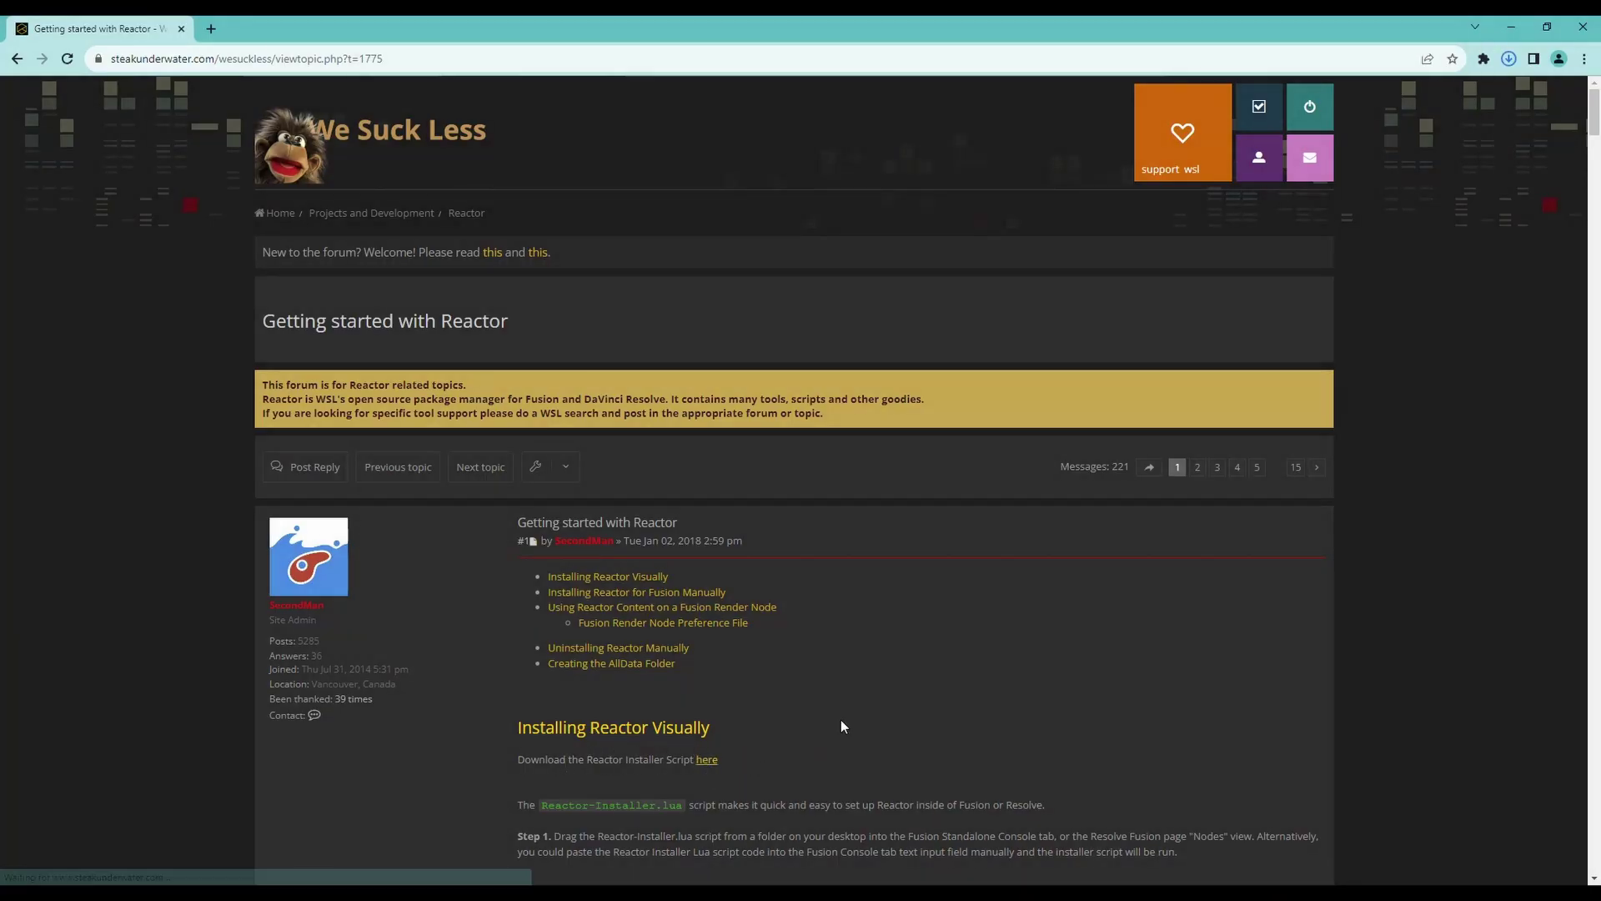
{"action": "scroll", "coordinate": [841, 719], "scroll_direction": "down", "scroll_amount": 3}
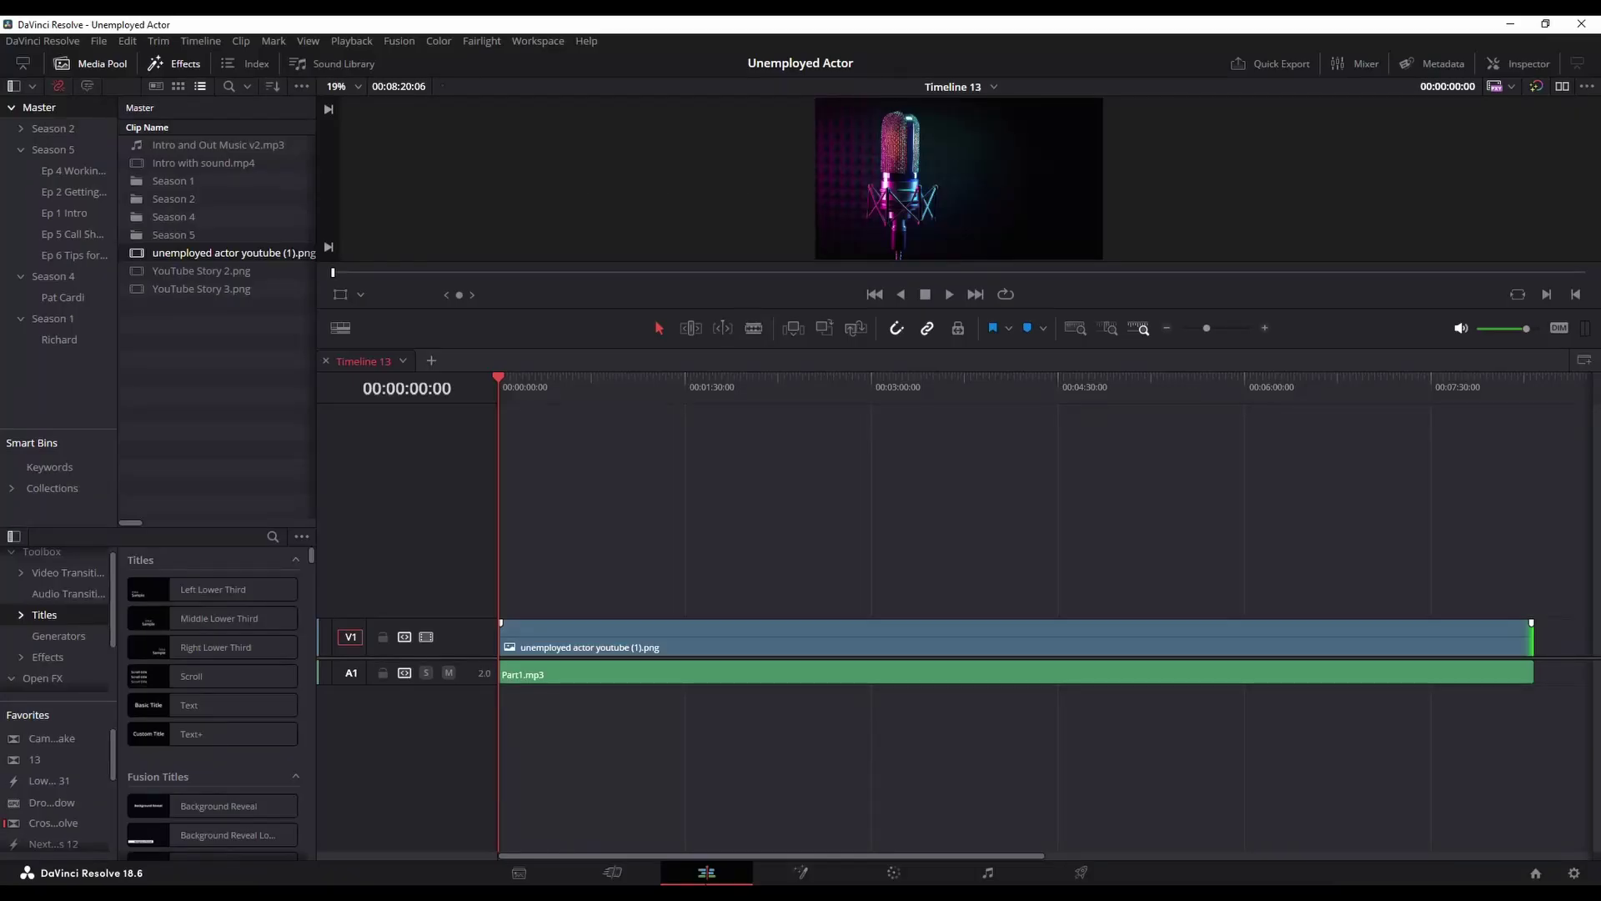
Run Reactor-Installer.lua from the Downloads folder in DaVinci Resolve's Fusion node area, and install and launch Reactor.
{"action": "left_click", "coordinate": [797, 874]}
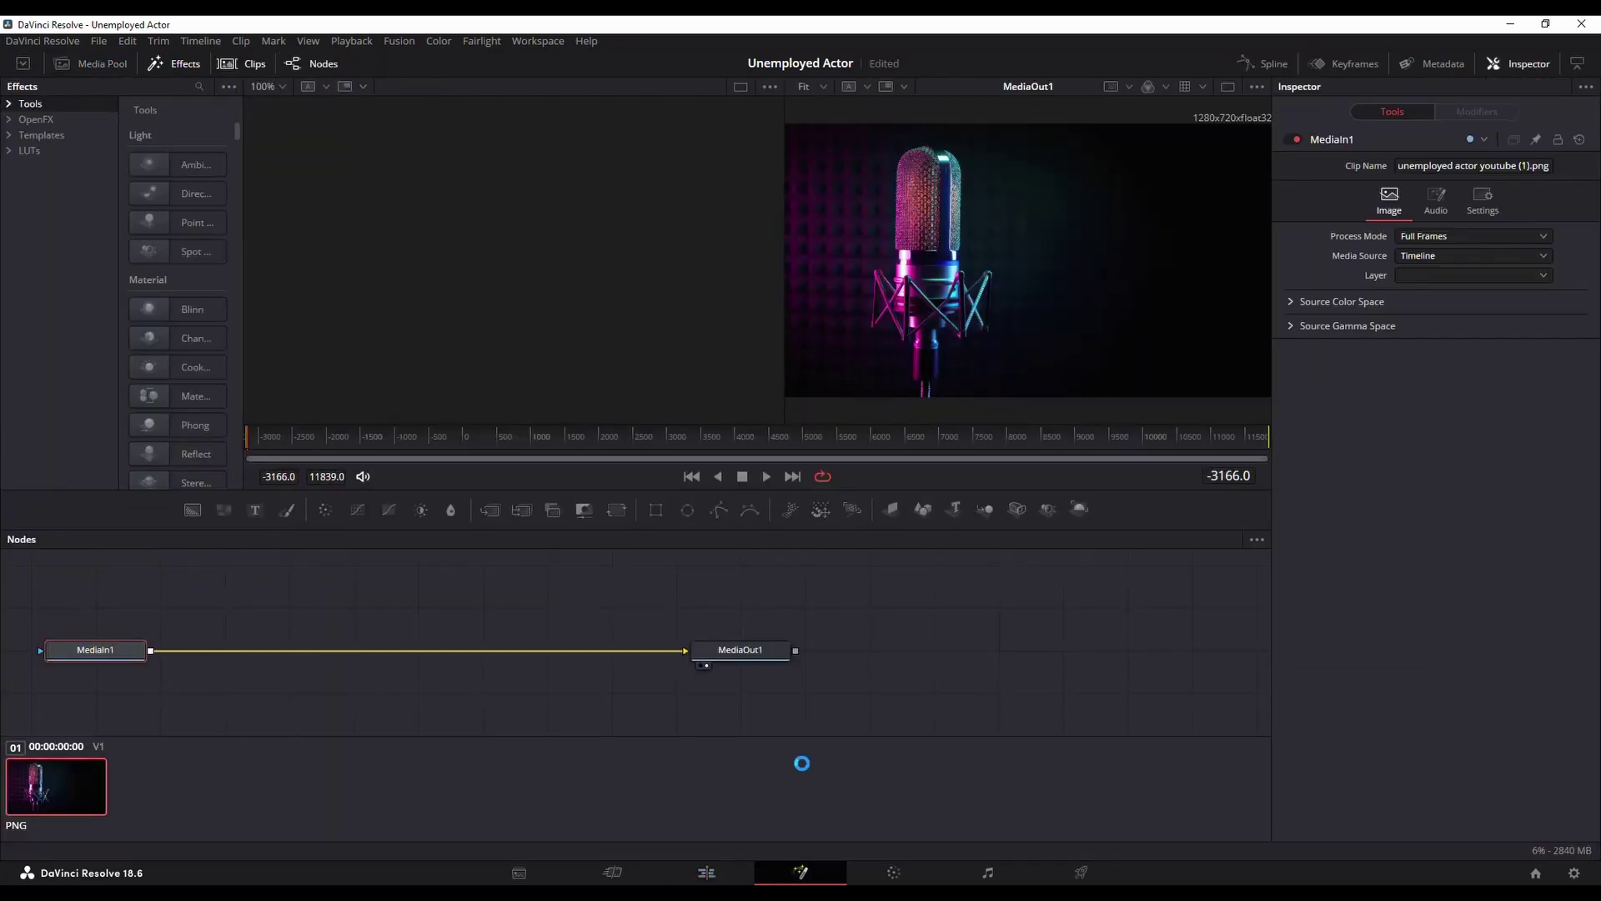
{"action": "key", "text": "alt+Tab"}
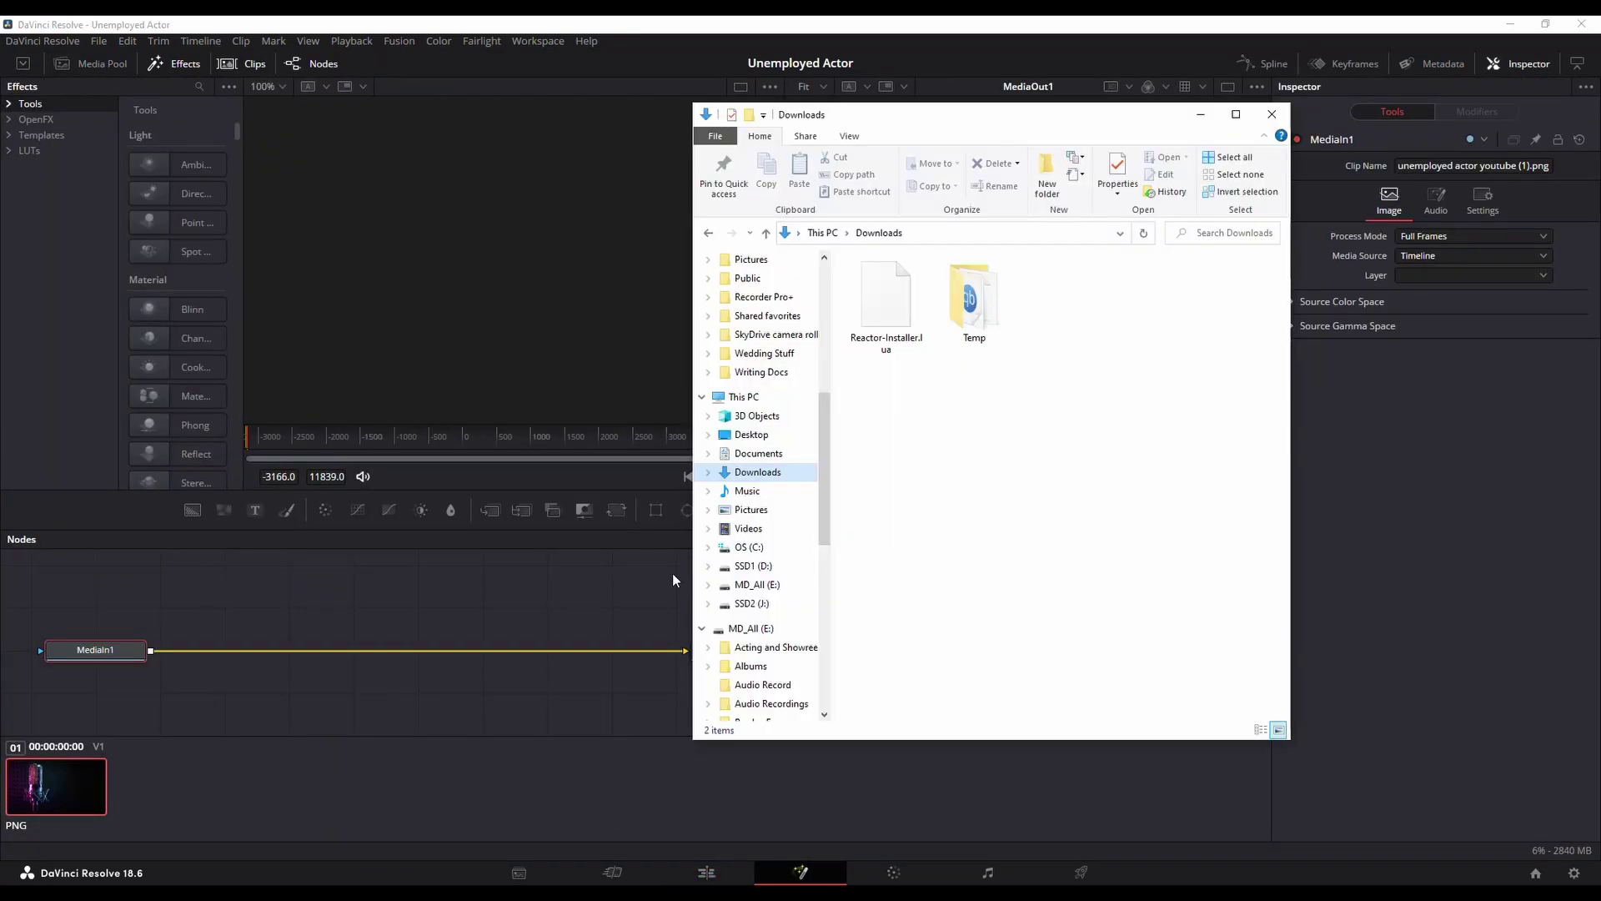
{"action": "left_click", "coordinate": [896, 287]}
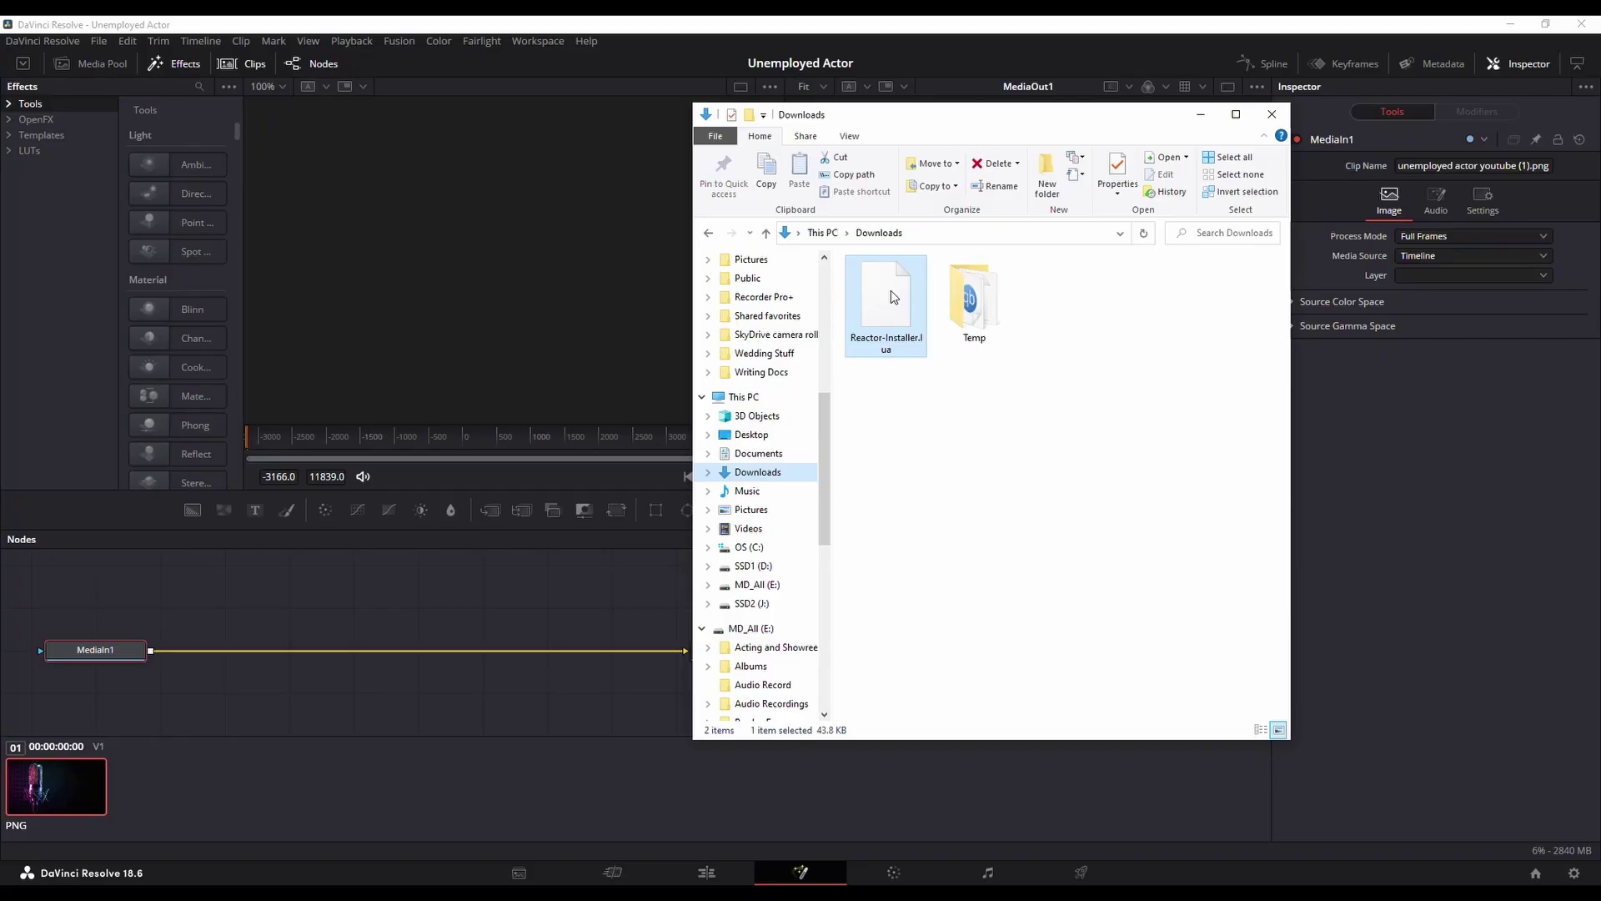
{"action": "left_click_drag", "start_coordinate": [891, 290], "coordinate": [418, 599]}
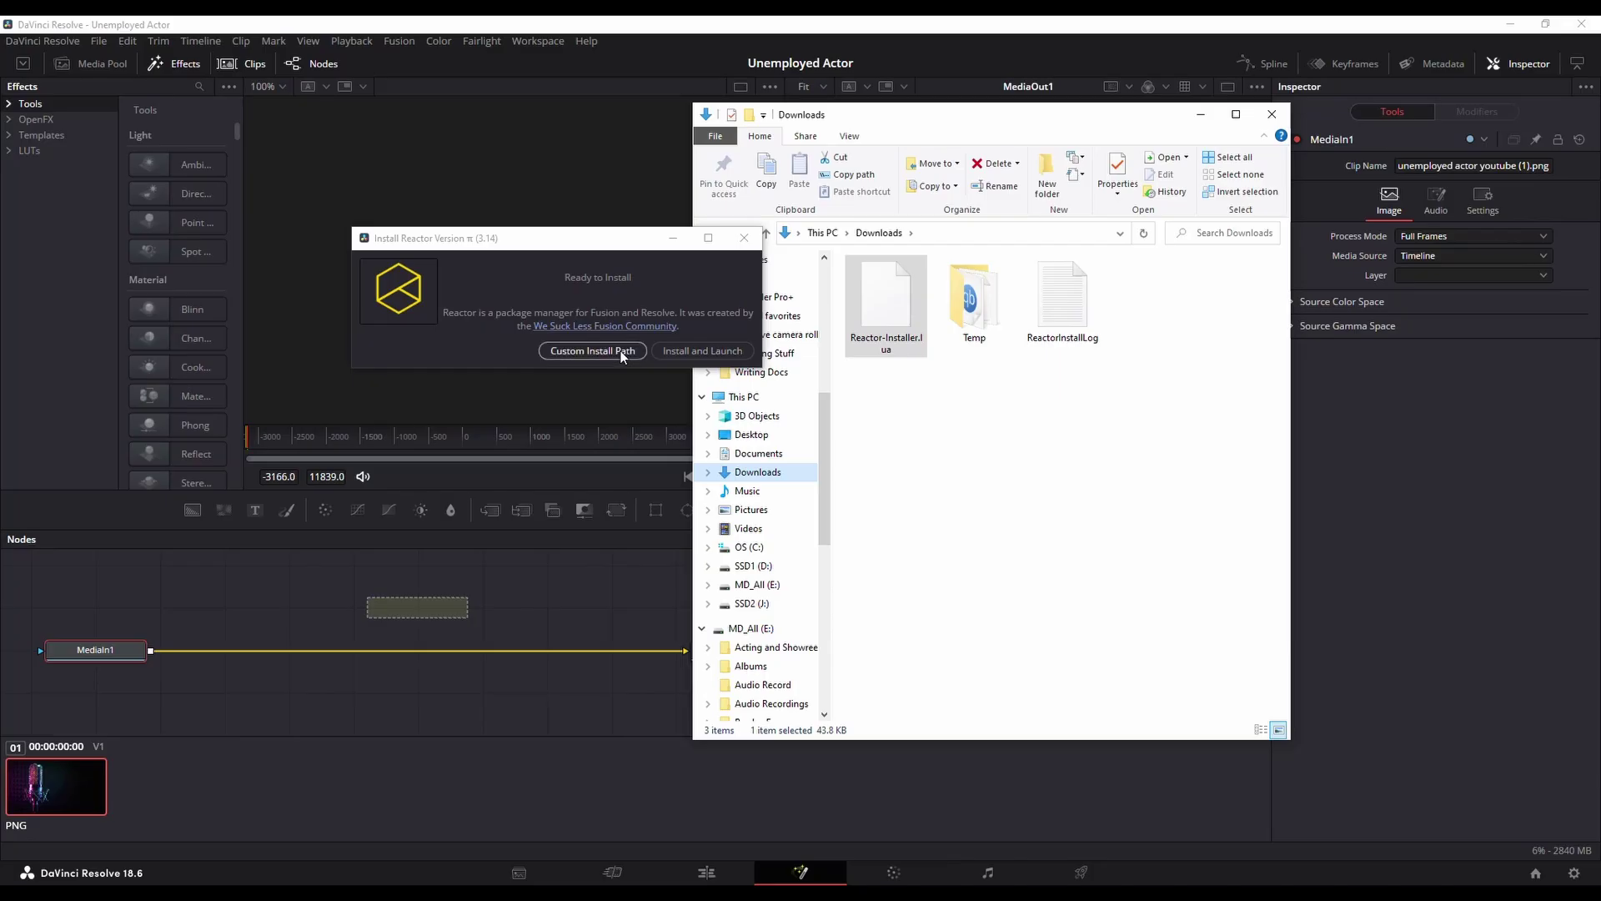
{"action": "left_click", "coordinate": [677, 352]}
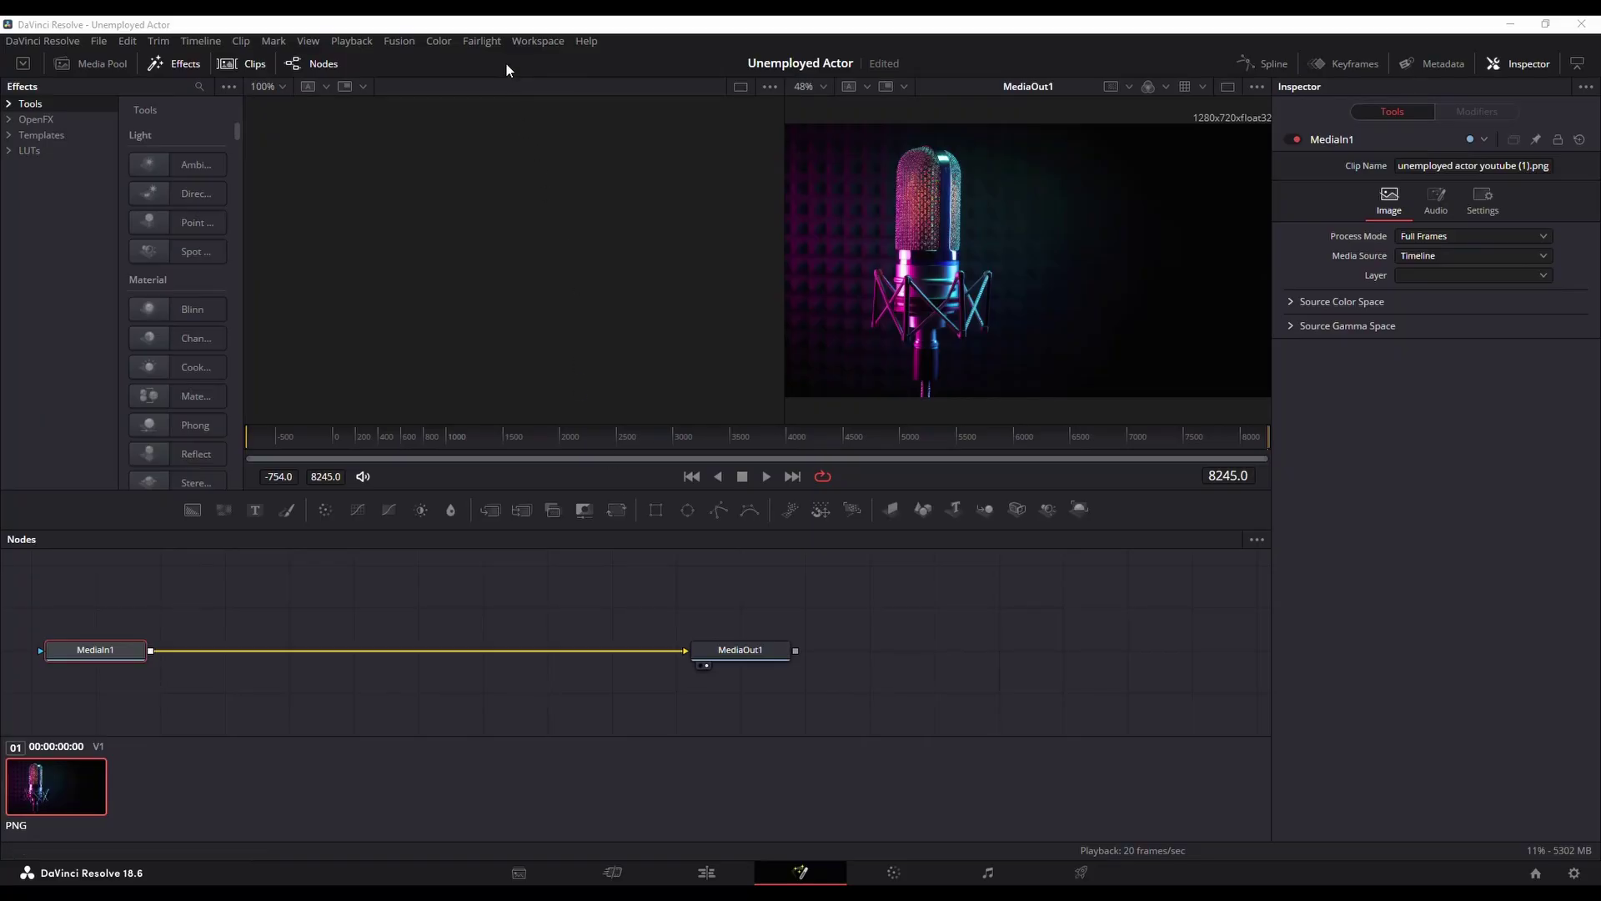
Open the Reactor package manager from the workspace scripts.
{"action": "left_click", "coordinate": [527, 49]}
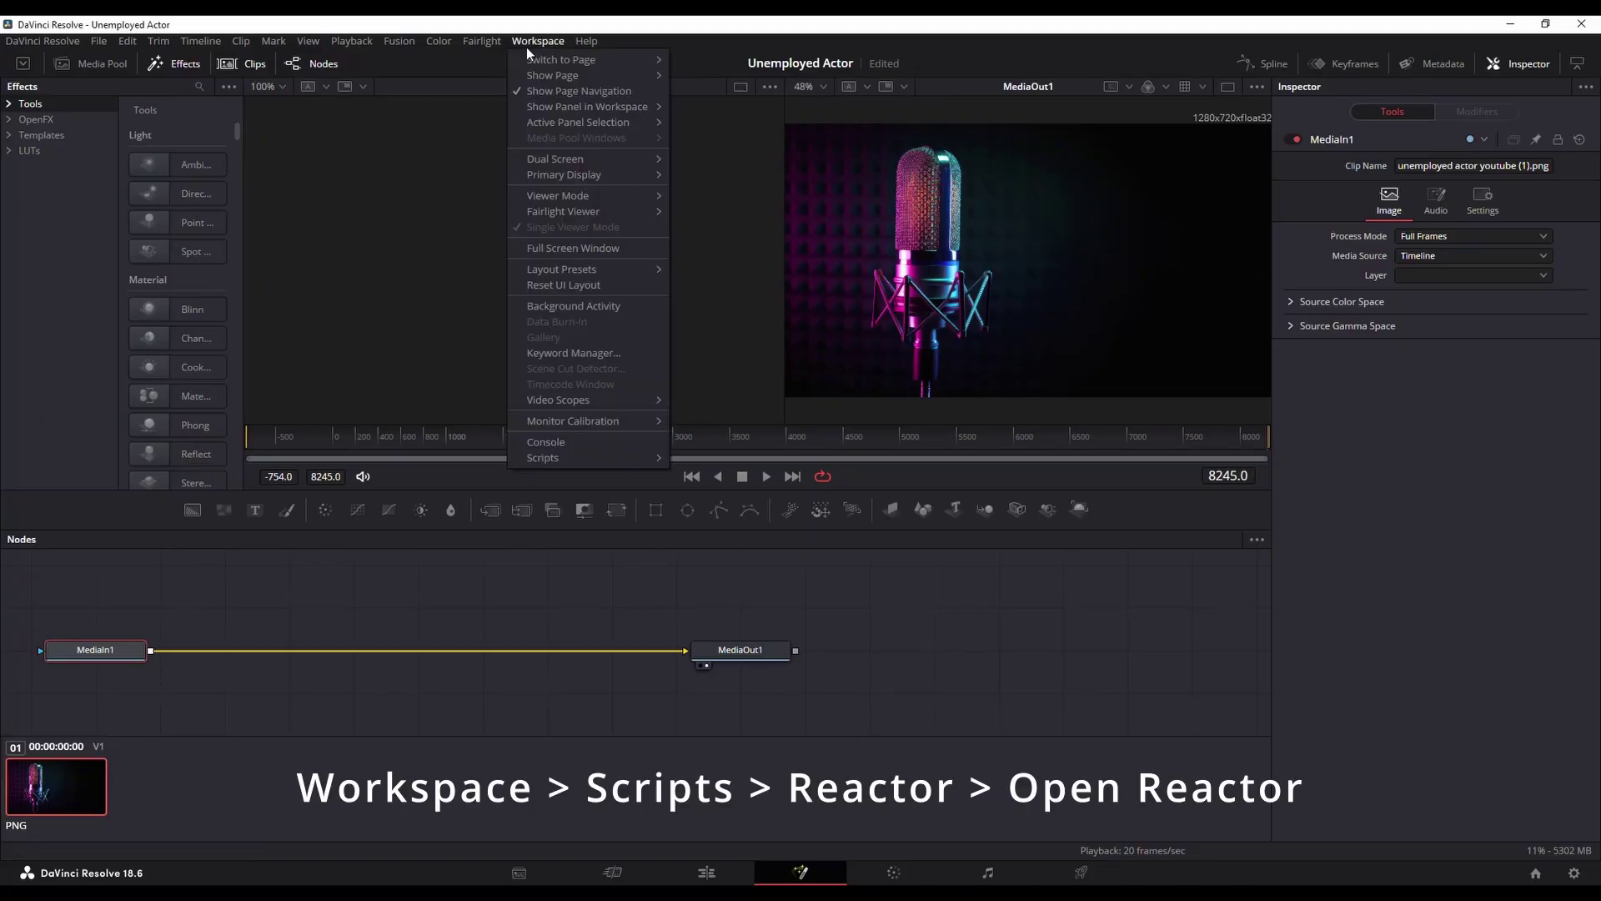
{"action": "mouse_move", "coordinate": [568, 455]}
{"action": "mouse_move", "coordinate": [725, 459]}
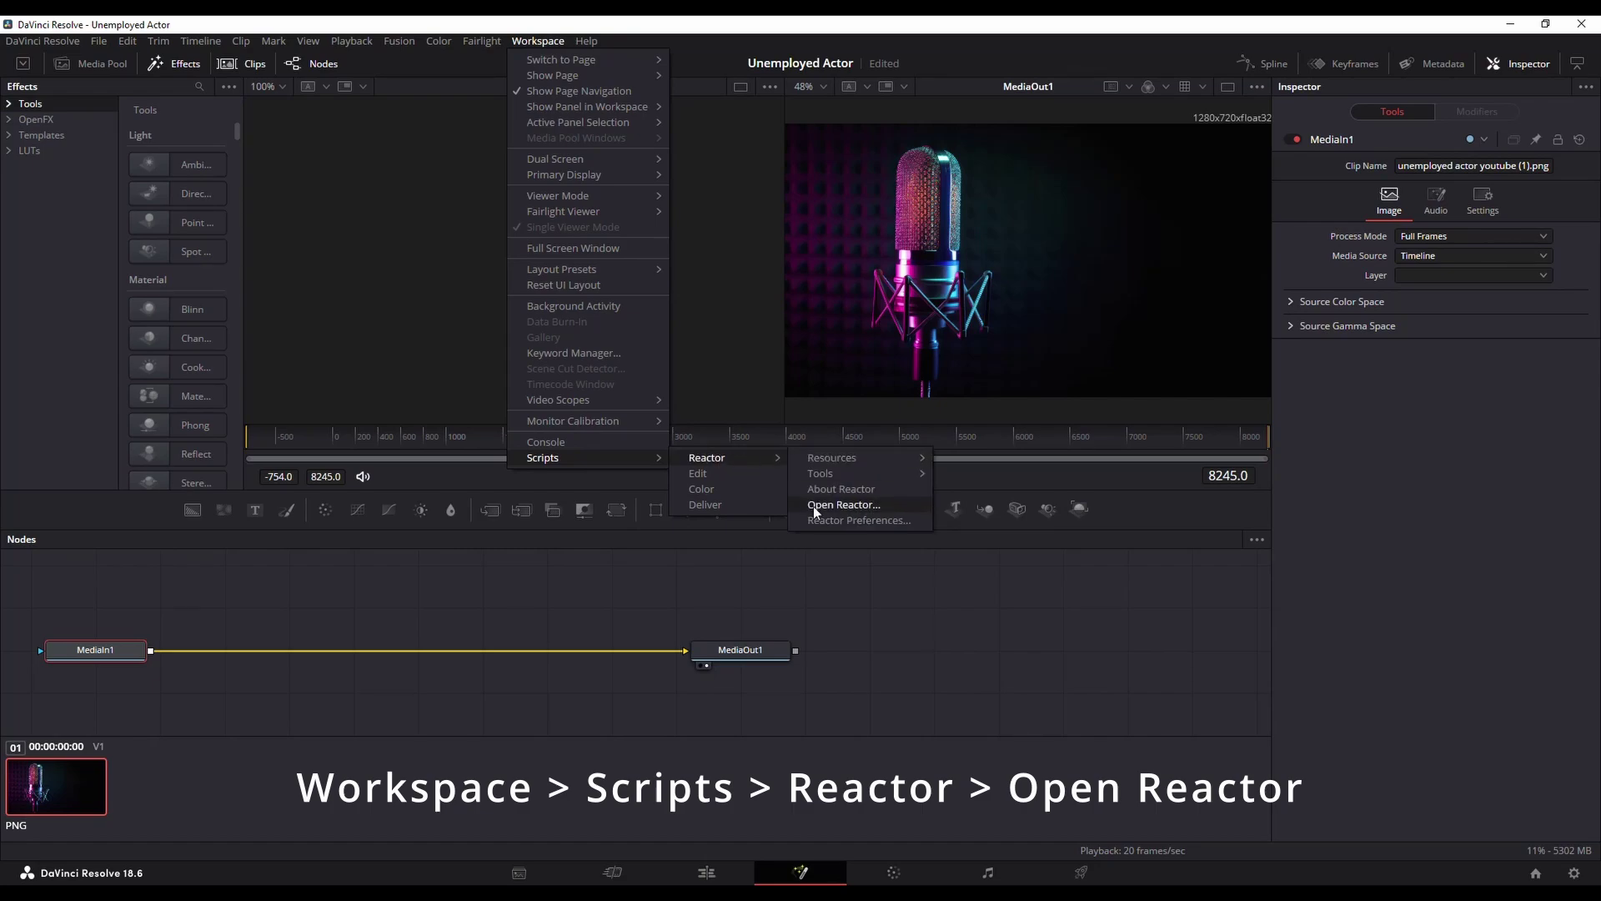
{"action": "left_click", "coordinate": [852, 504]}
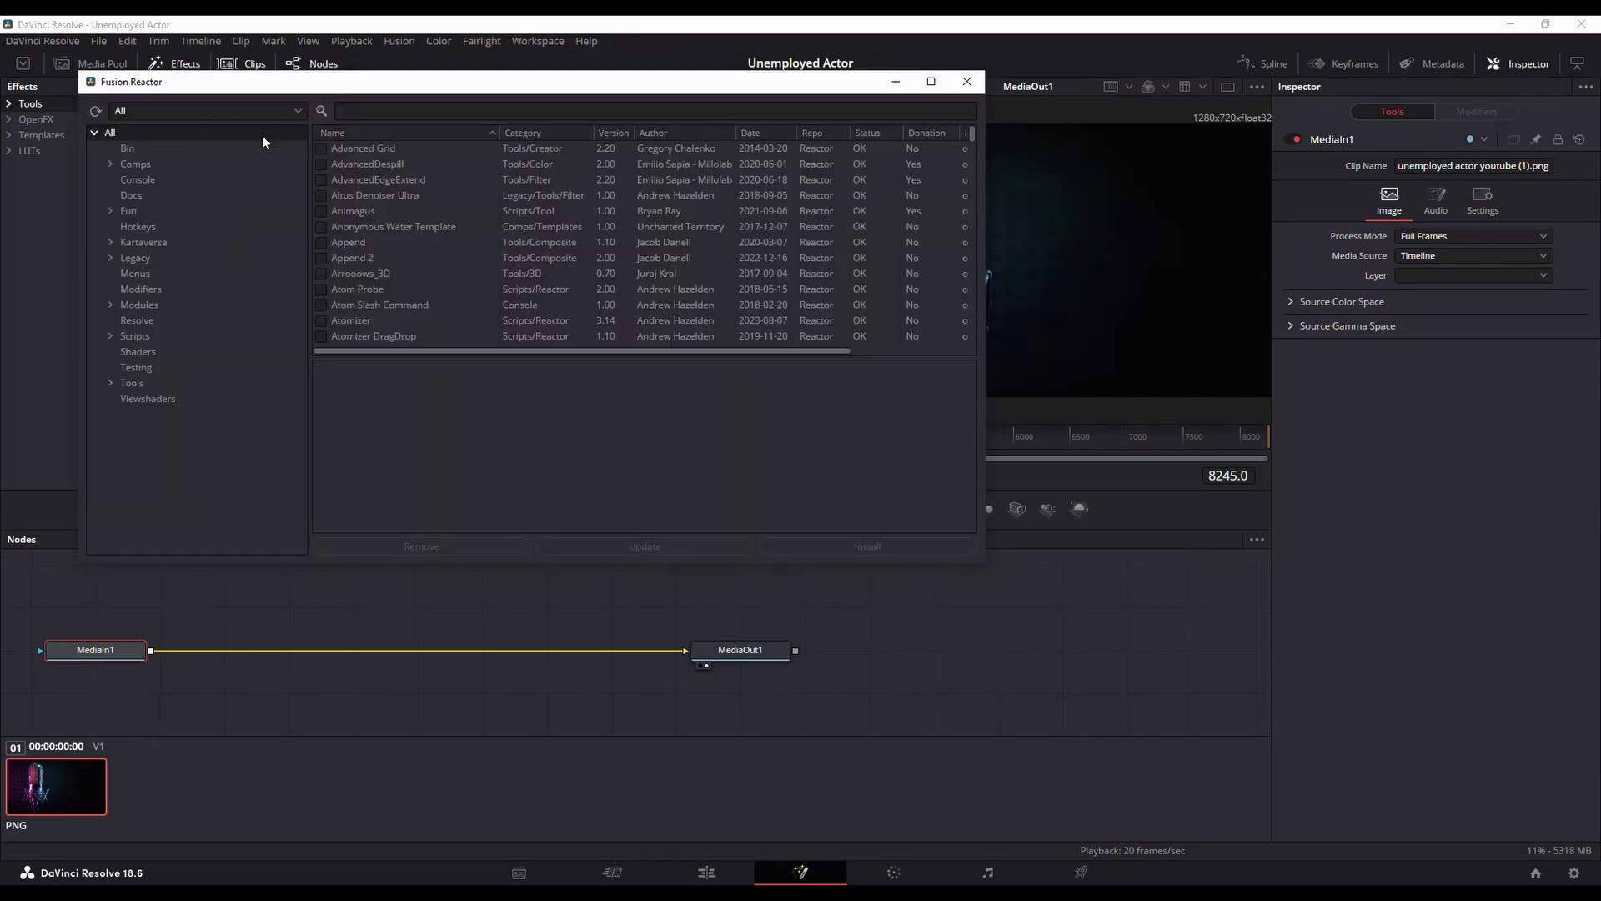
Locate the AudioWaveform package in the Reactor list and close the package manager.
{"action": "scroll", "coordinate": [434, 252], "scroll_direction": "down", "scroll_amount": 2}
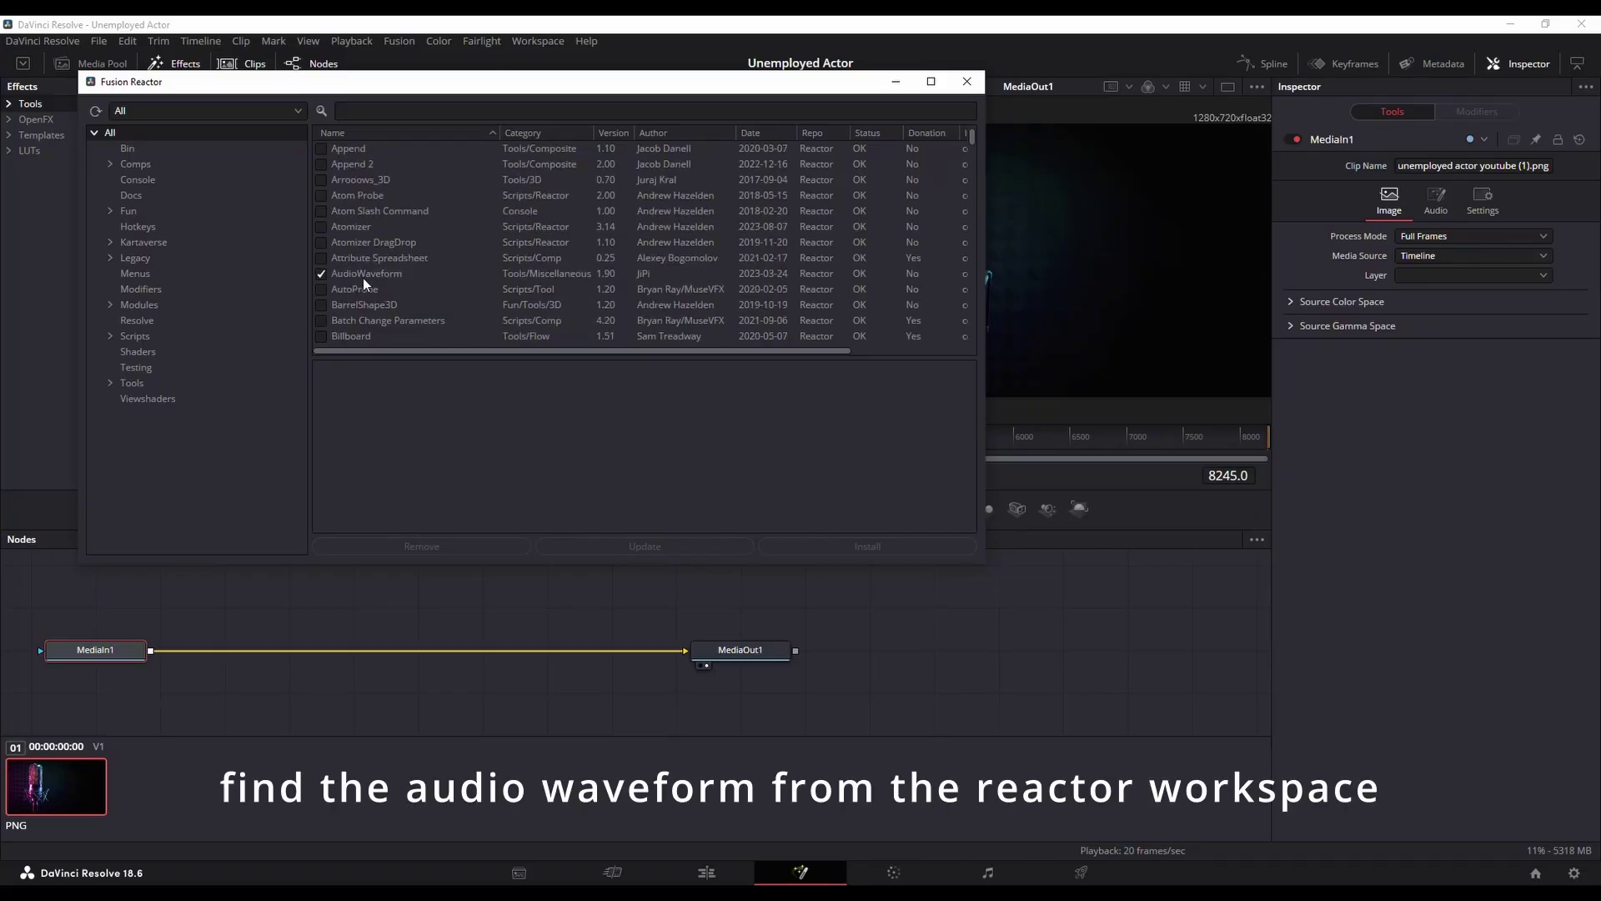
{"action": "left_click", "coordinate": [361, 111]}
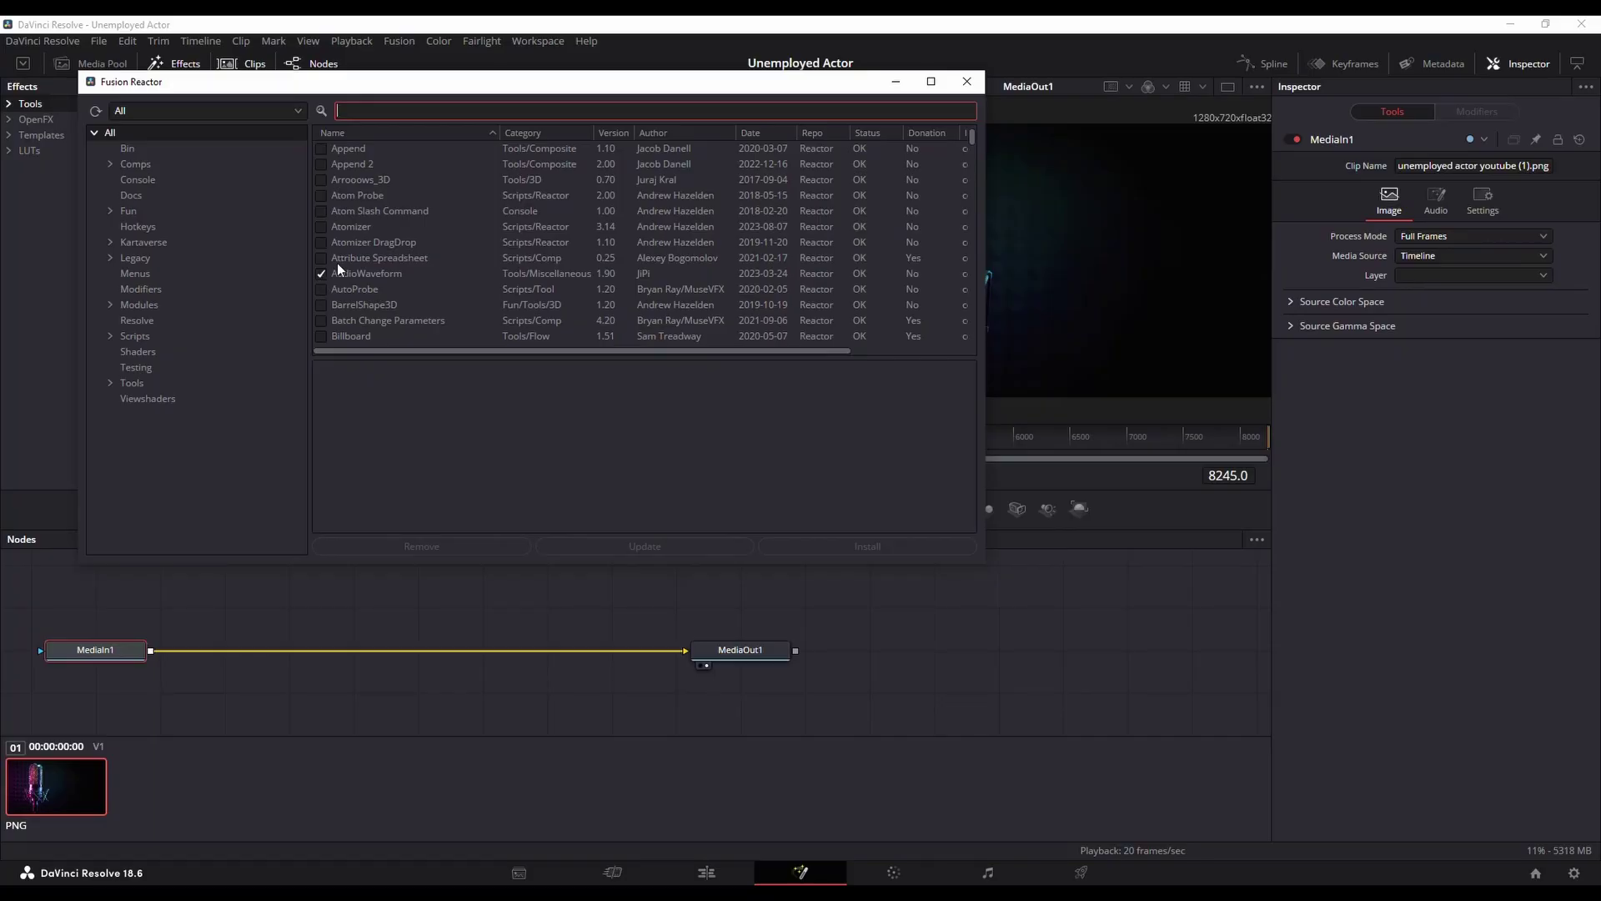
{"action": "left_click", "coordinate": [398, 492]}
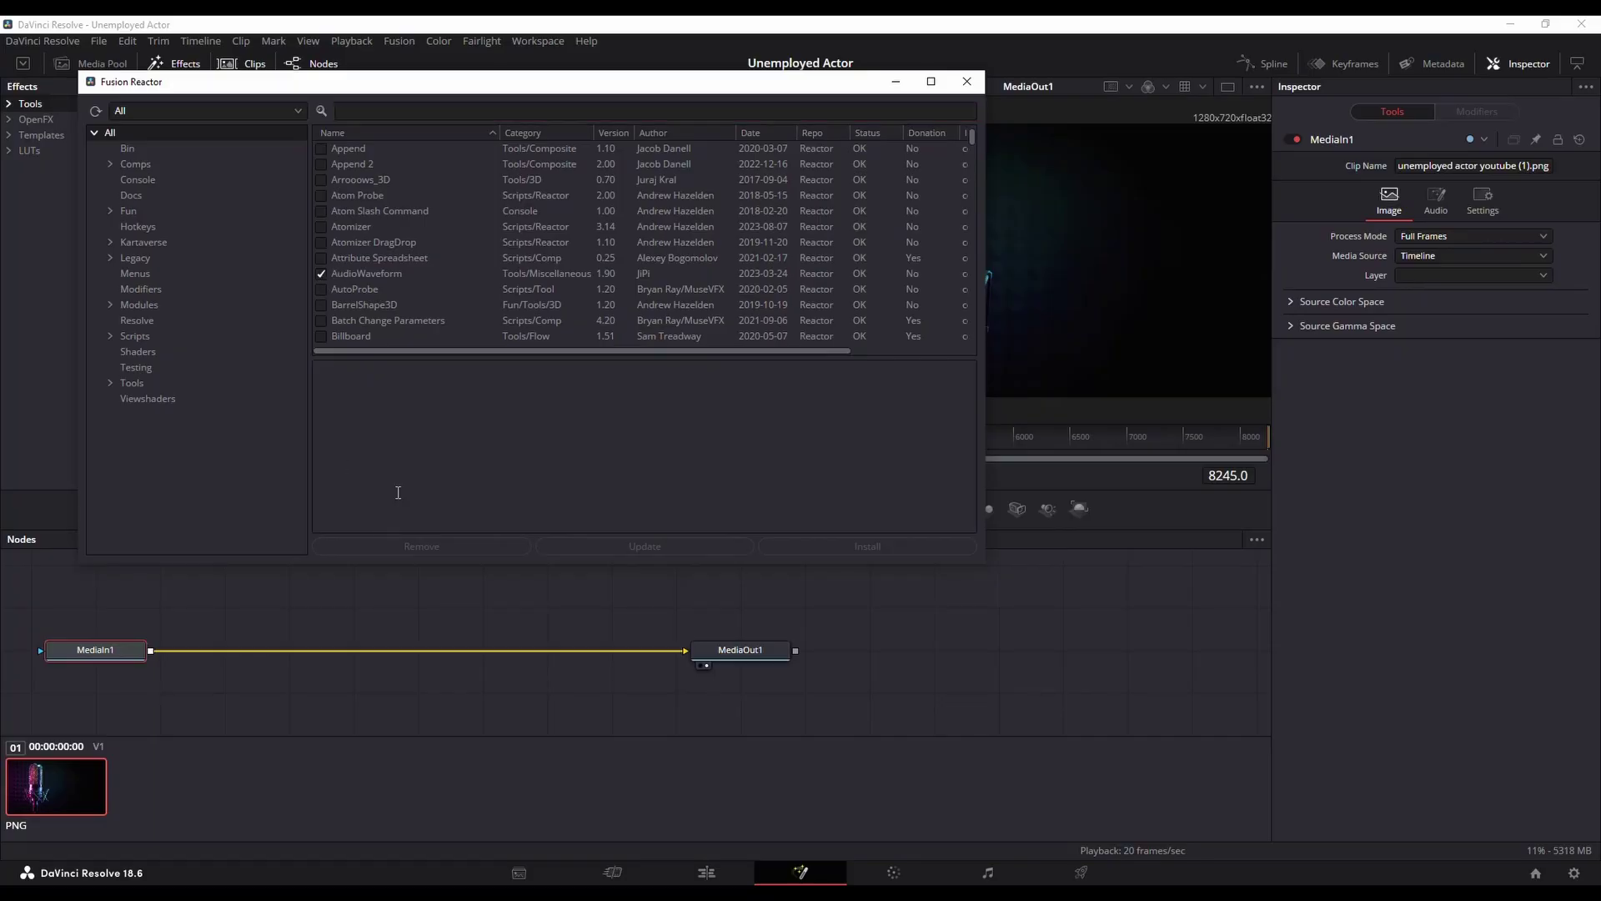
{"action": "left_click", "coordinate": [967, 81]}
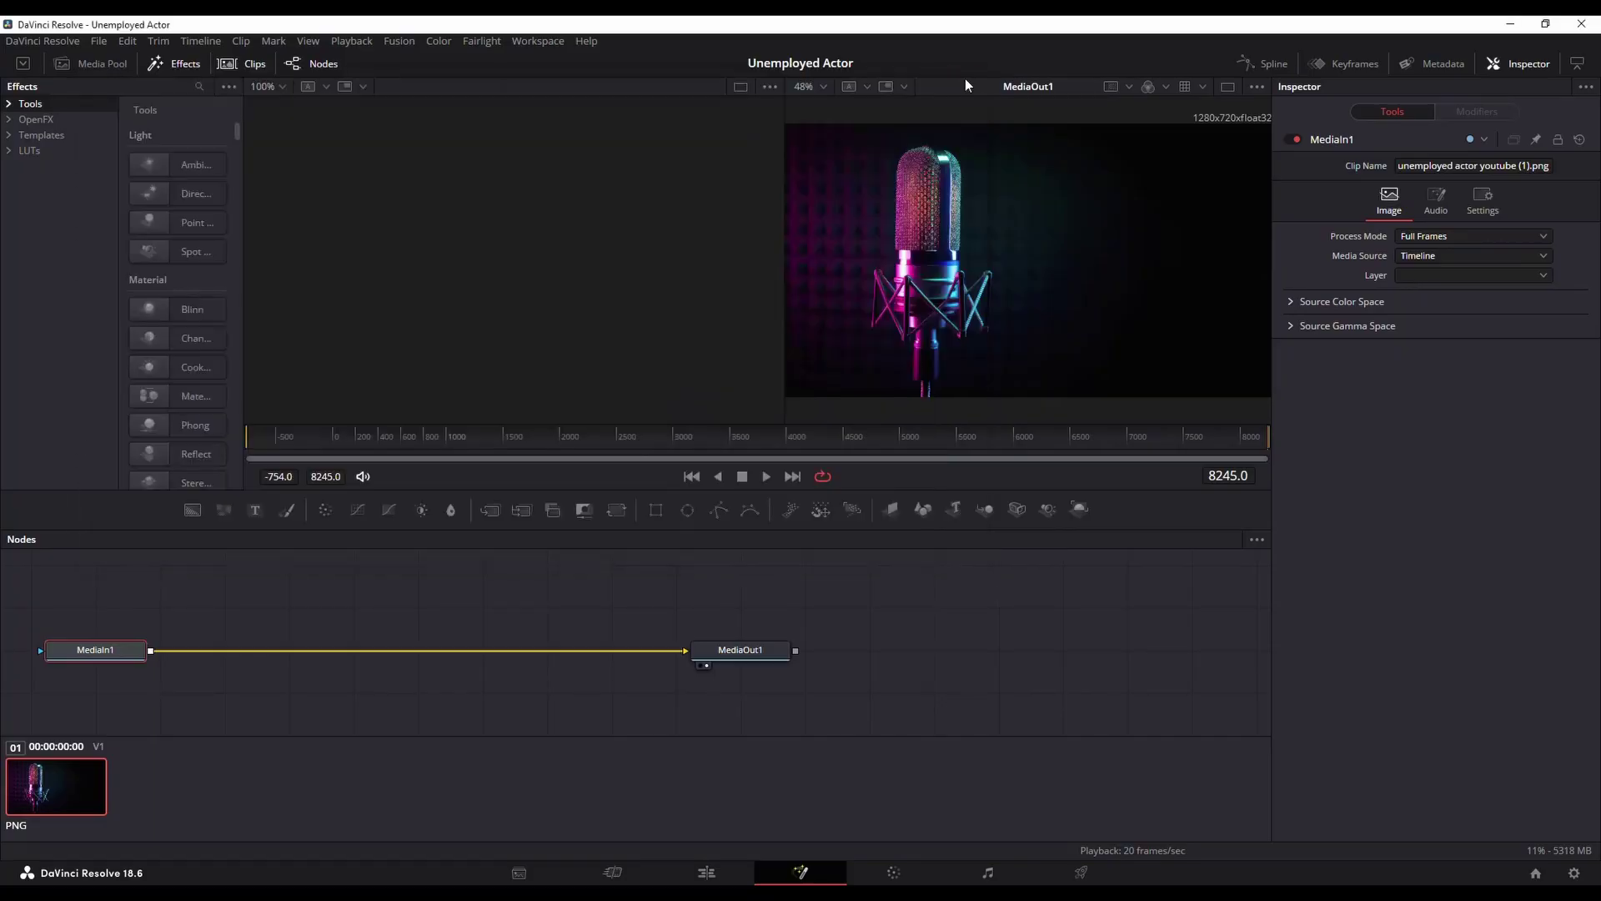
On the Edit page, add a Fusion Composition on V2 above the image clip, spanning the clip's full length.
{"action": "left_click", "coordinate": [706, 873]}
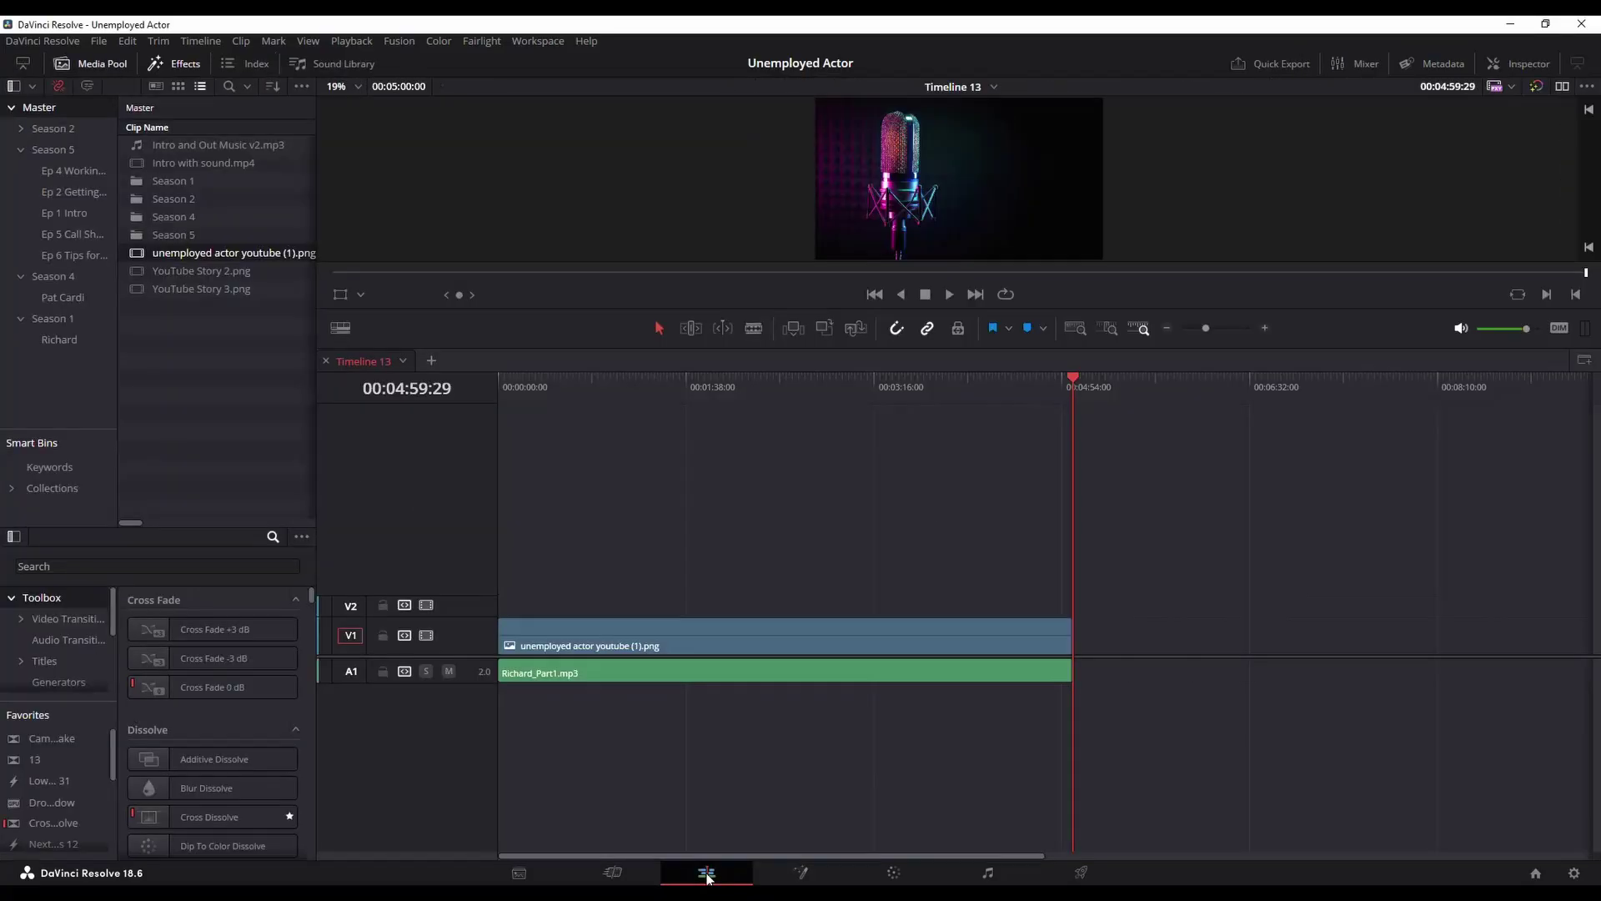
{"action": "left_click", "coordinate": [120, 567]}
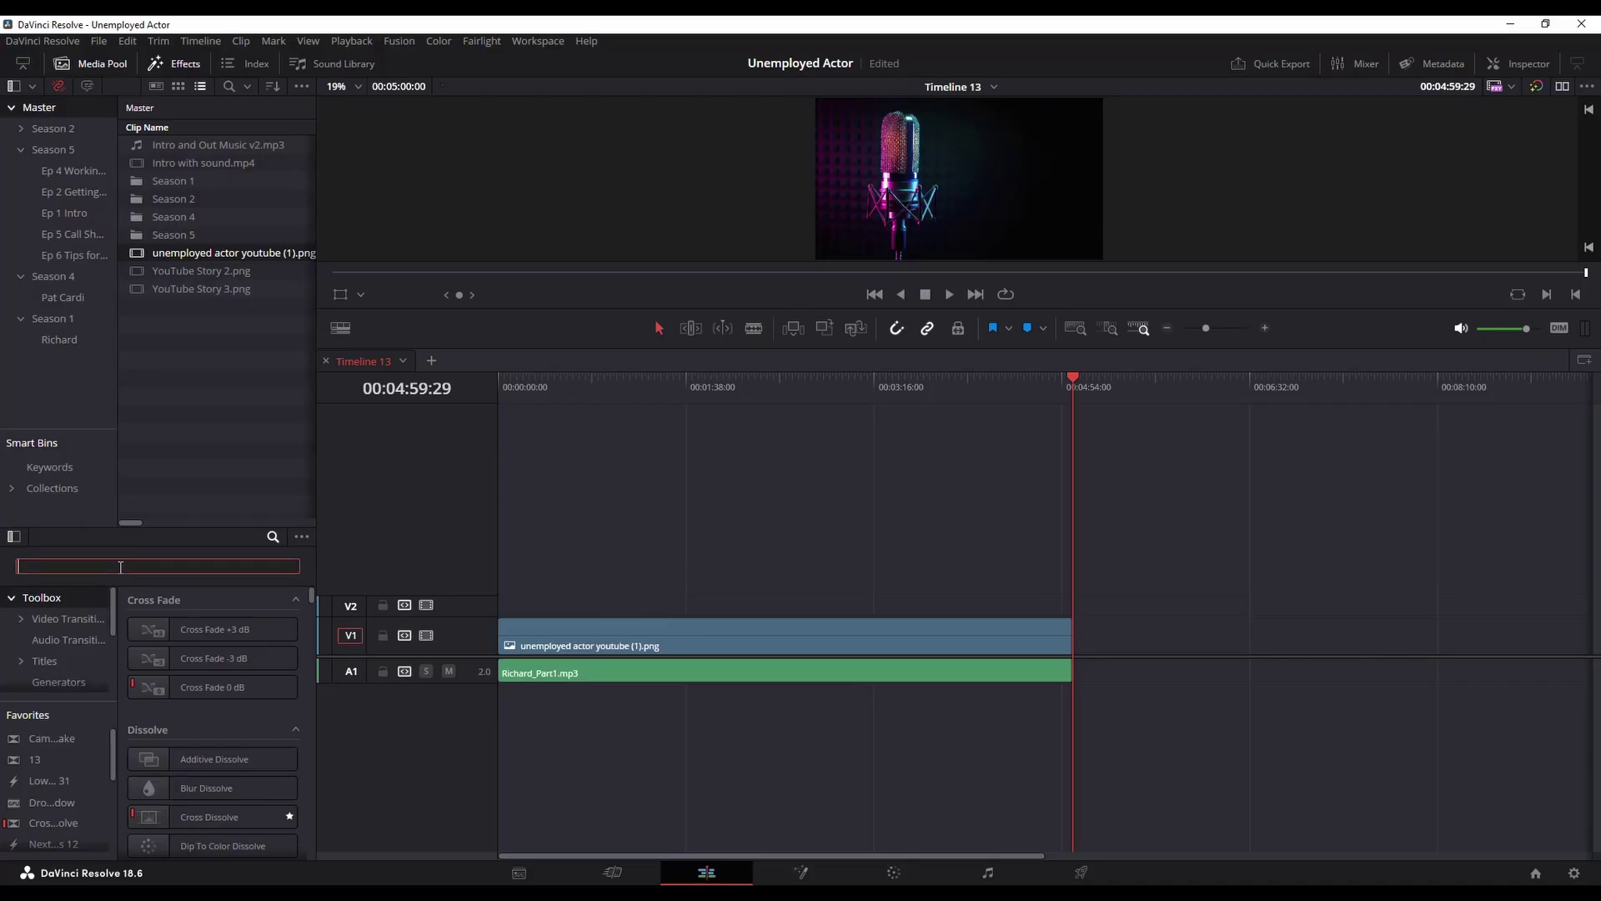
{"action": "type", "text": "fus"}
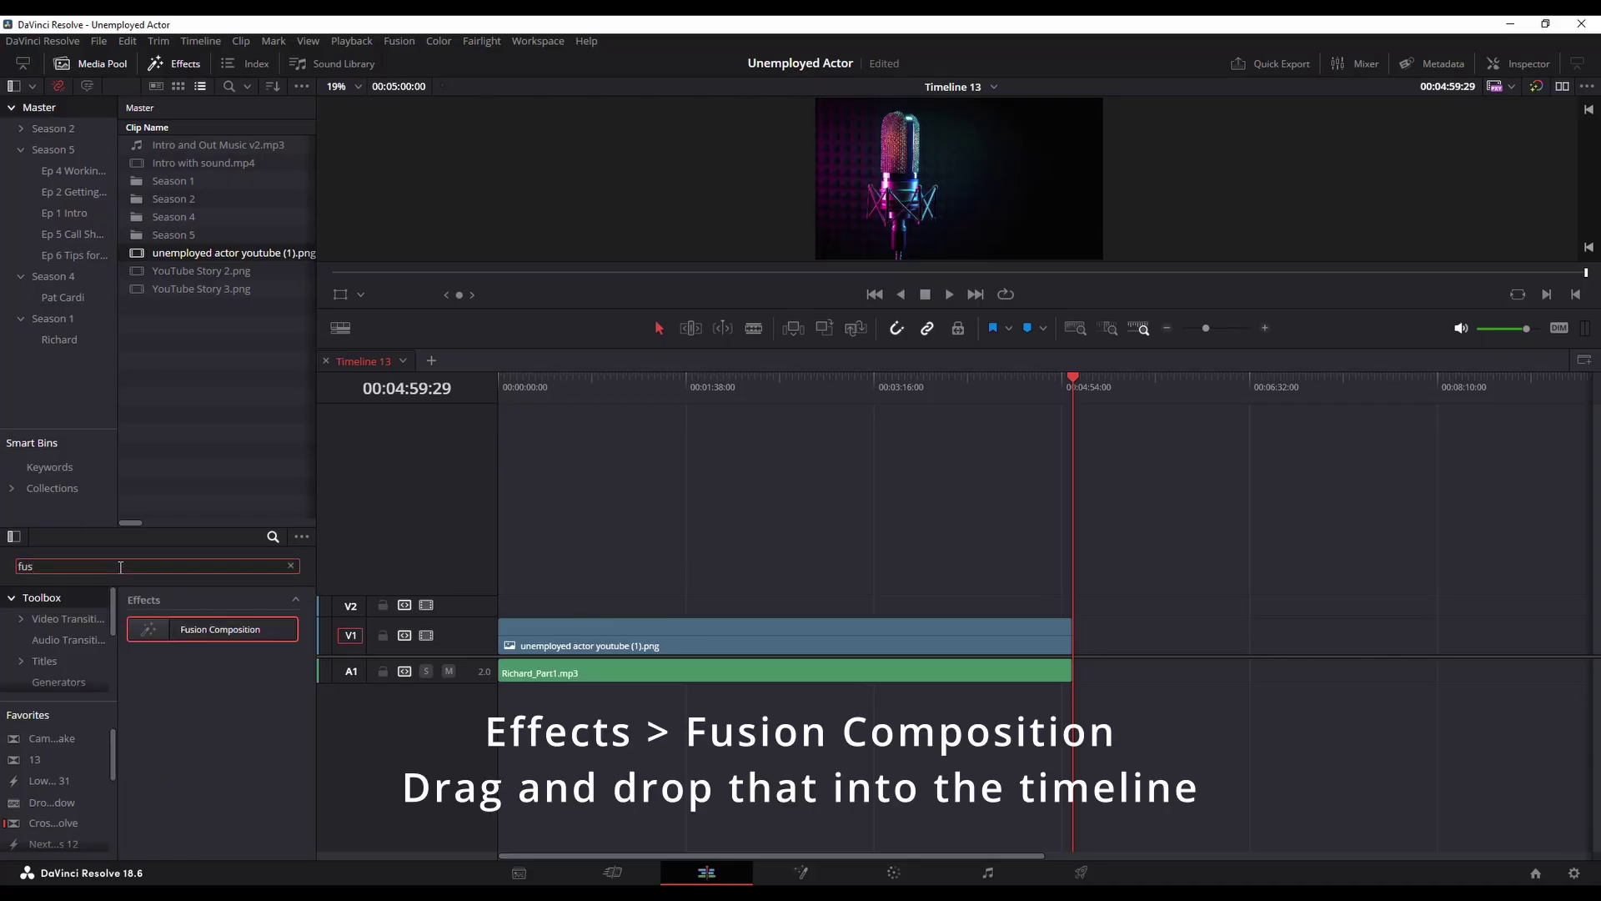
{"action": "left_click_drag", "start_coordinate": [208, 629], "coordinate": [522, 574]}
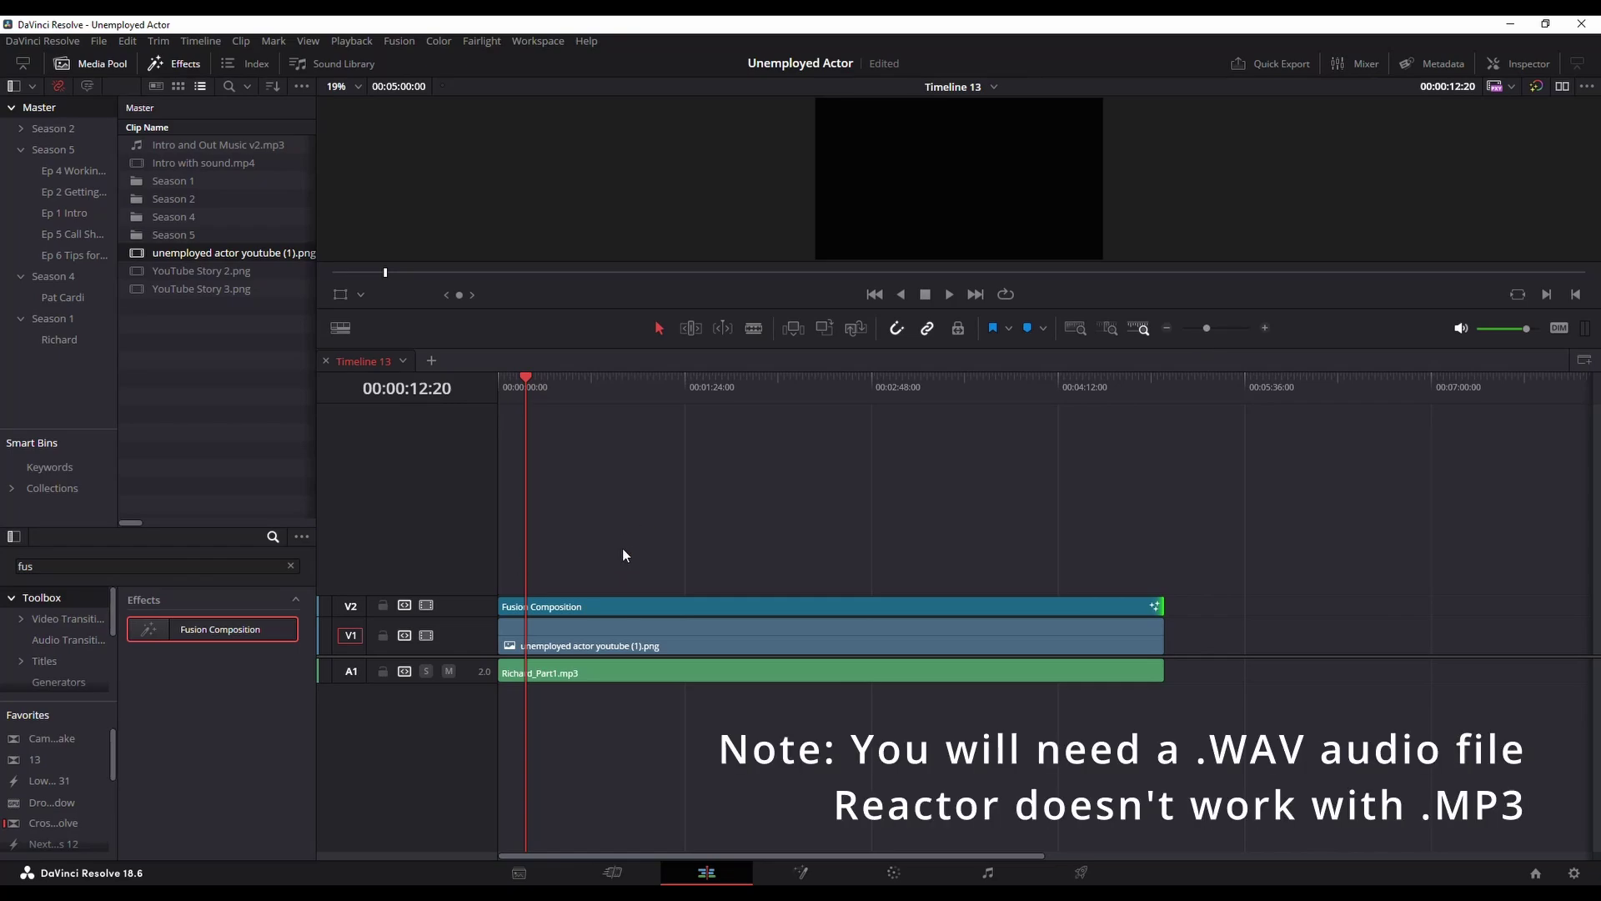
Set up an audio-only render on the Deliver page with the Wave format and a bit depth of 16.
{"action": "left_click", "coordinate": [584, 674]}
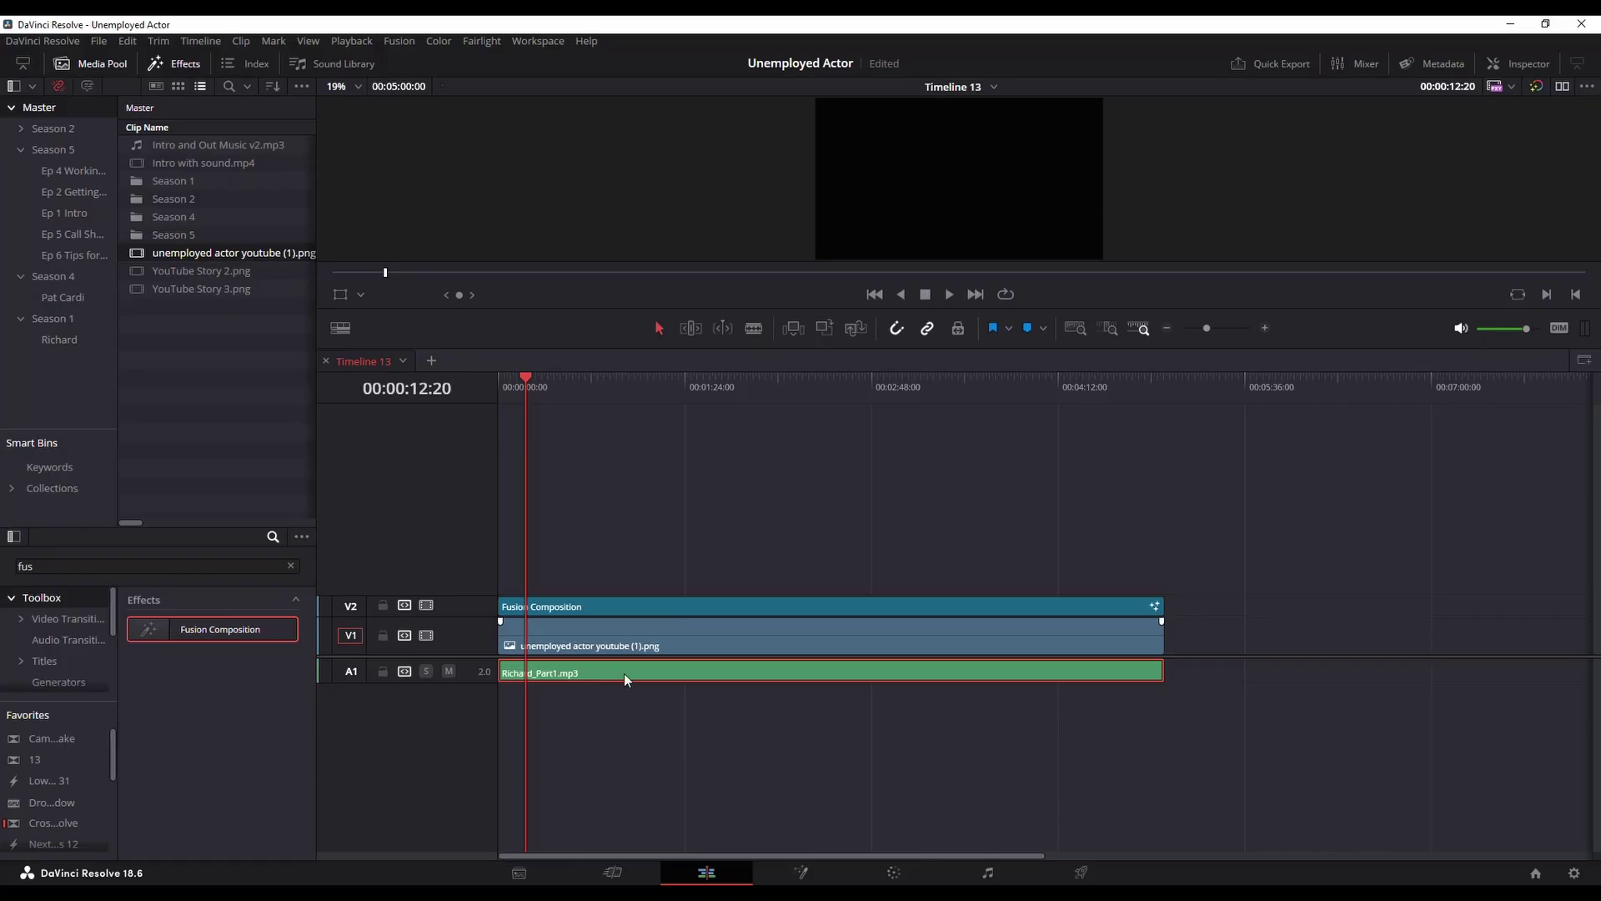
{"action": "left_click", "coordinate": [1080, 873]}
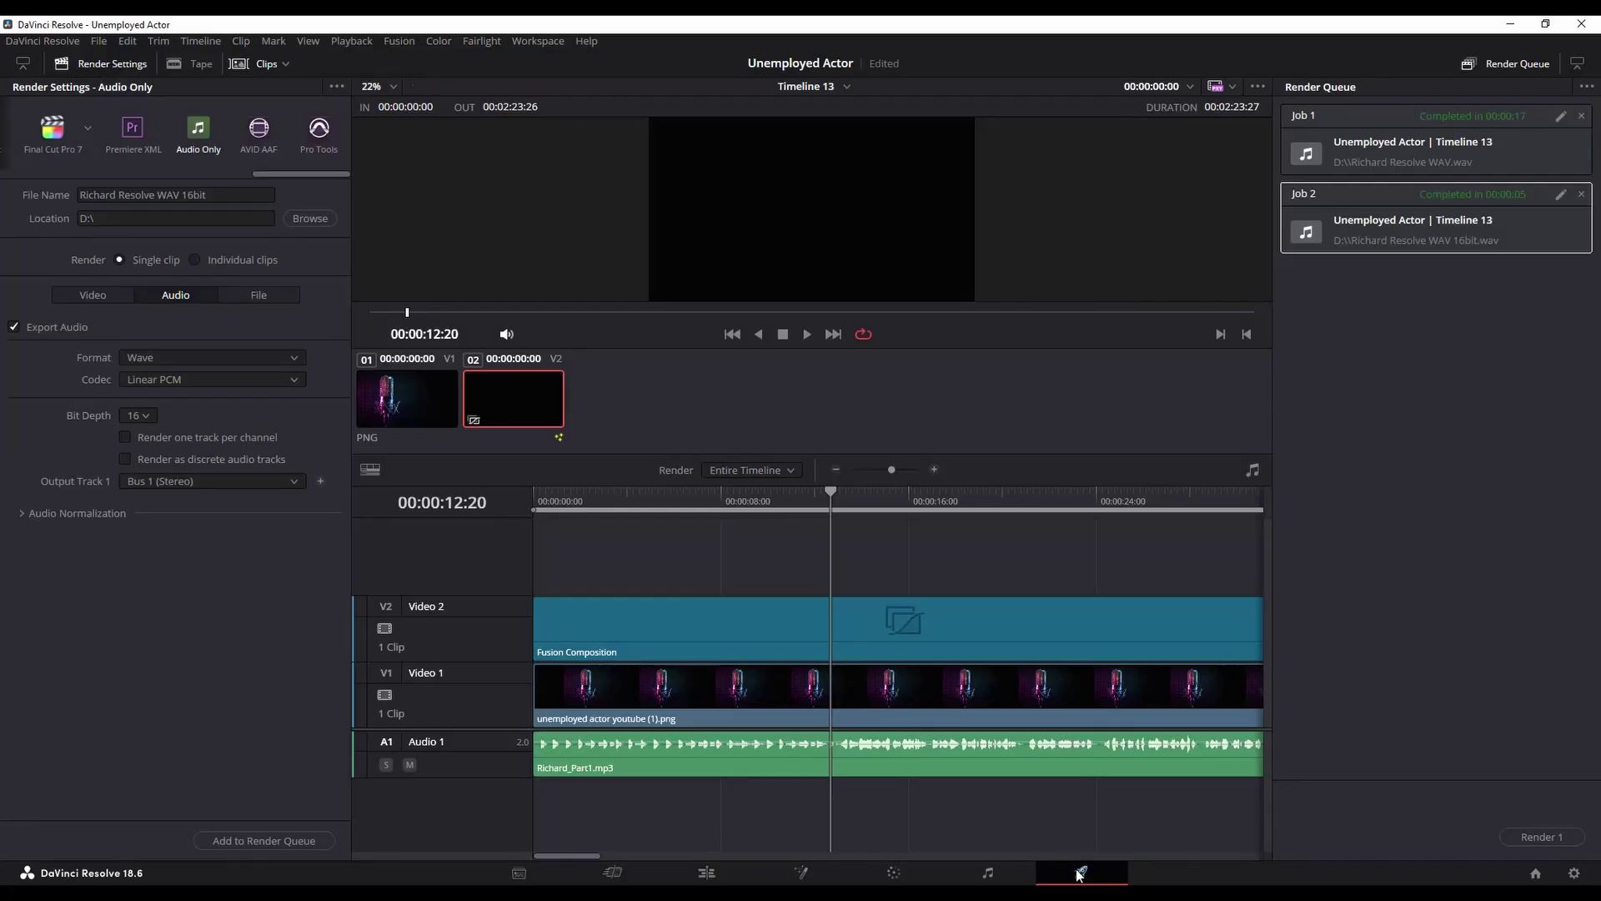
{"action": "left_click", "coordinate": [203, 133]}
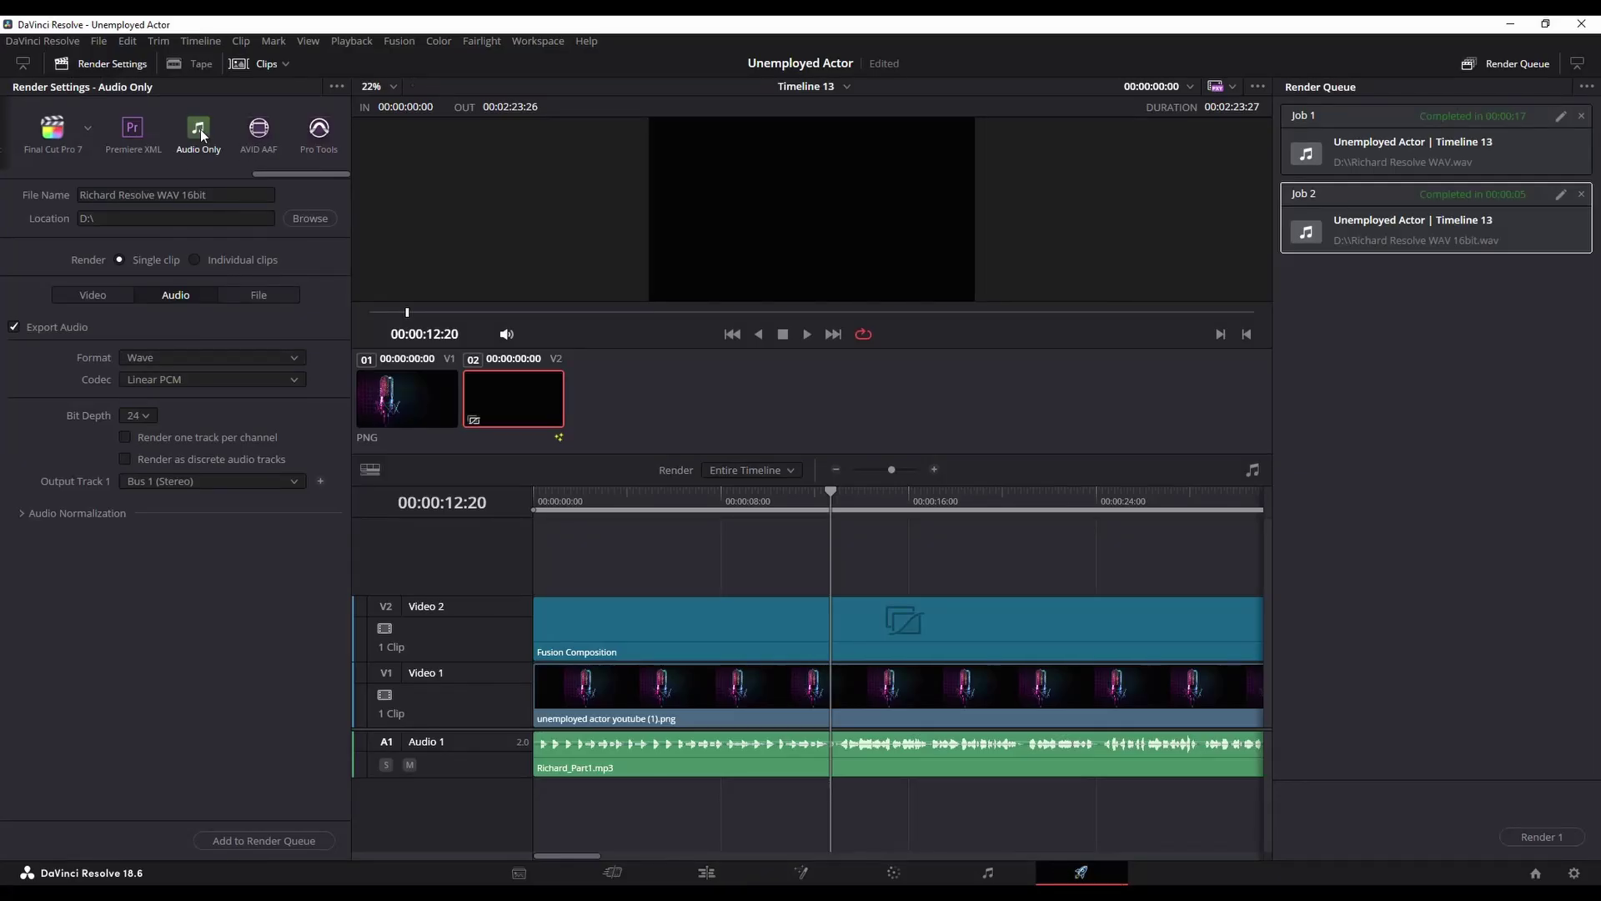
{"action": "left_click", "coordinate": [235, 195]}
{"action": "left_click", "coordinate": [145, 356]}
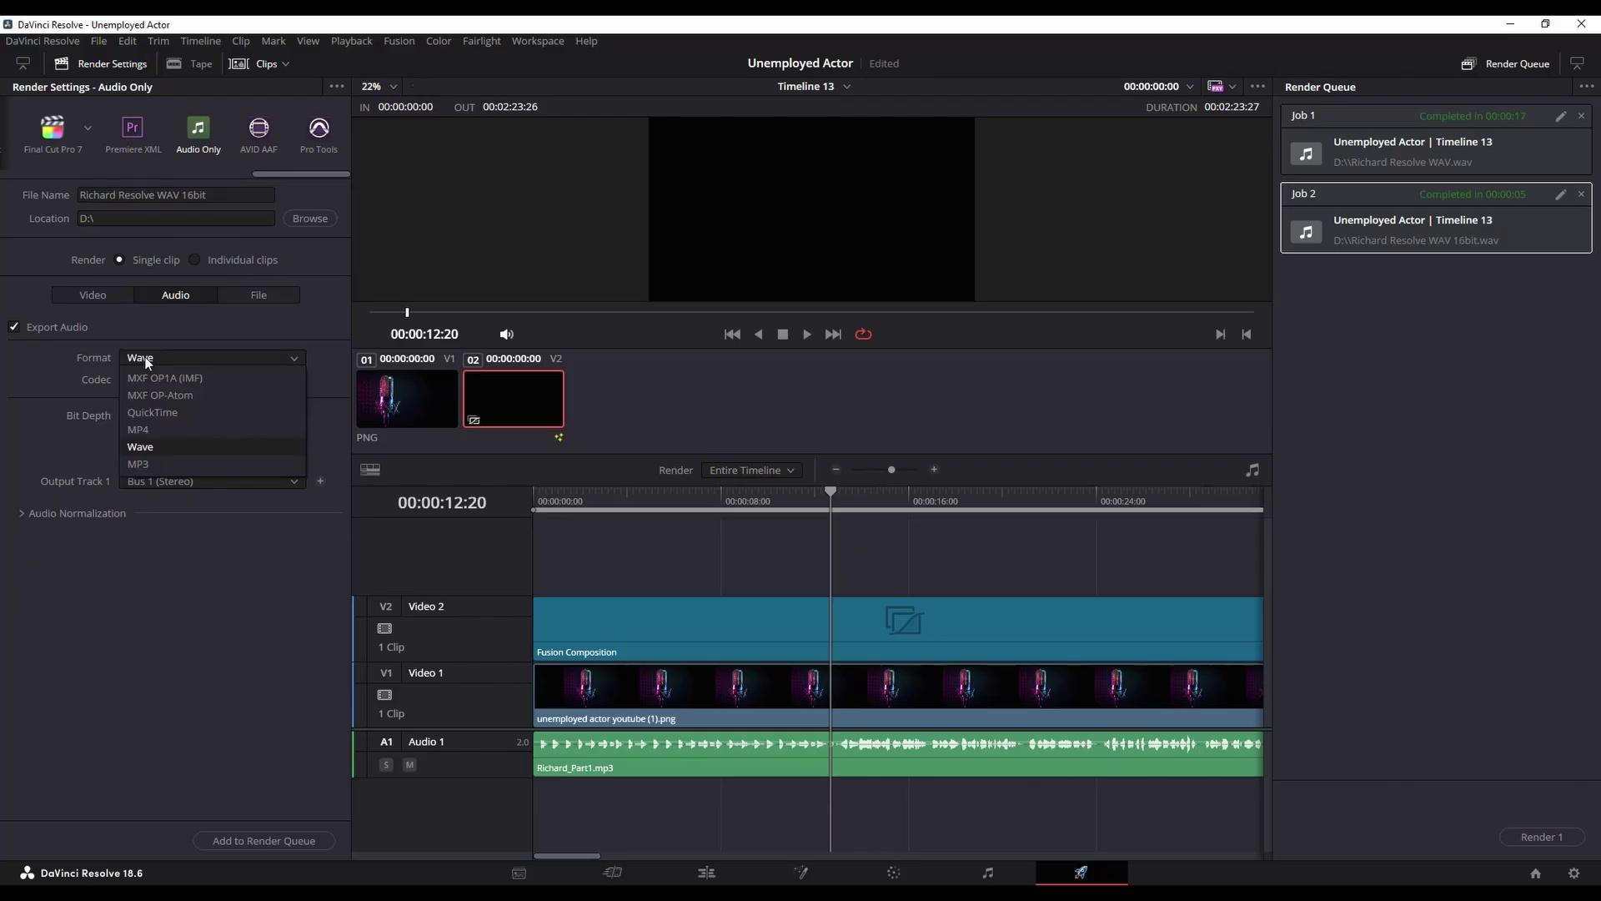
{"action": "left_click", "coordinate": [145, 357]}
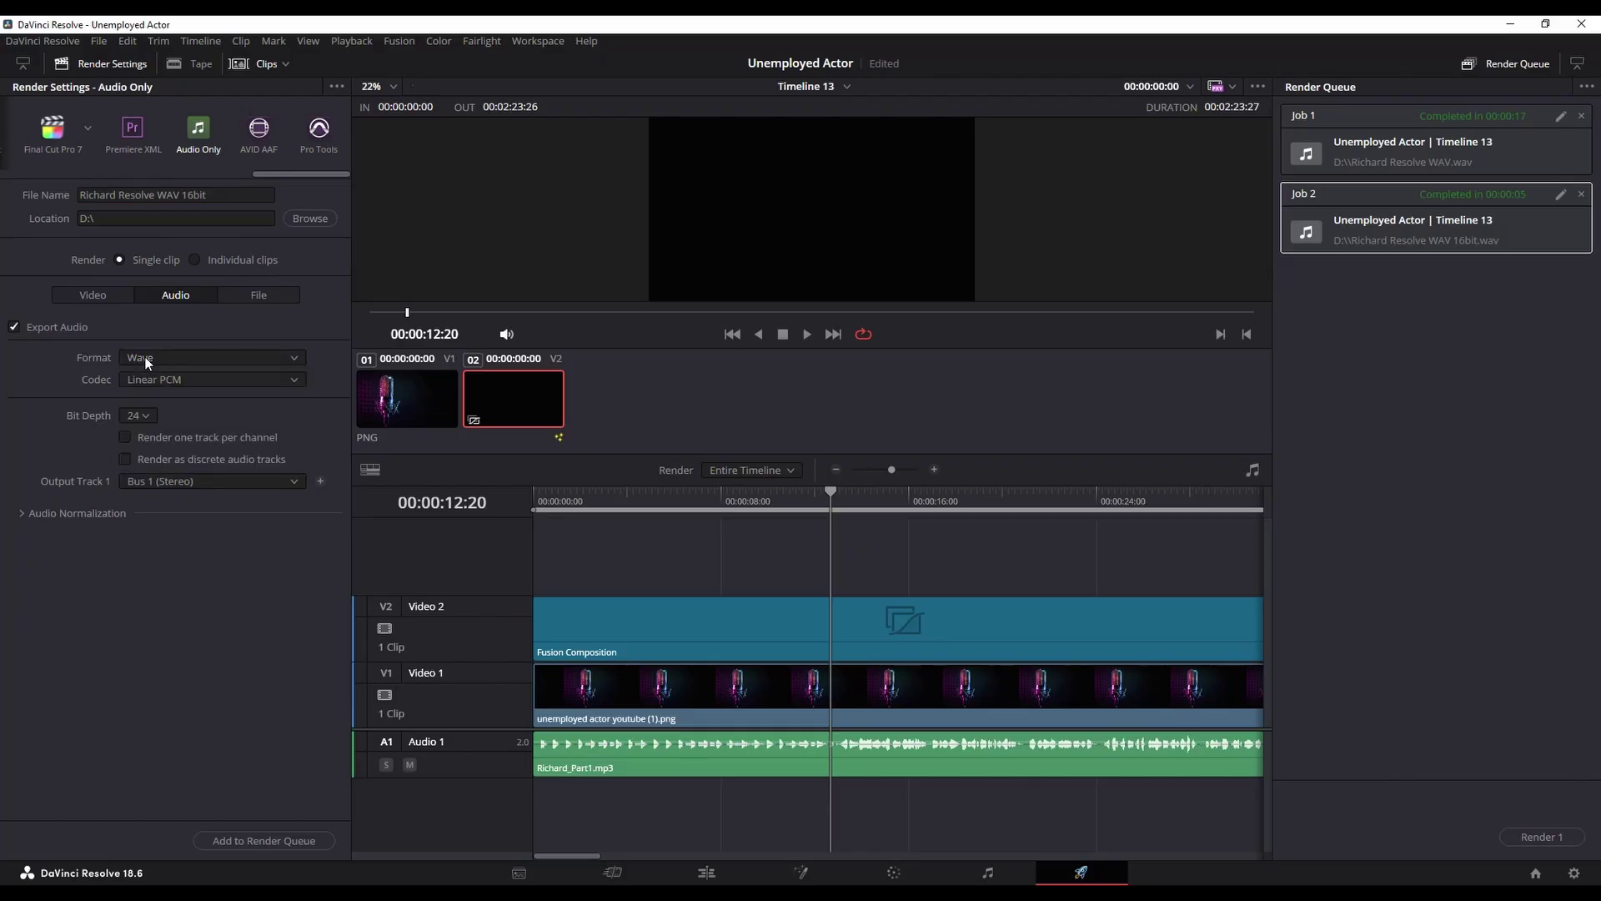
{"action": "left_click", "coordinate": [147, 416]}
Re-render the queued 16-bit WAV job for Timeline 13 and close Audacity.
{"action": "left_click", "coordinate": [1555, 836]}
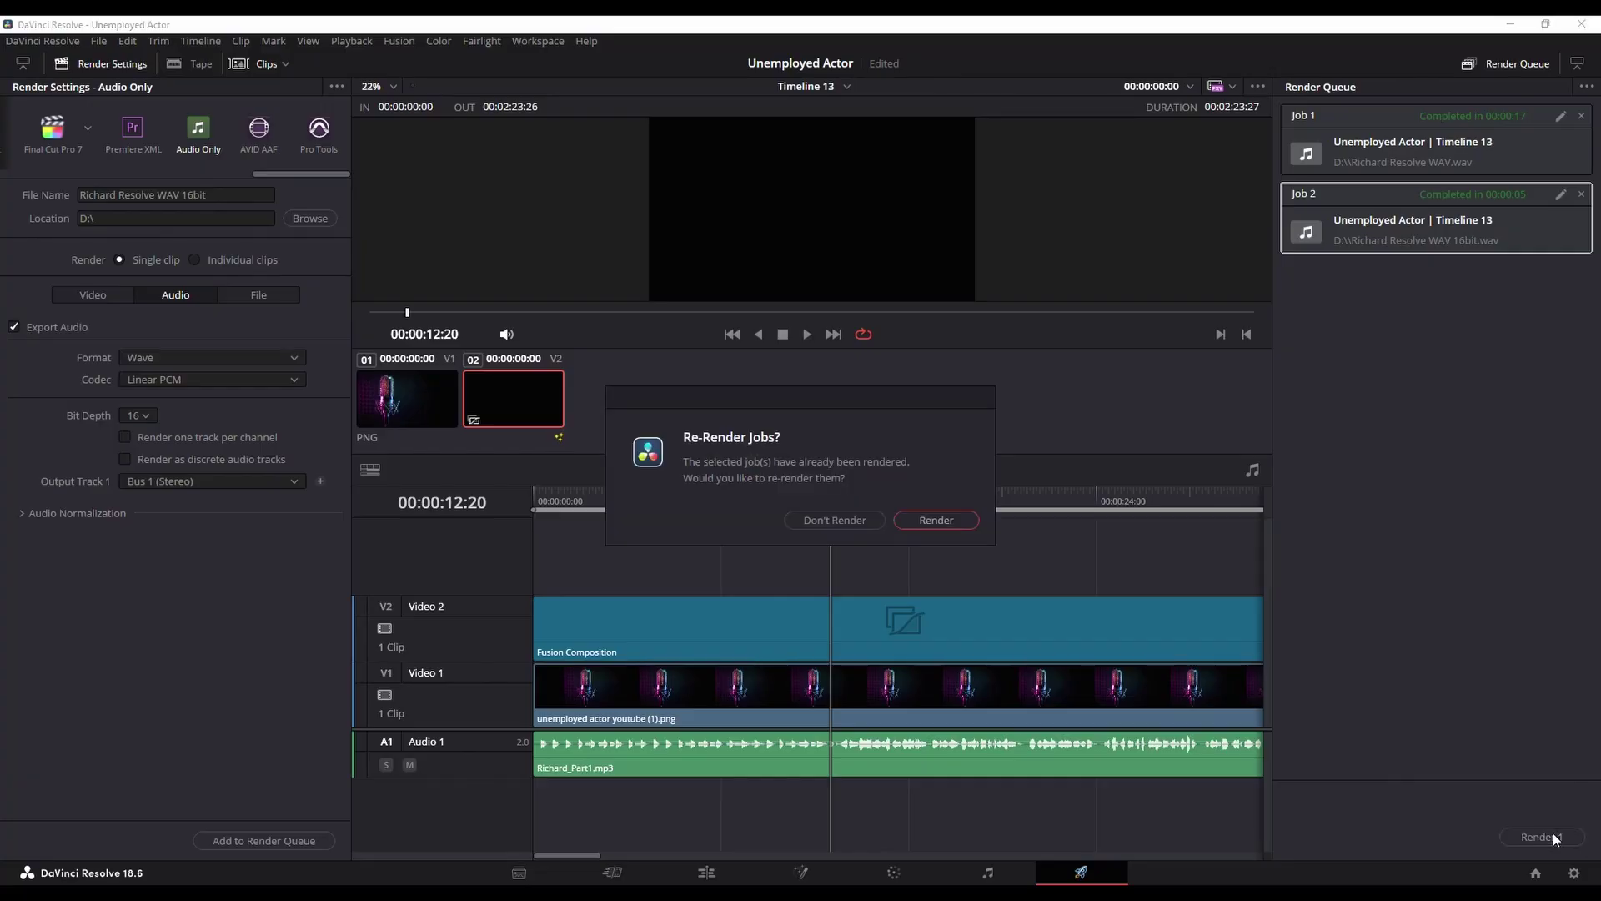
{"action": "left_click", "coordinate": [912, 519]}
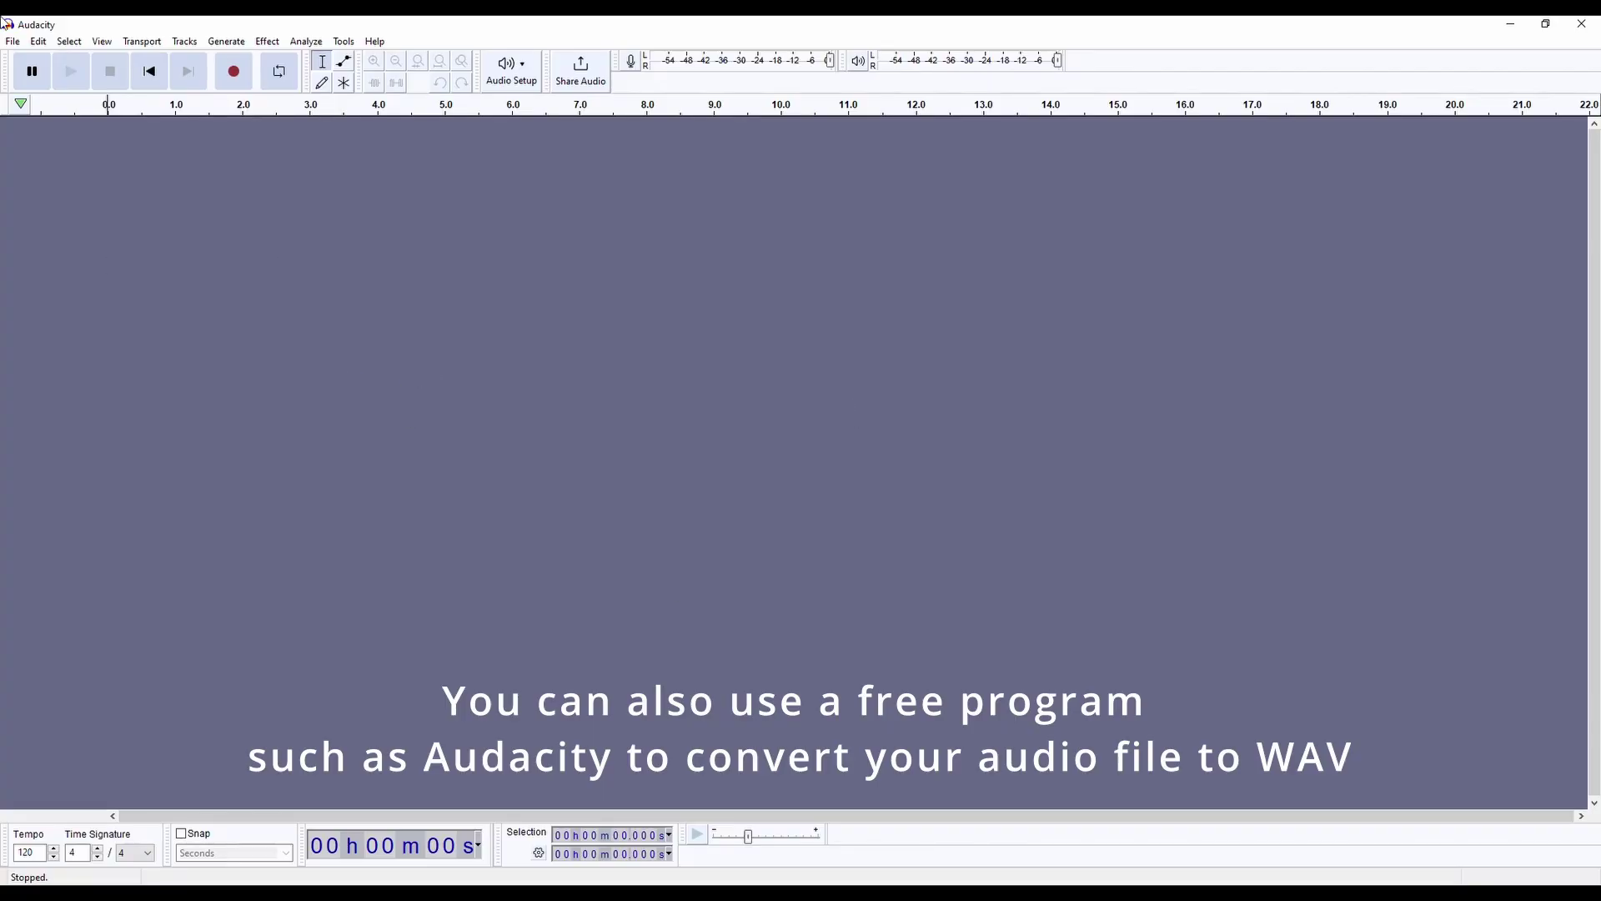
{"action": "left_click", "coordinate": [1581, 27]}
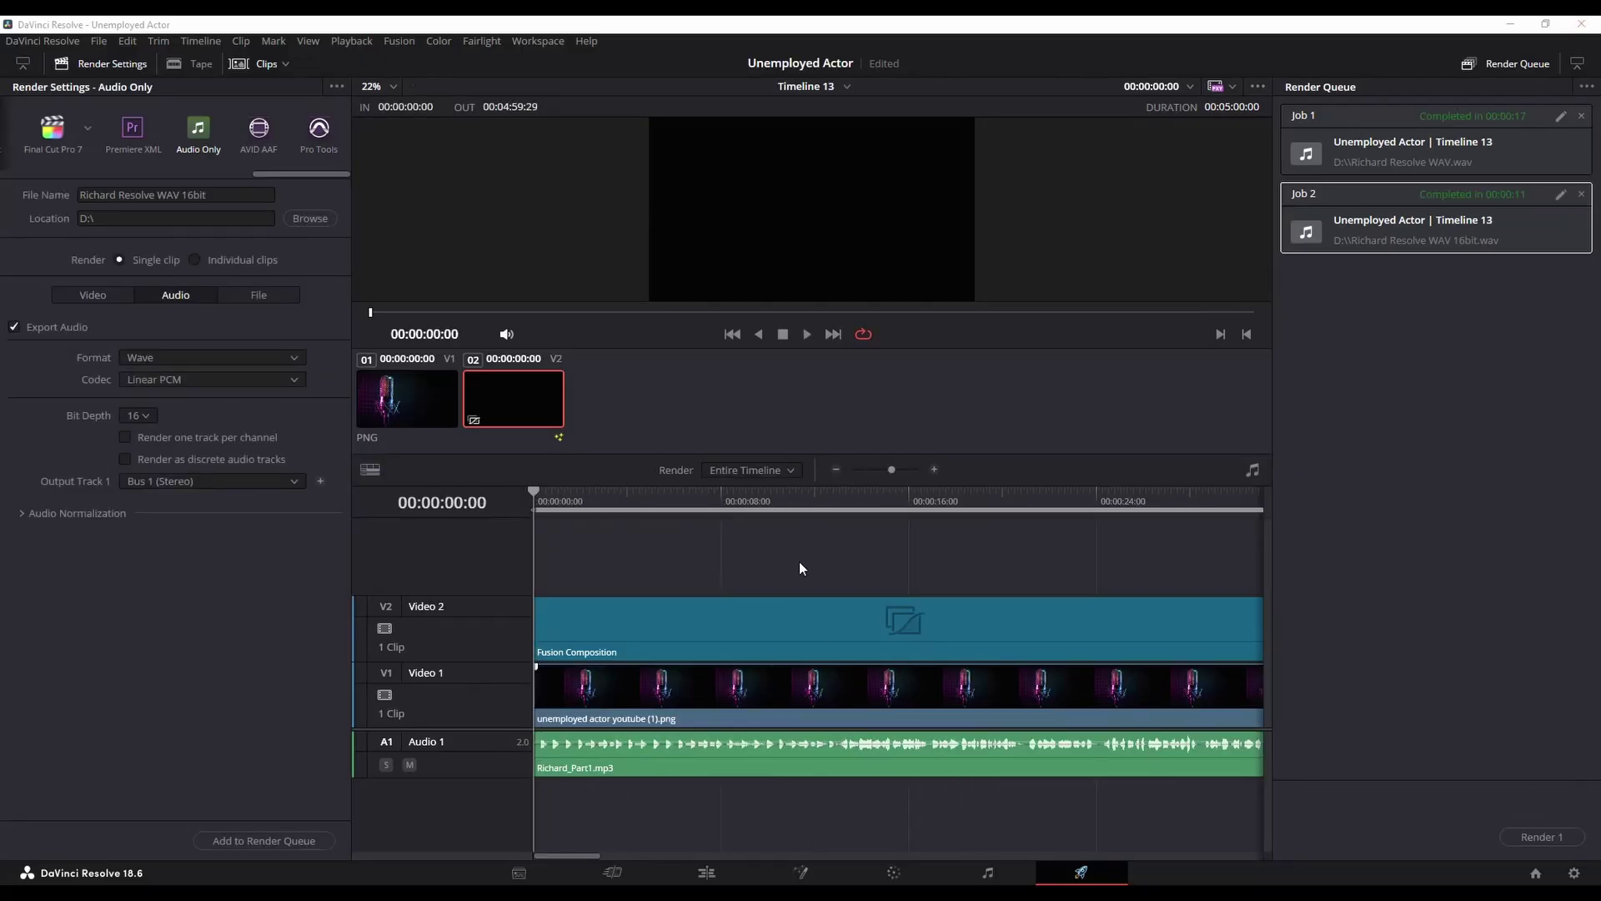
Append the Part2 MP3 from the Season 1 bin after the first audio clip on track A1 of the Edit timeline.
{"action": "left_click", "coordinate": [799, 873]}
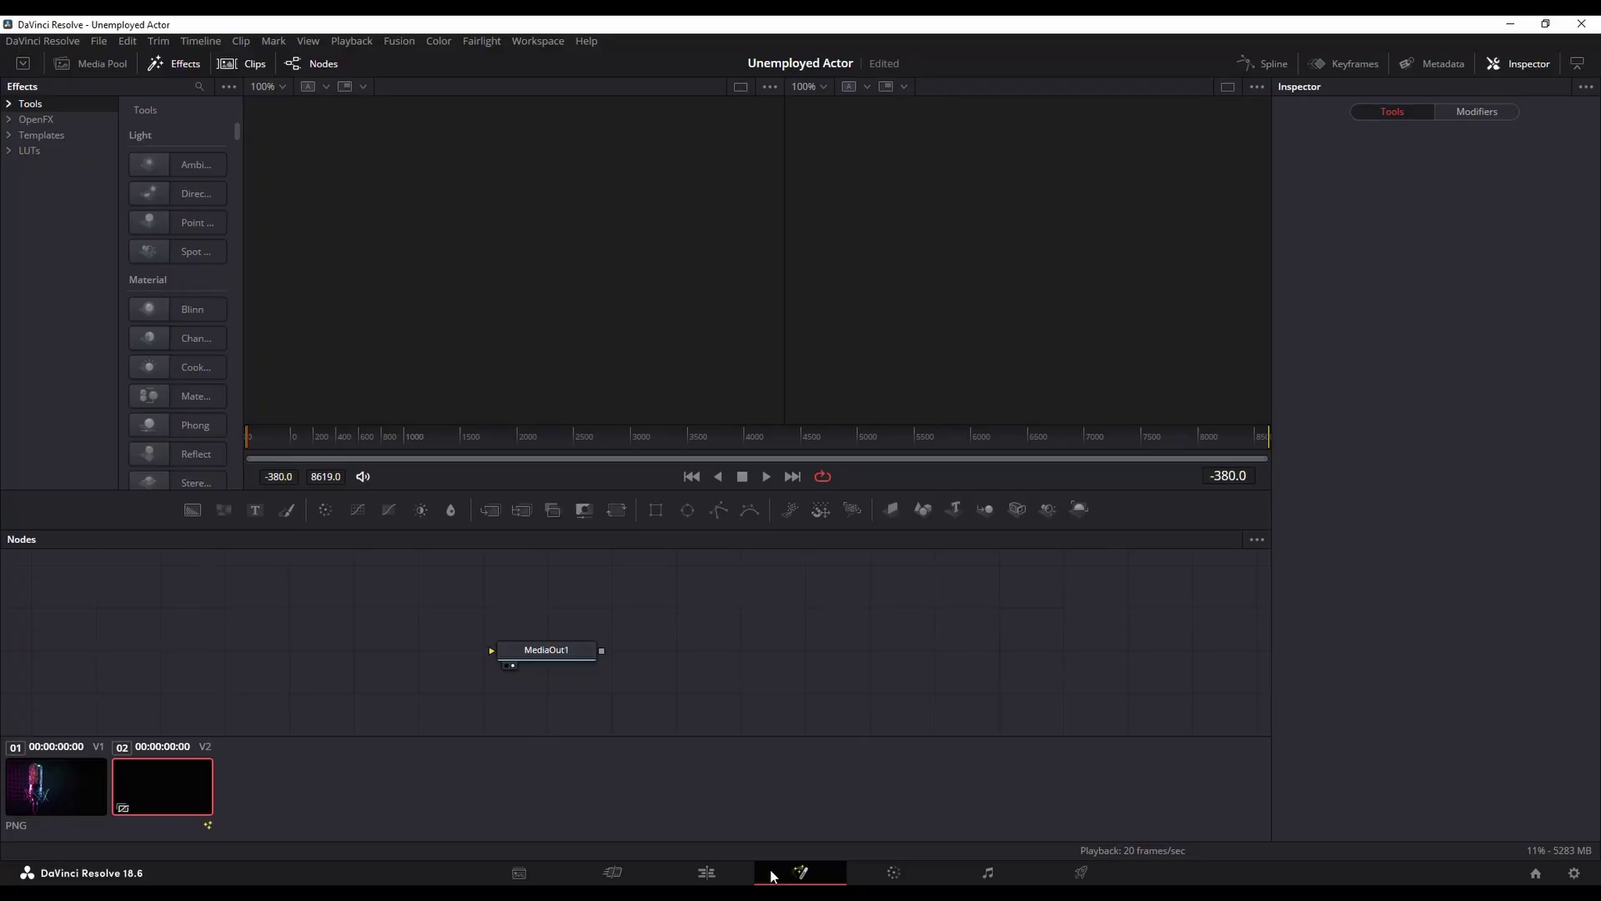
{"action": "left_click", "coordinate": [706, 872]}
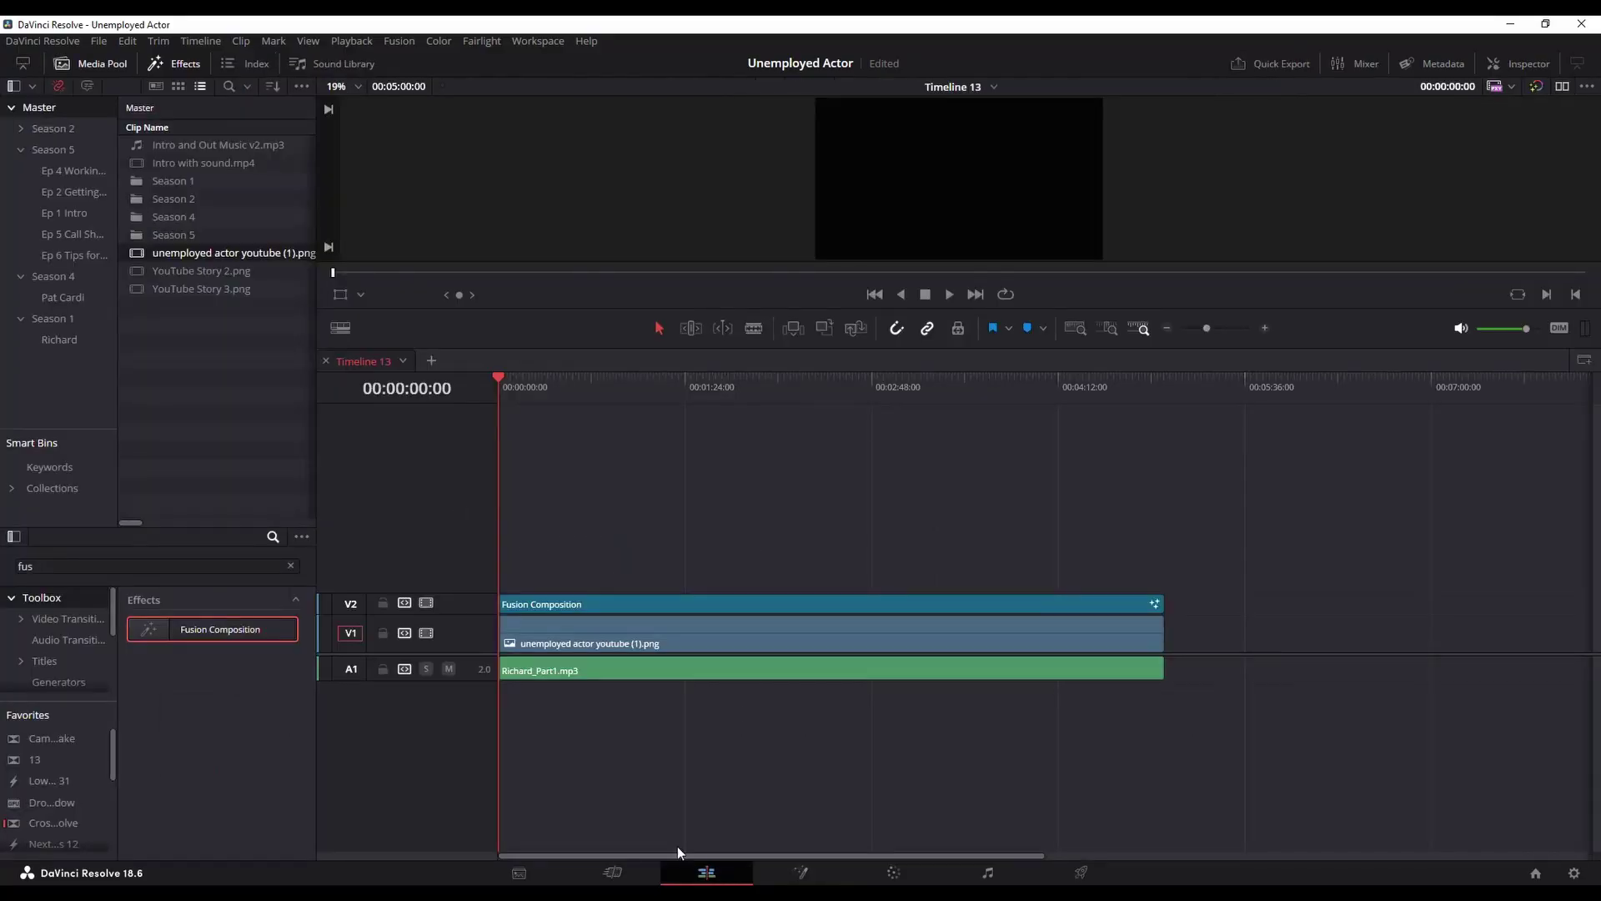
{"action": "left_click", "coordinate": [567, 641]}
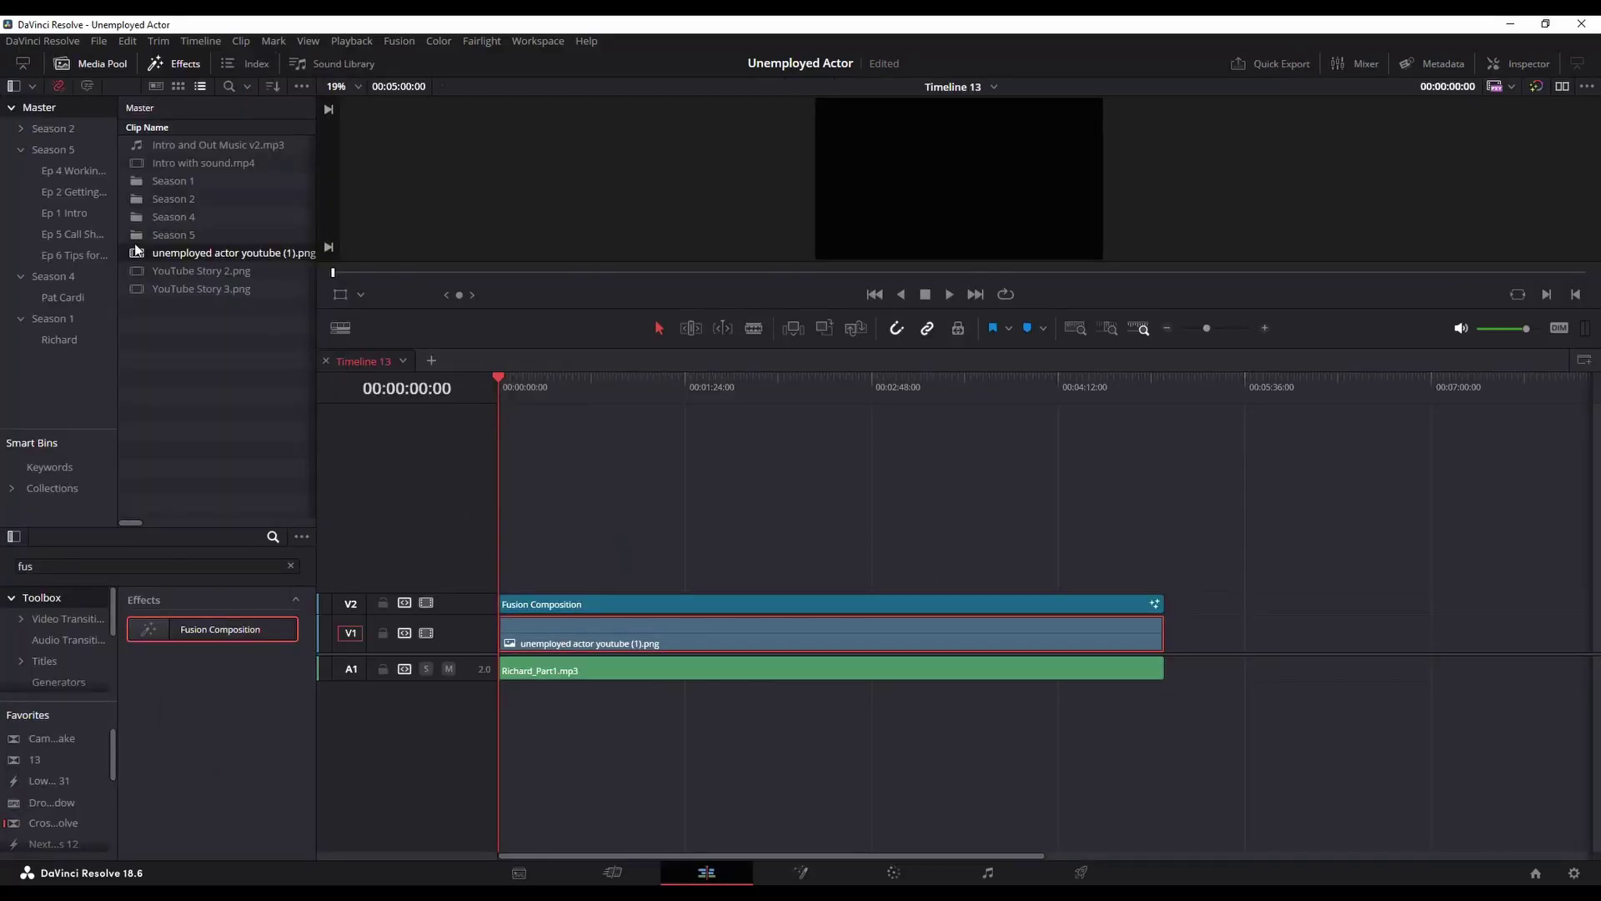
{"action": "double_click", "coordinate": [171, 180]}
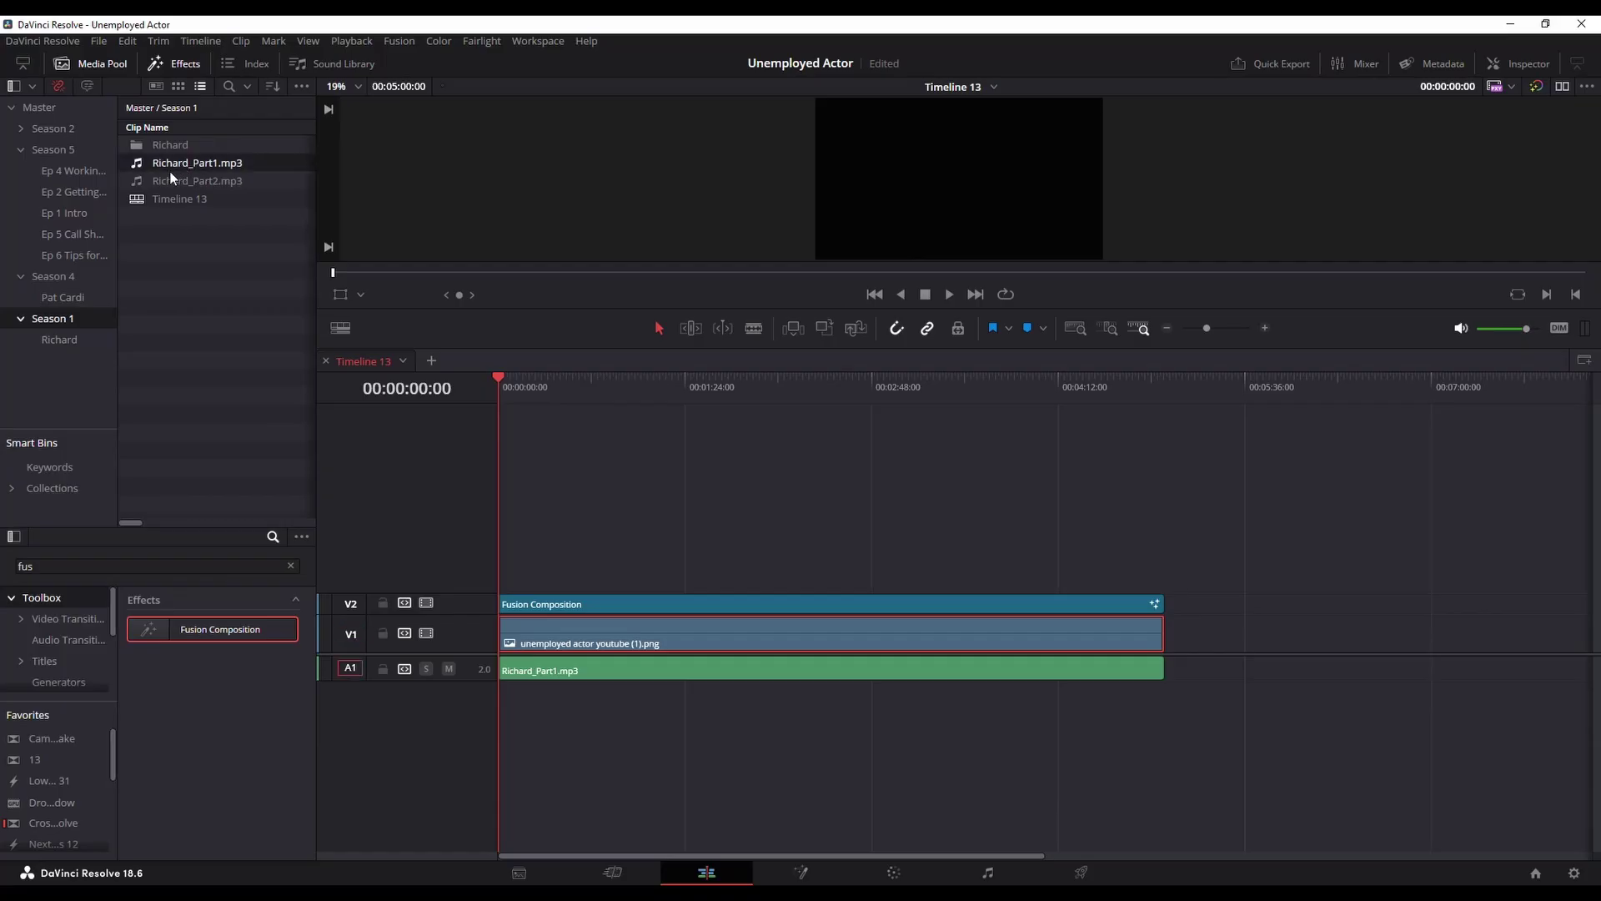
{"action": "left_click", "coordinate": [178, 182]}
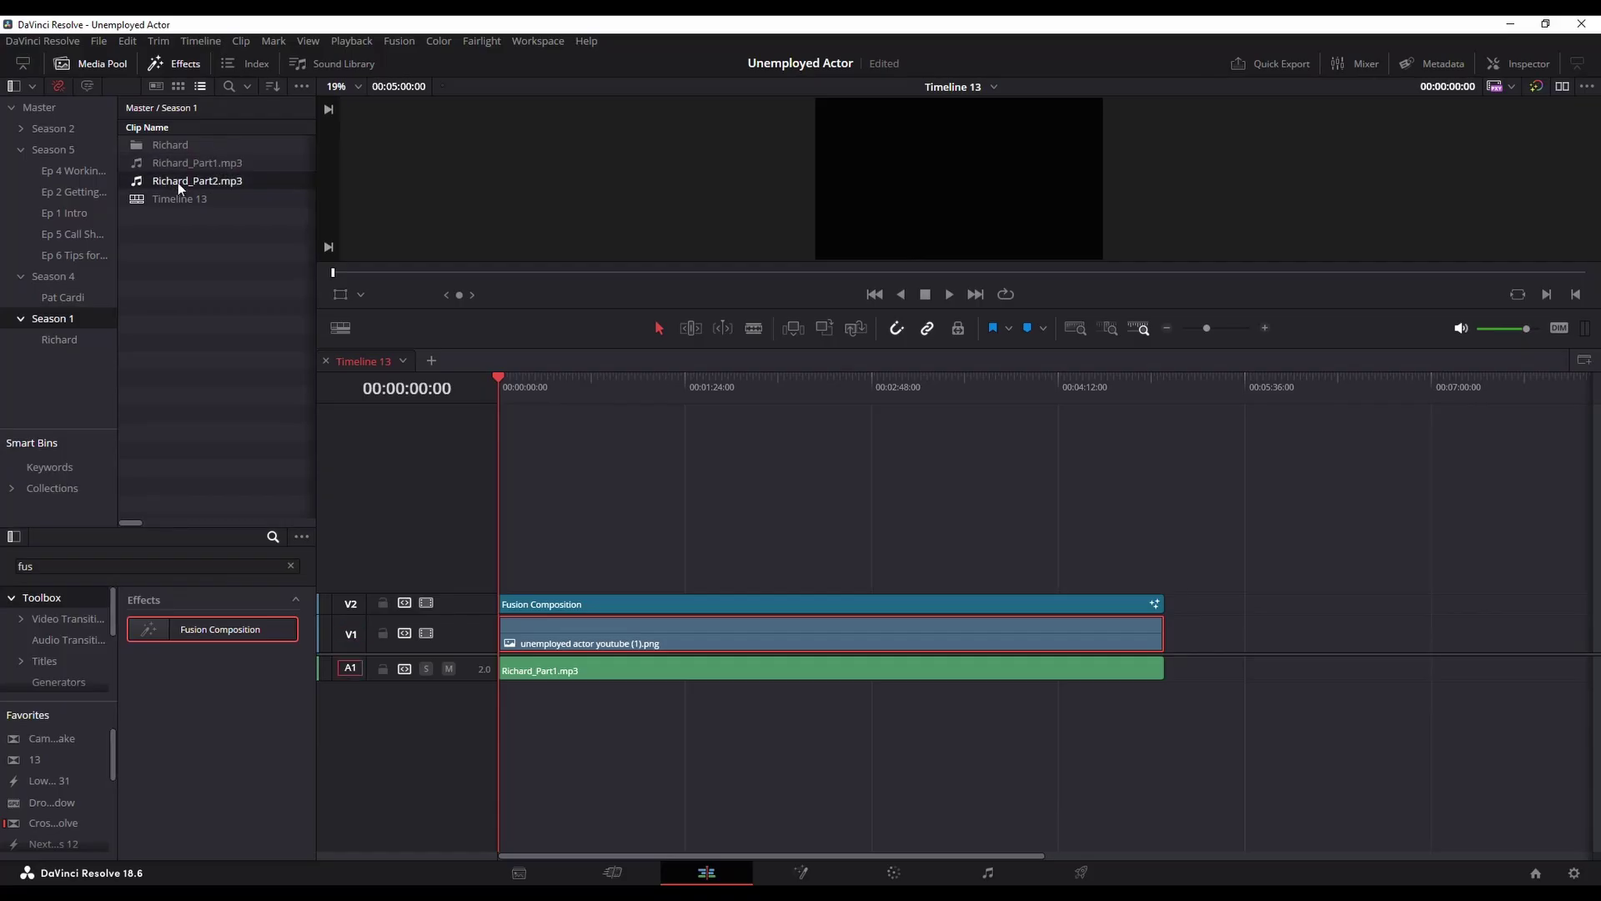
{"action": "left_click_drag", "start_coordinate": [177, 182], "coordinate": [1181, 662]}
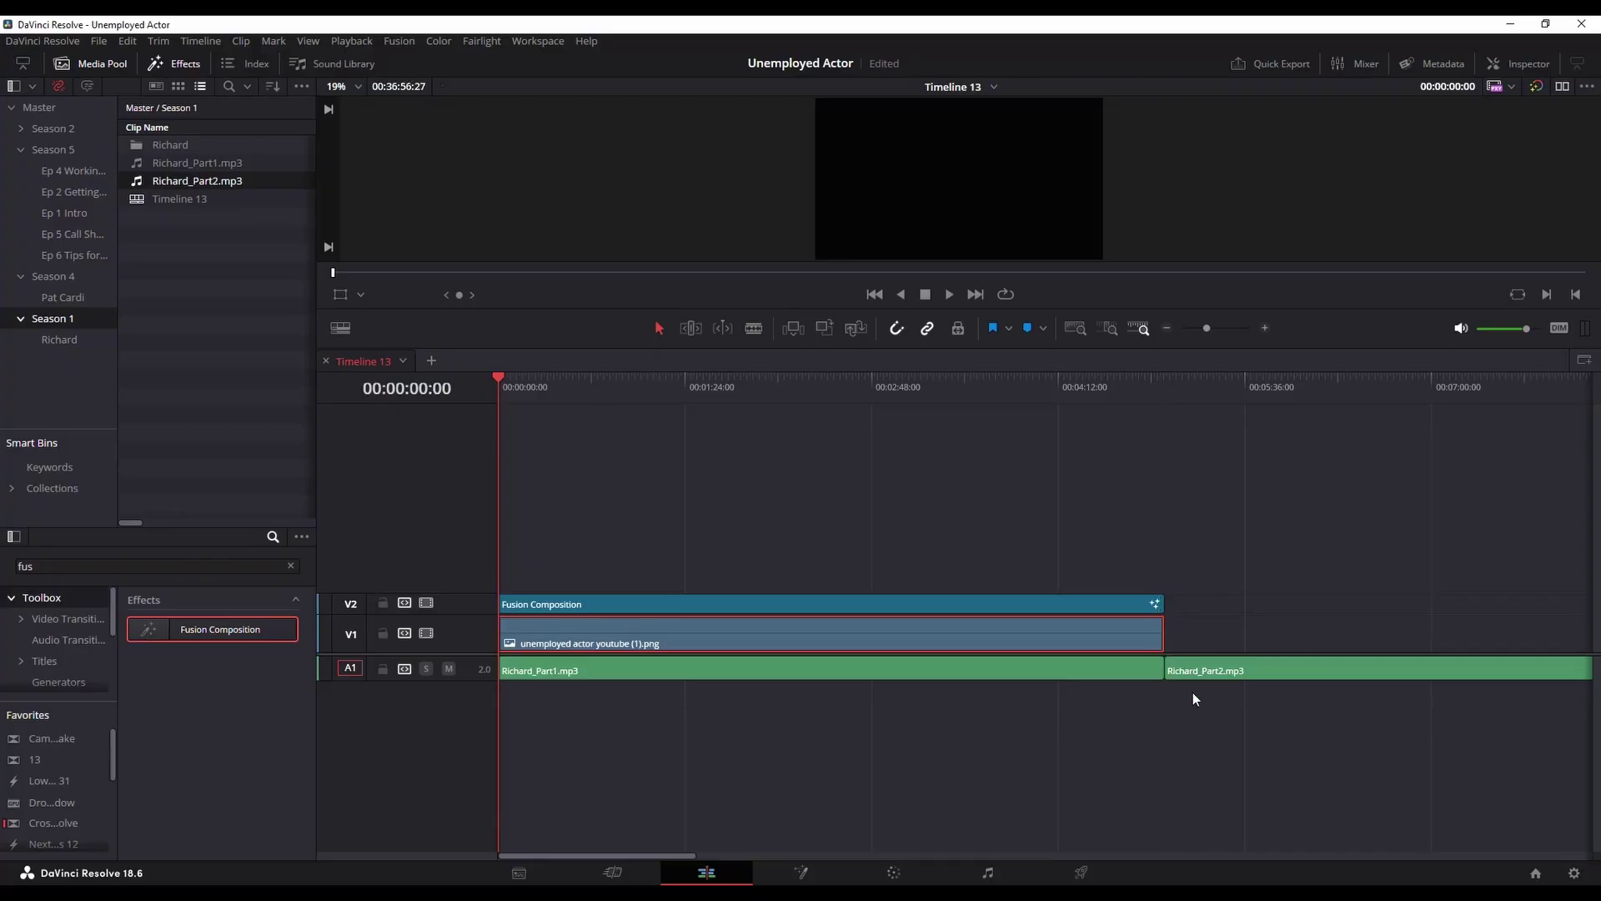
Try adding a second Fusion Composition on V2 above the appended audio, and delete both added clips.
{"action": "left_click", "coordinate": [1238, 663]}
{"action": "left_click_drag", "start_coordinate": [144, 640], "coordinate": [1258, 698]}
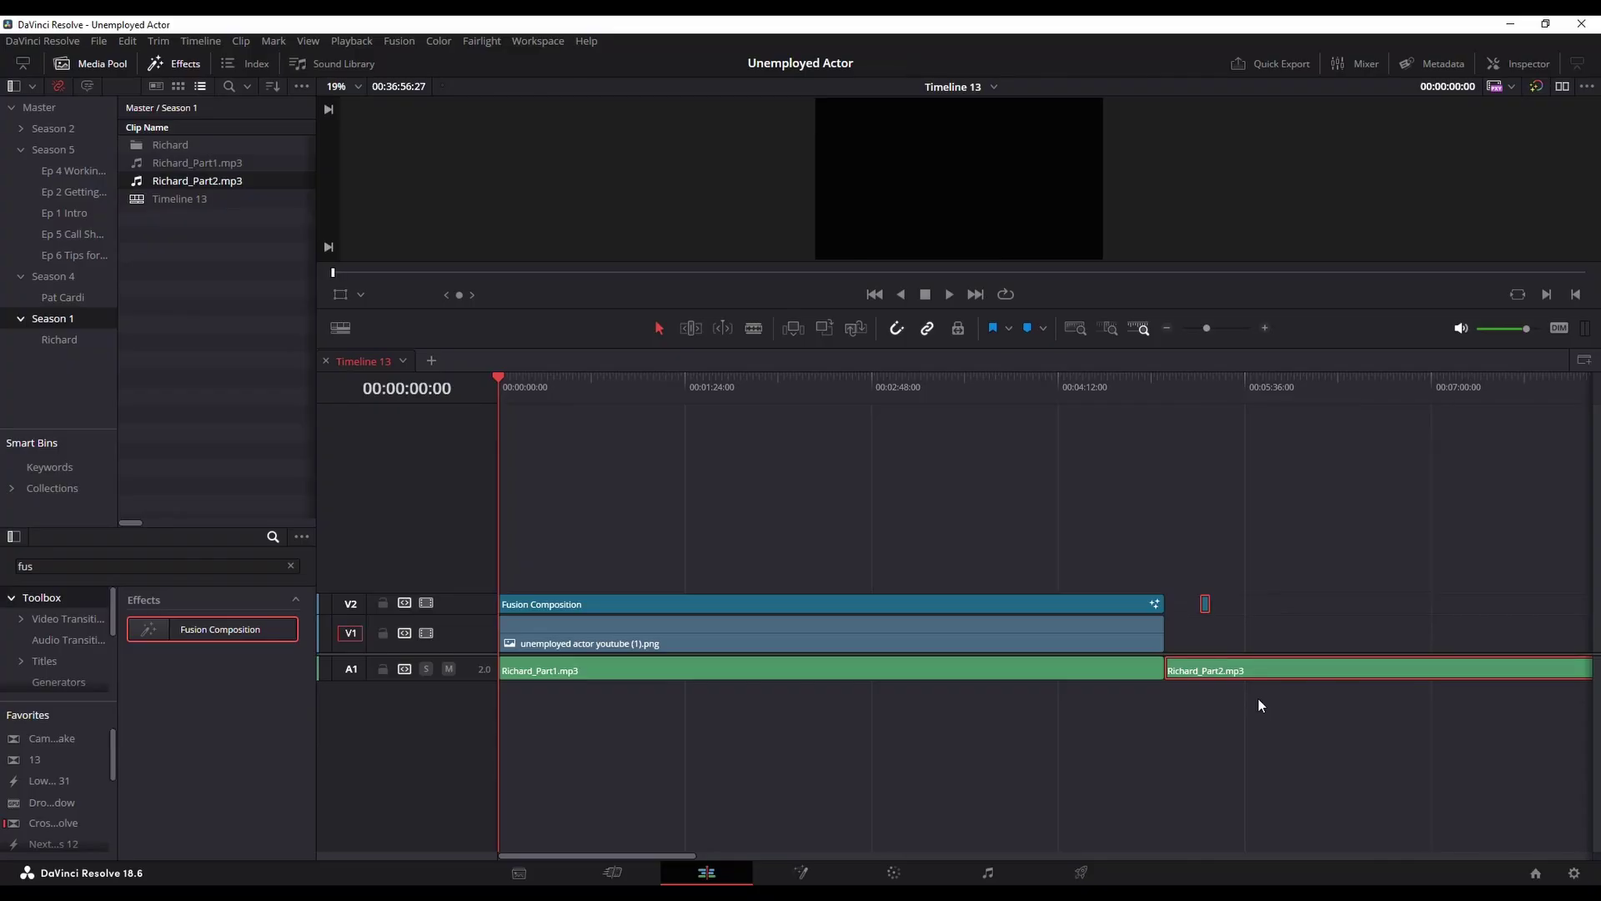
{"action": "key", "text": "Delete"}
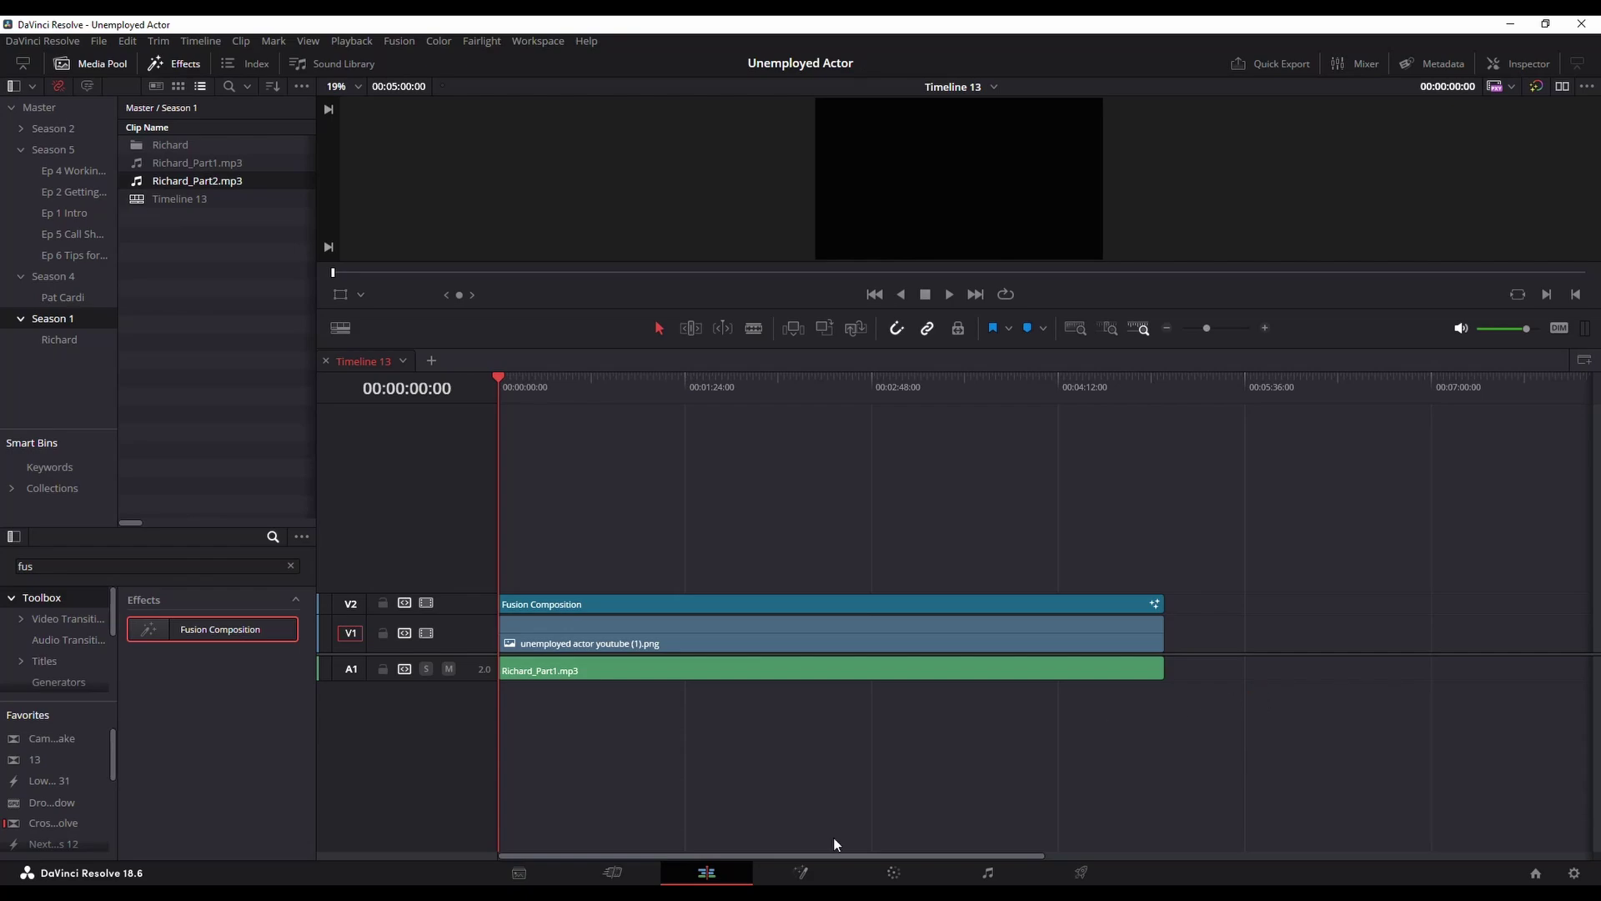
Open the Fusion Composition clip on track V2 in the Fusion page.
{"action": "left_click", "coordinate": [673, 602]}
{"action": "right_click", "coordinate": [622, 606]}
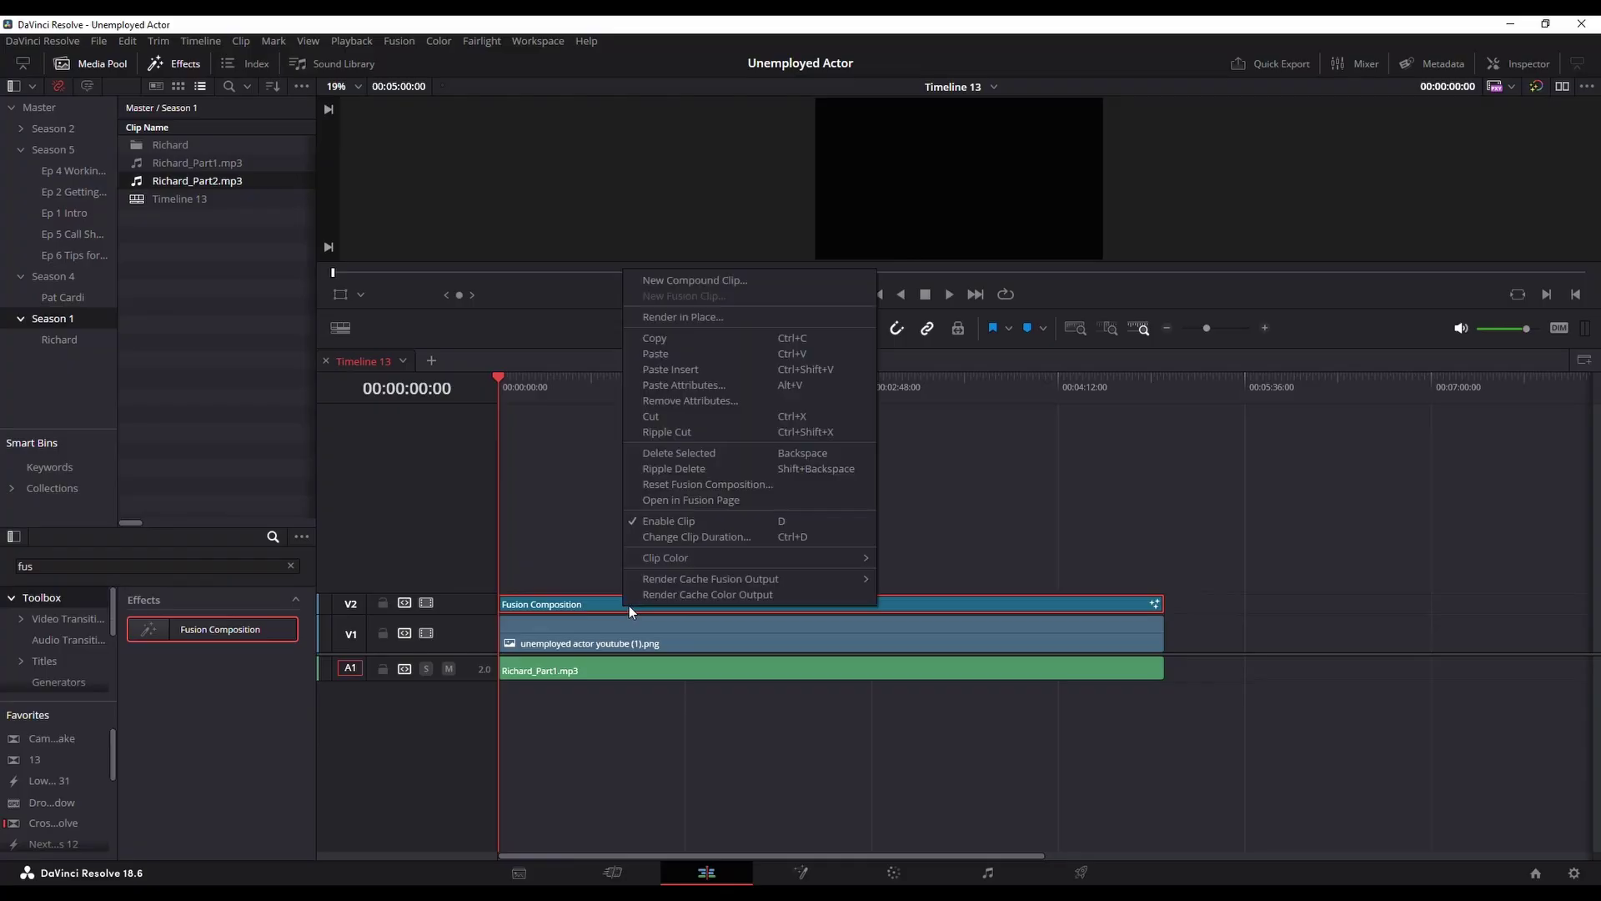
{"action": "left_click", "coordinate": [717, 503]}
Add an Audio Waveform fuse to the node graph, show it in the first viewer, and connect its output to MediaOut1.
{"action": "right_click", "coordinate": [323, 646]}
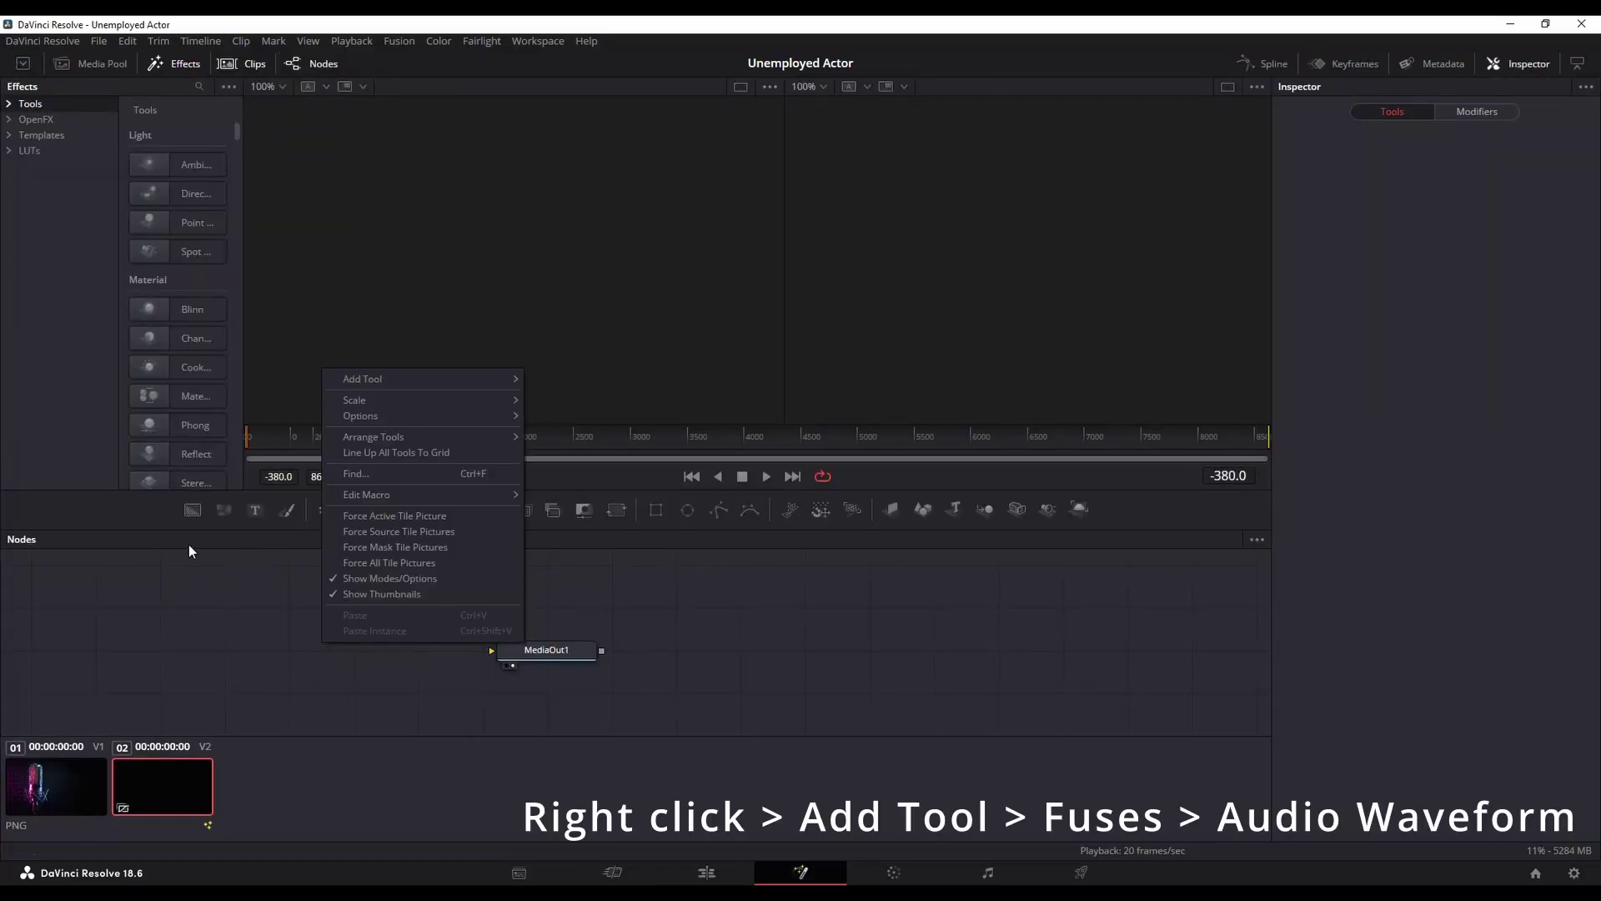
{"action": "mouse_move", "coordinate": [377, 379]}
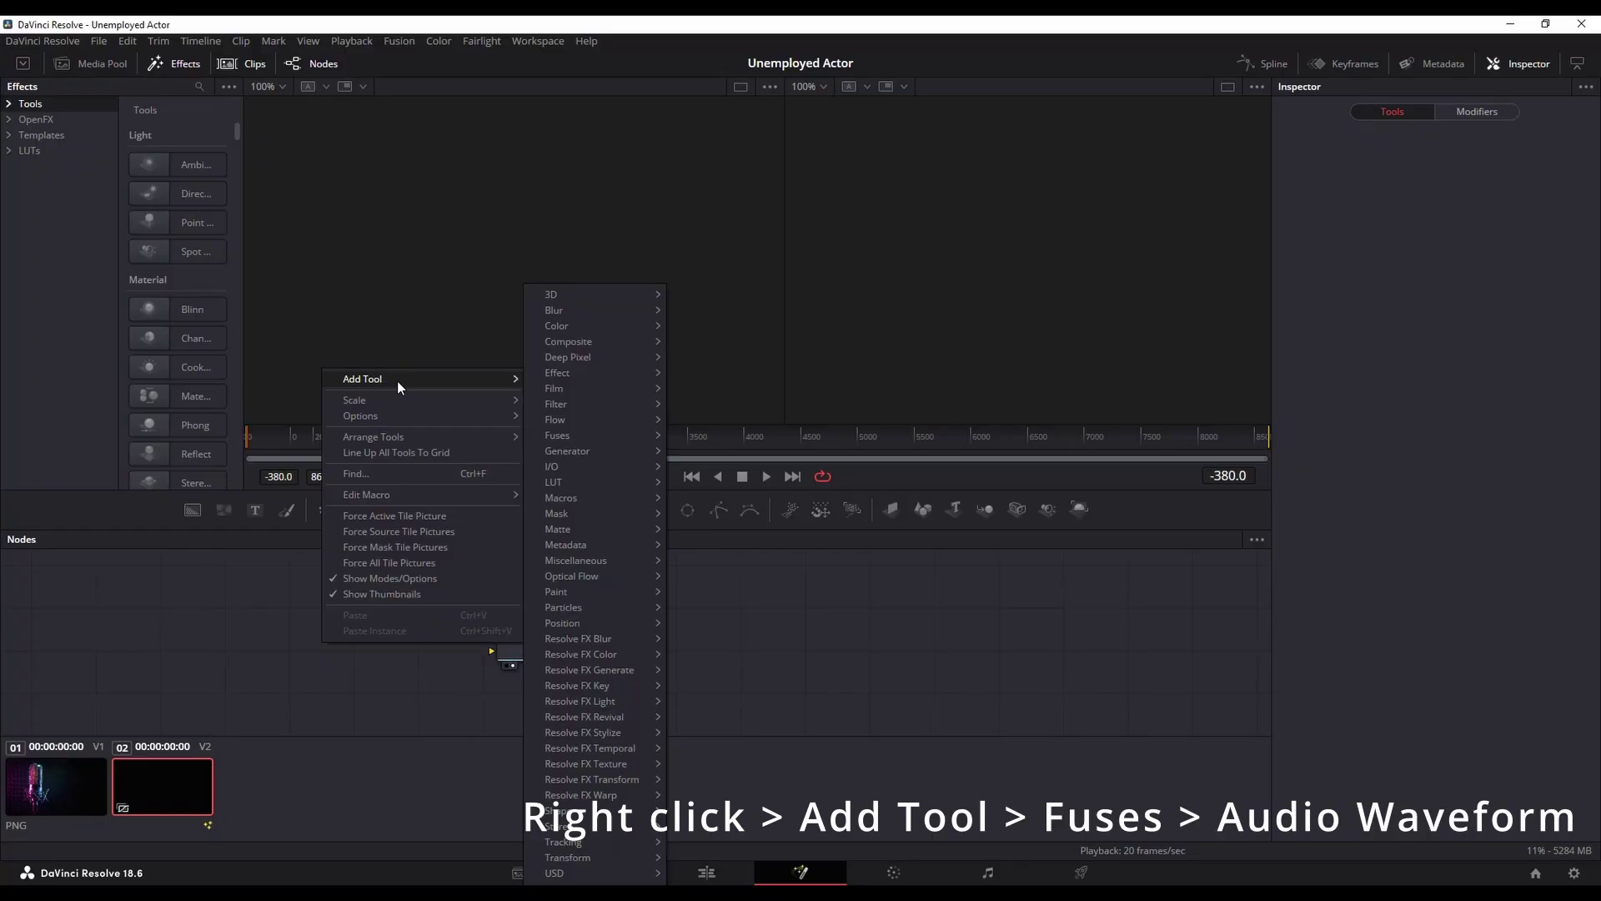
{"action": "mouse_move", "coordinate": [578, 432]}
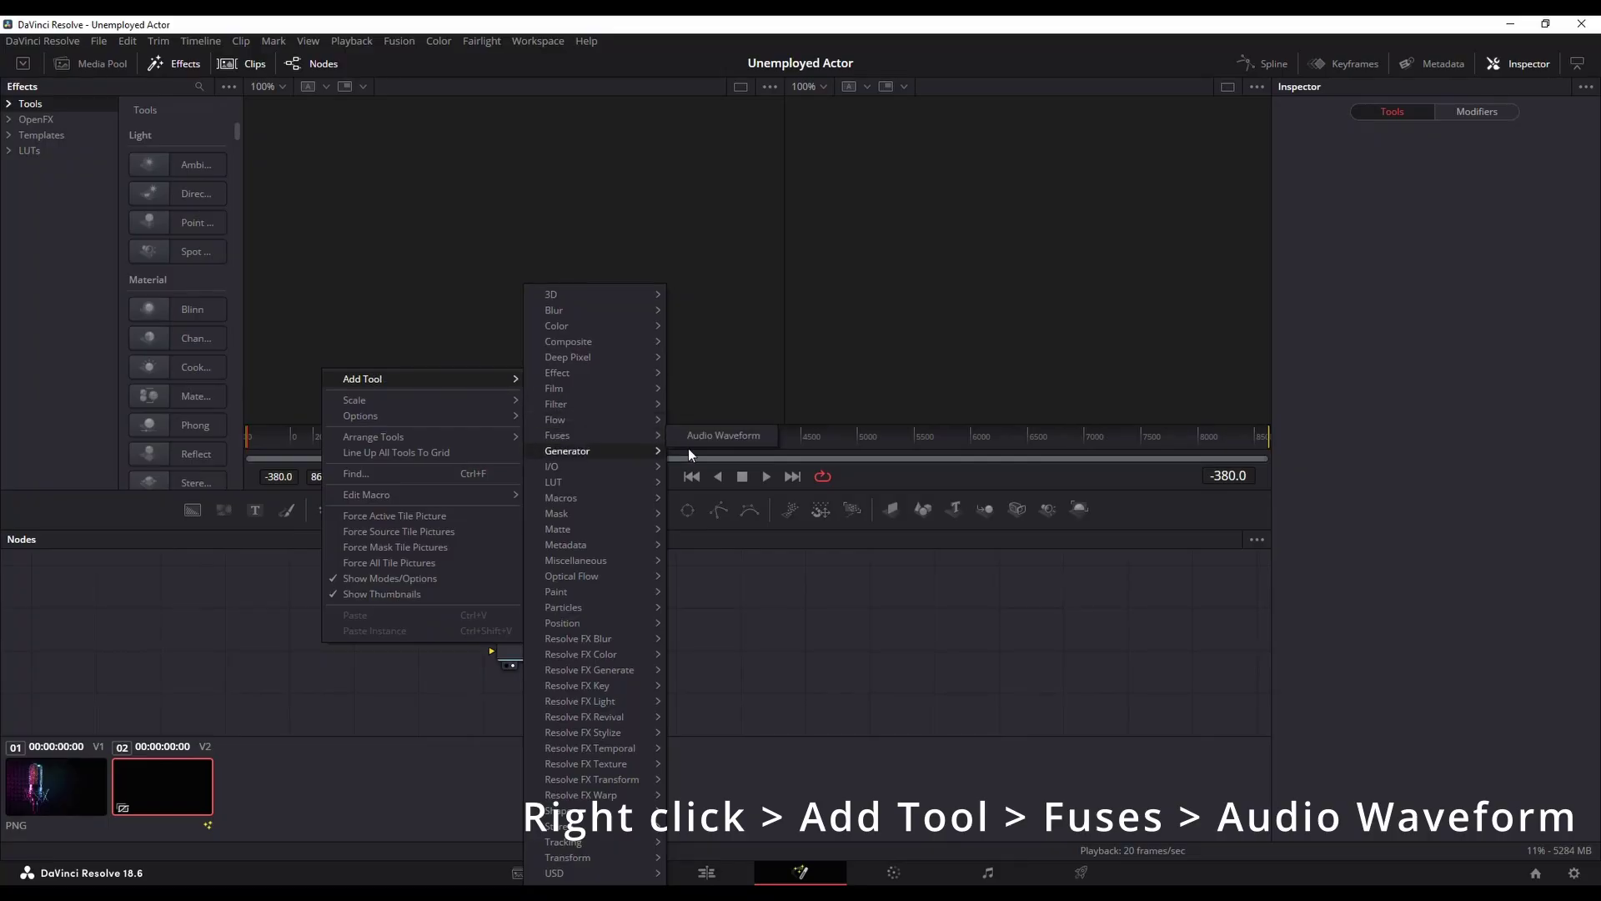
{"action": "left_click", "coordinate": [709, 435]}
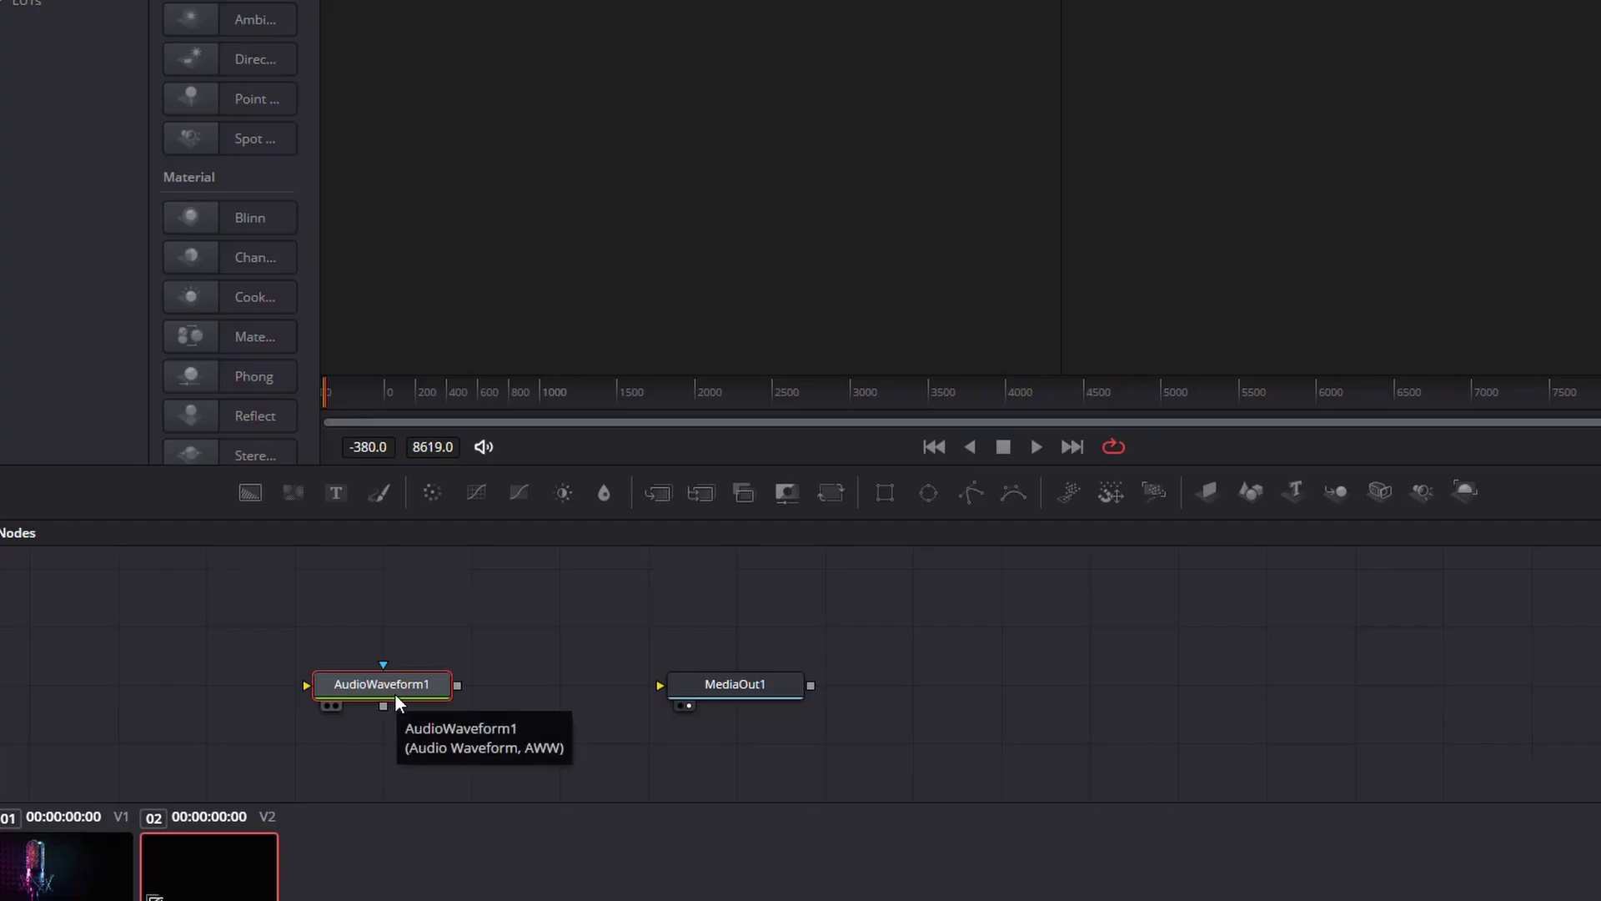
{"action": "left_click", "coordinate": [327, 707]}
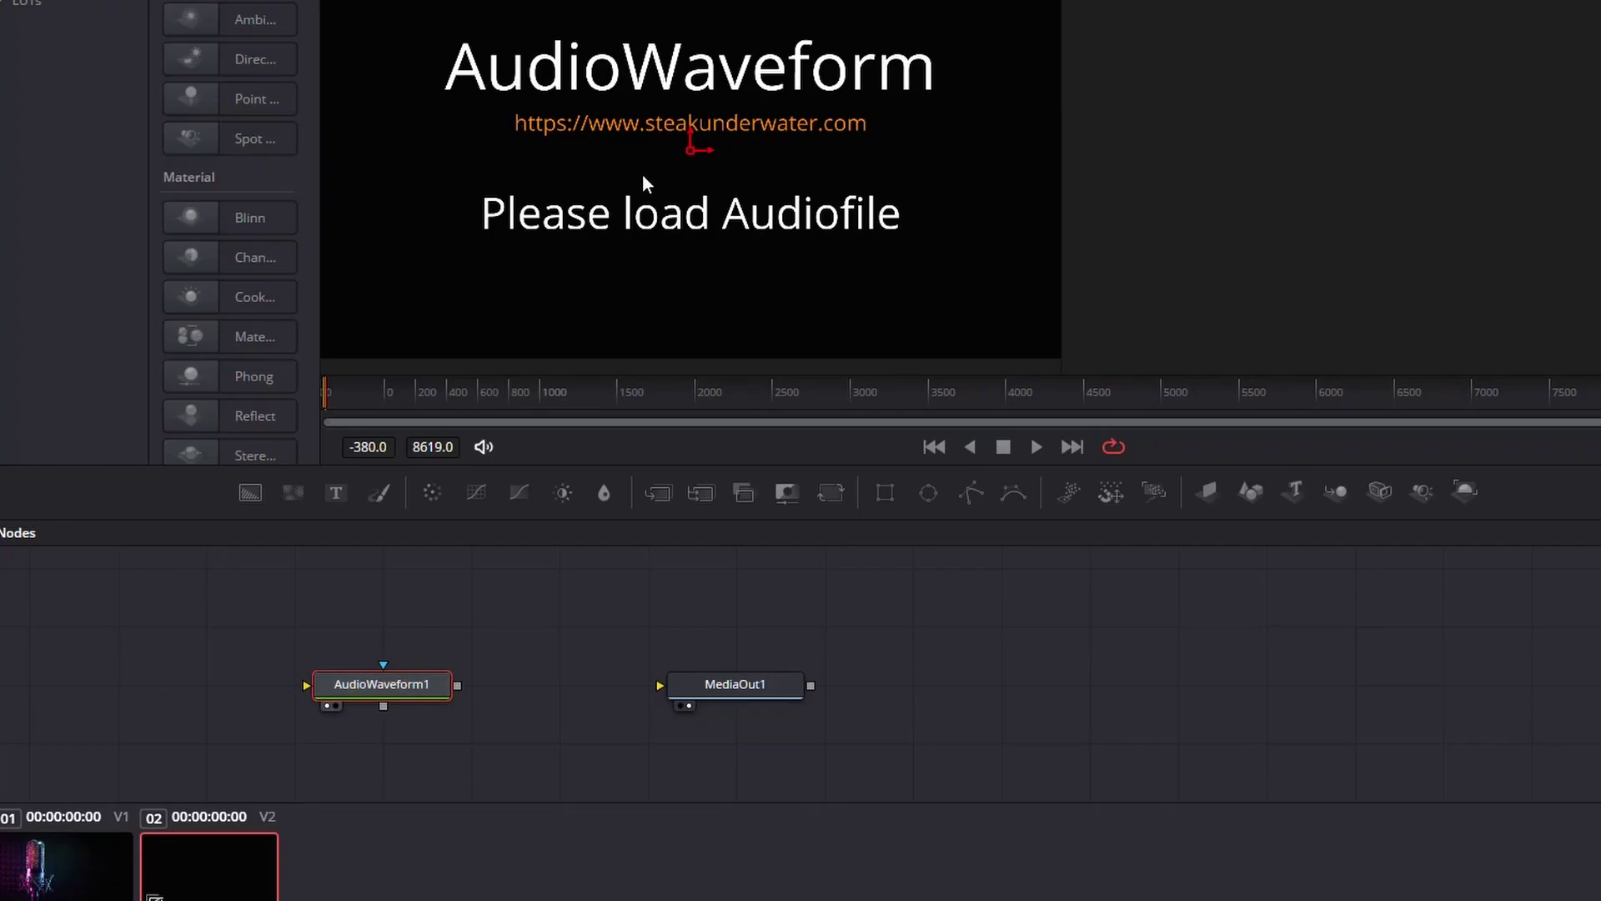
{"action": "left_click_drag", "start_coordinate": [458, 685], "coordinate": [664, 688]}
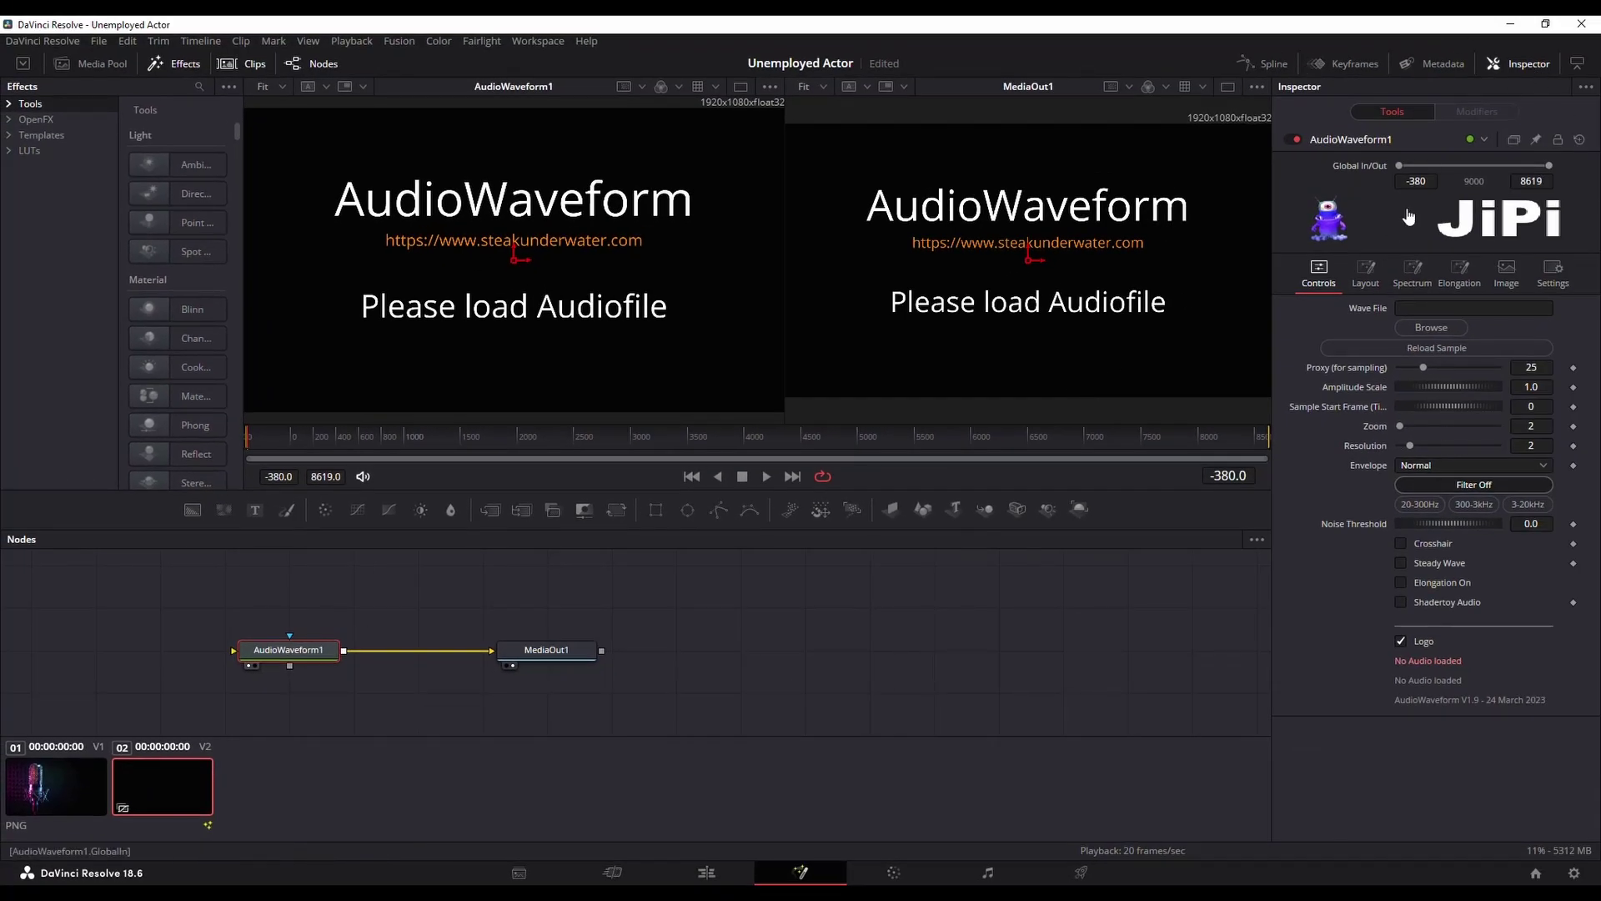
Try loading the Resolve WAV without the 16bit suffix from the D: drive as the AudioWaveform1 wave file.
{"action": "left_click", "coordinate": [1424, 329]}
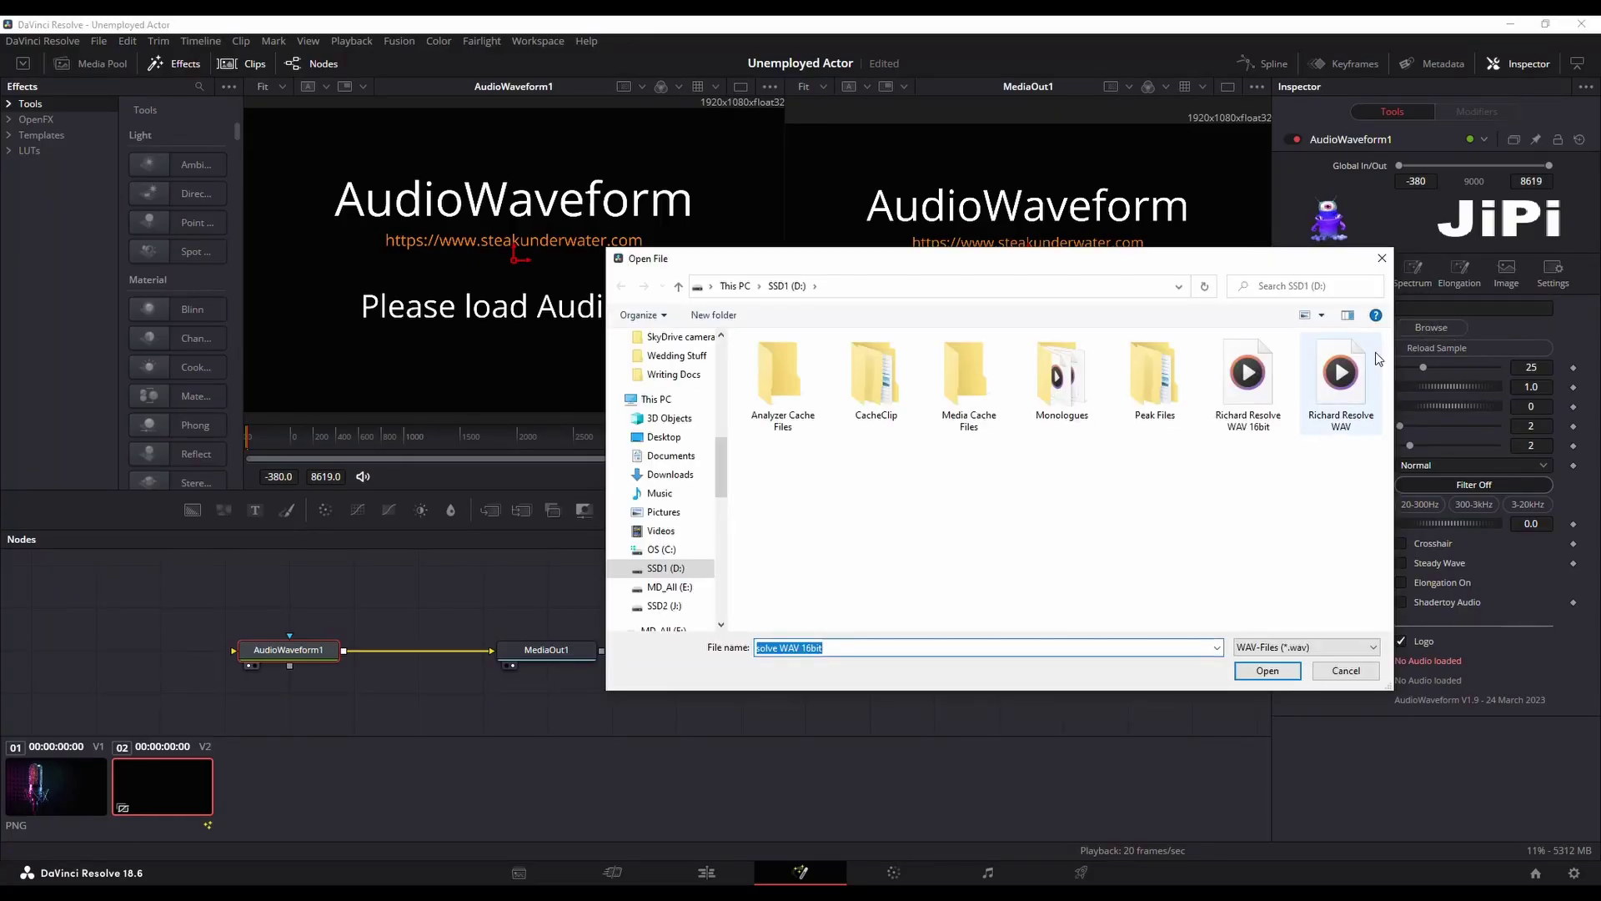
{"action": "left_click", "coordinate": [1339, 375]}
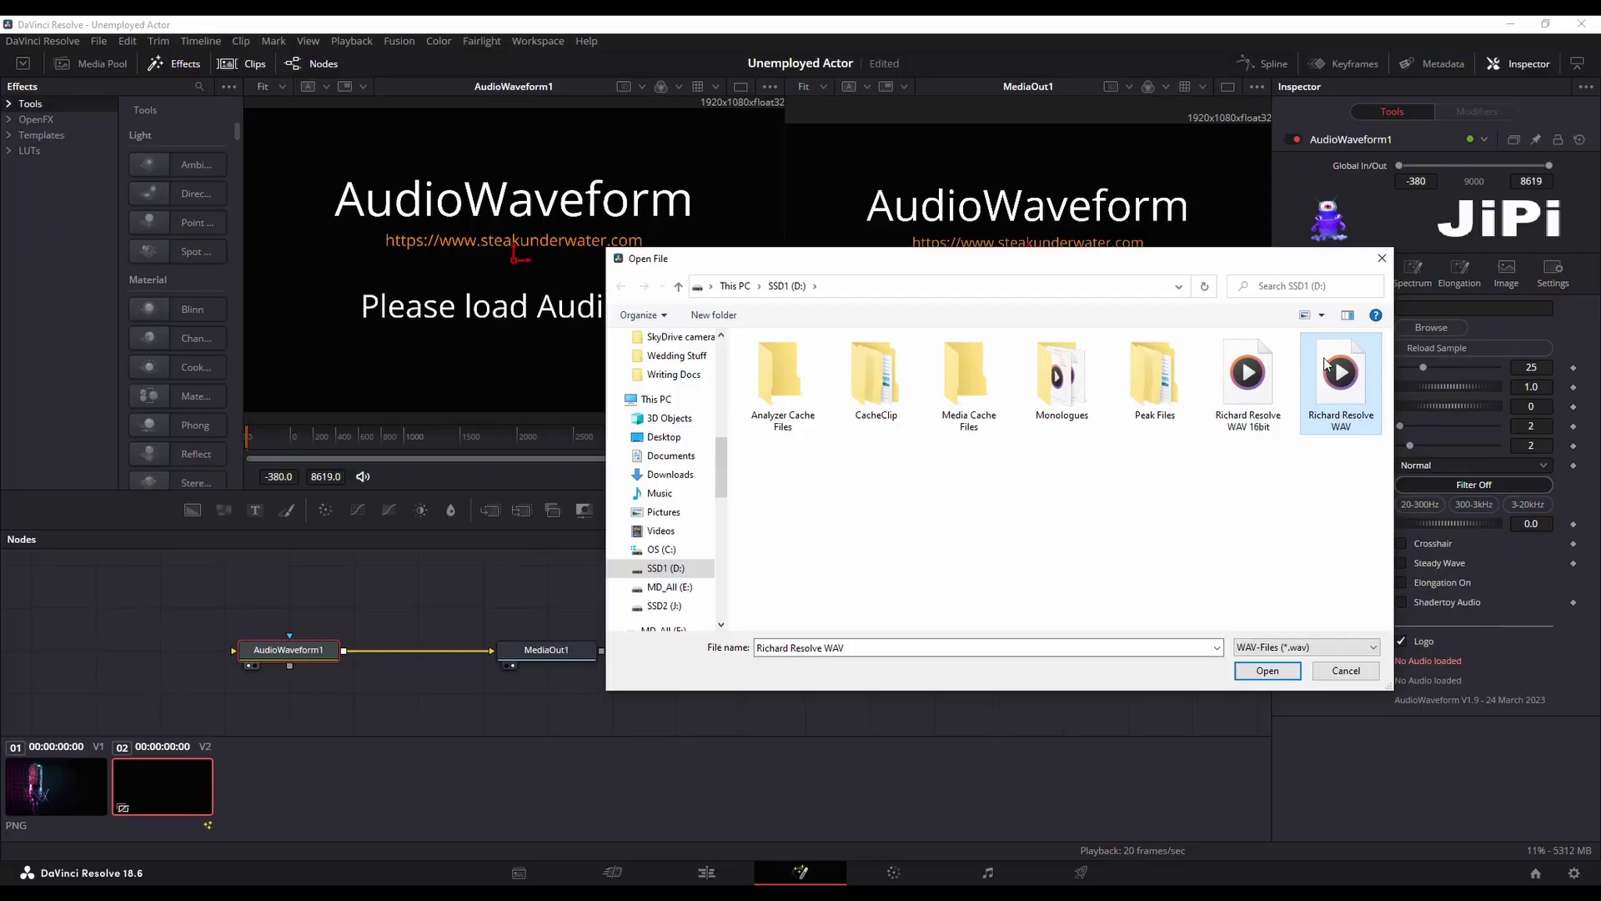
{"action": "left_click", "coordinate": [1264, 673]}
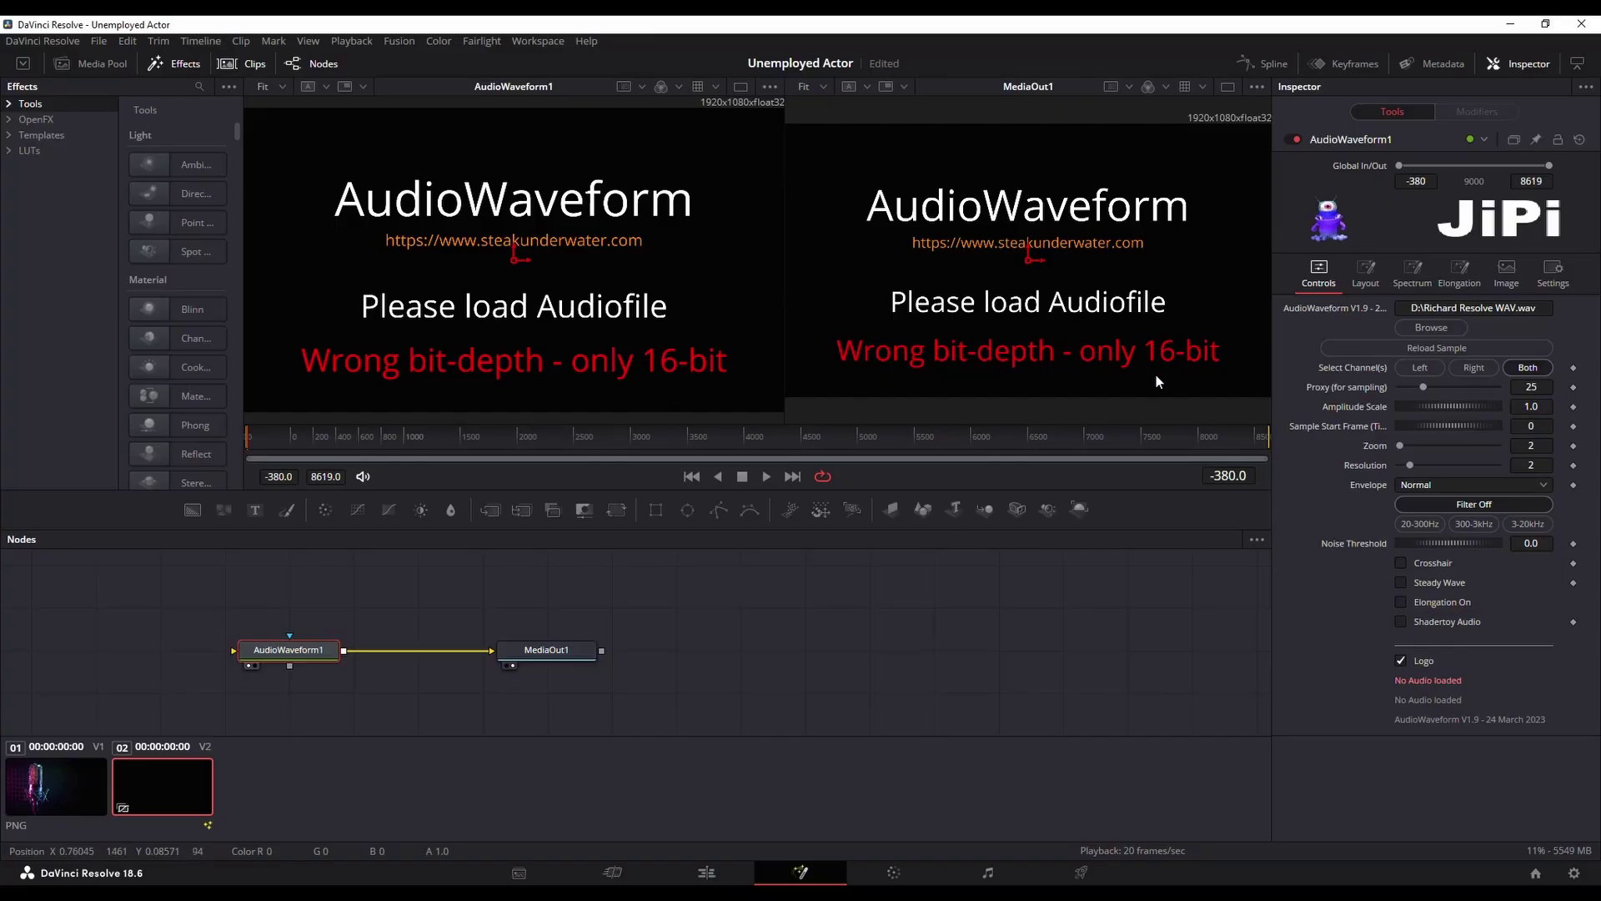
Load the Resolve WAV 16bit file from the D: drive into AudioWaveform1 and check the composite on the Edit page before returning to Fusion.
{"action": "left_click", "coordinate": [1329, 353]}
{"action": "left_click", "coordinate": [1423, 327]}
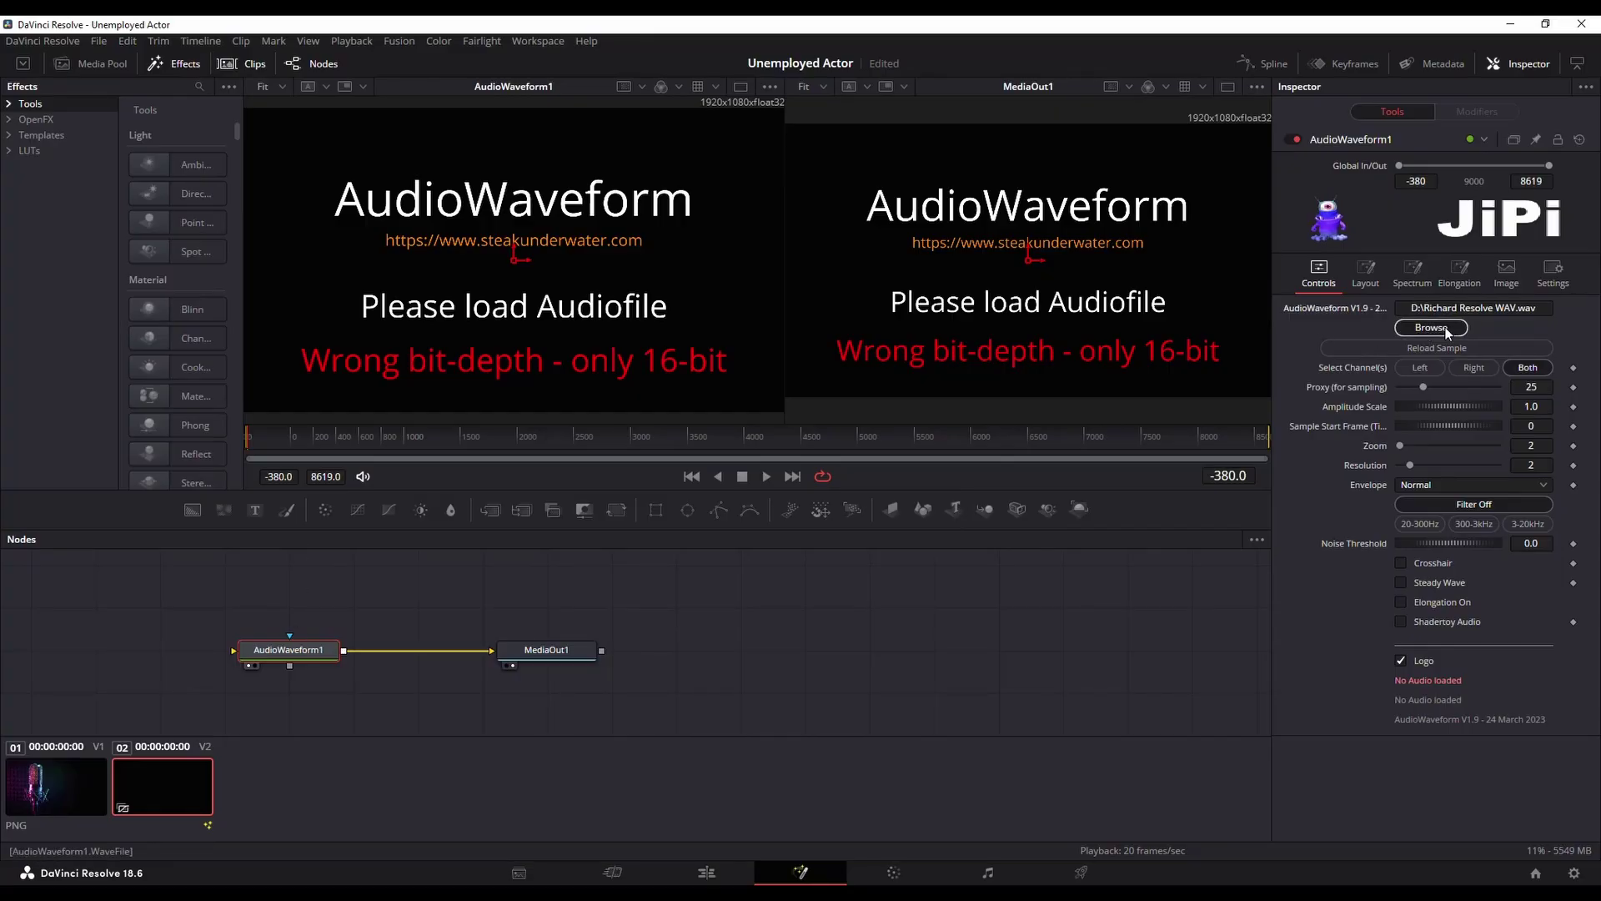
{"action": "left_click", "coordinate": [1246, 375]}
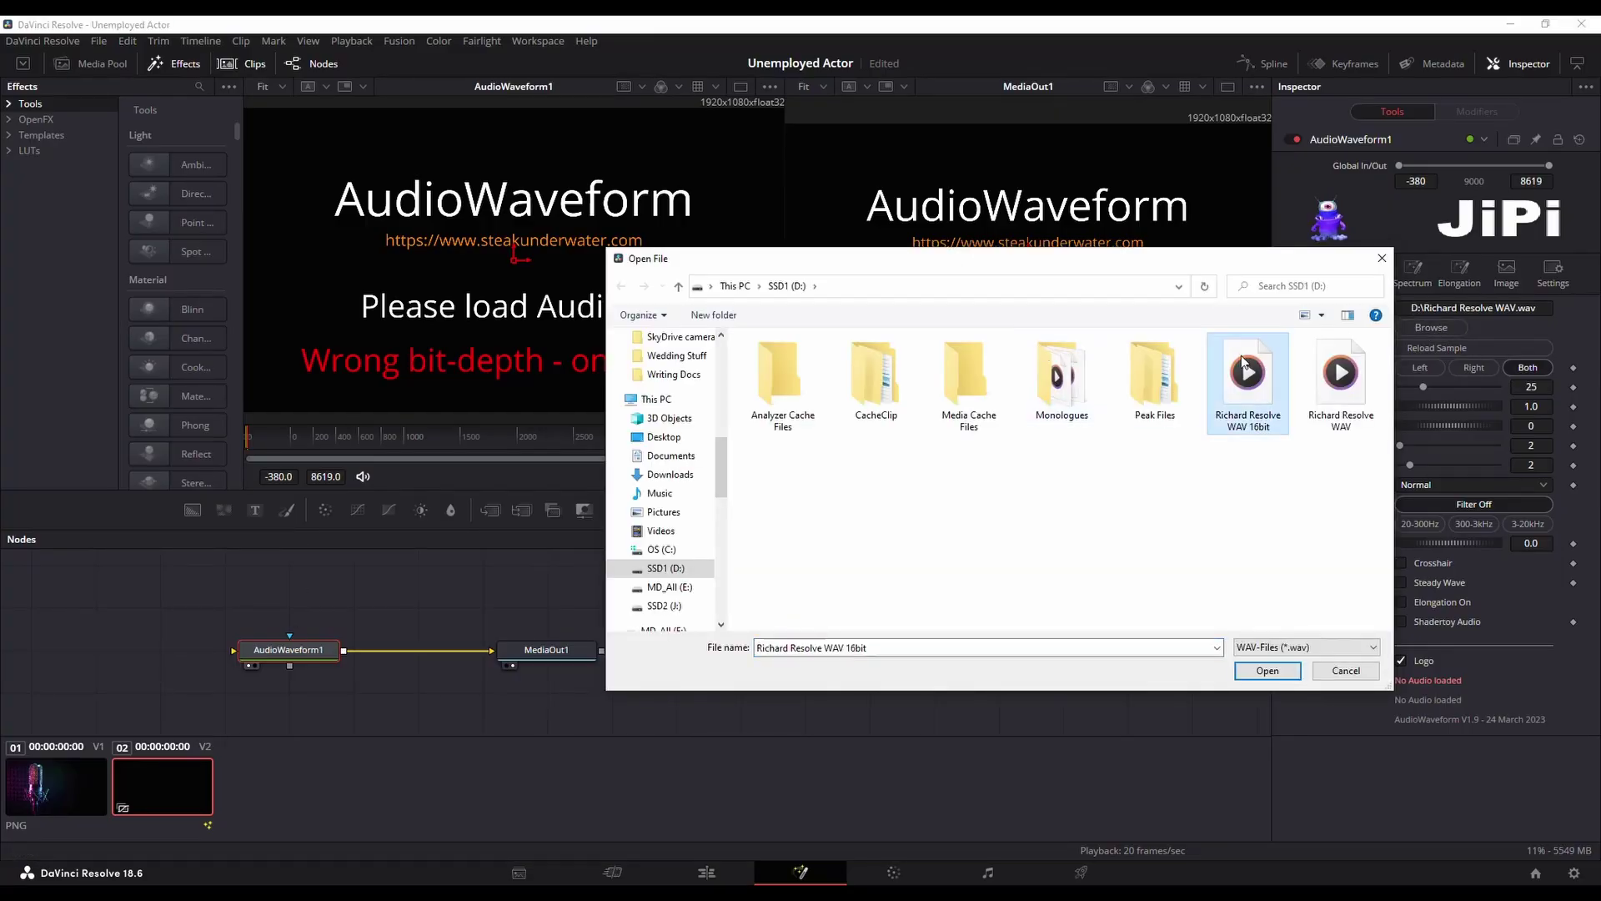
{"action": "left_click", "coordinate": [1267, 671]}
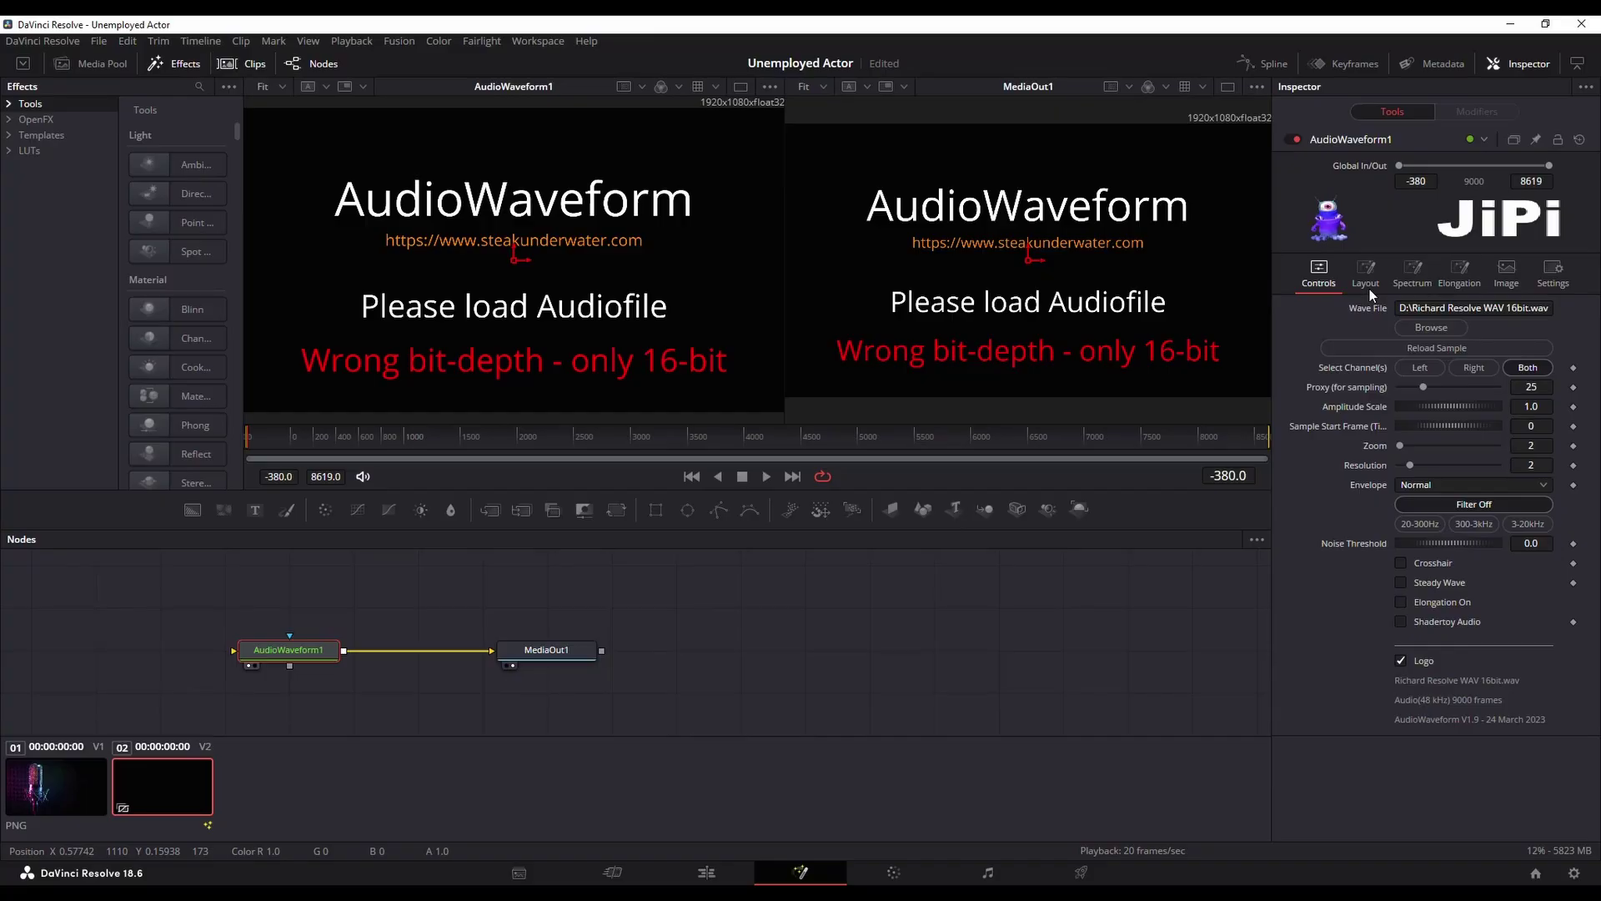
{"action": "left_click", "coordinate": [709, 872]}
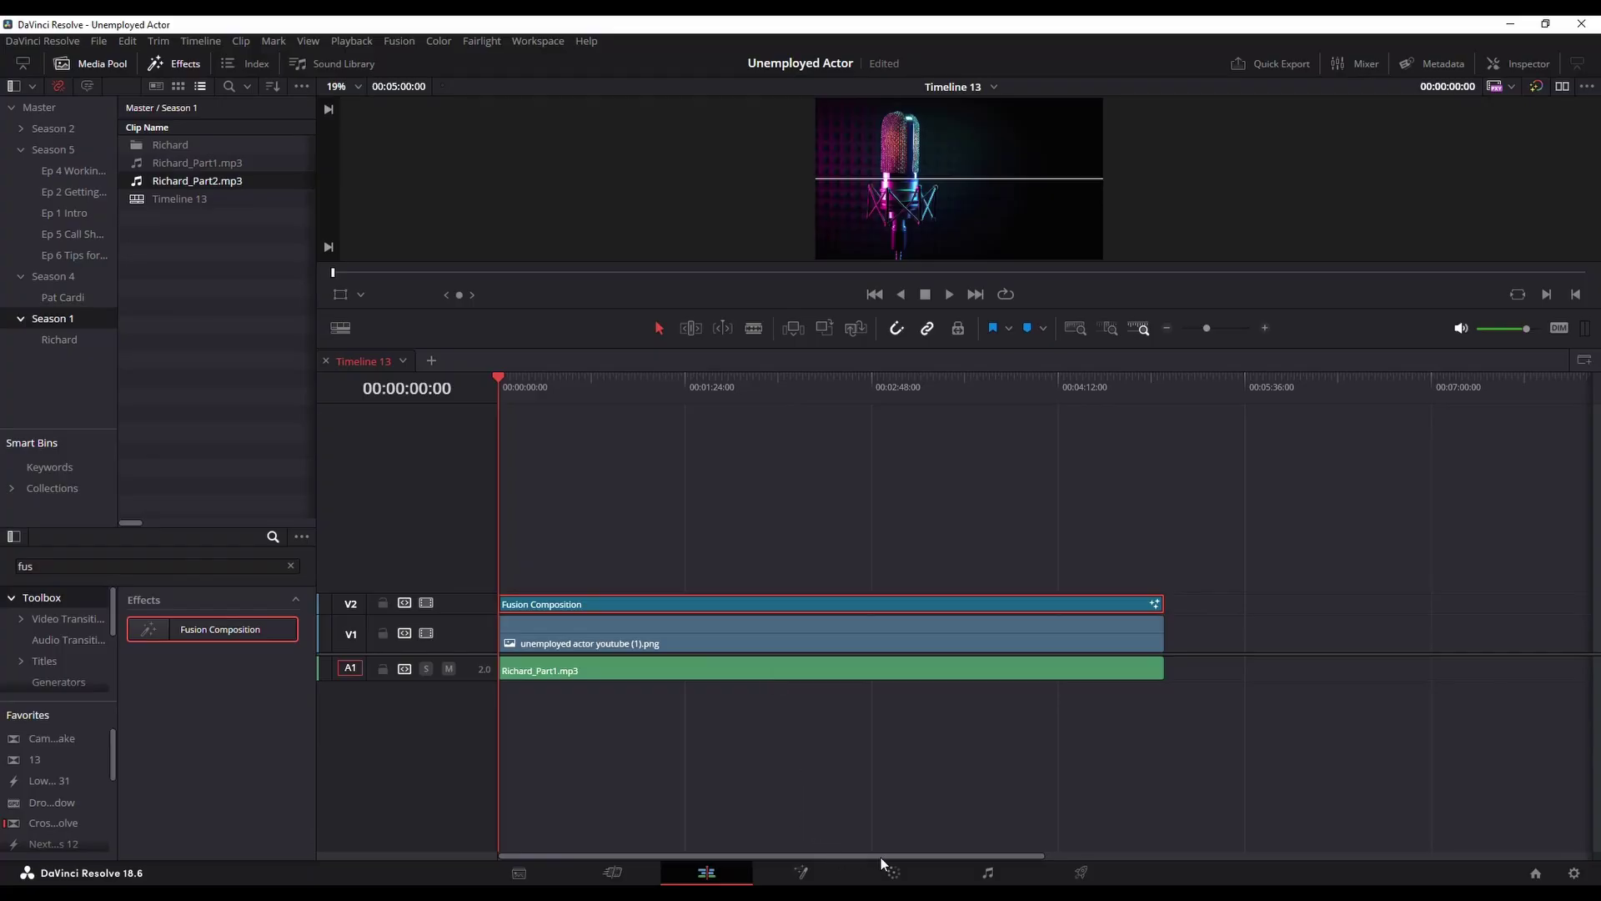
{"action": "left_click", "coordinate": [802, 871]}
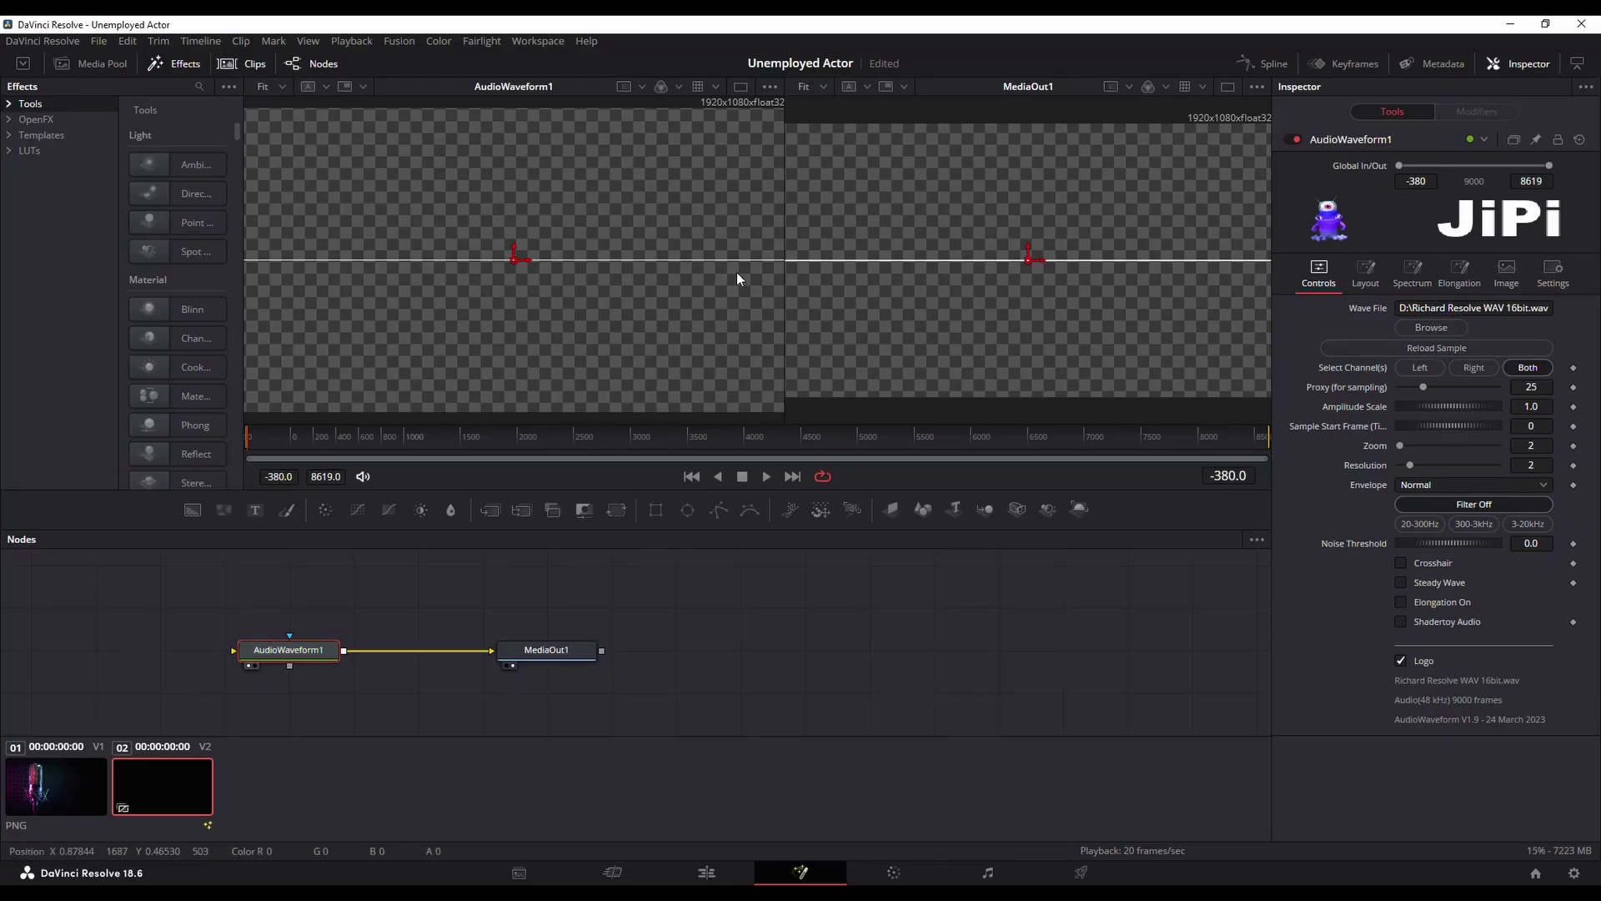
Enable Spectrum on AudioWaveform1 and move the playhead to frame 47 to preview it.
{"action": "left_click", "coordinate": [1414, 278]}
{"action": "left_click", "coordinate": [1408, 306]}
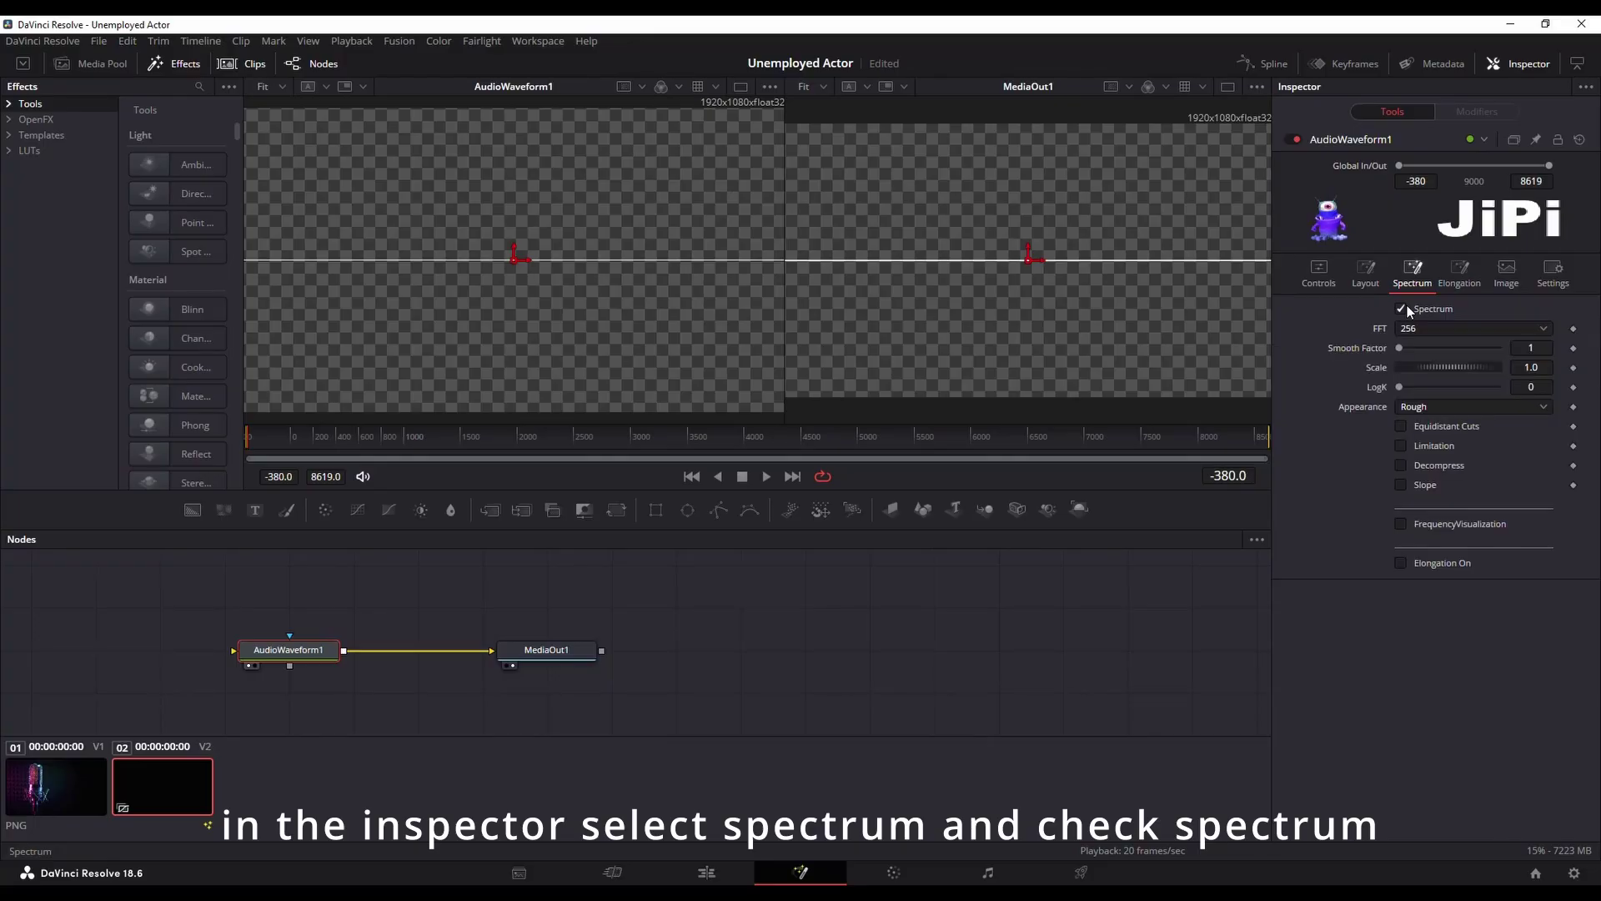
{"action": "left_click", "coordinate": [274, 427]}
{"action": "left_click_drag", "start_coordinate": [273, 427], "coordinate": [294, 427]}
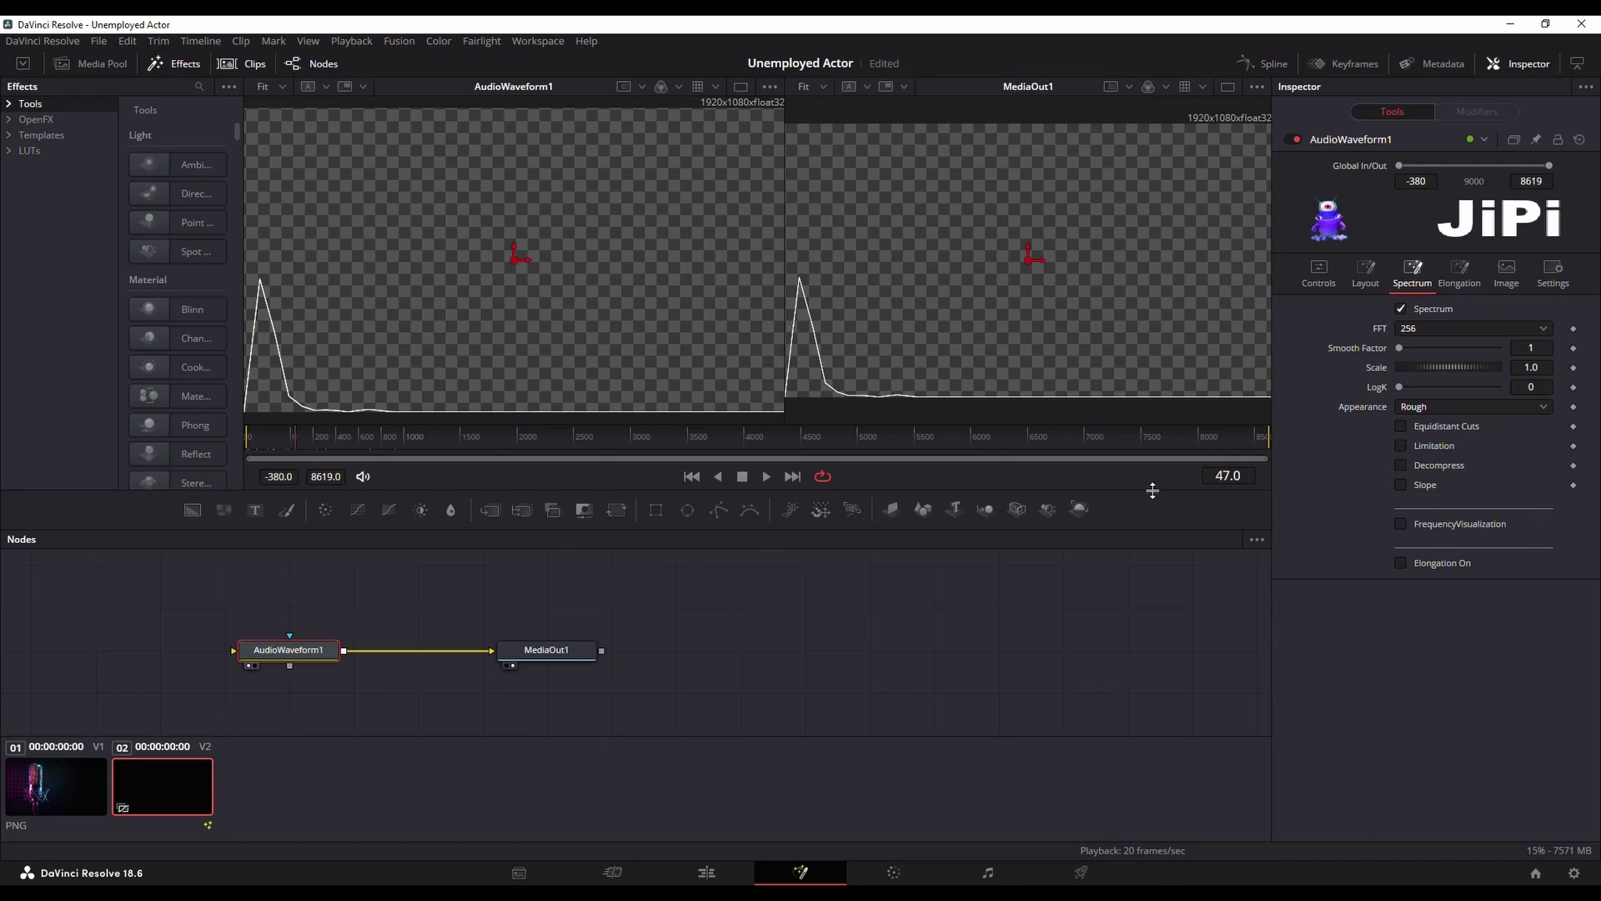
Configure the spectrum with Needles appearance, FFT 512, Smooth Factor 2 and Scale 1.652.
{"action": "left_click", "coordinate": [1413, 408]}
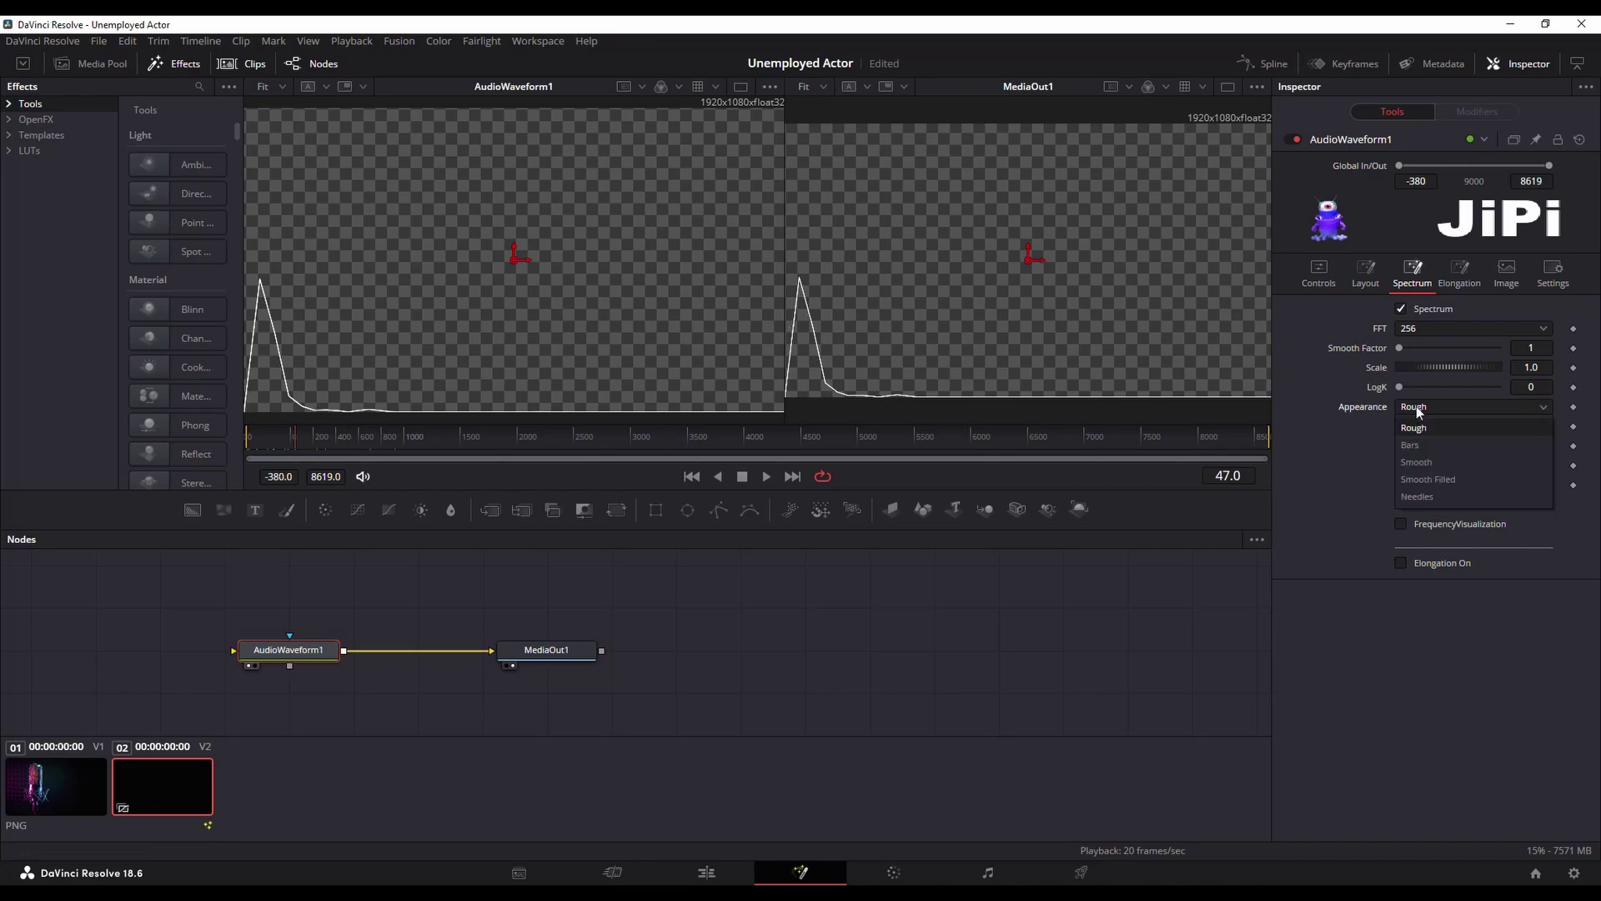
{"action": "left_click", "coordinate": [1413, 492]}
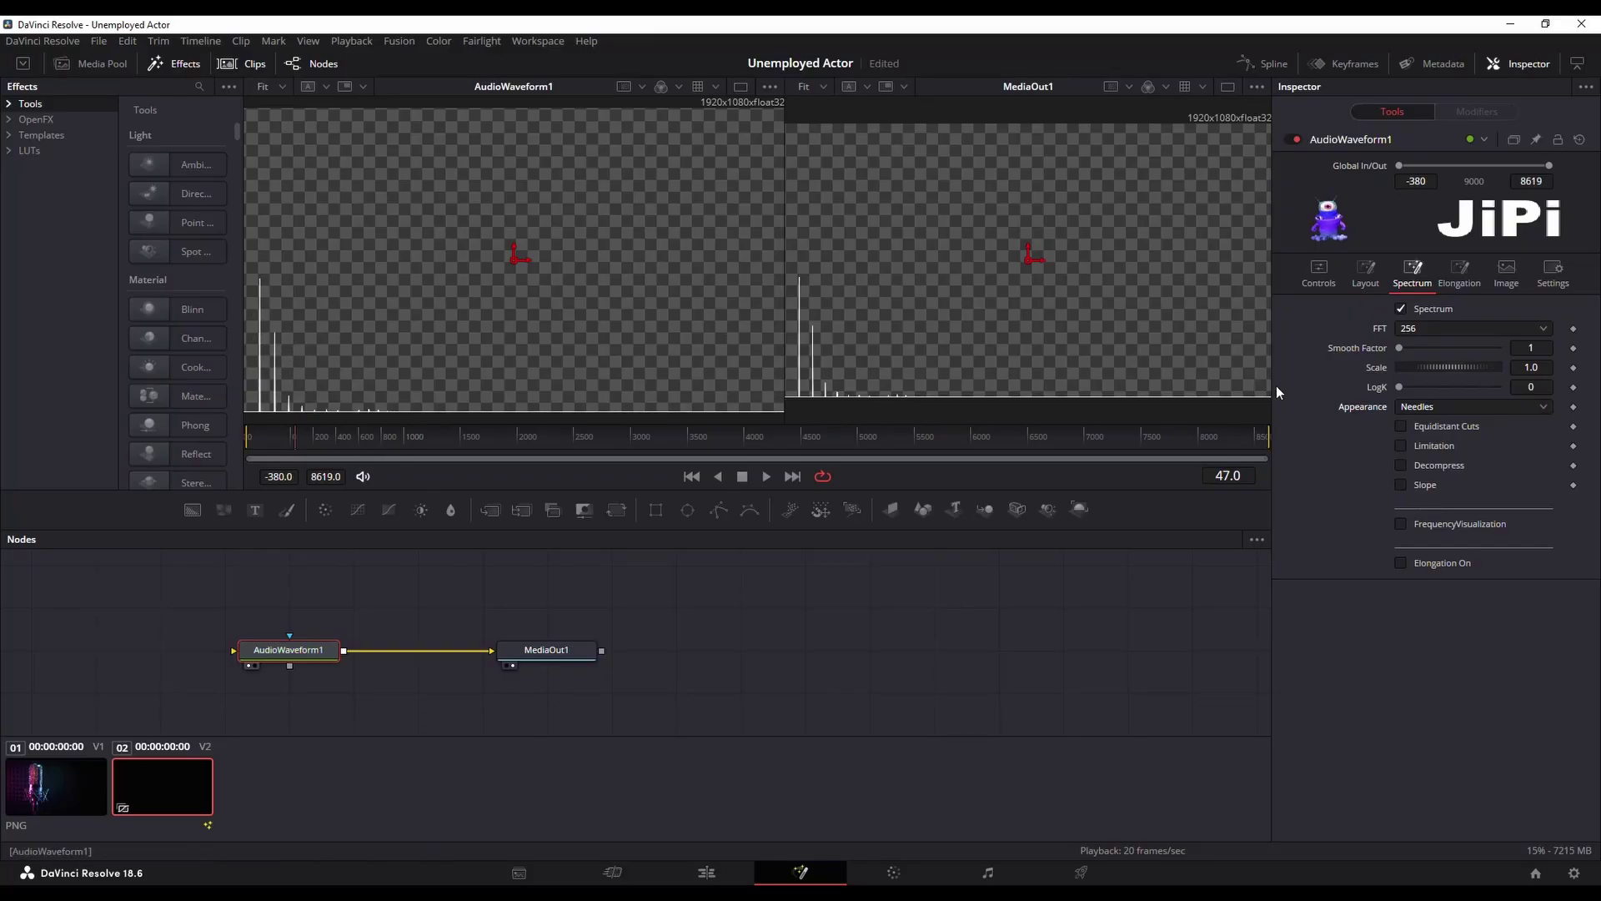
{"action": "left_click", "coordinate": [1421, 330]}
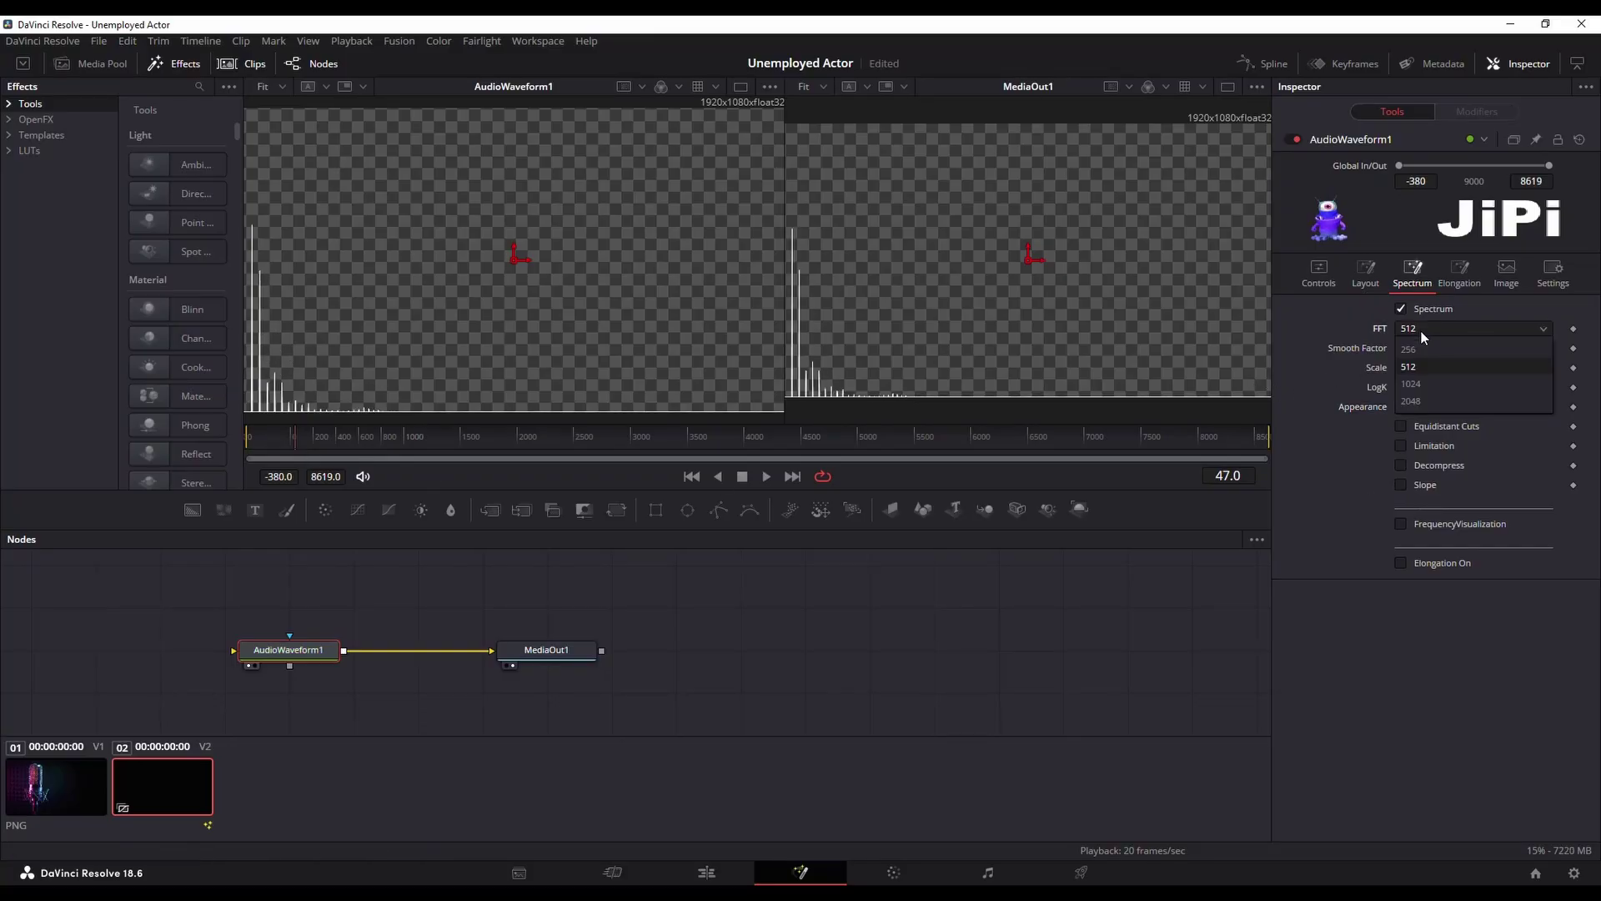
{"action": "left_click", "coordinate": [1422, 363]}
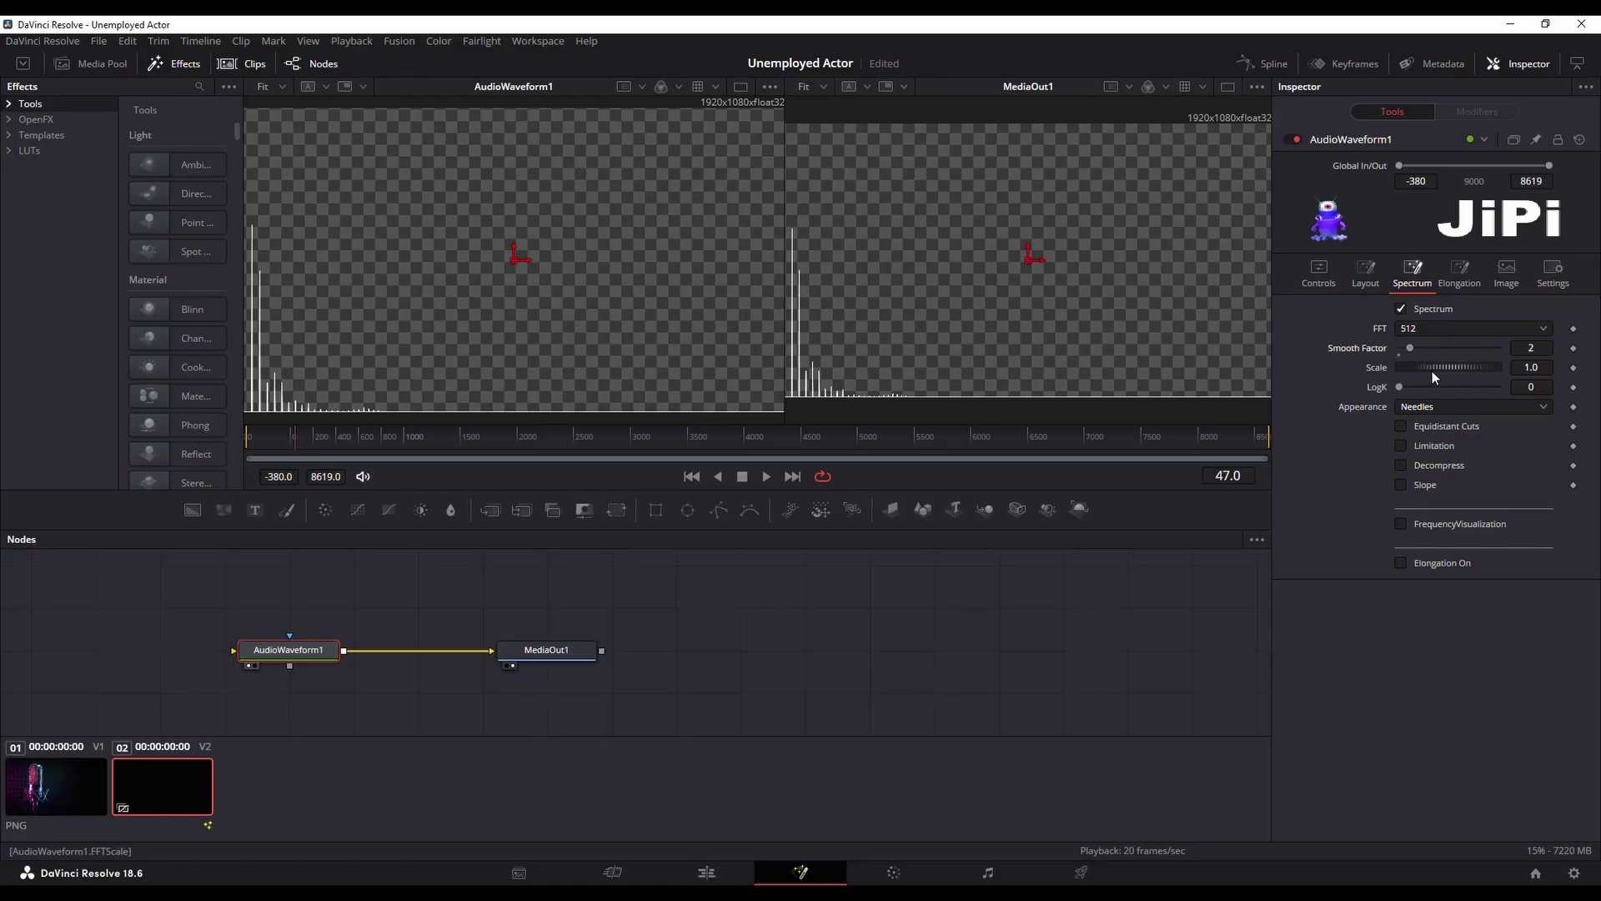
{"action": "left_click_drag", "start_coordinate": [1433, 372], "coordinate": [1441, 377]}
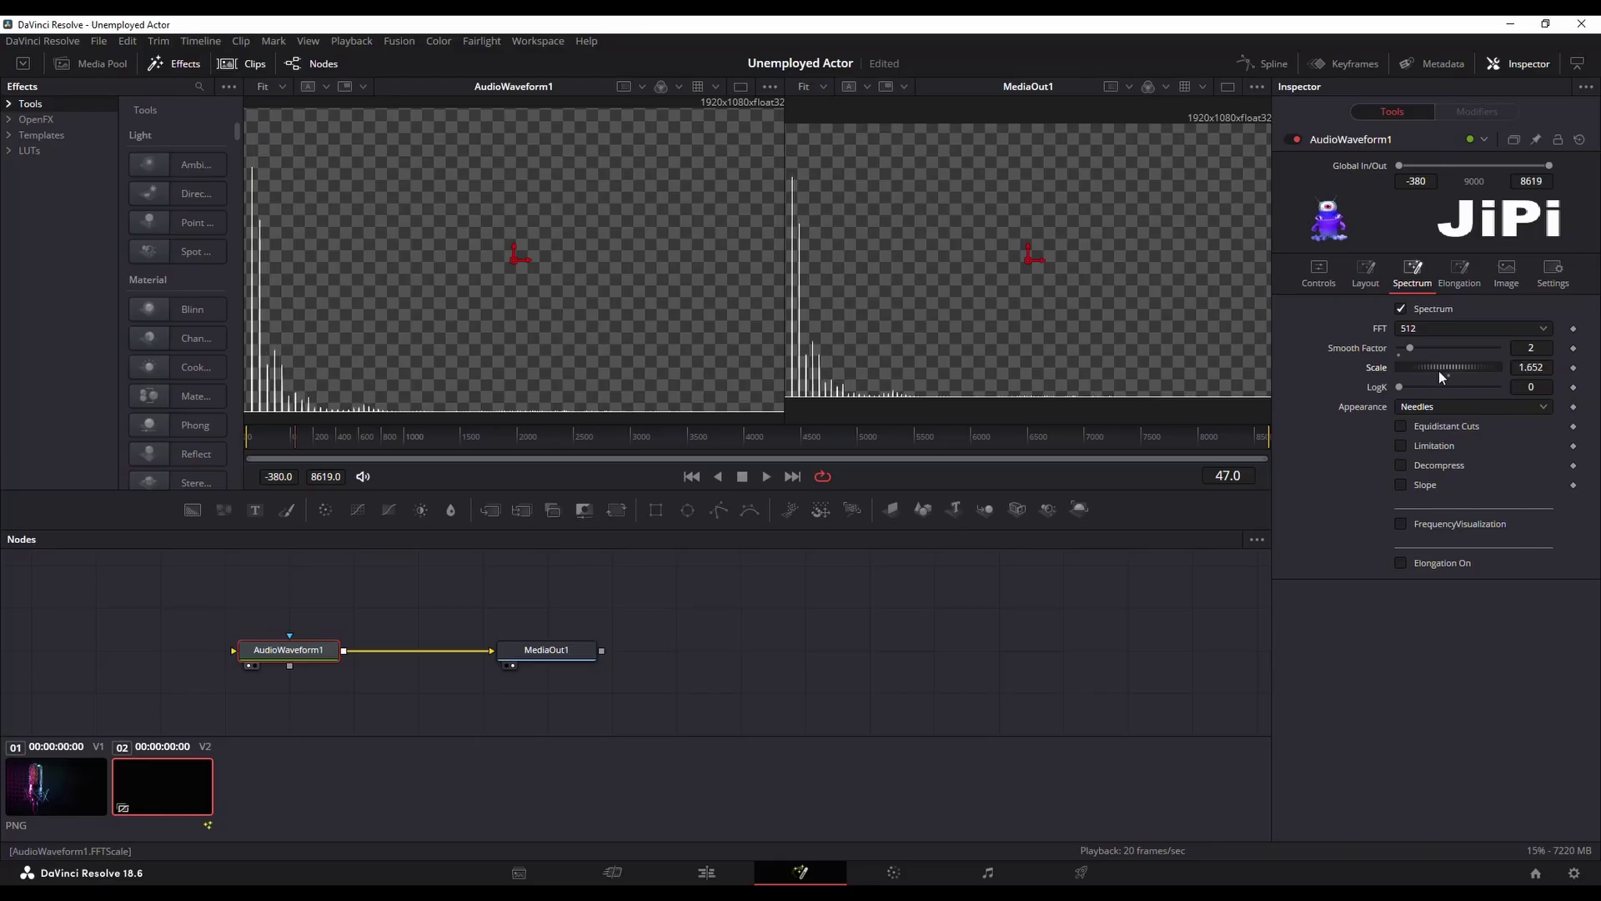
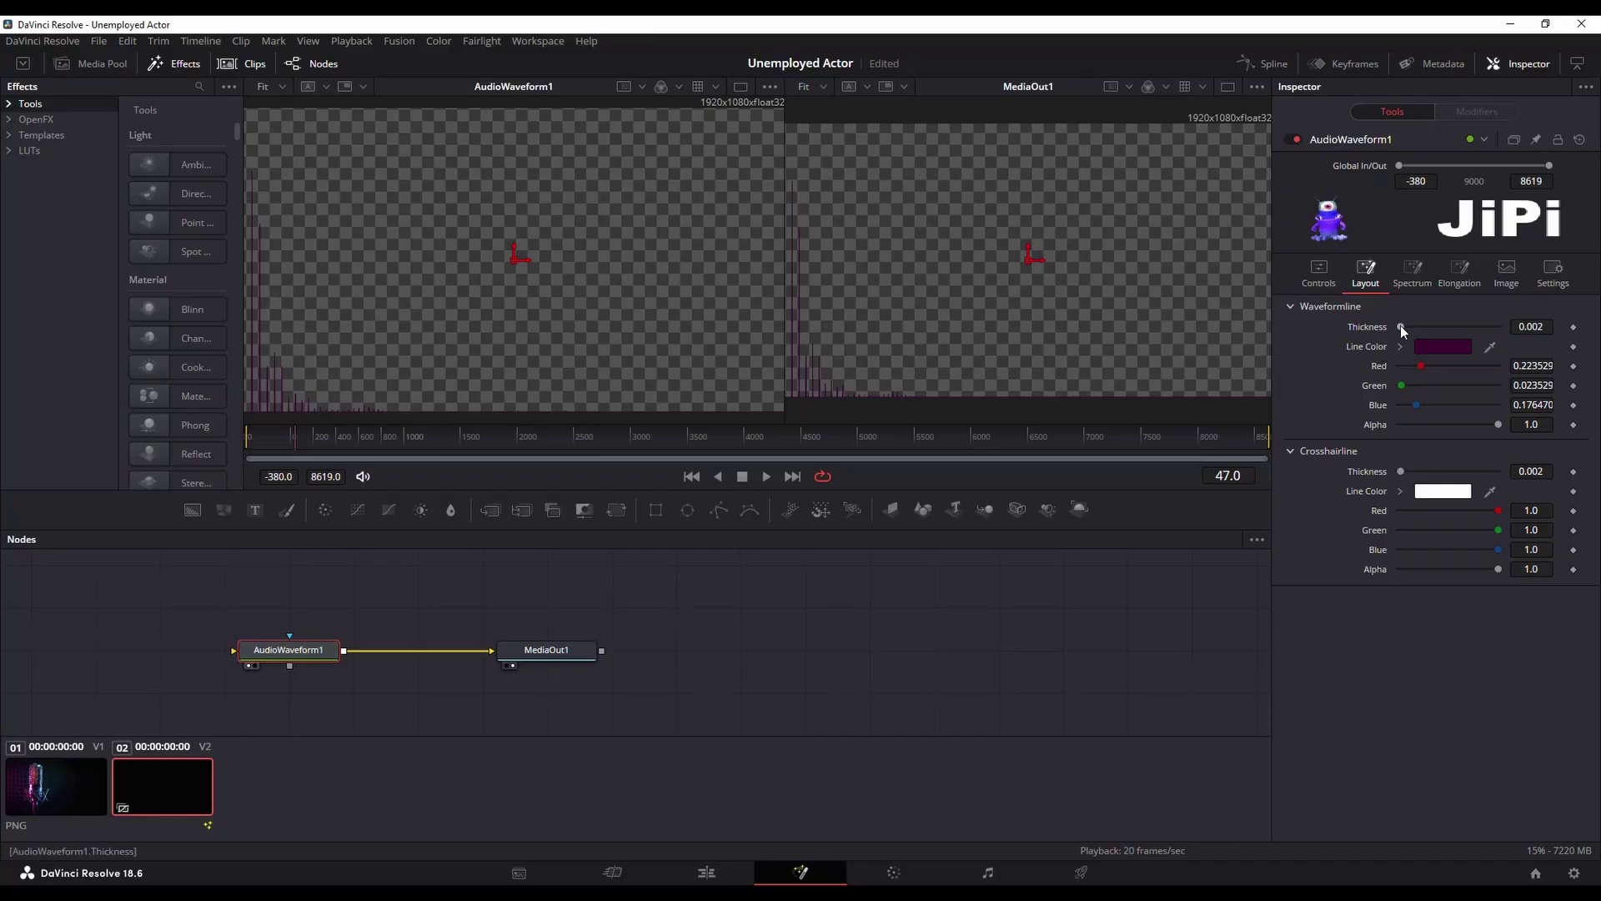
Set the waveform line thickness to 0.00954 and turn off Spectrum to show the plain waveform.
{"action": "left_click_drag", "start_coordinate": [1399, 325], "coordinate": [1409, 327]}
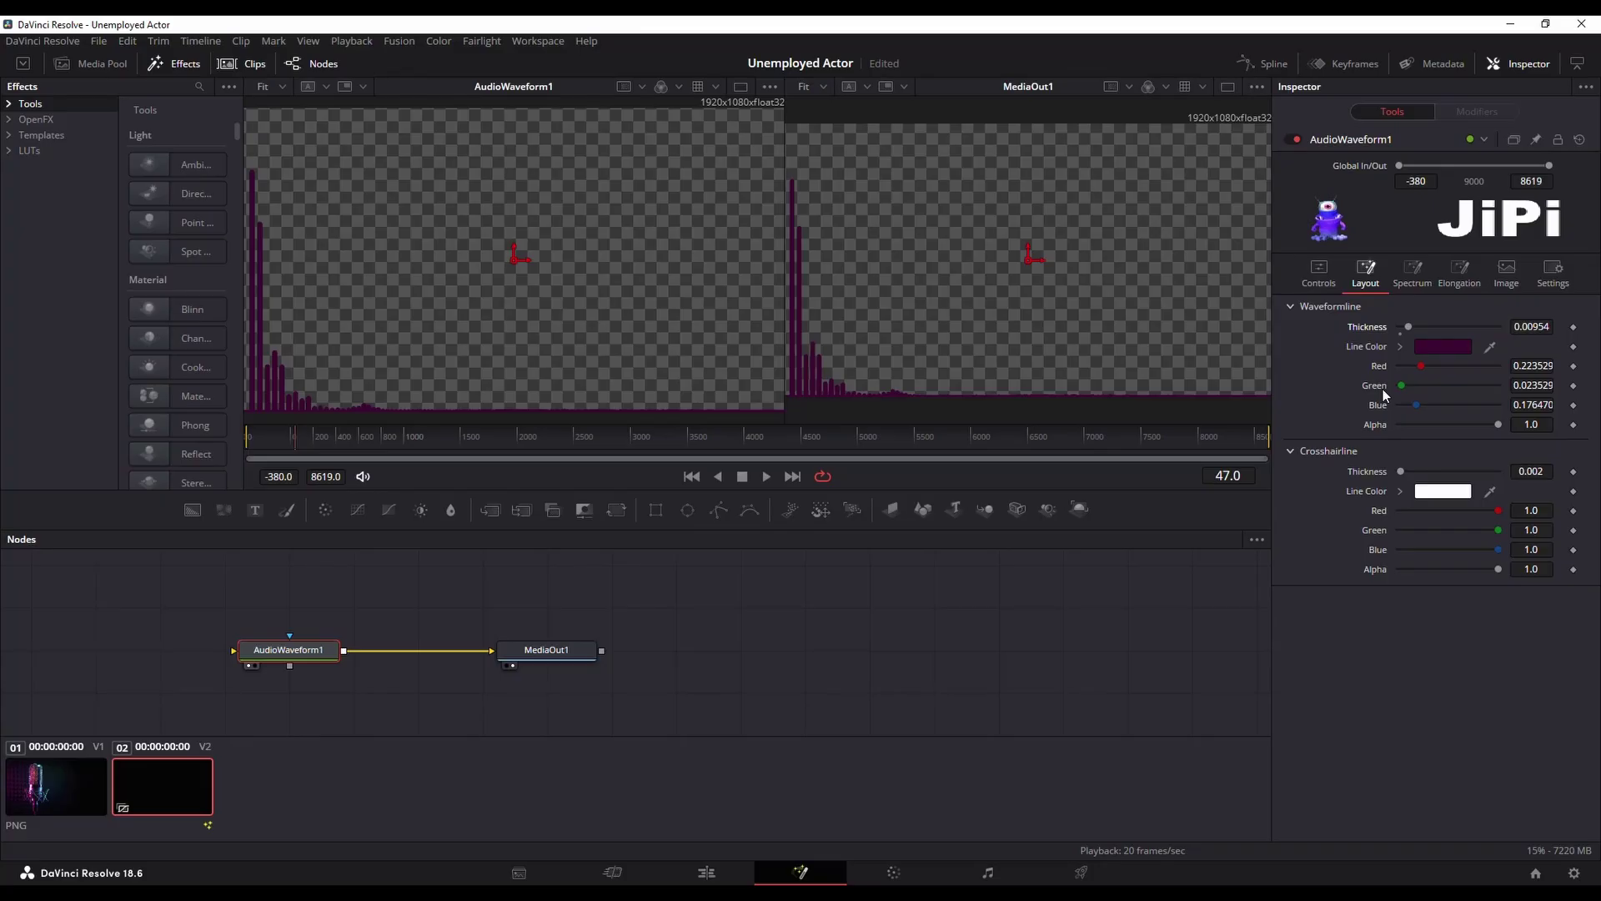
{"action": "left_click", "coordinate": [1408, 271]}
{"action": "left_click", "coordinate": [1400, 308]}
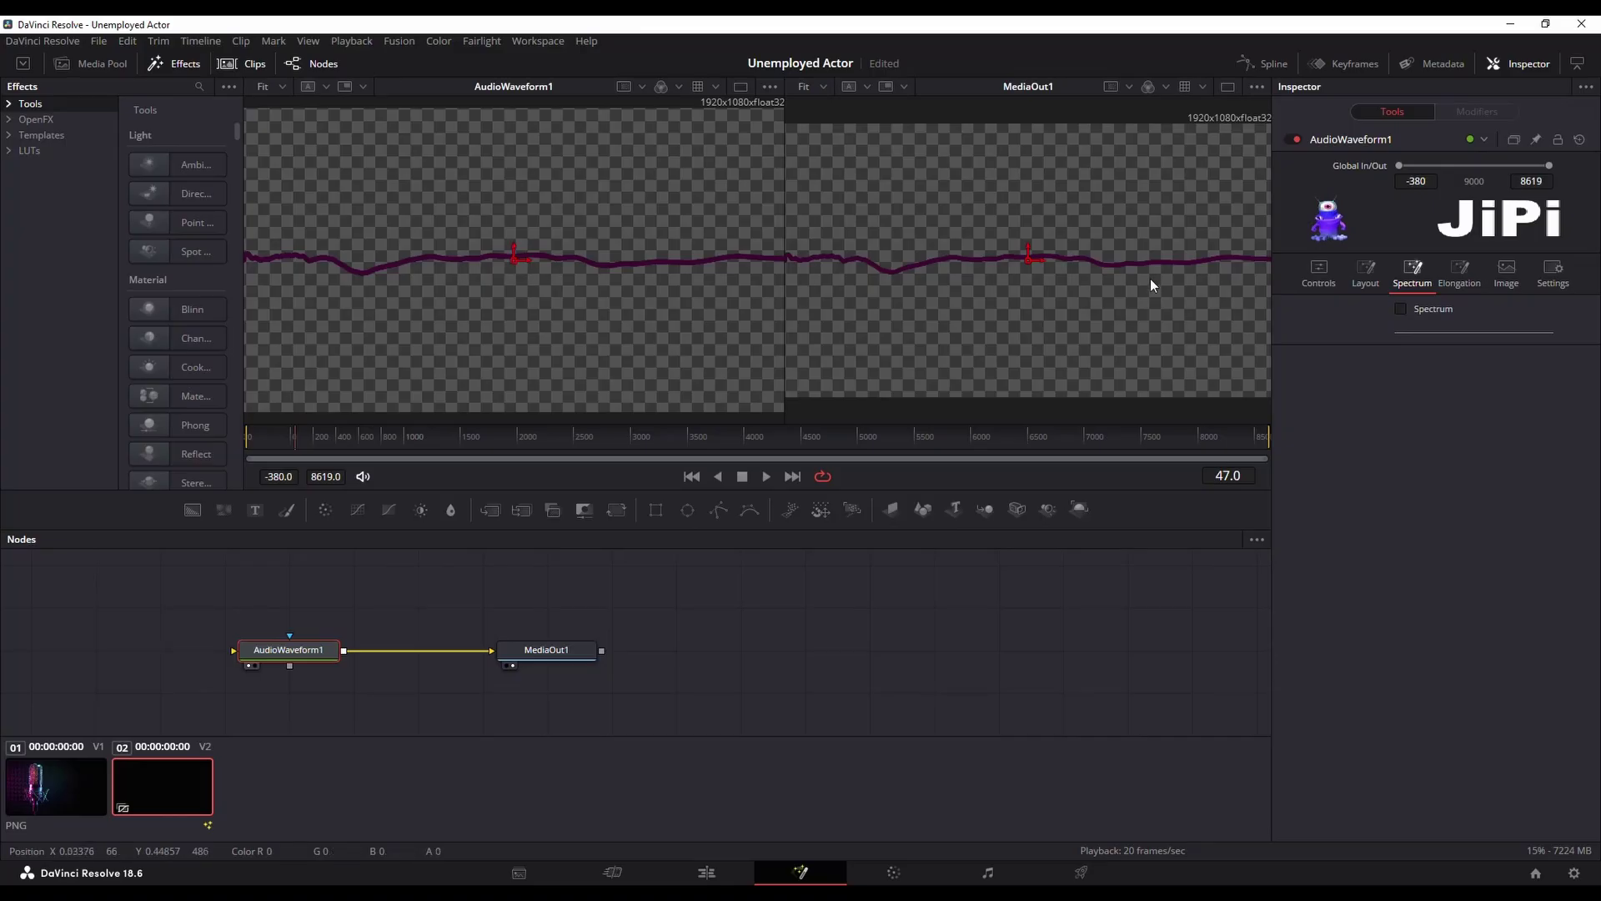
Set AudioWaveform1's Proxy, Zoom and Resolution to 1 with the logo off, and turn Spectrum back on.
{"action": "left_click", "coordinate": [1357, 269]}
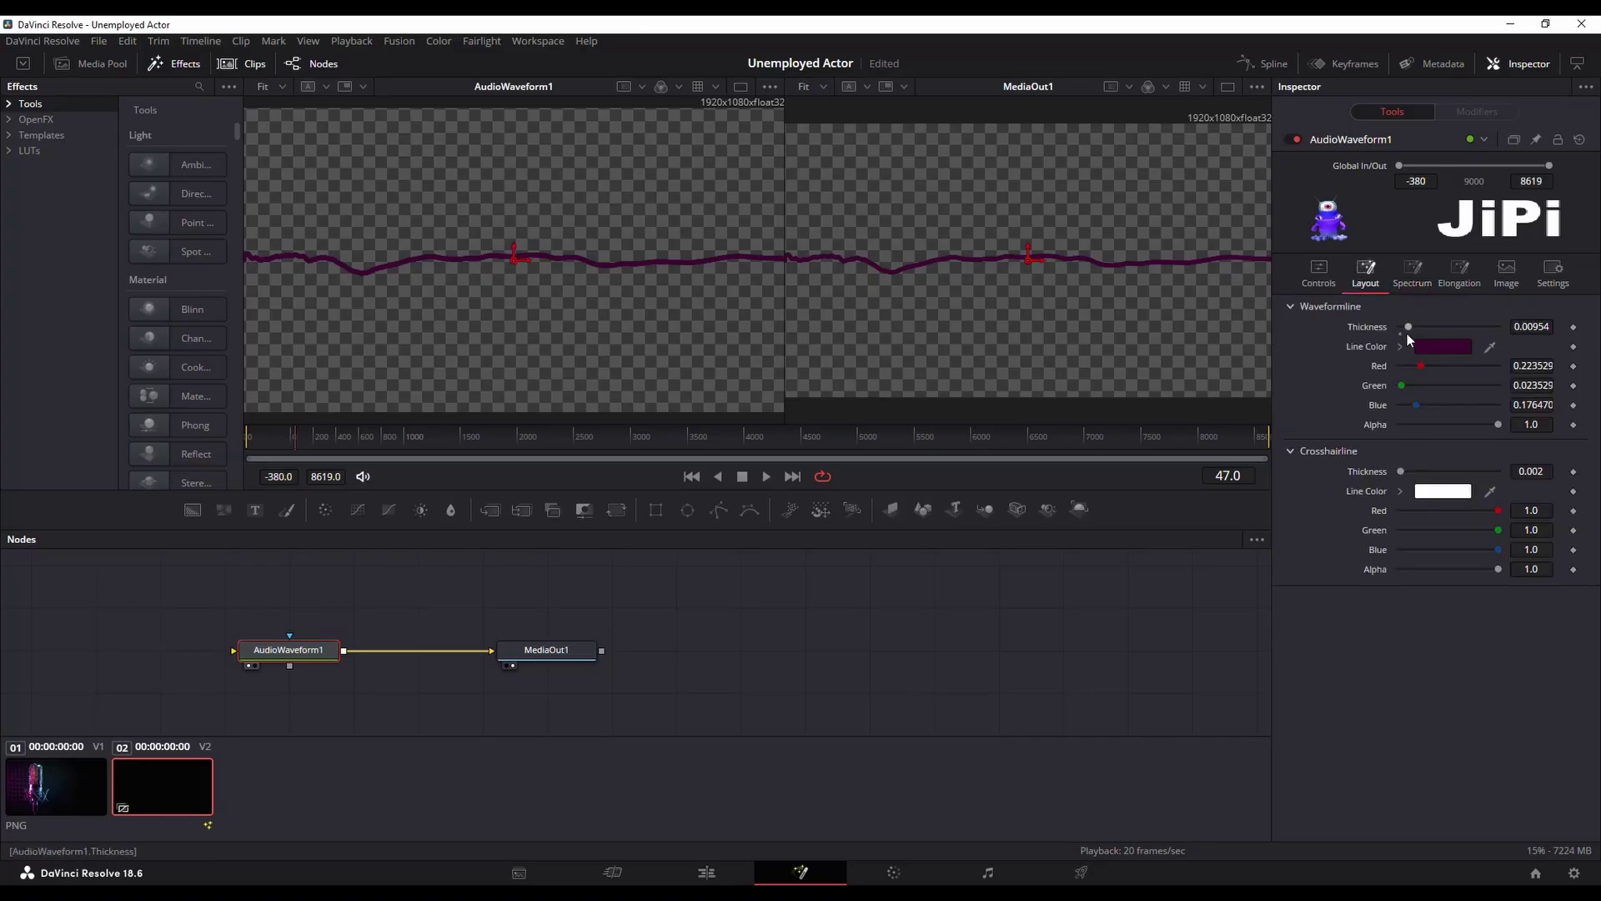
{"action": "left_click_drag", "start_coordinate": [1409, 328], "coordinate": [1407, 330]}
{"action": "left_click", "coordinate": [1307, 265]}
{"action": "scroll", "coordinate": [1404, 659], "scroll_direction": "down", "scroll_amount": 1}
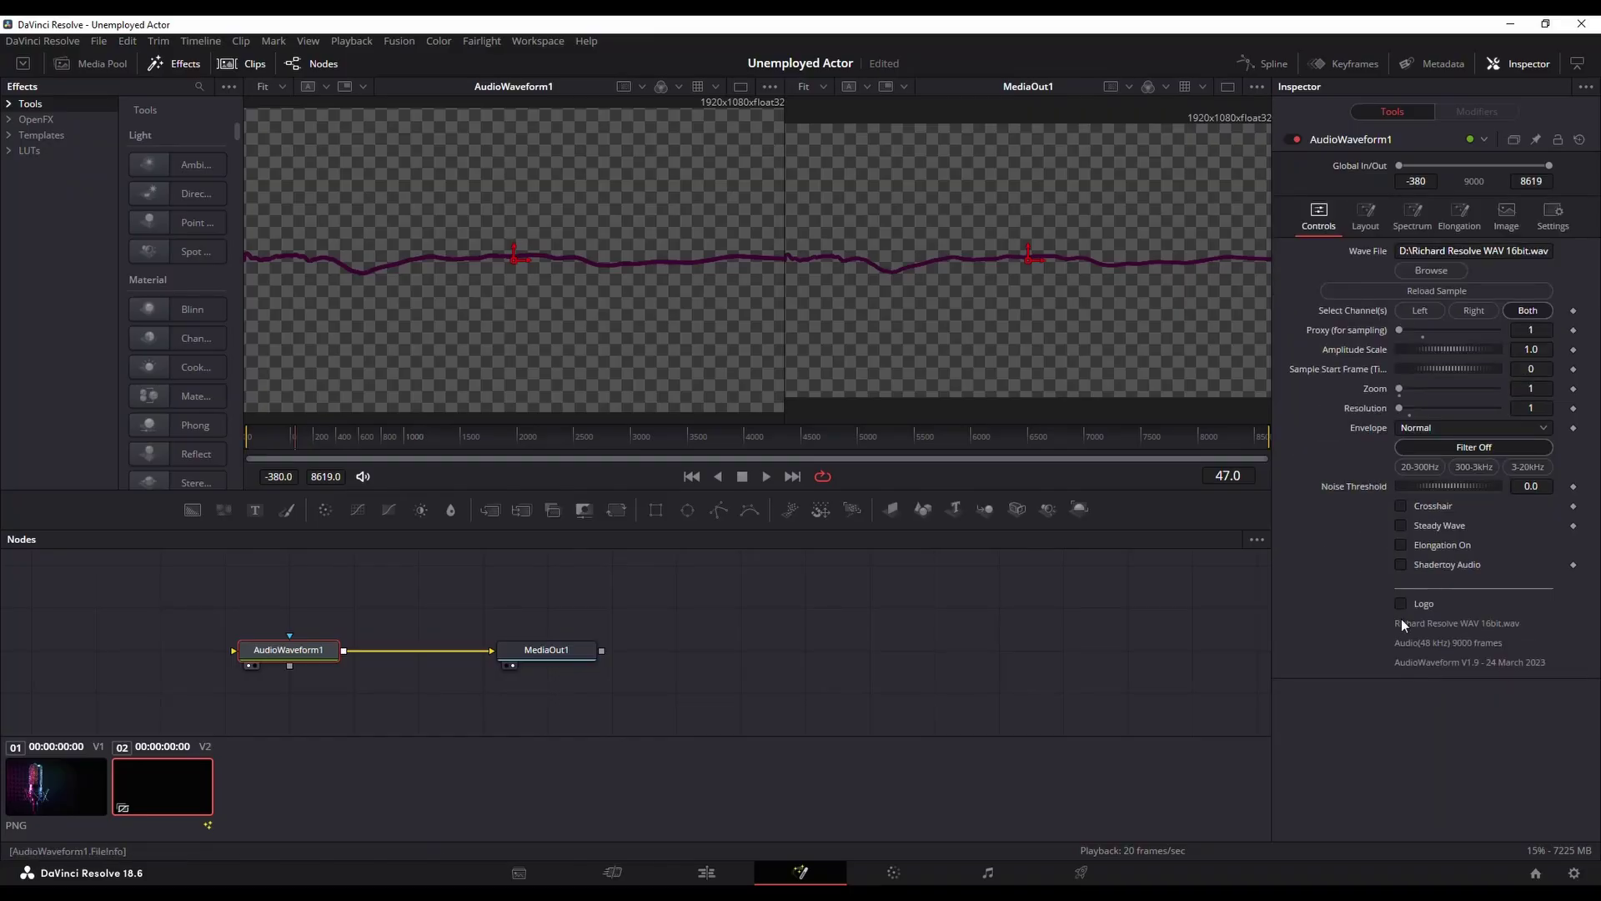
{"action": "left_click", "coordinate": [1414, 210]}
{"action": "left_click", "coordinate": [1406, 252]}
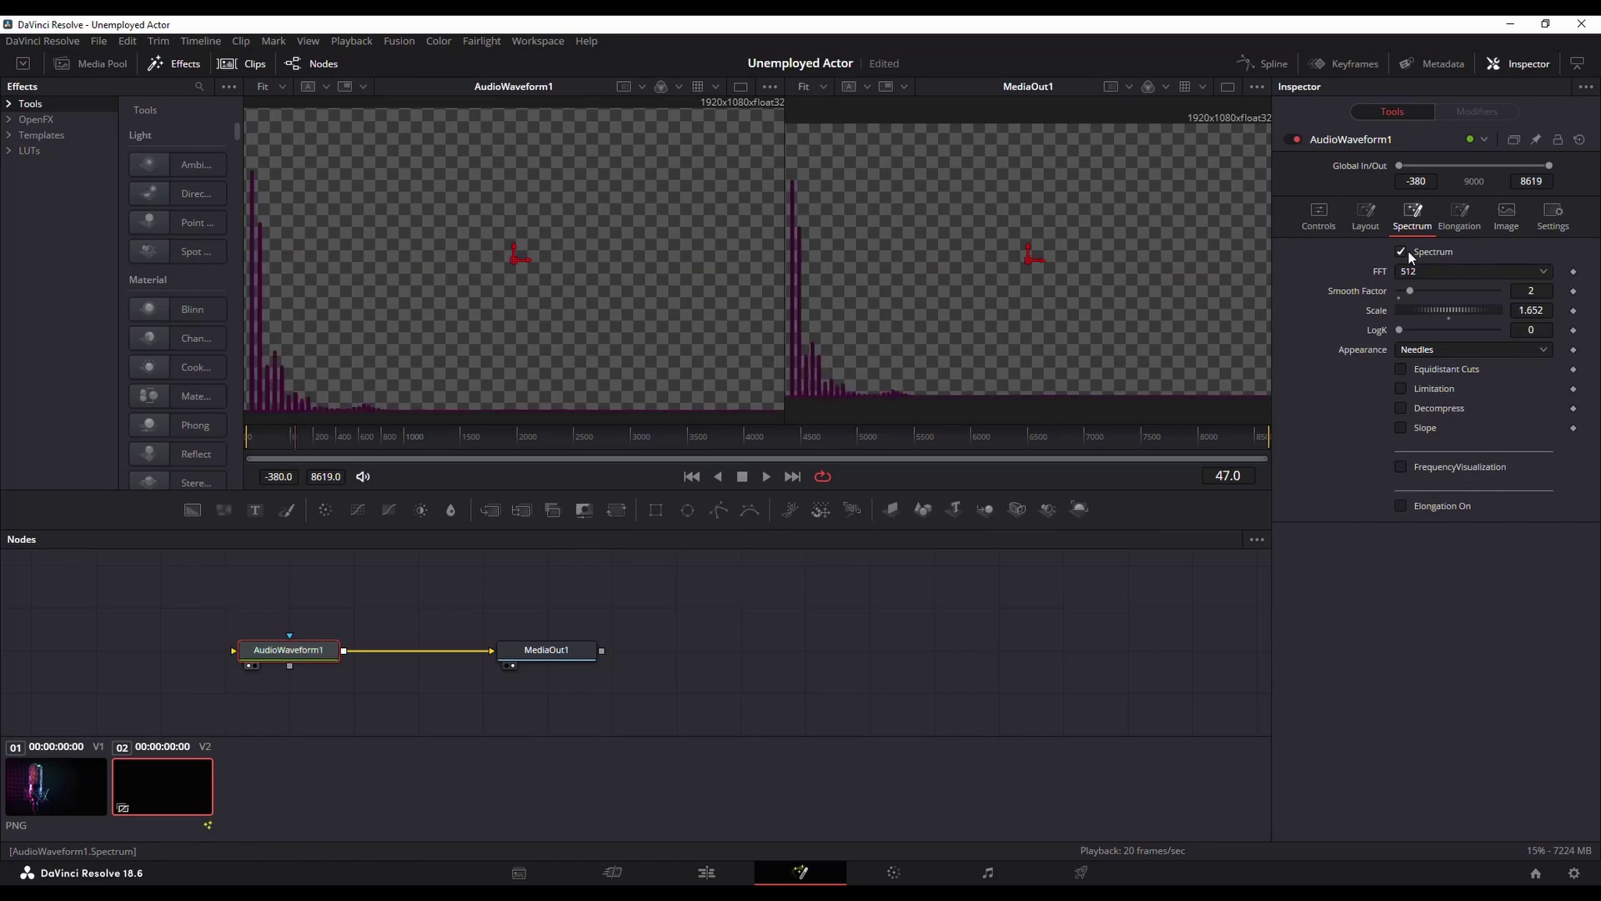
Scrub the Edit timeline to preview the spectrum over the microphone image, and return to the Fusion page.
{"action": "left_click", "coordinate": [709, 873]}
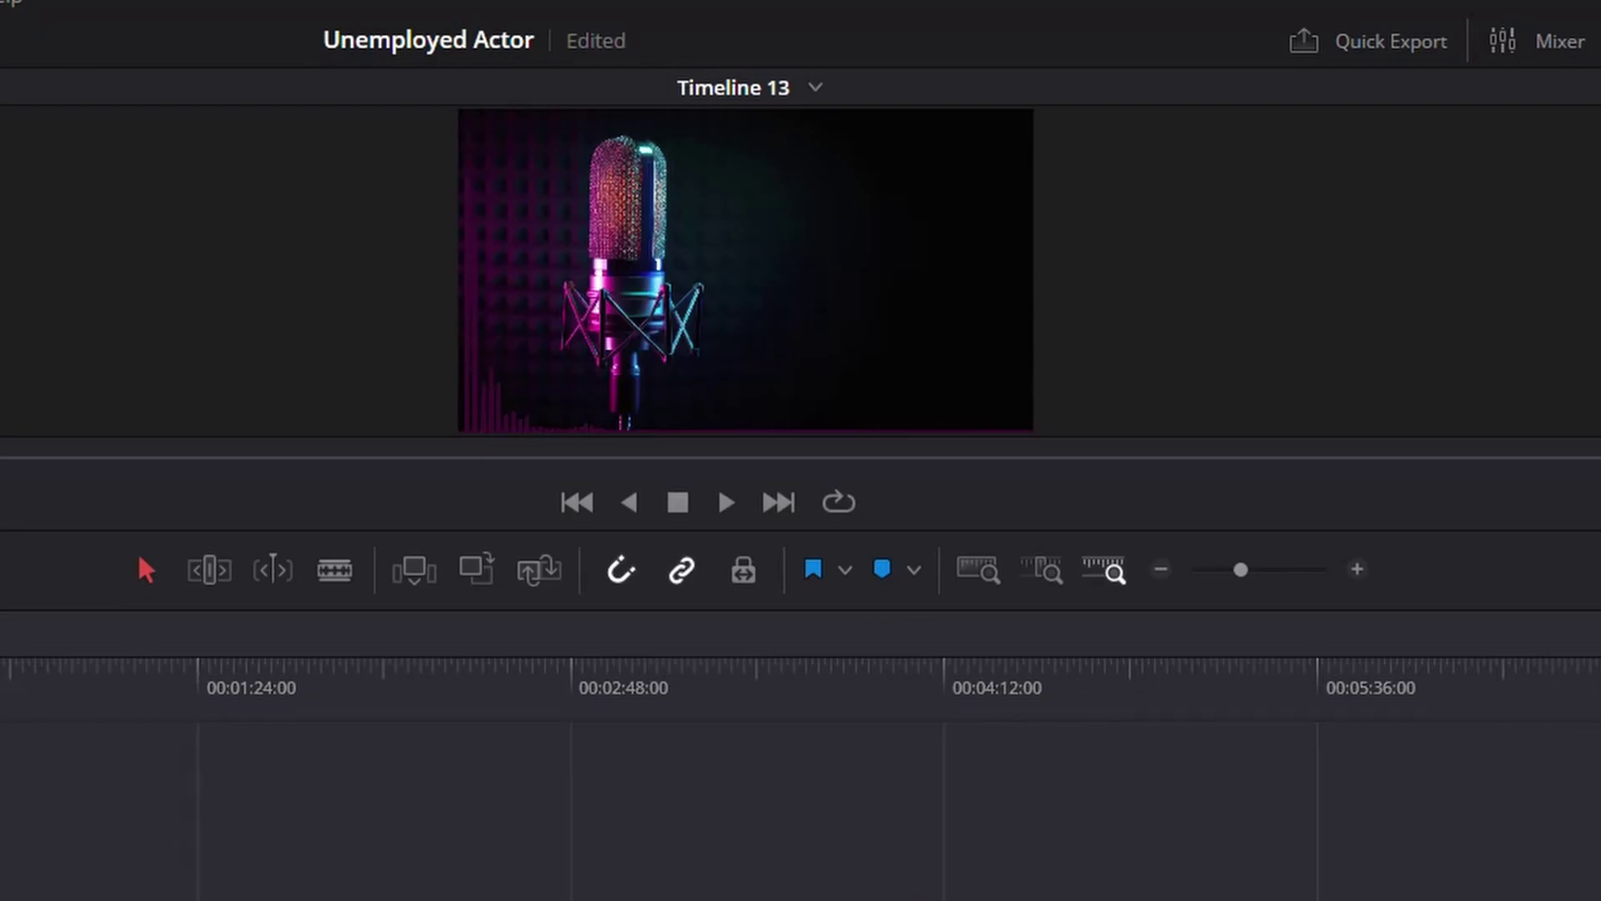
{"action": "left_click", "coordinate": [42, 684]}
{"action": "left_click_drag", "start_coordinate": [44, 691], "coordinate": [100, 703]}
{"action": "left_click_drag", "start_coordinate": [373, 530], "coordinate": [418, 775]}
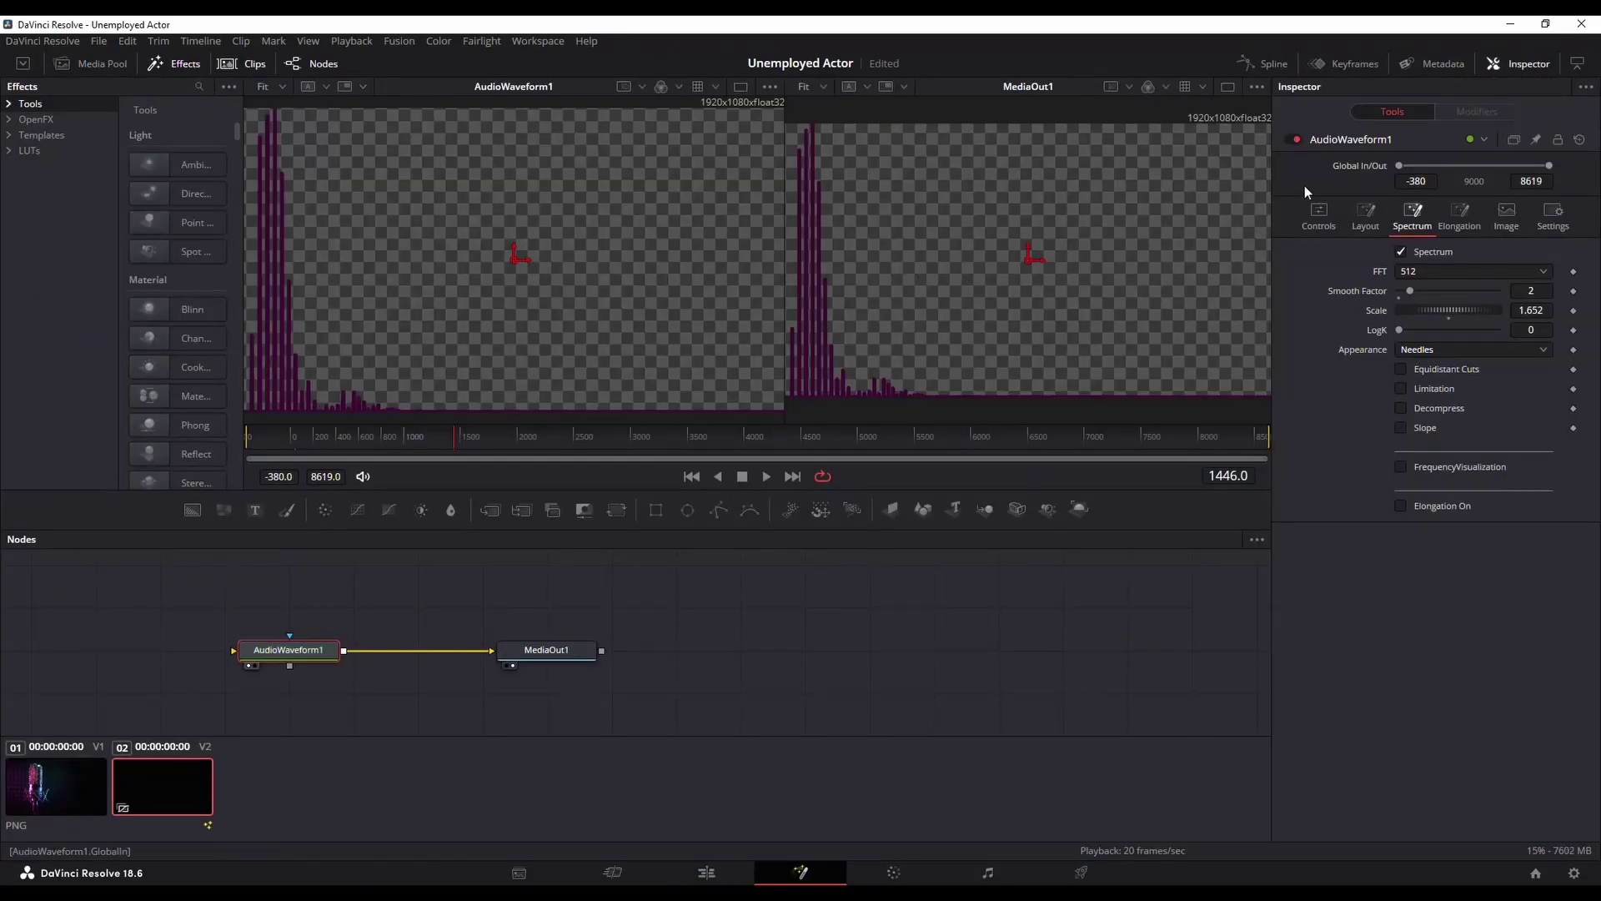
Set the spectrum's Scale to 1.019.
{"action": "double_click", "coordinate": [1518, 311]}
{"action": "type", "text": "1.65"}
{"action": "key", "text": "BackSpace"}
{"action": "key", "text": "BackSpace"}
{"action": "type", "text": "366"}
{"action": "key", "text": "BackSpace"}
{"action": "key", "text": "BackSpace"}
{"action": "key", "text": "BackSpace"}
{"action": "type", "text": "019"}
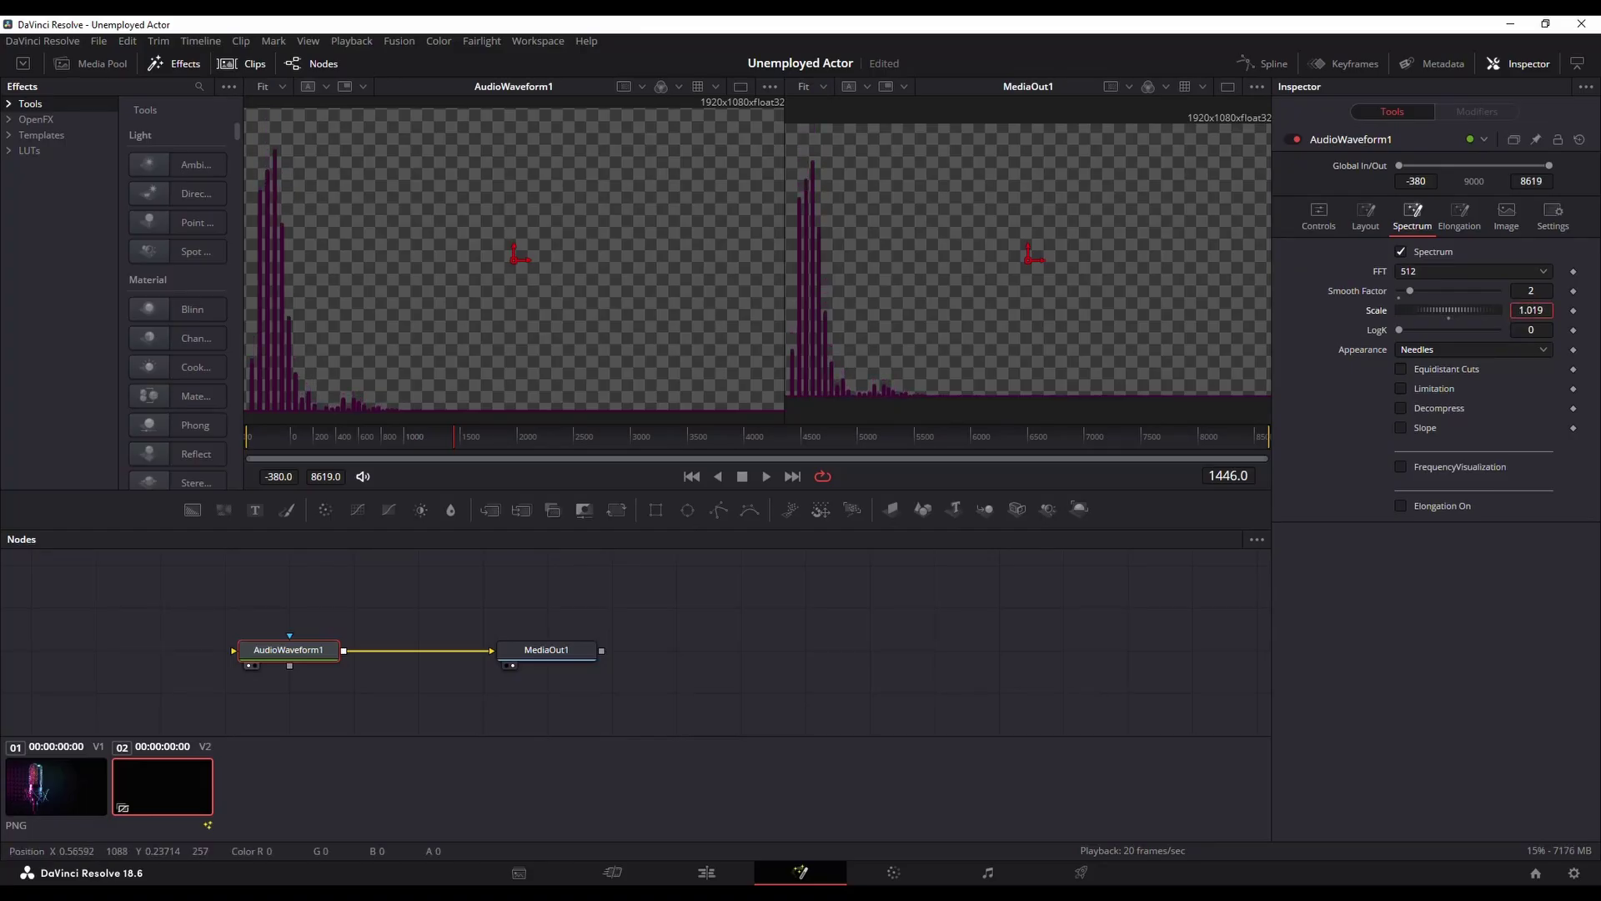
Try the Rough and Bars spectrum appearances, and set Appearance to Smooth.
{"action": "left_click", "coordinate": [1416, 349]}
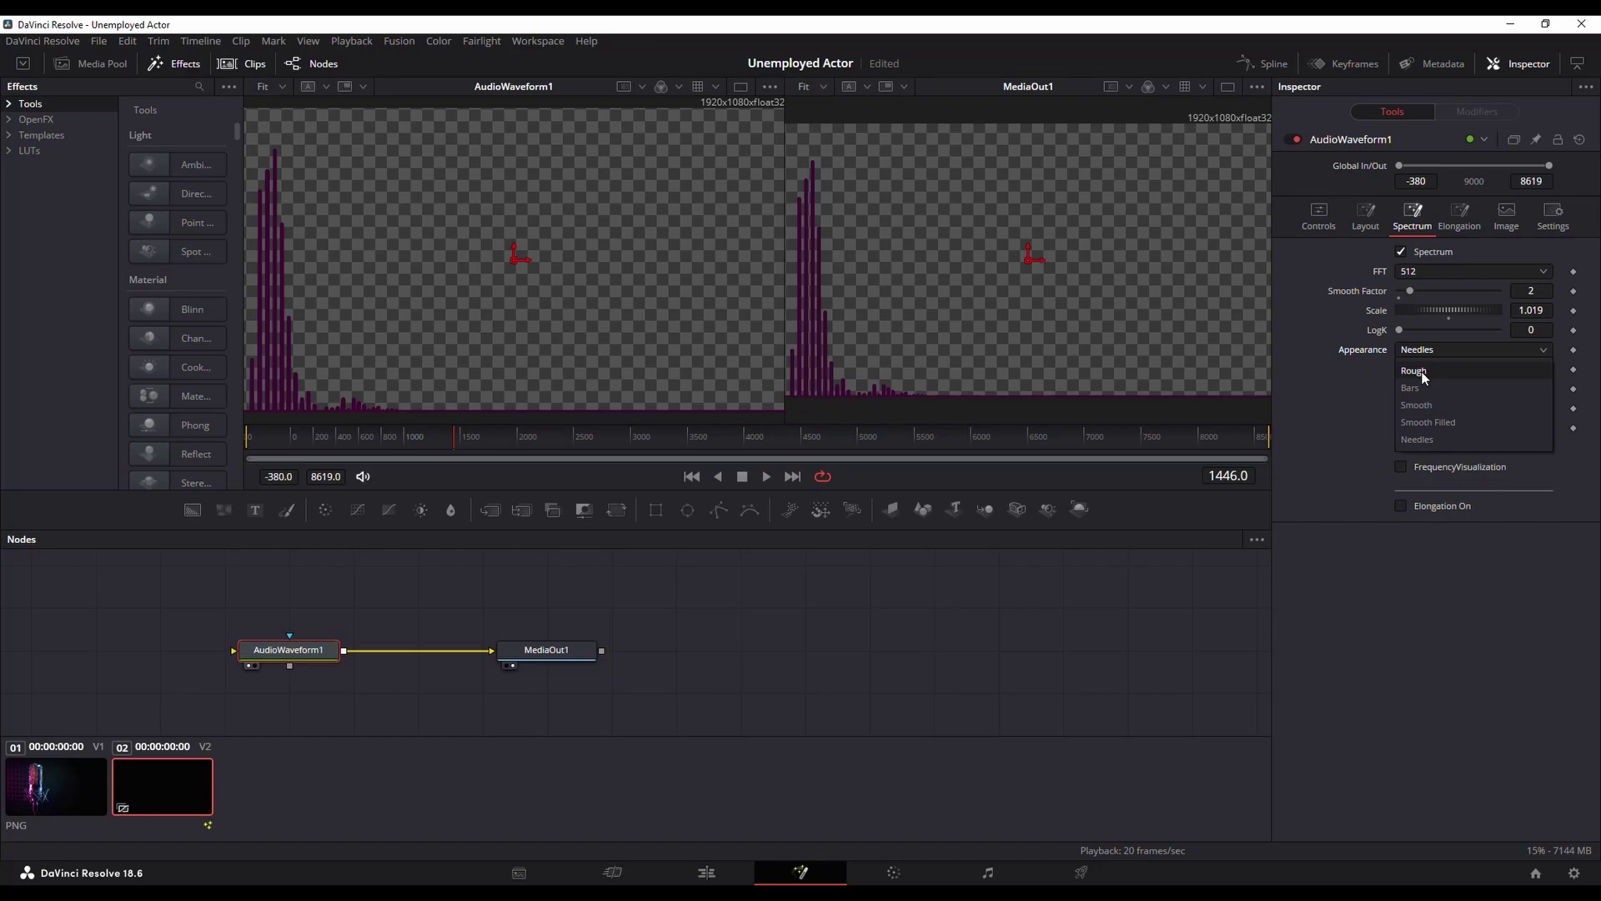
{"action": "left_click", "coordinate": [1421, 371]}
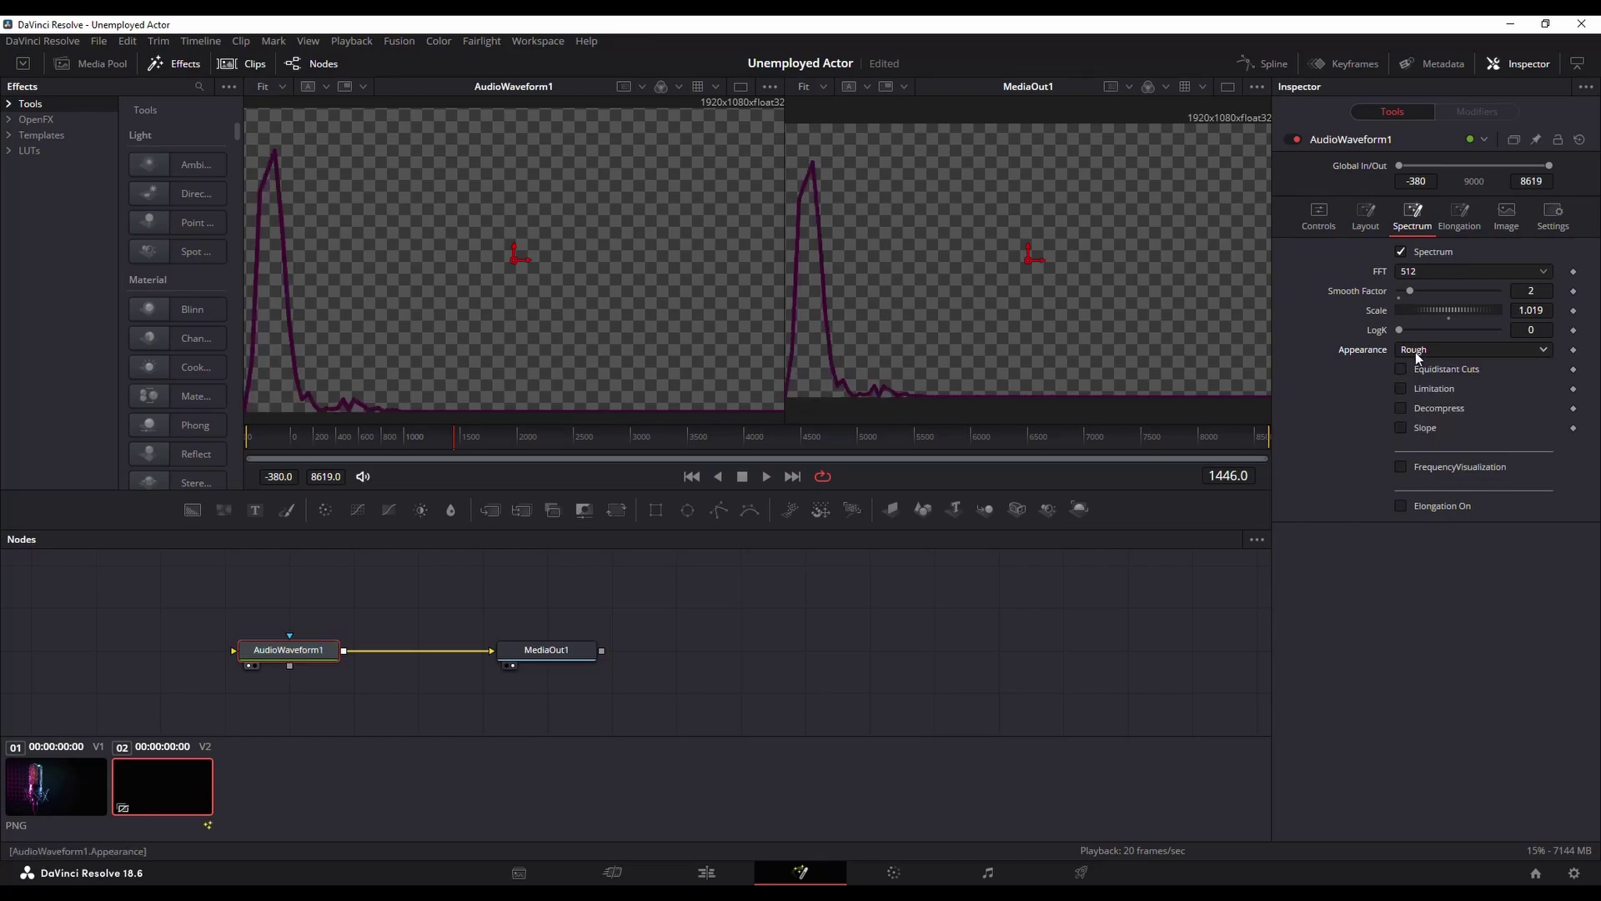
{"action": "left_click", "coordinate": [1414, 352]}
{"action": "left_click", "coordinate": [1417, 386]}
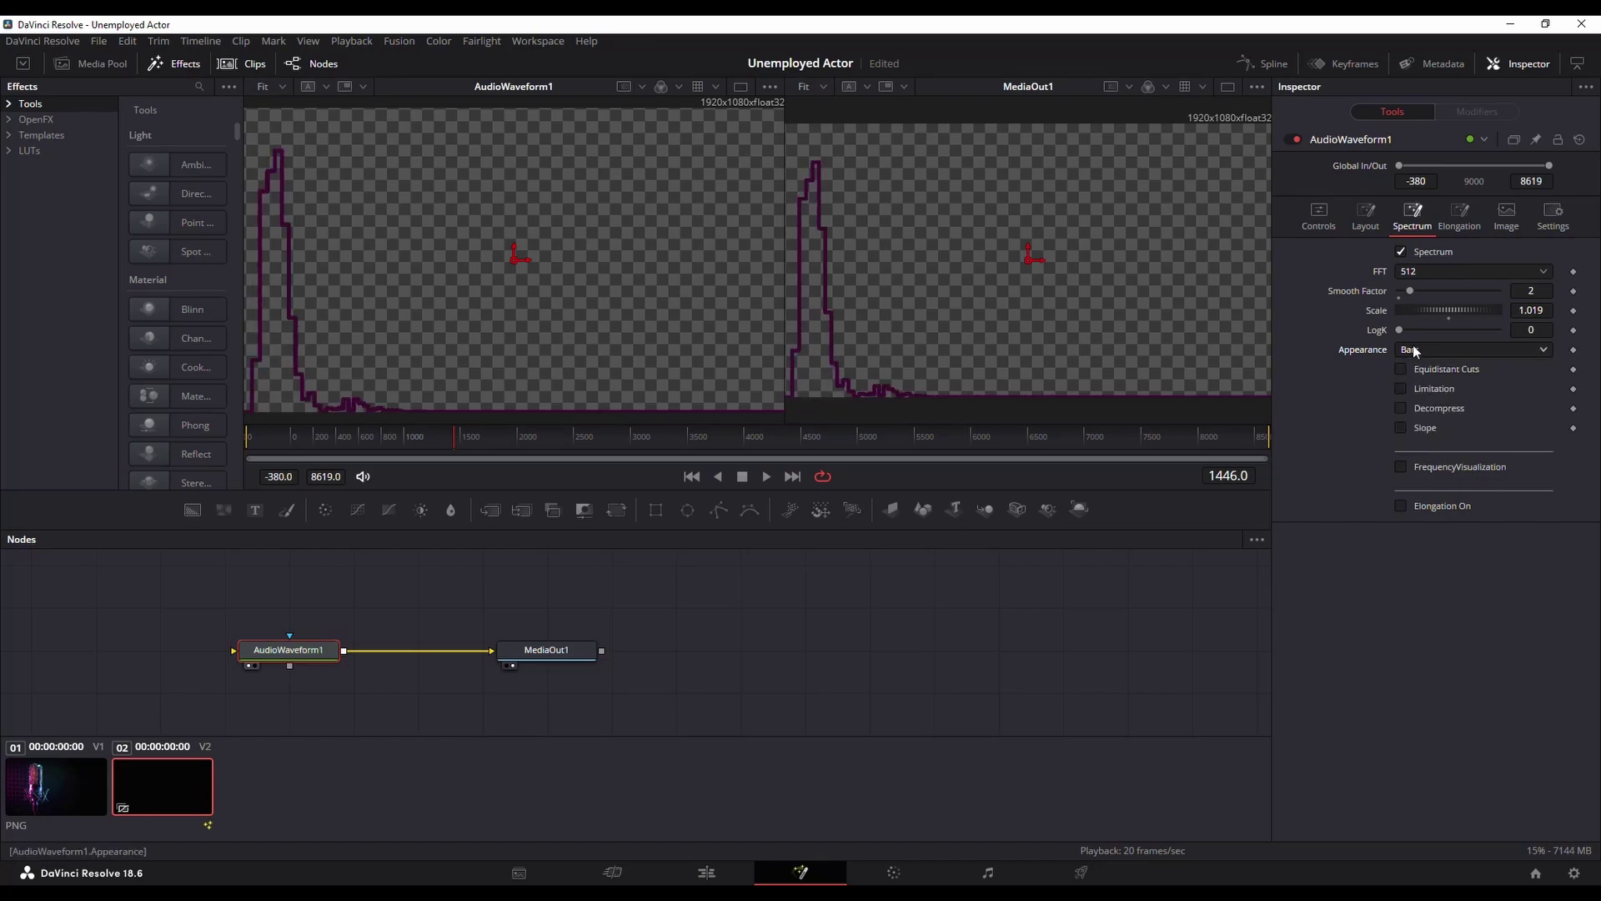
{"action": "left_click", "coordinate": [1413, 350]}
{"action": "left_click", "coordinate": [1423, 406]}
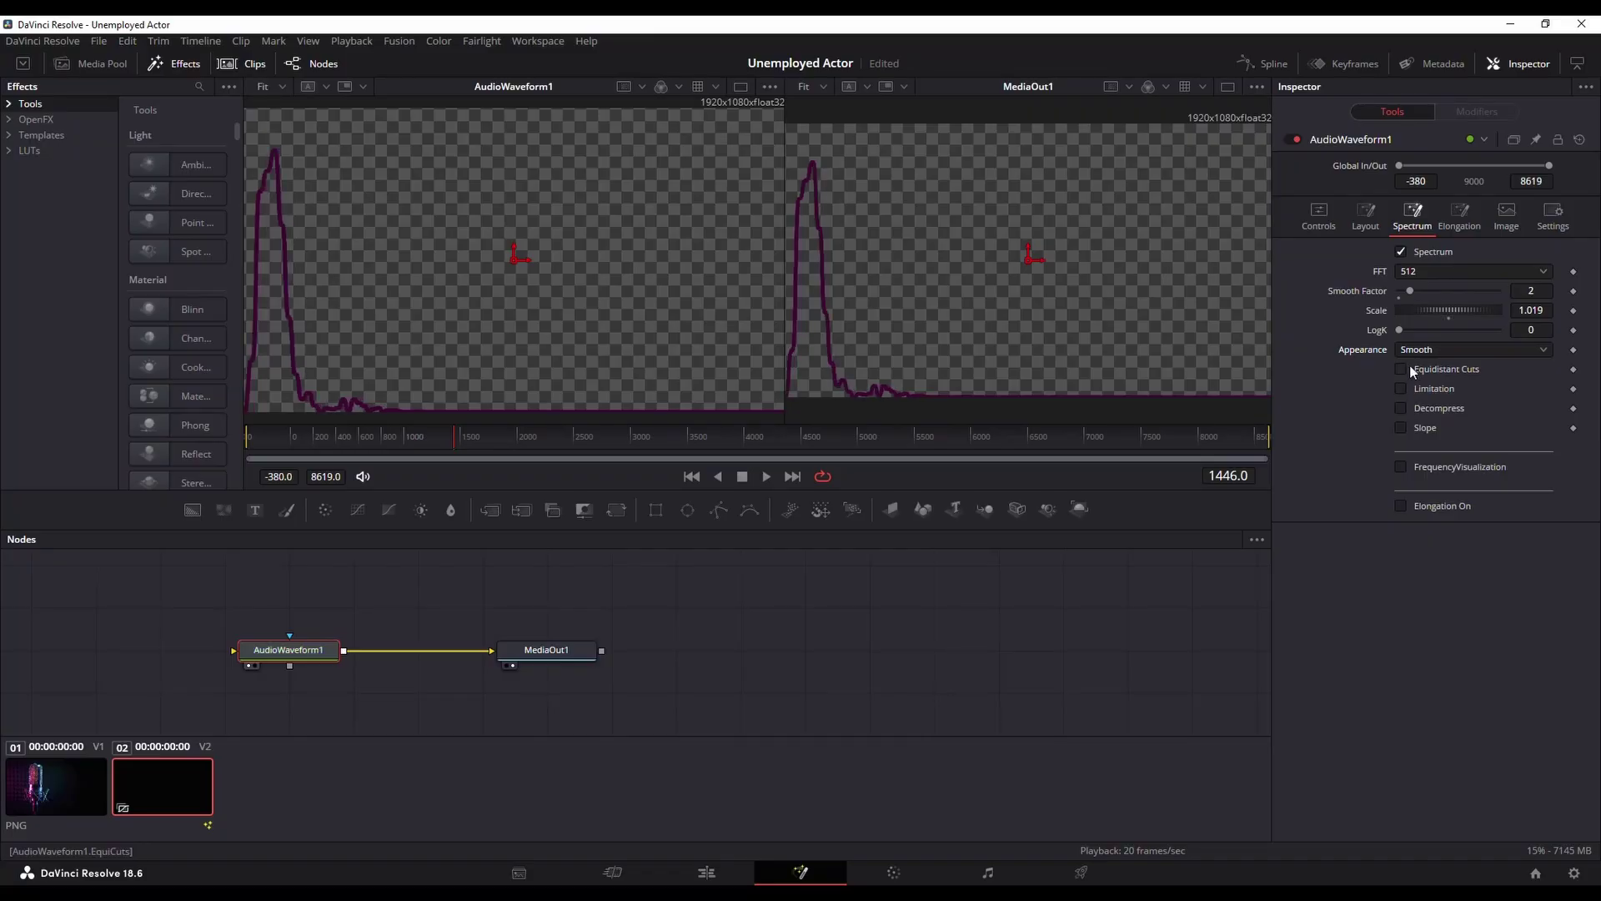
Set the spectrum's Appearance to Needles after trying Smooth Filled, and turn Spectrum off for AudioWaveform1.
{"action": "left_click", "coordinate": [1412, 350]}
{"action": "left_click", "coordinate": [1413, 414]}
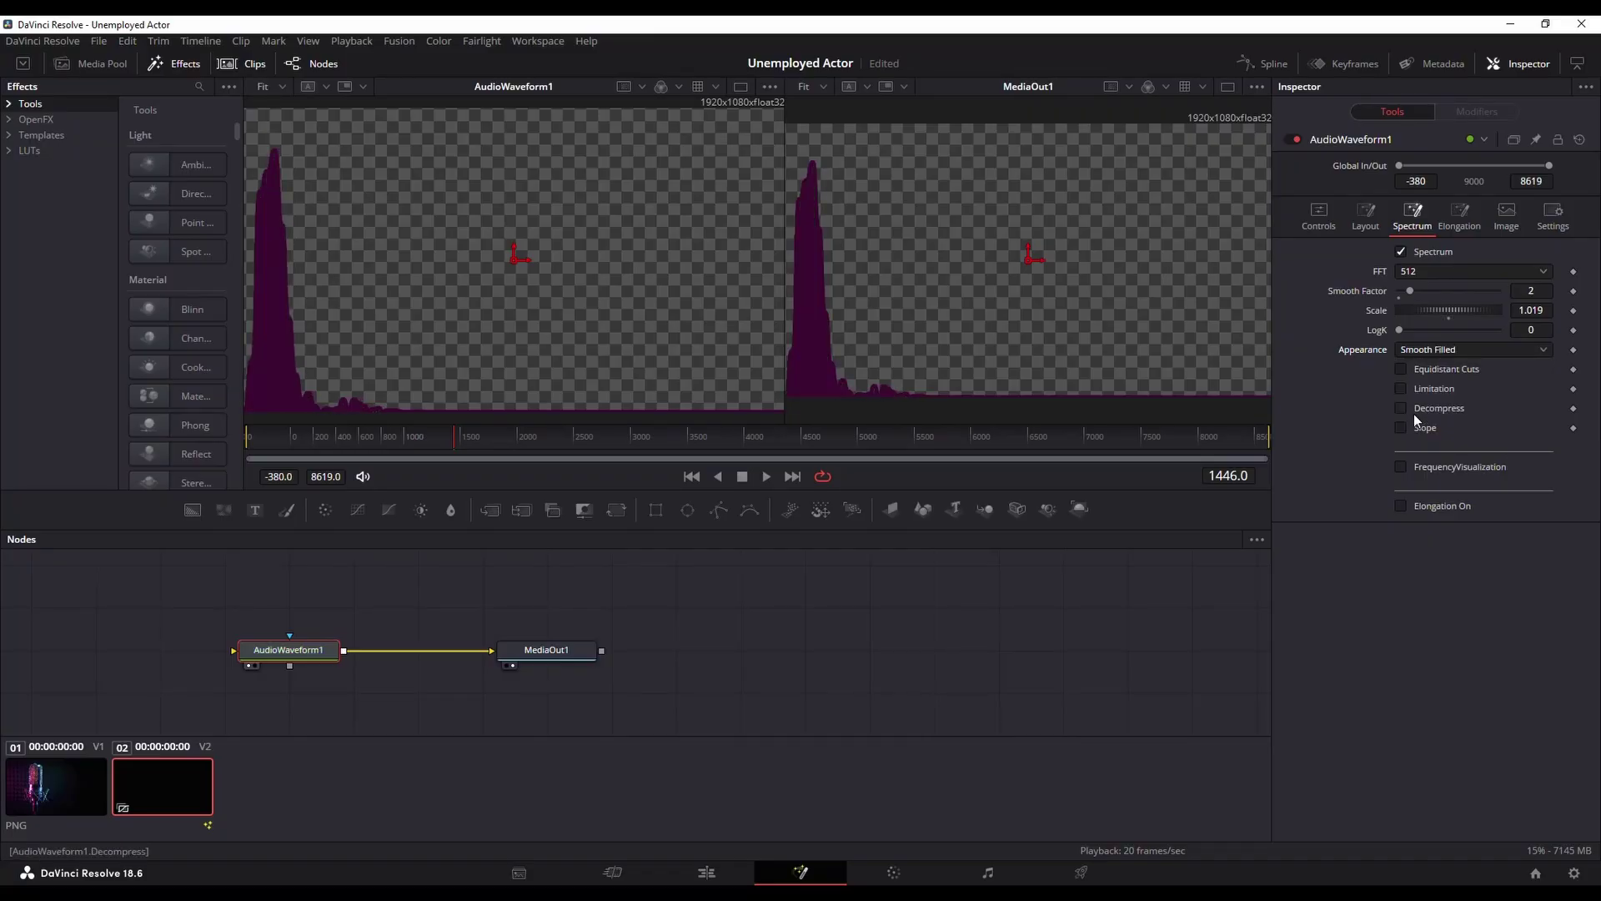
{"action": "left_click", "coordinate": [1409, 355]}
{"action": "left_click", "coordinate": [1409, 432]}
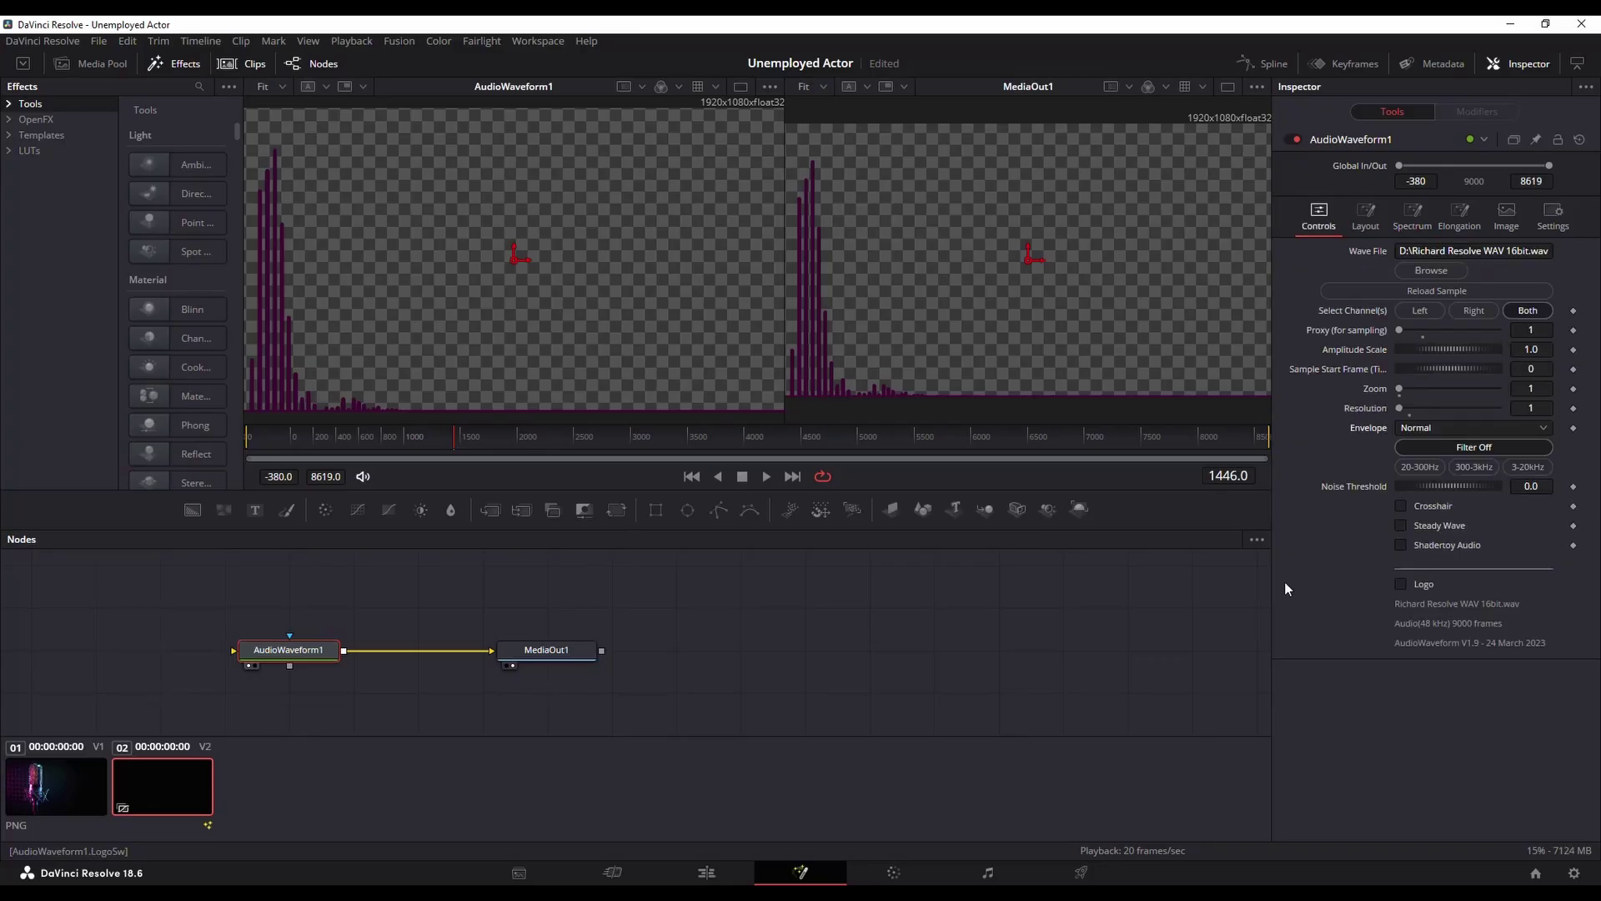
{"action": "left_click", "coordinate": [1412, 215]}
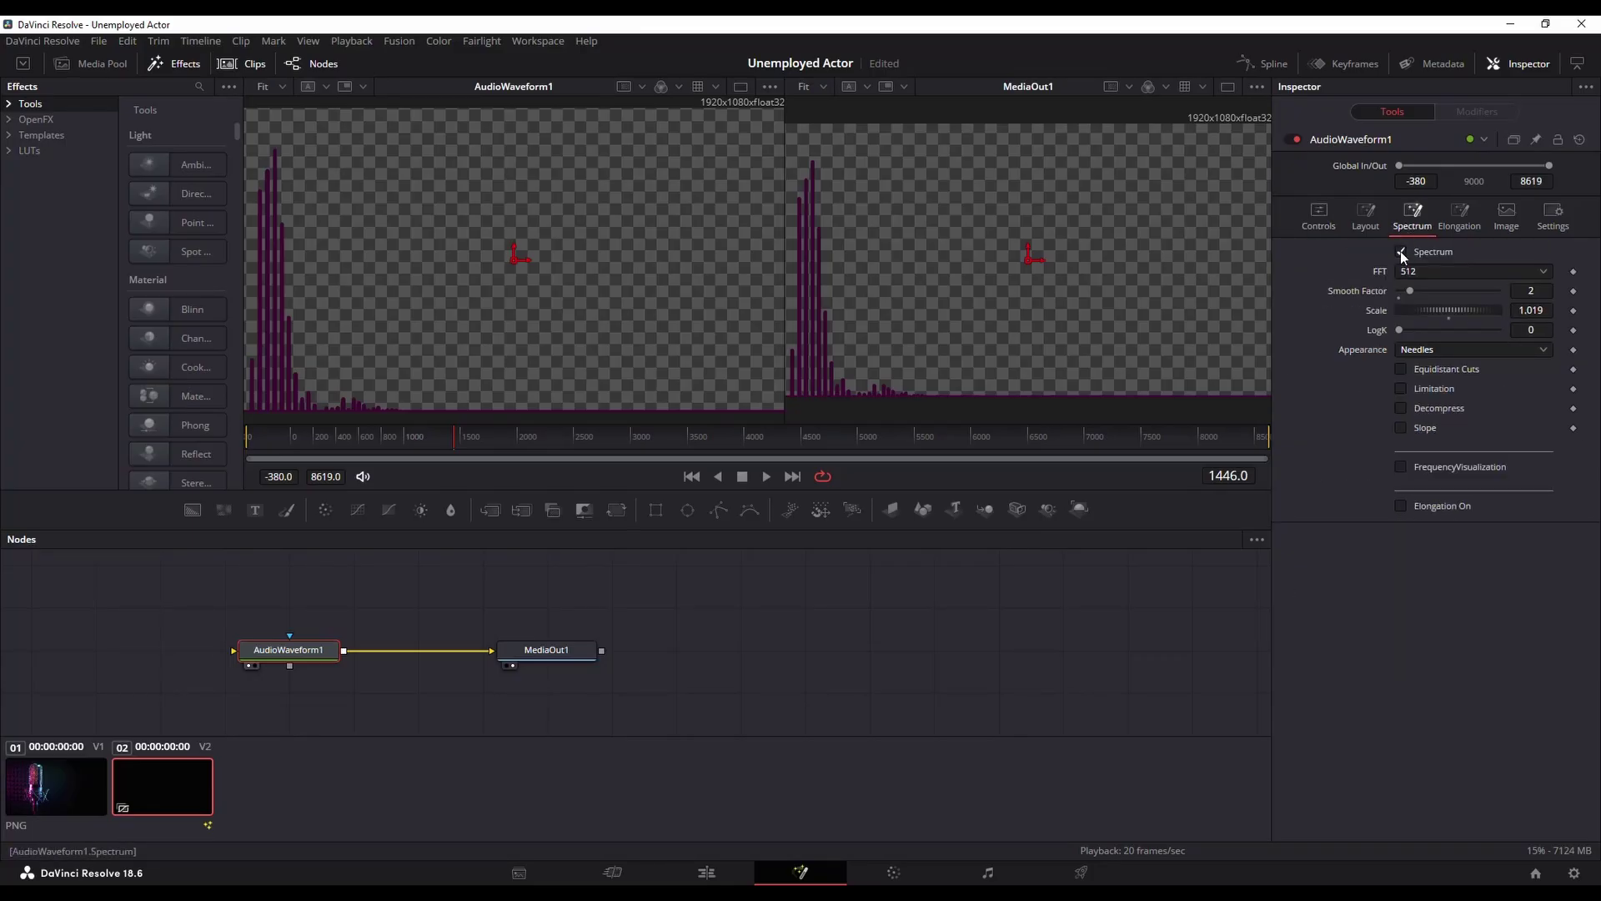
{"action": "left_click", "coordinate": [1400, 252]}
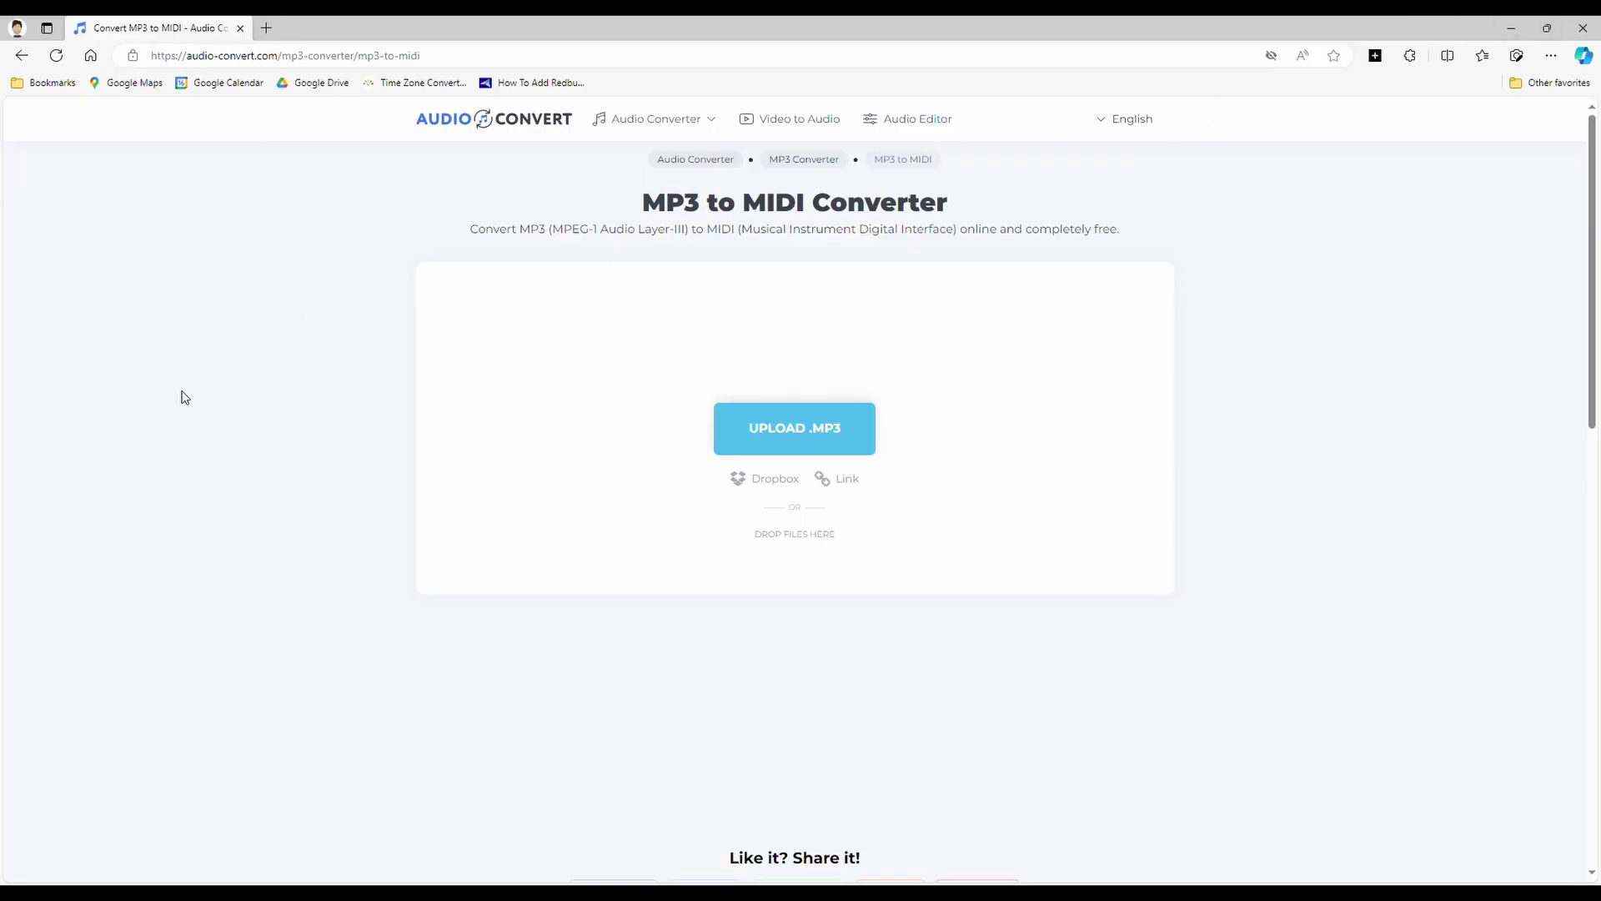
Add a Fusion Composition to Video 2 above the background image and extend it over the rest of the podcast audio.
{"action": "key", "text": "super+Down"}
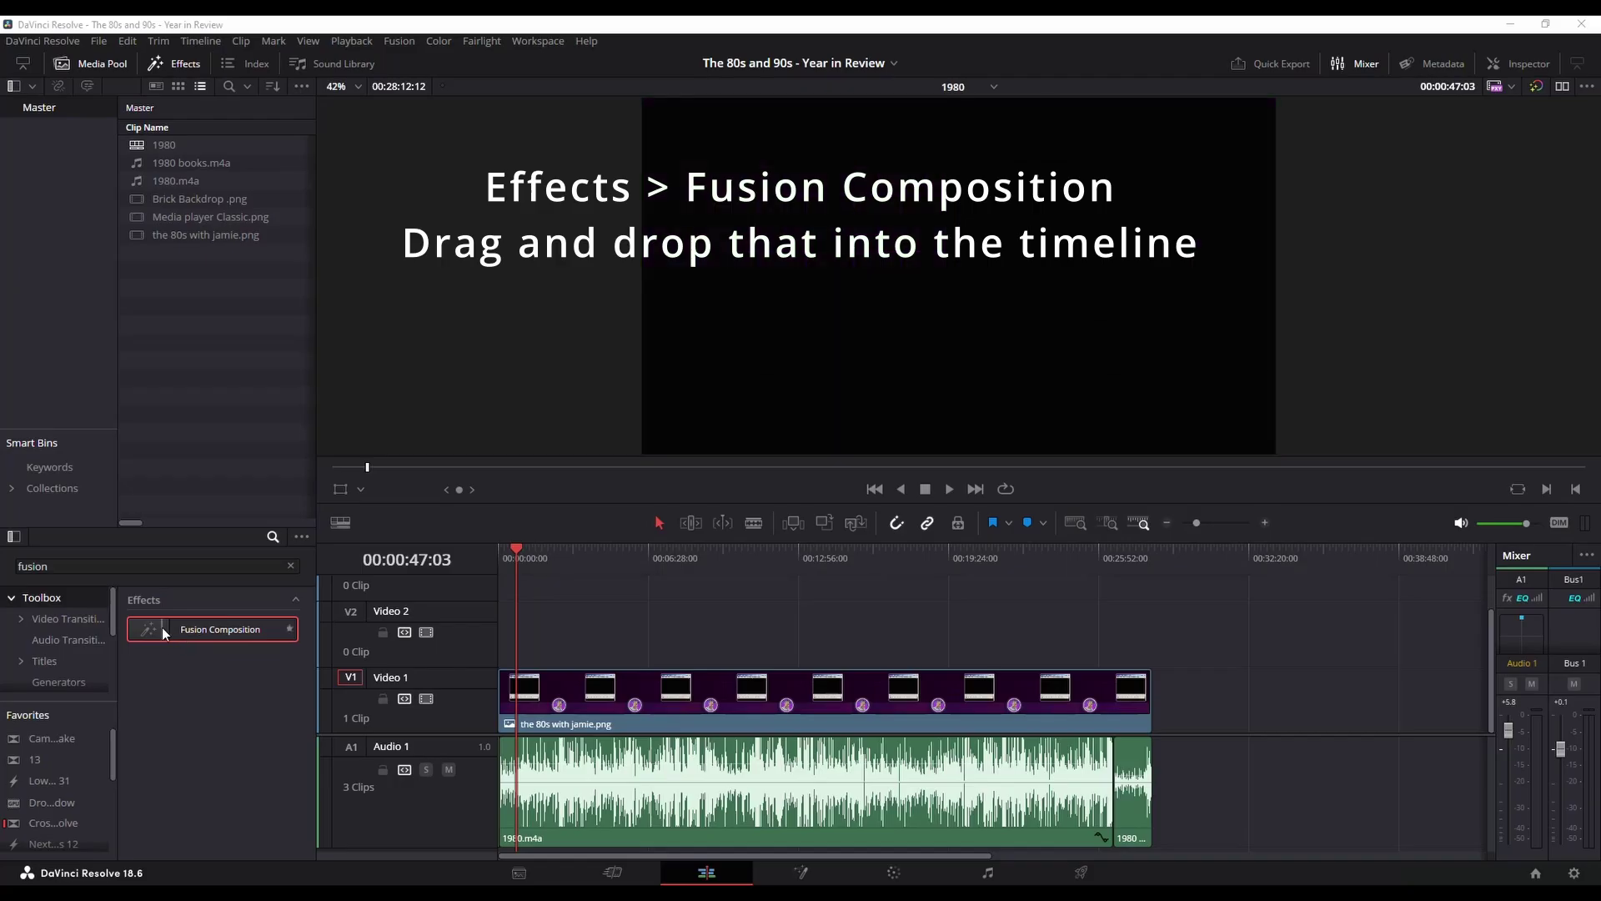
{"action": "left_click_drag", "start_coordinate": [164, 632], "coordinate": [510, 647]}
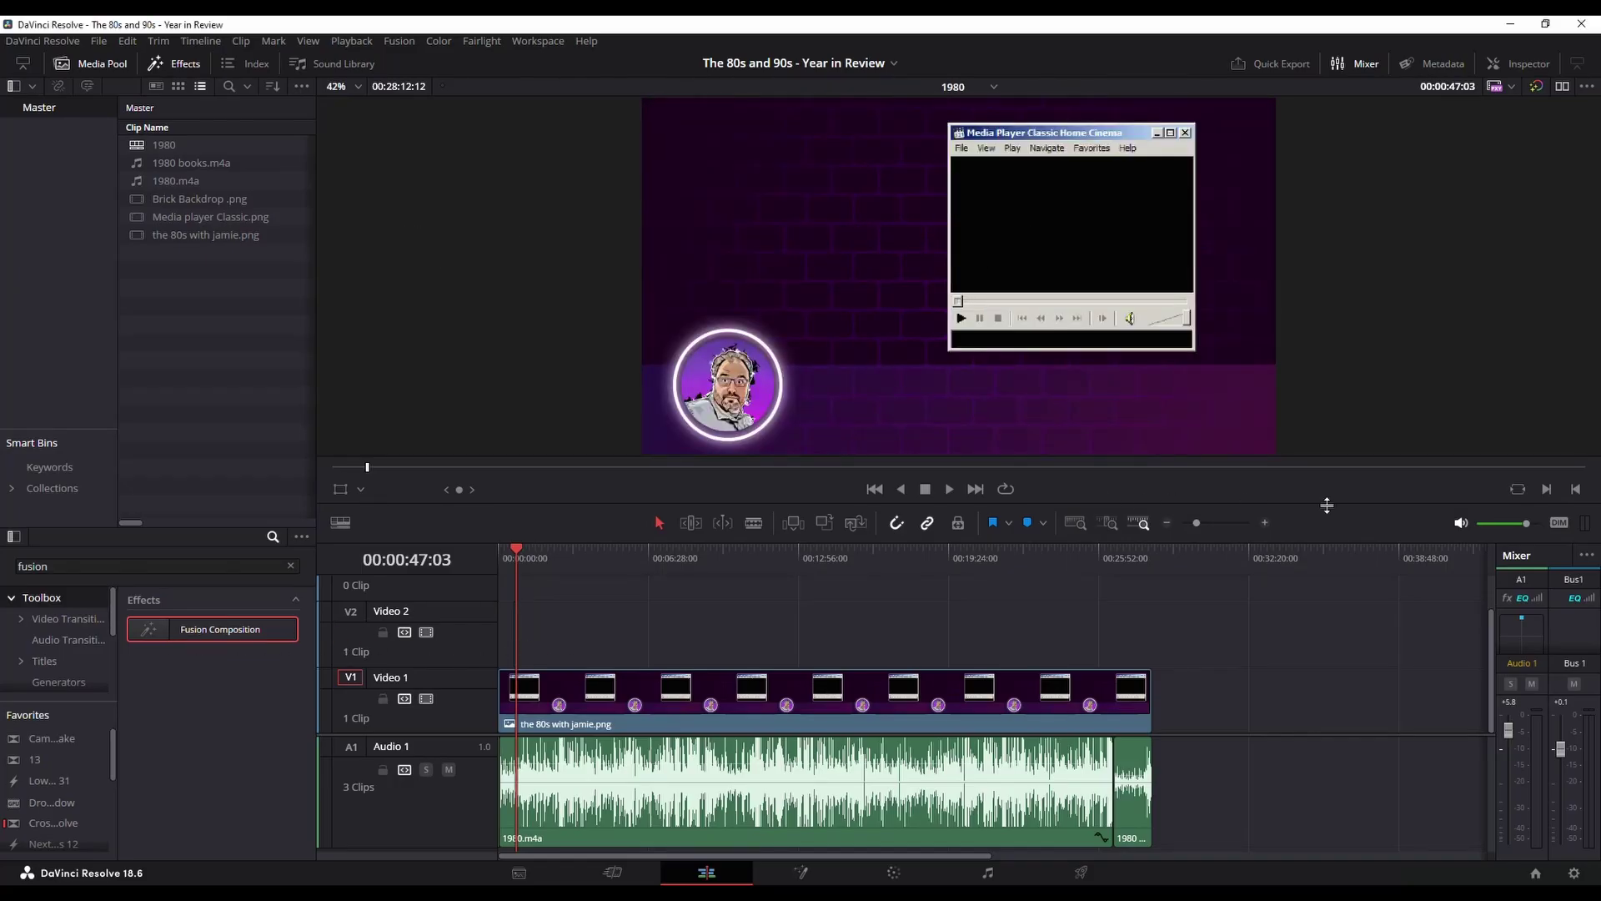
{"action": "left_click_drag", "start_coordinate": [1197, 522], "coordinate": [1214, 522]}
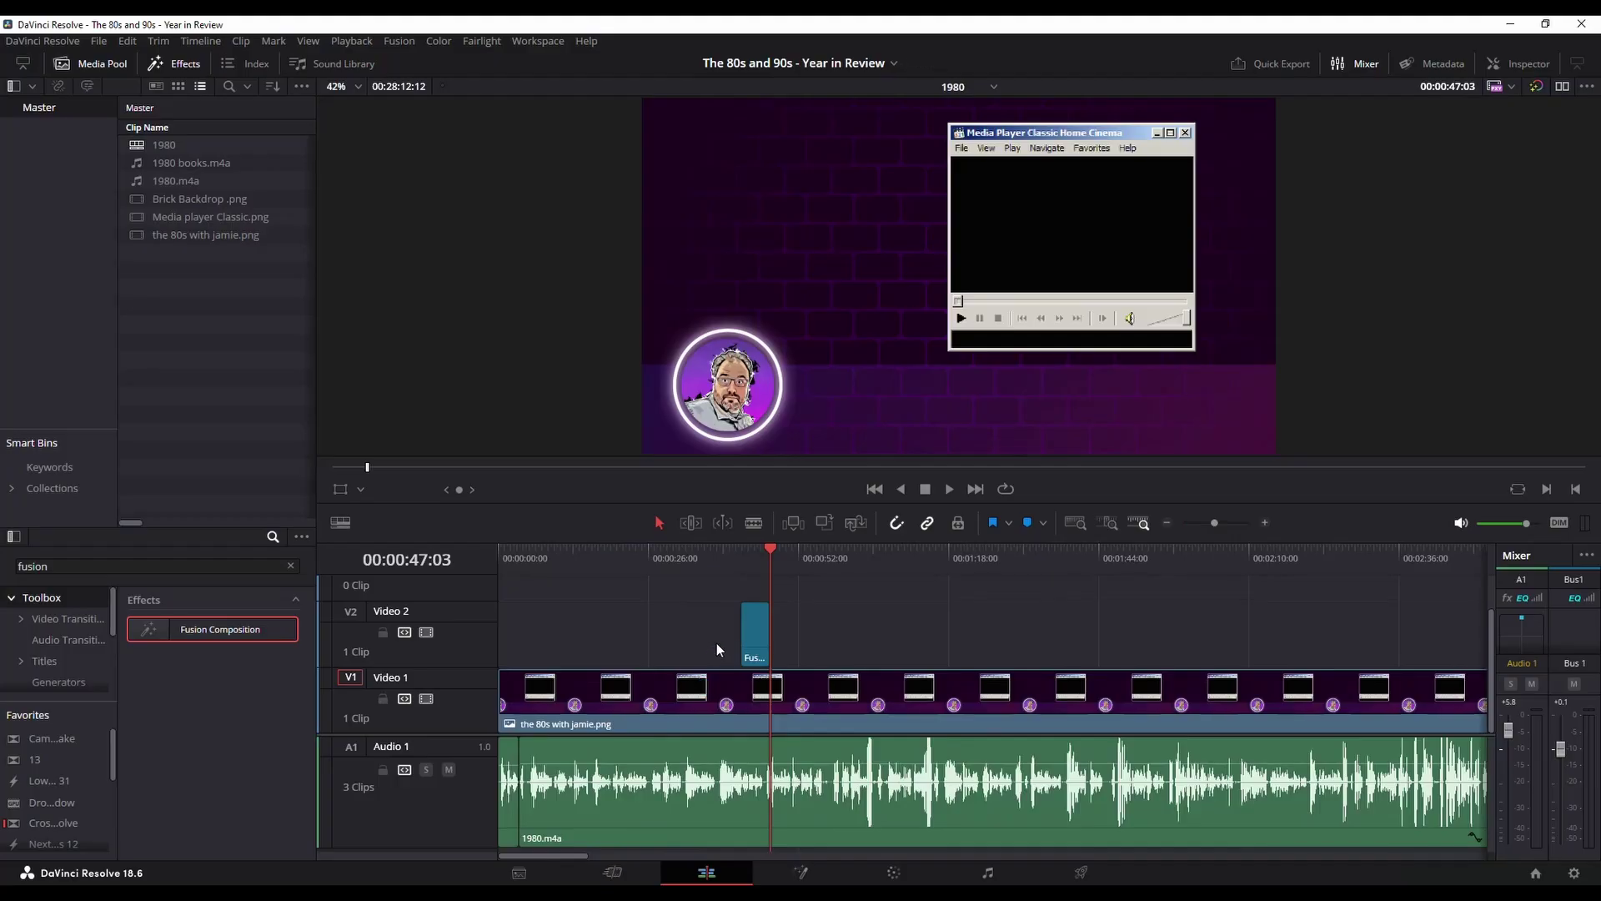
{"action": "left_click_drag", "start_coordinate": [768, 633], "coordinate": [844, 633]}
Open the Fusion Composition in the Fusion page and add two separate Background nodes.
{"action": "right_click", "coordinate": [832, 621]}
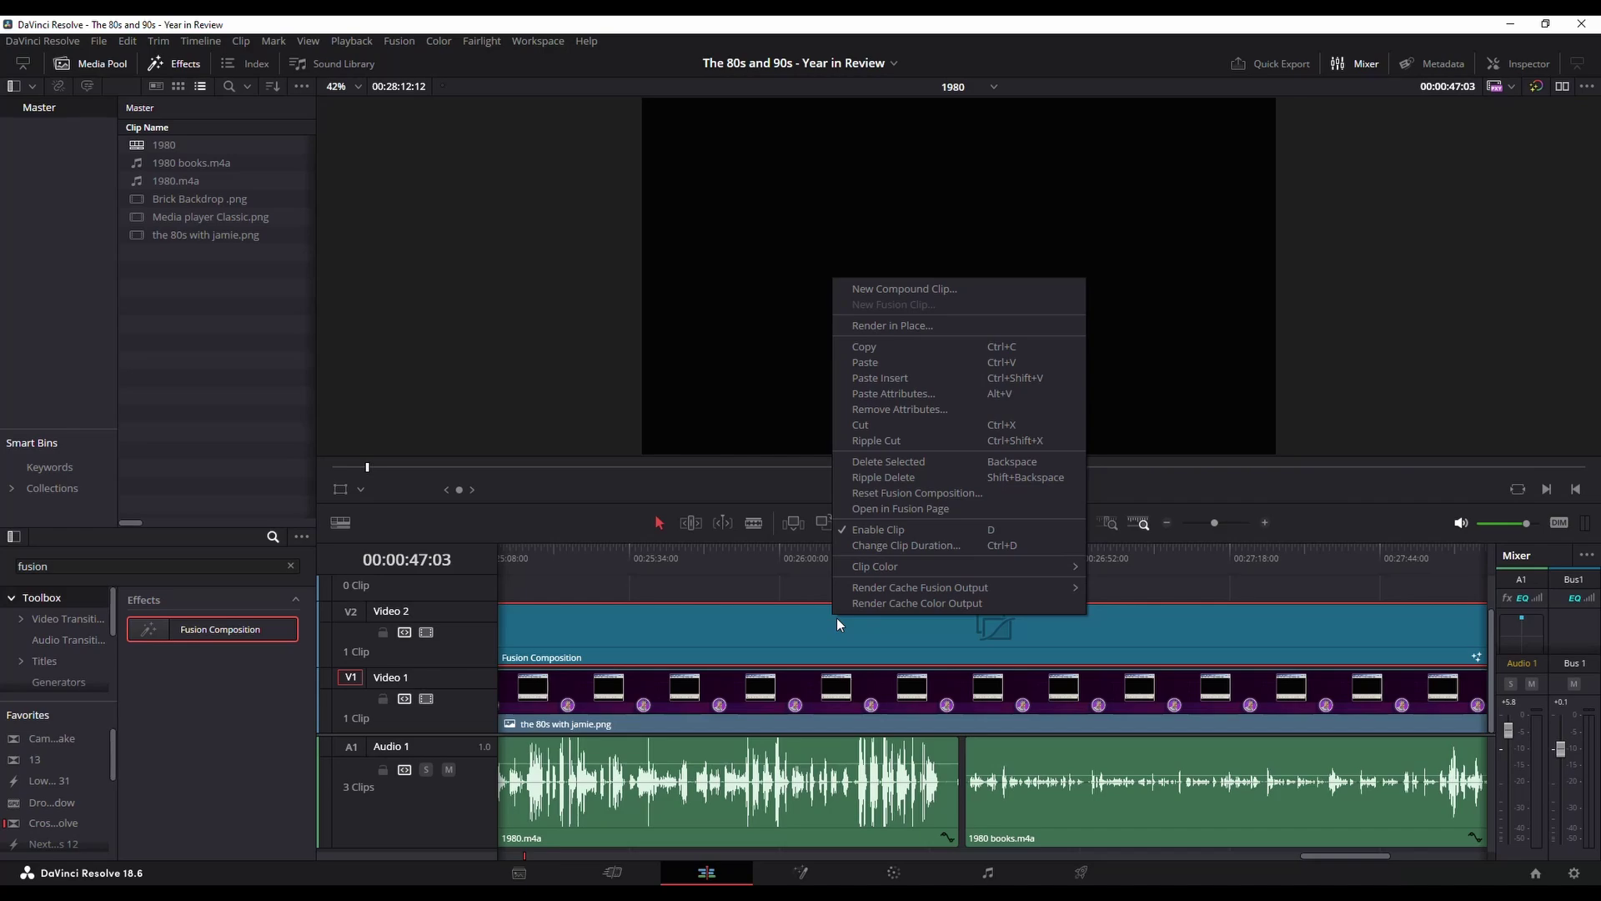
{"action": "left_click", "coordinate": [889, 508]}
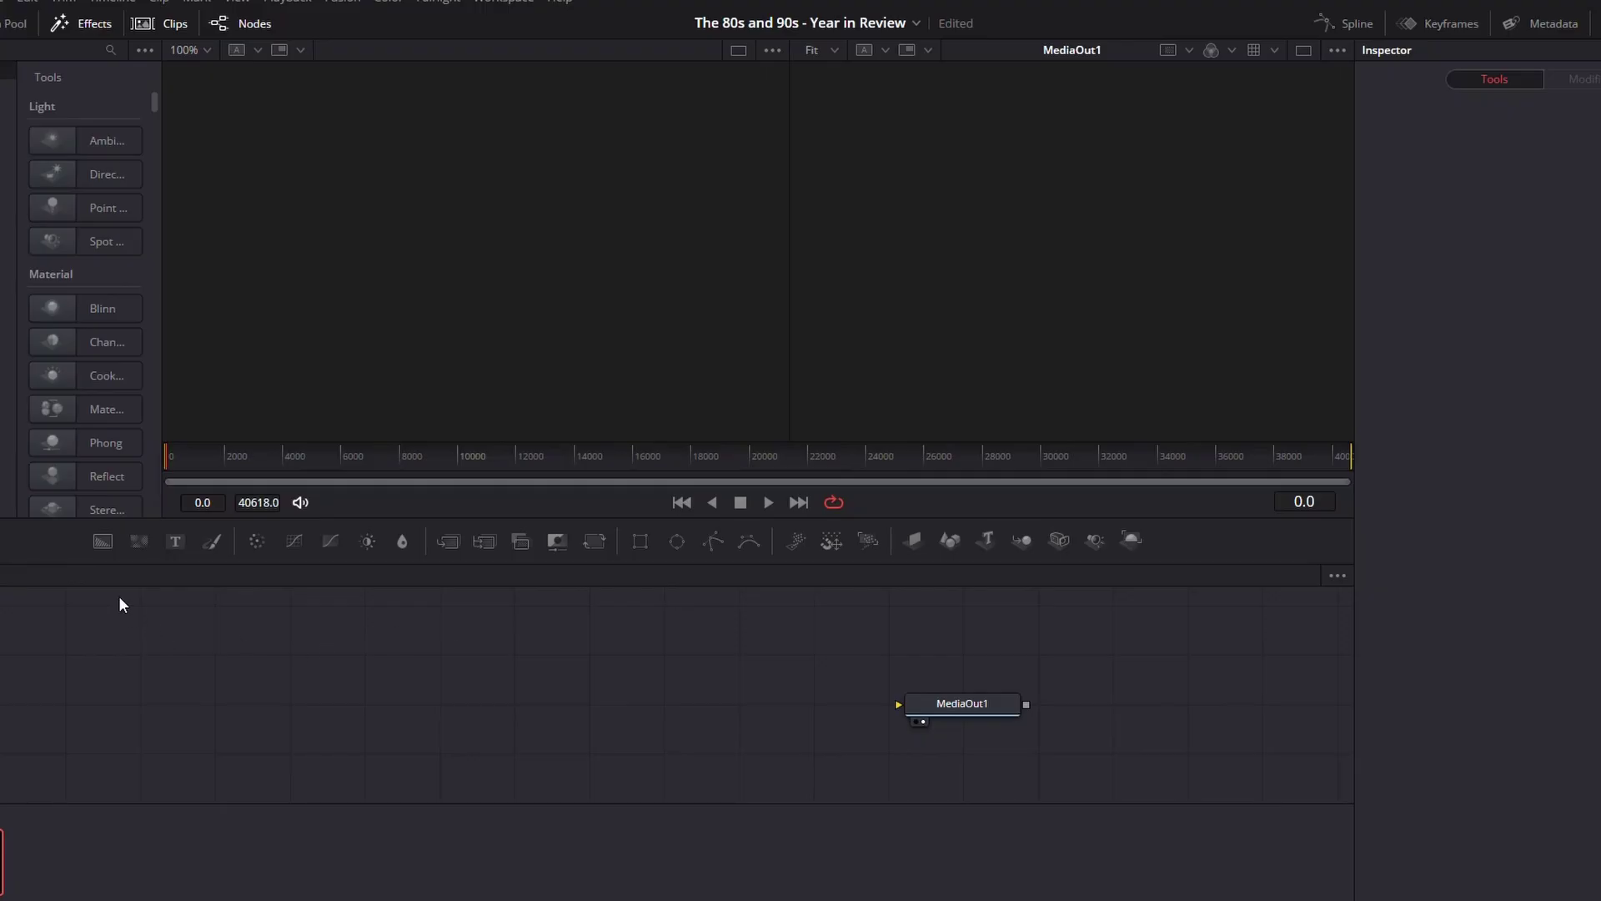
{"action": "left_click", "coordinate": [104, 542]}
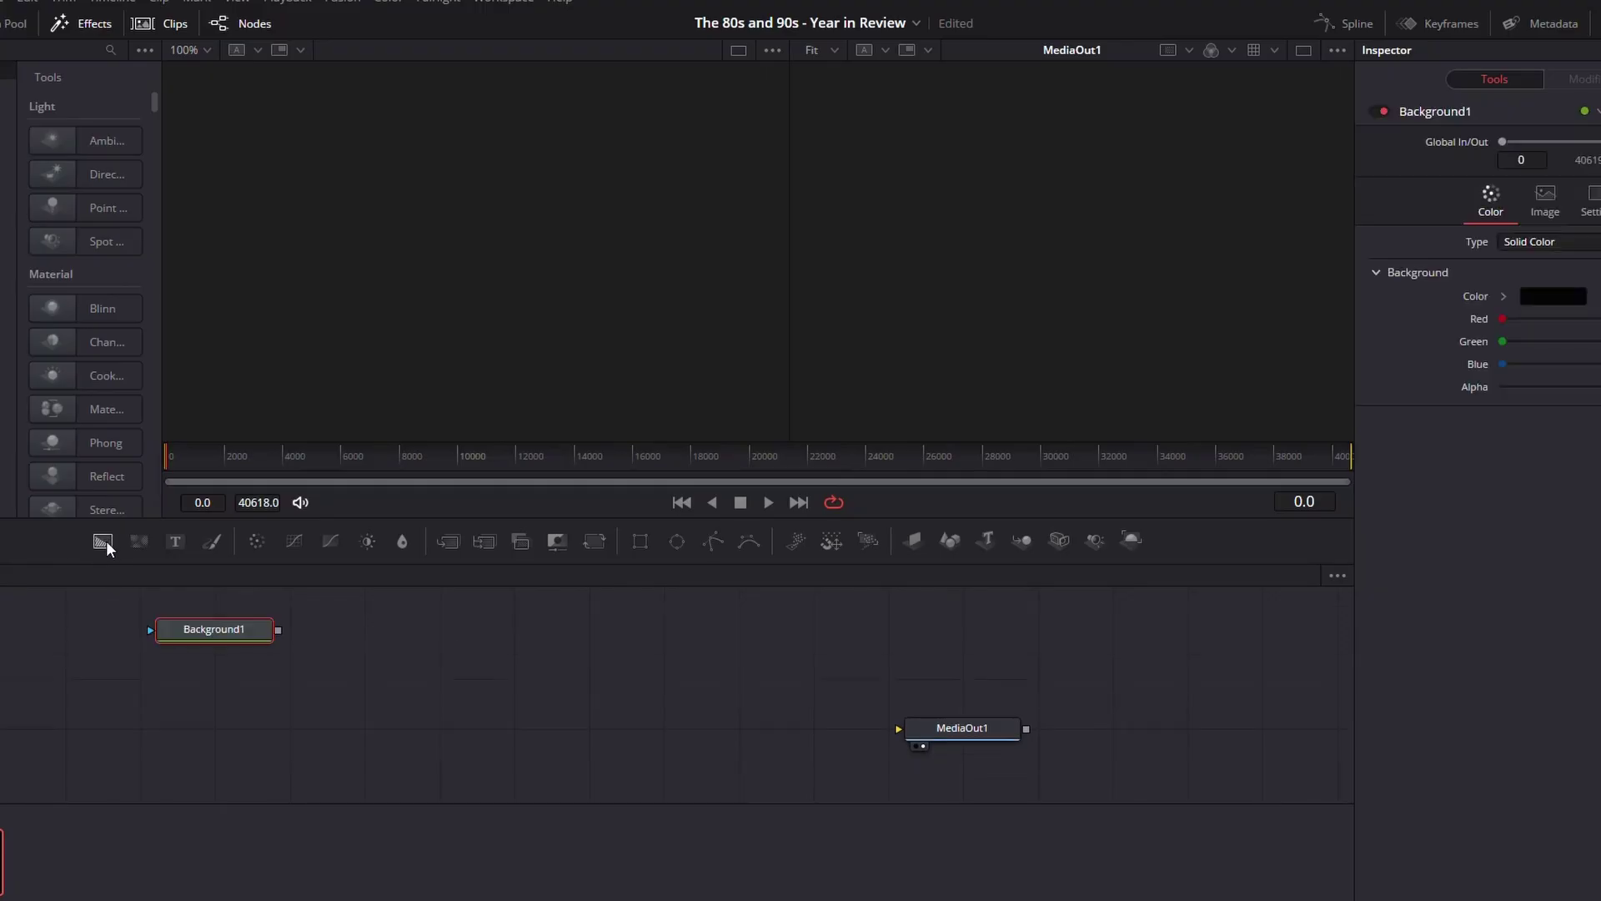
{"action": "left_click_drag", "start_coordinate": [218, 643], "coordinate": [248, 729]}
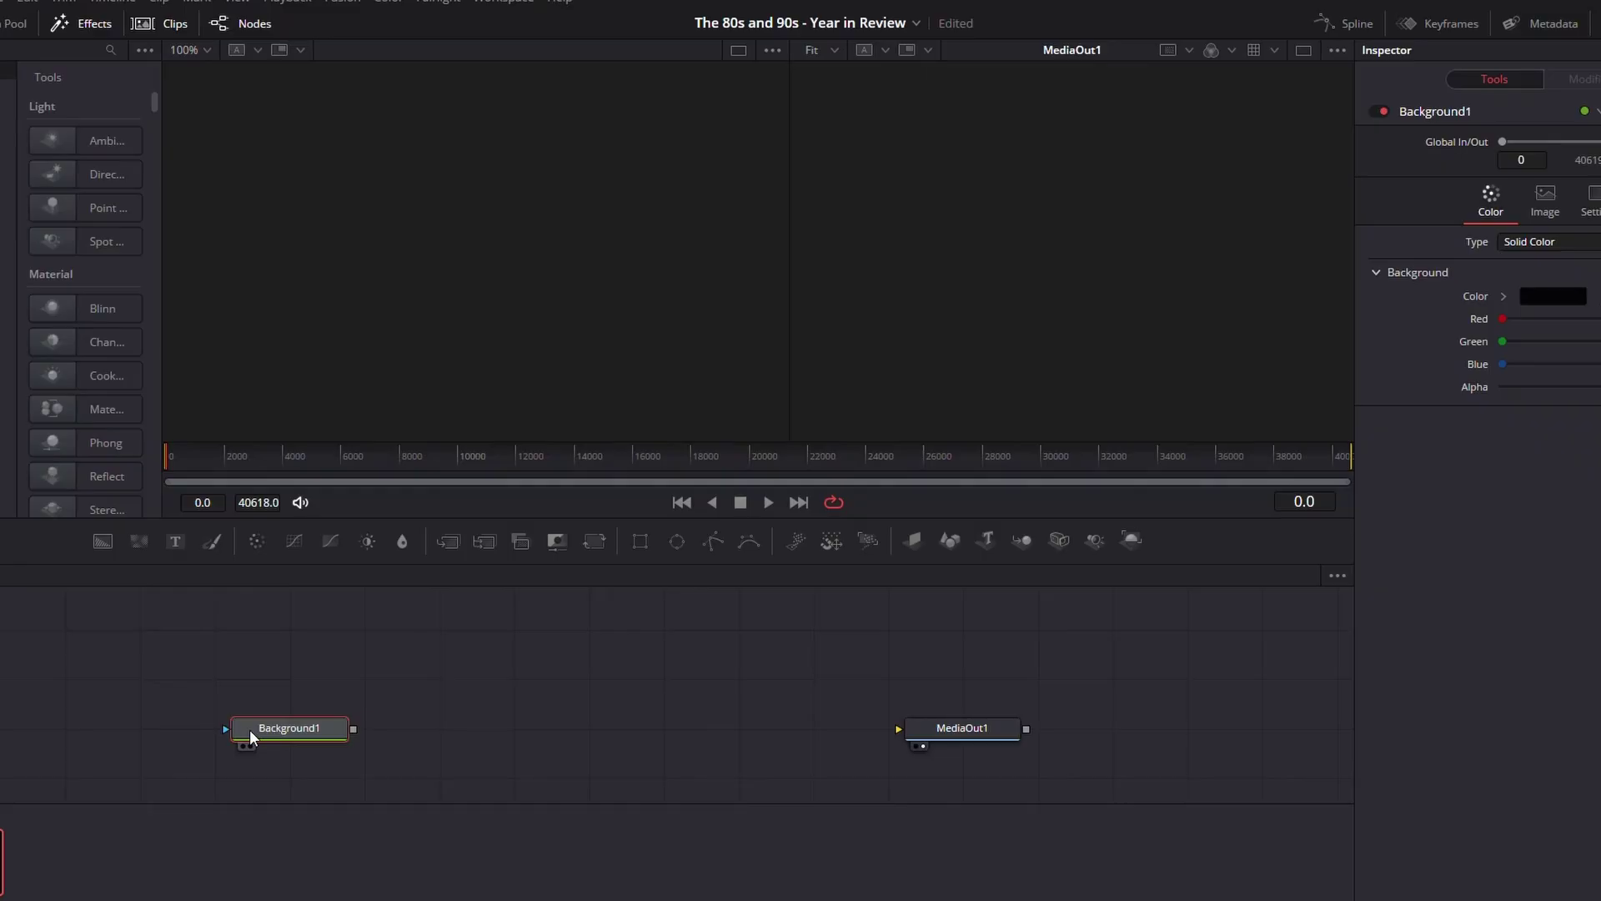
{"action": "left_click", "coordinate": [87, 625]}
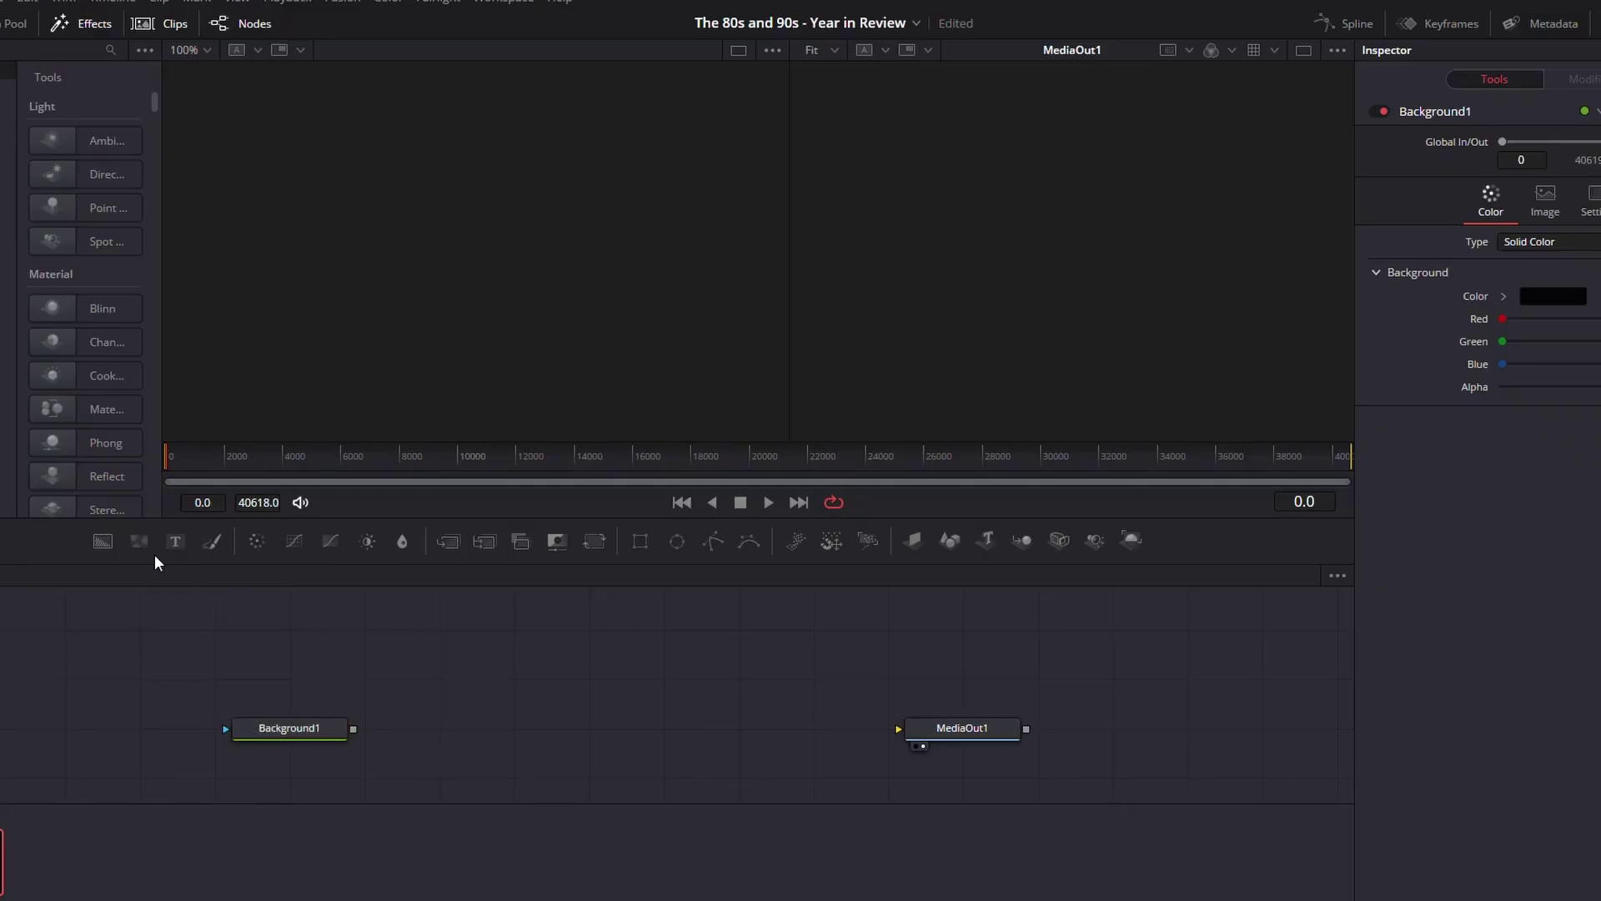
{"action": "left_click", "coordinate": [113, 543]}
{"action": "left_click_drag", "start_coordinate": [522, 677], "coordinate": [572, 677]}
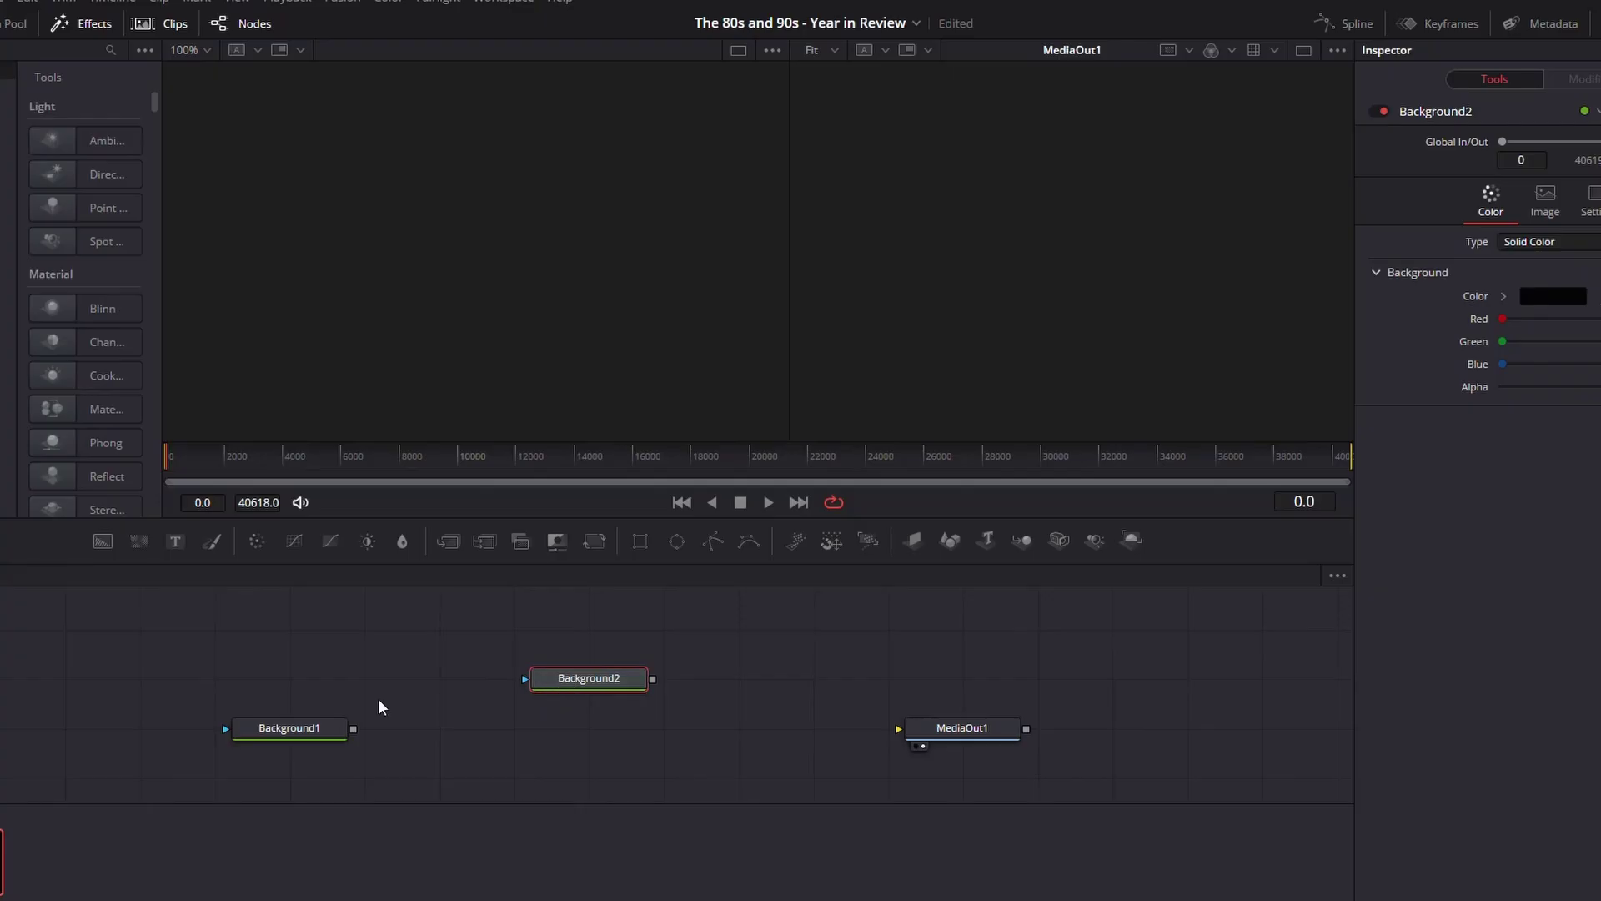
Merge Background2 over Background1 and connect the Merge node's output to MediaOut1.
{"action": "left_click", "coordinate": [312, 732]}
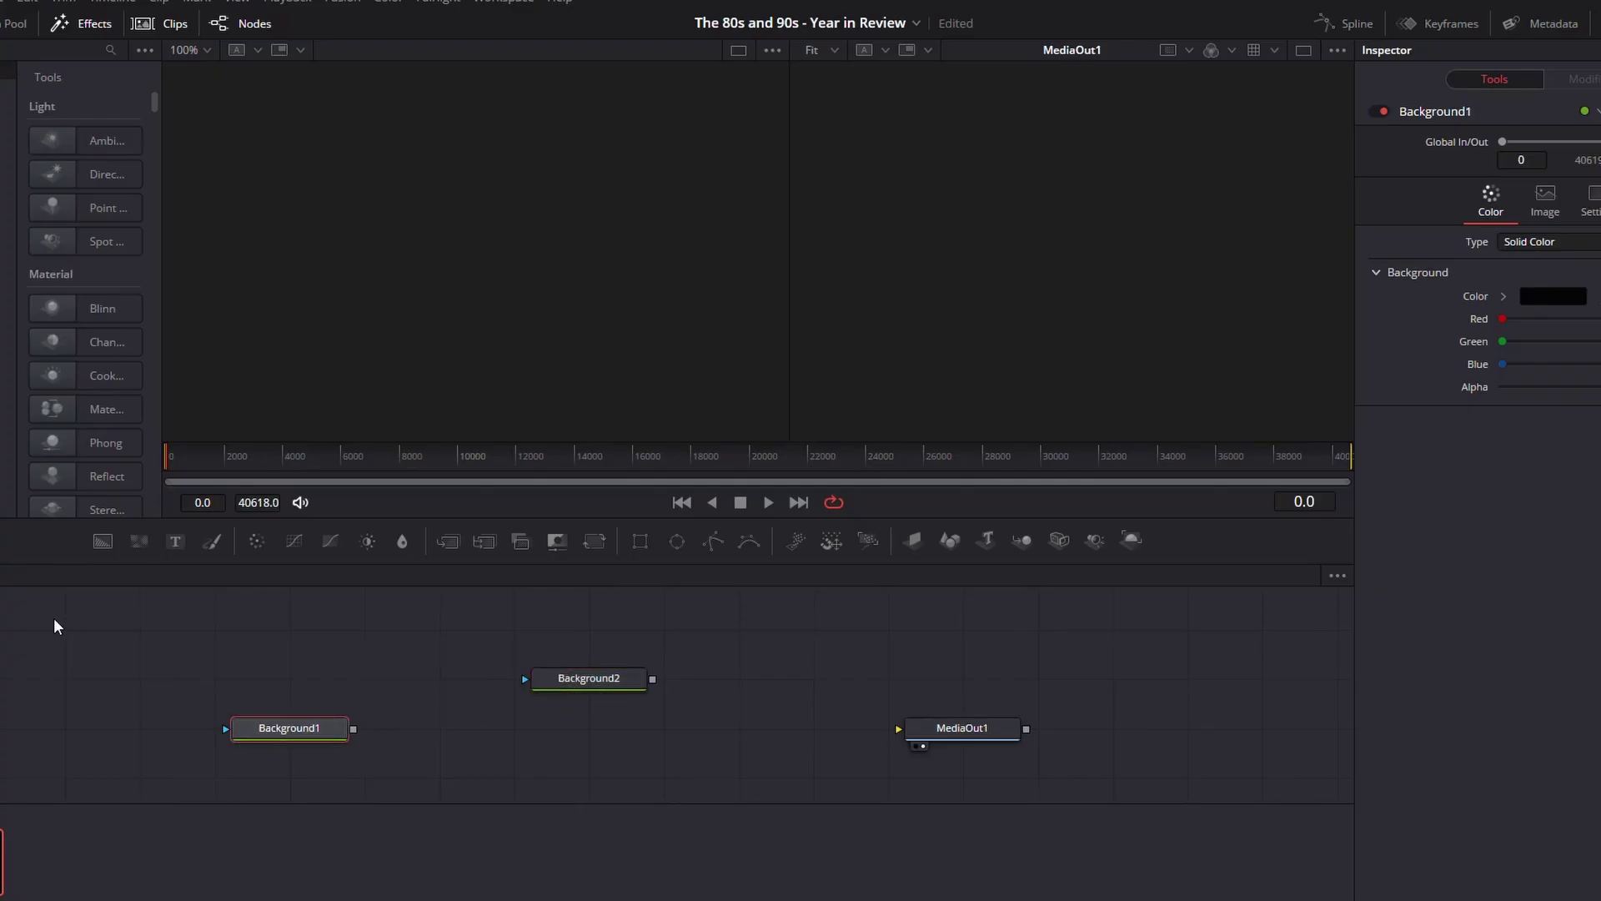
{"action": "left_click", "coordinate": [482, 738]}
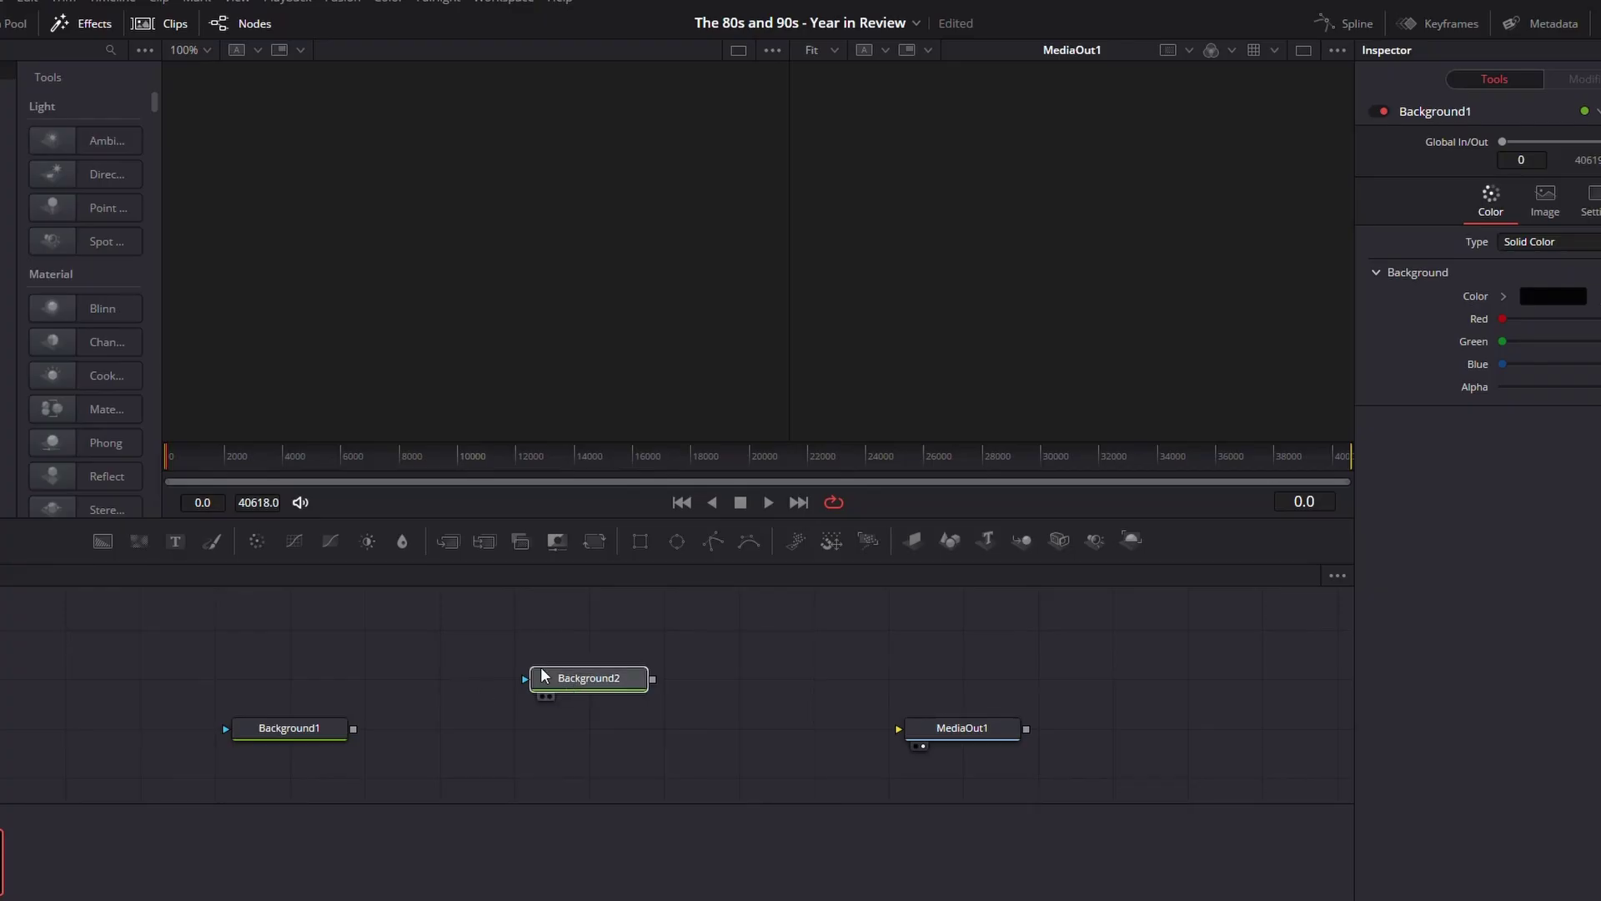
{"action": "left_click_drag", "start_coordinate": [592, 678], "coordinate": [588, 630]}
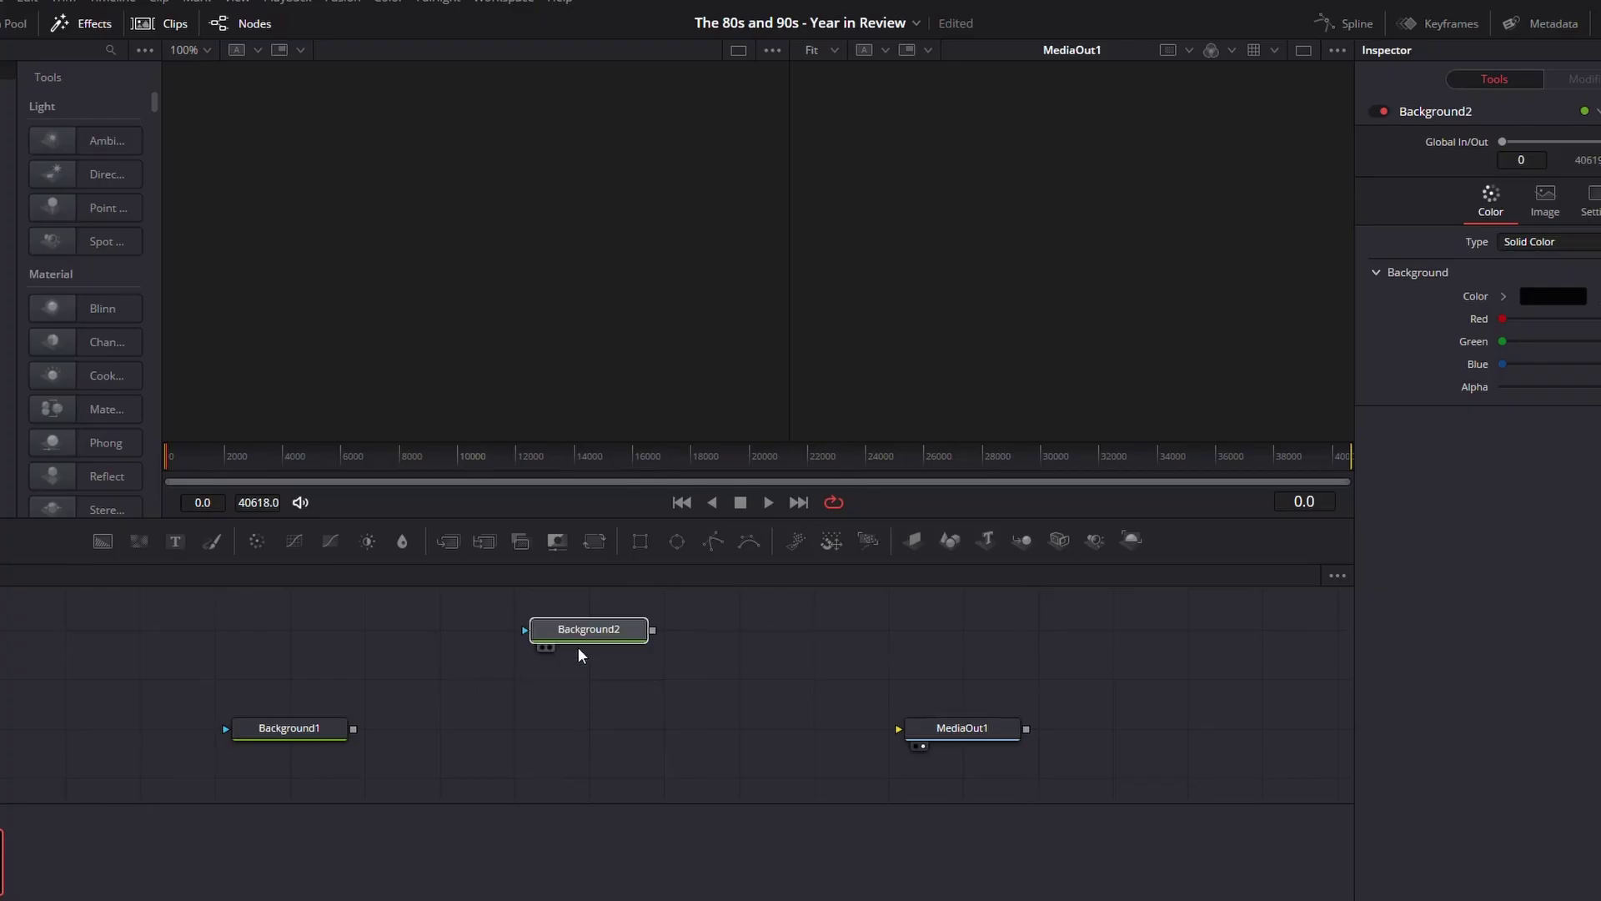
{"action": "key", "text": "ctrl+z"}
{"action": "left_click_drag", "start_coordinate": [654, 678], "coordinate": [353, 728]}
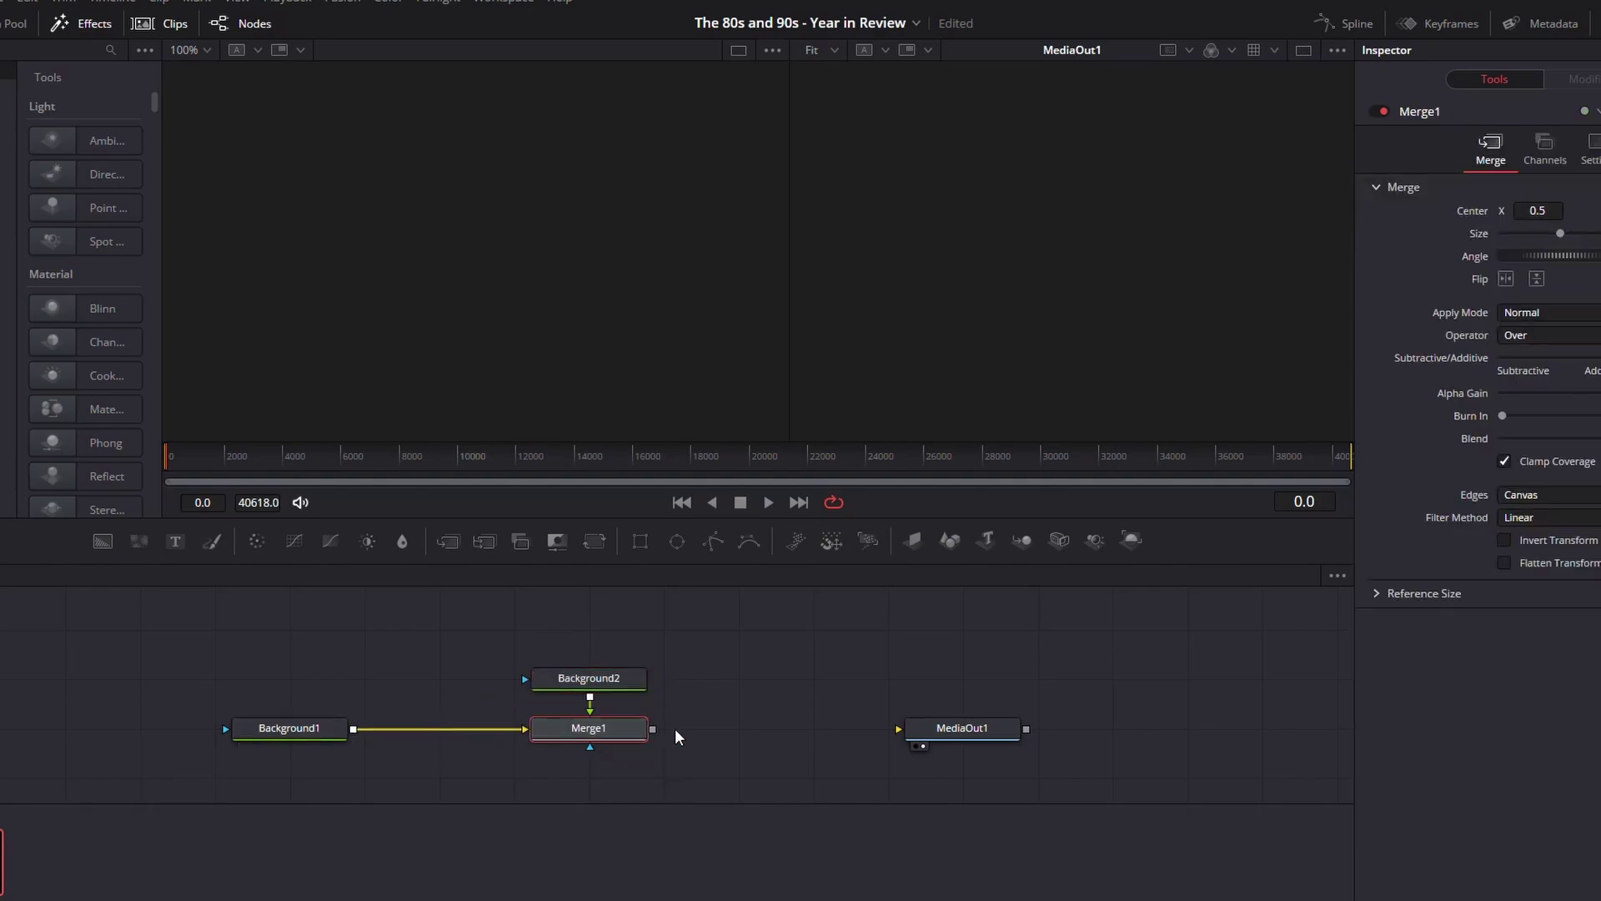
{"action": "left_click_drag", "start_coordinate": [653, 728], "coordinate": [900, 732]}
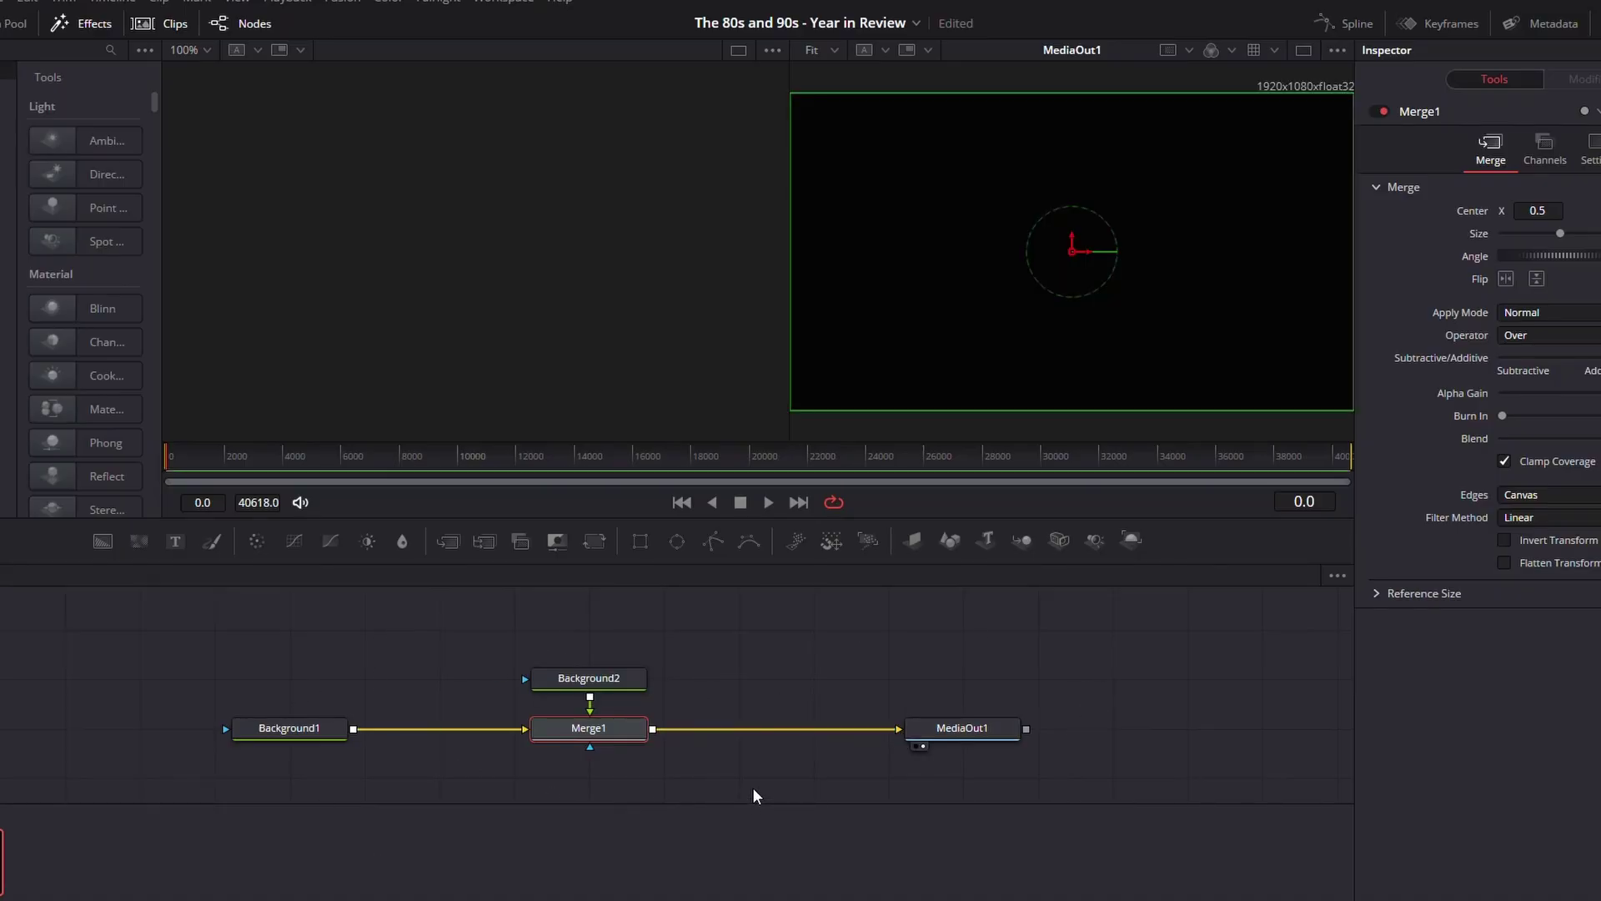
Mask Background2 with a Rectangle and set its color to the dark purple custom color #39062d.
{"action": "left_click", "coordinate": [593, 677]}
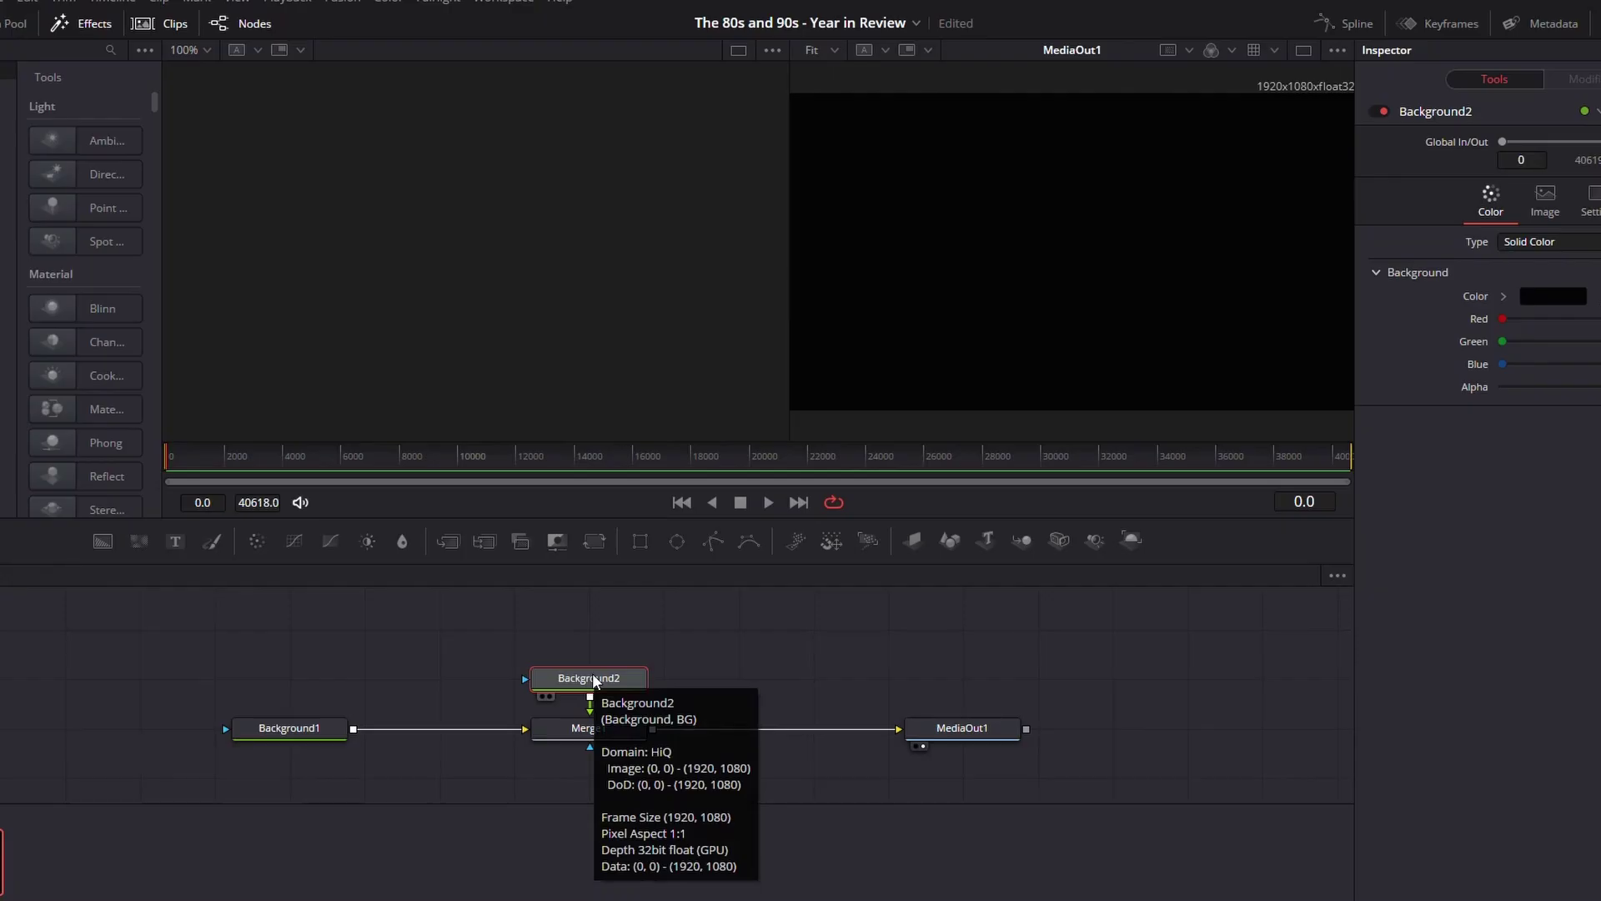
{"action": "left_click", "coordinate": [638, 542]}
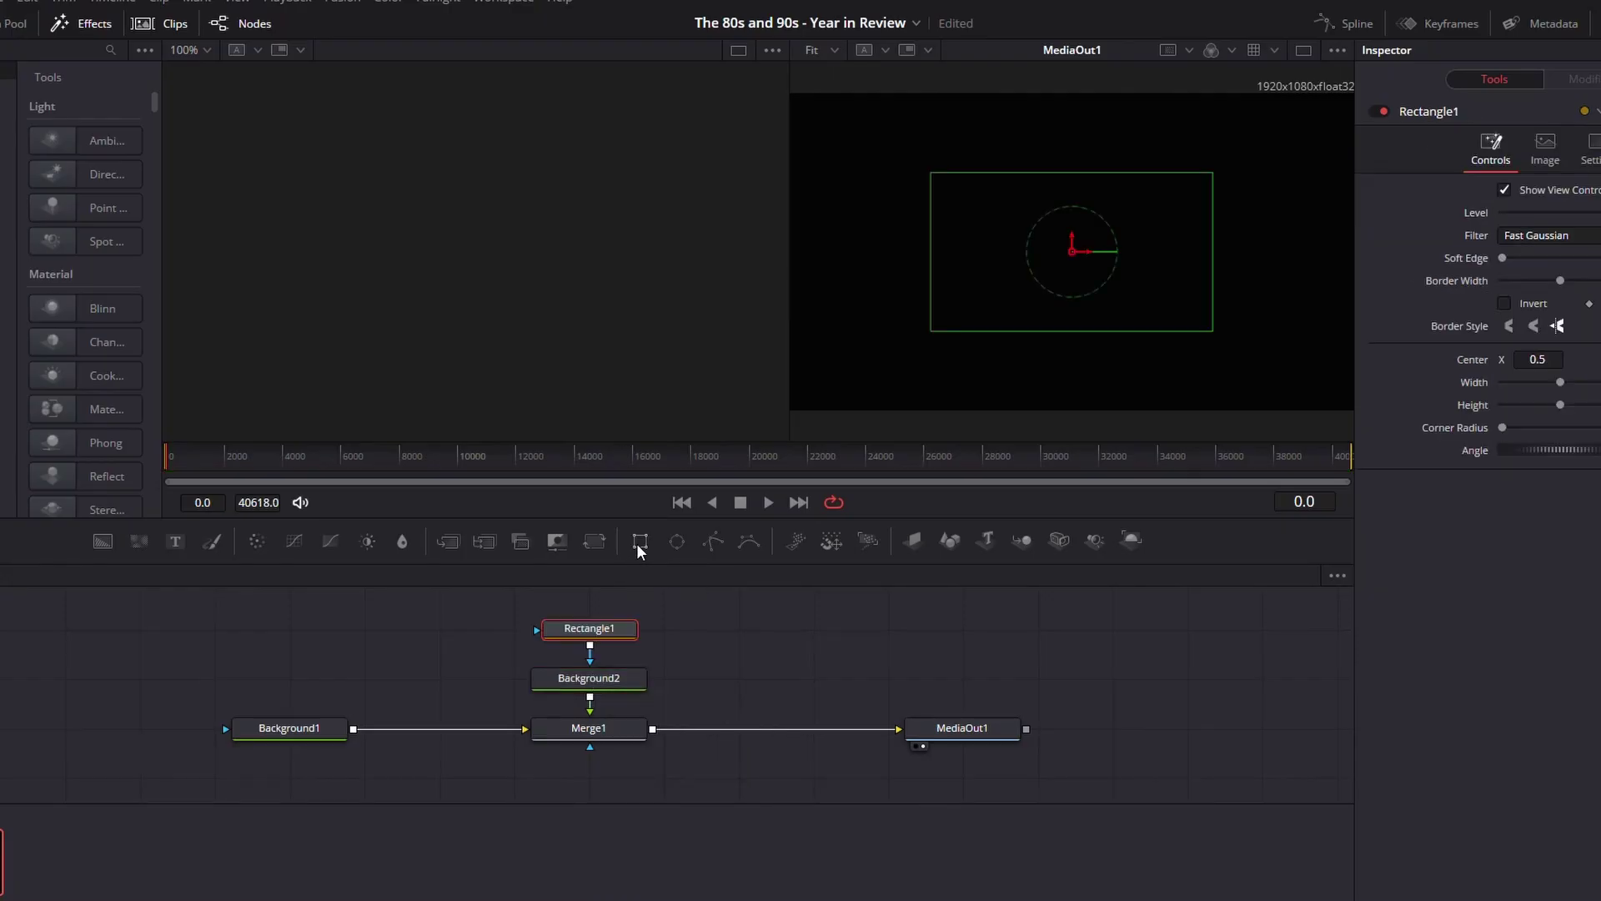
{"action": "left_click", "coordinate": [568, 679]}
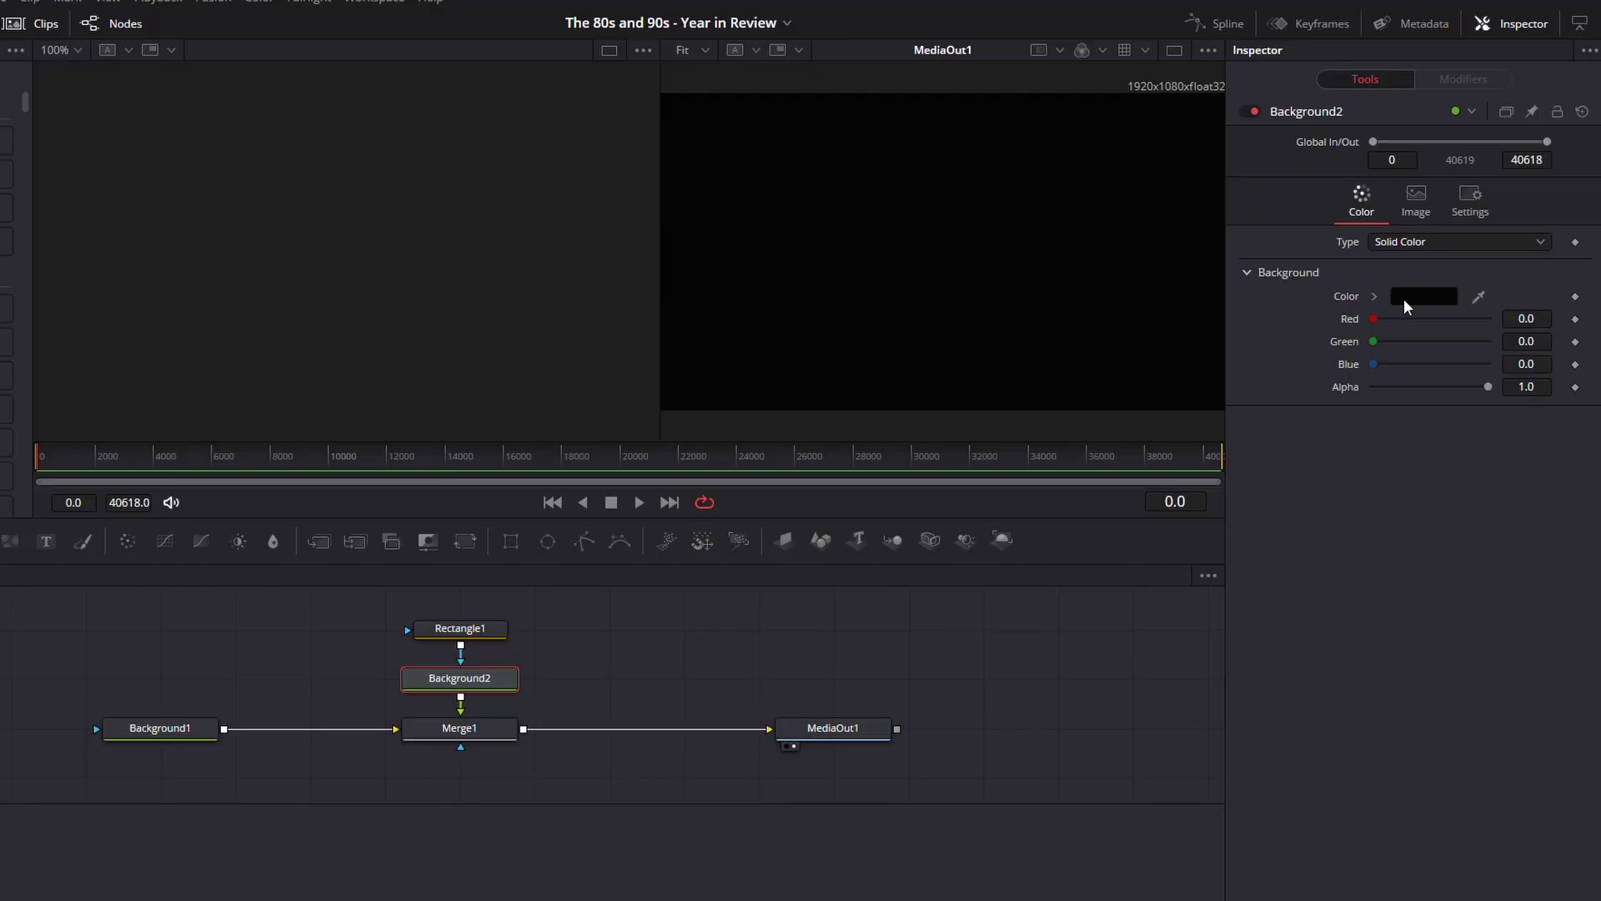
{"action": "left_click", "coordinate": [1403, 298]}
{"action": "left_click", "coordinate": [511, 565]}
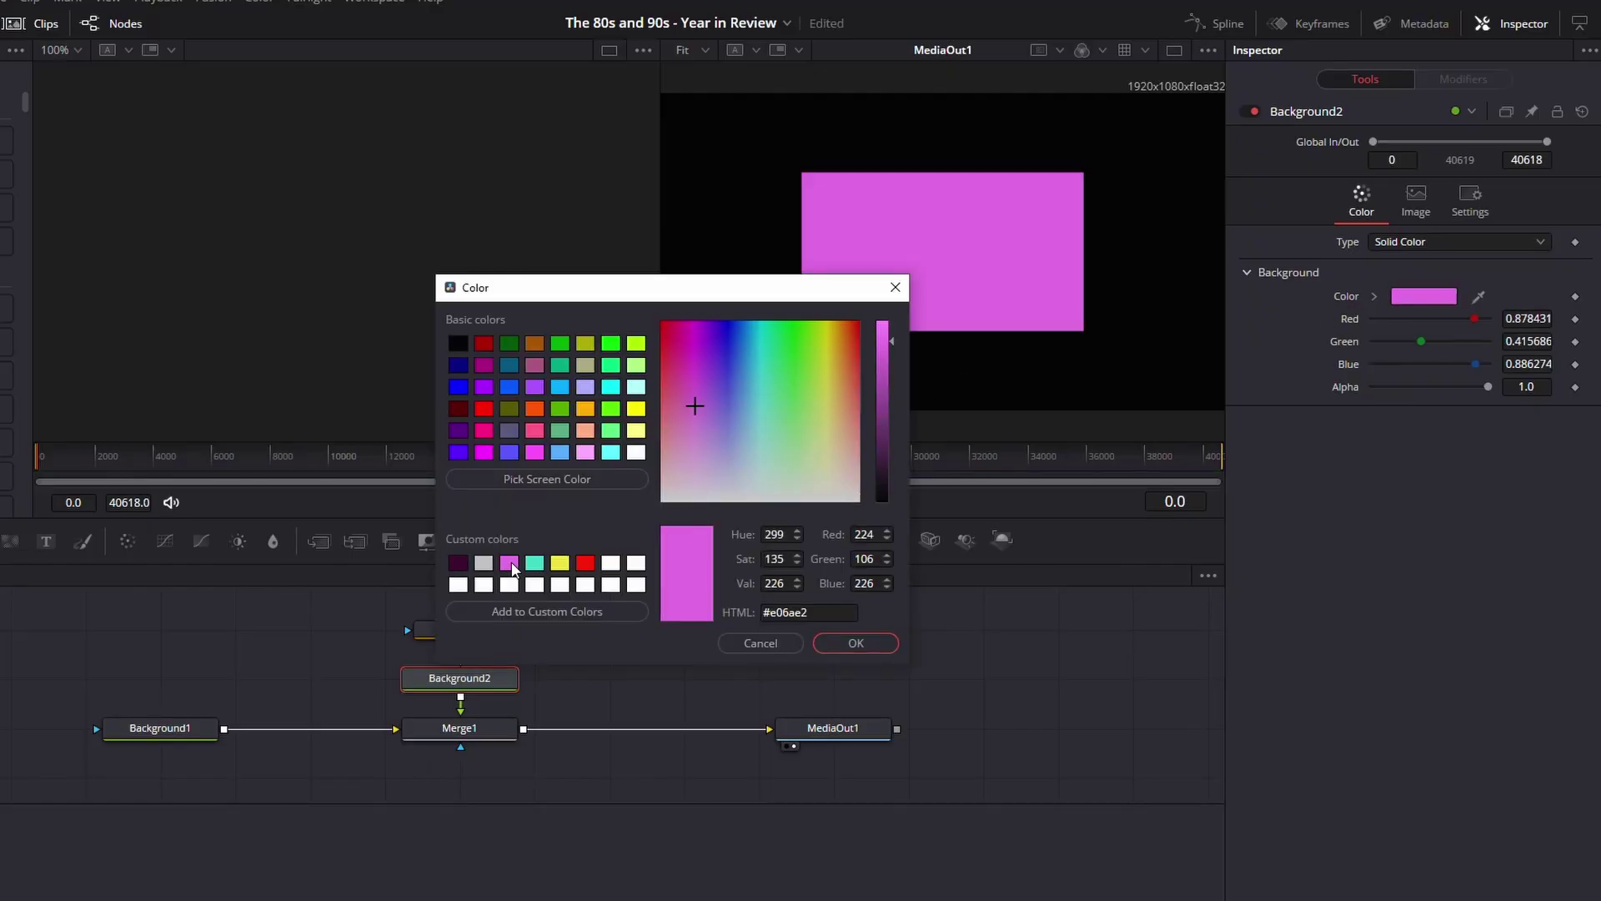
{"action": "left_click", "coordinate": [458, 563]}
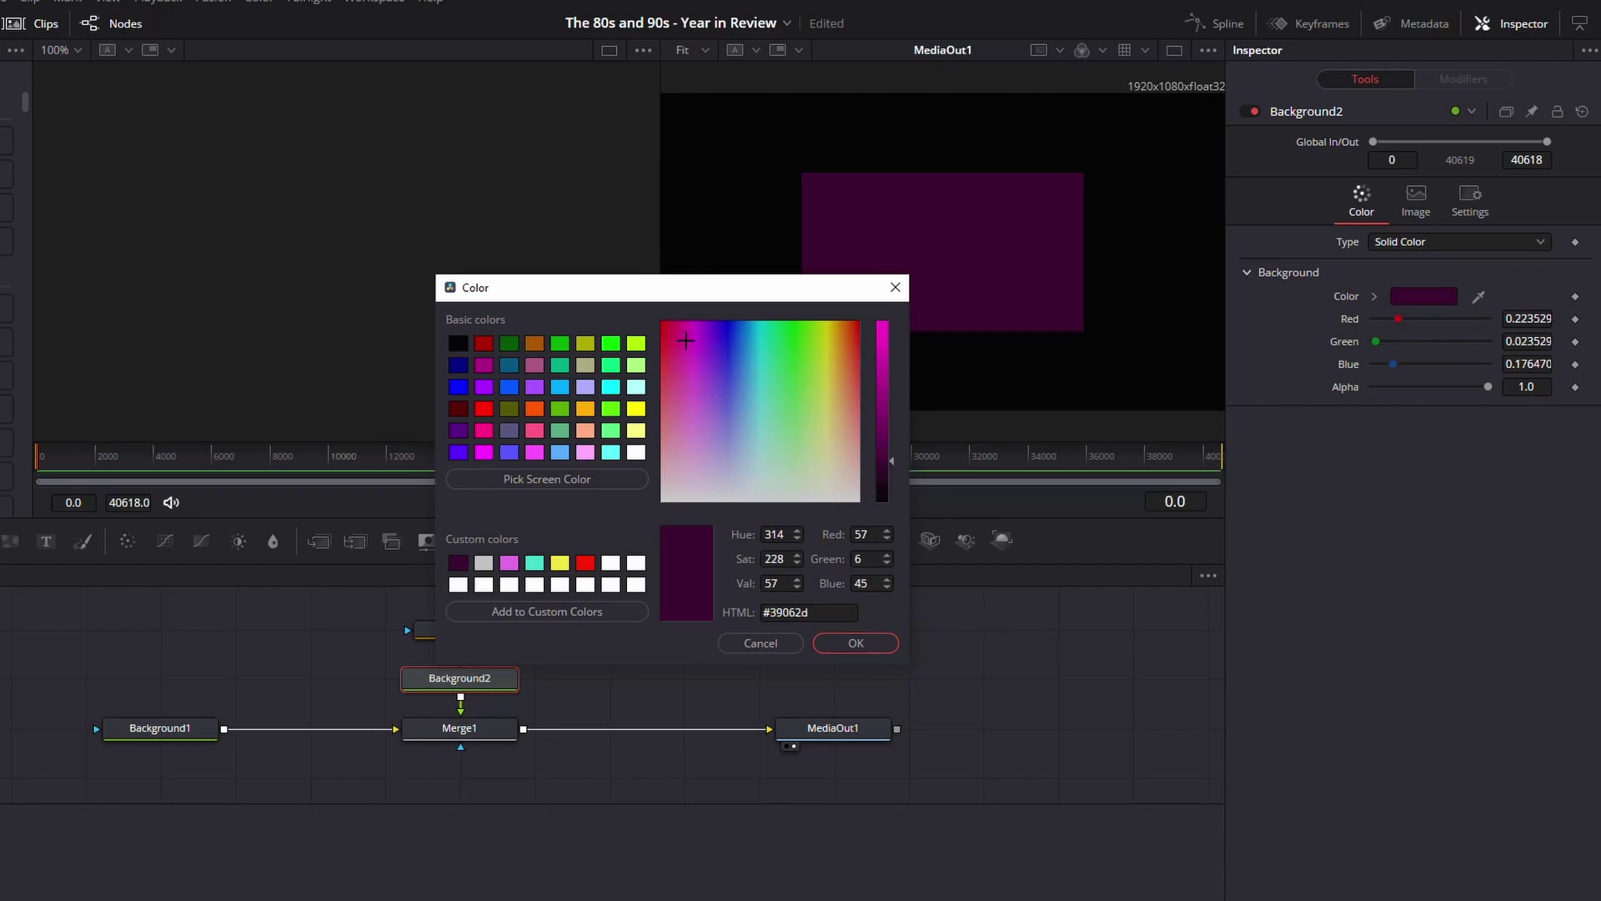
{"action": "left_click", "coordinate": [855, 643]}
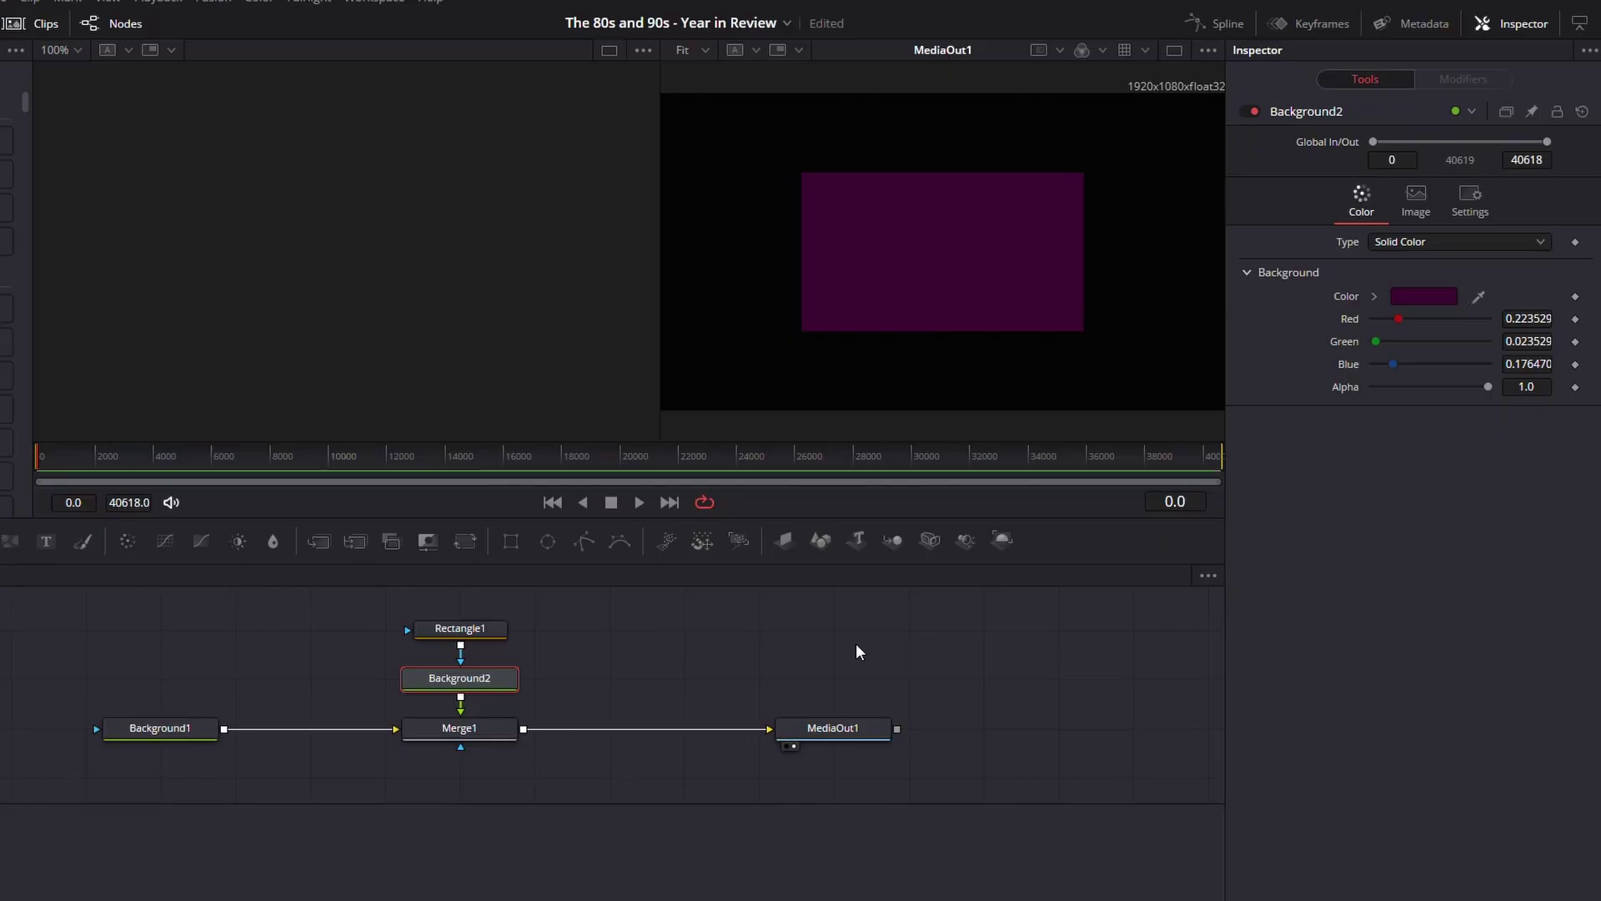
Shape Rectangle1 into a thin bar with Width 0.016 and Corner Radius 0.094, centered at about X 0.174, Y 0.526.
{"action": "left_click", "coordinate": [437, 631]}
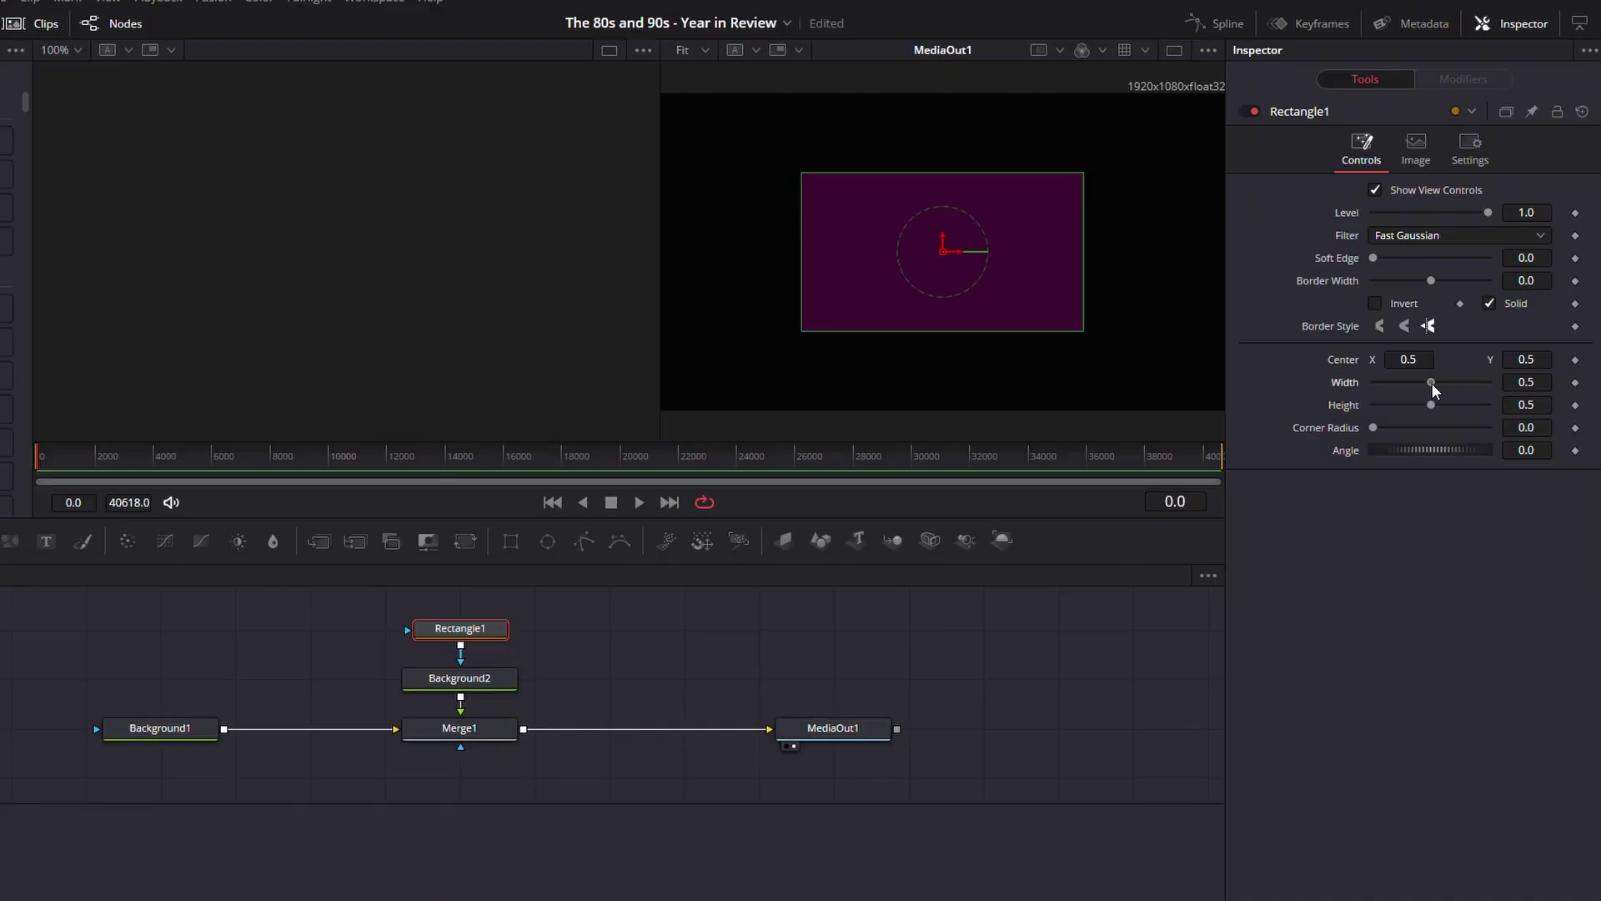
{"action": "left_click_drag", "start_coordinate": [1430, 382], "coordinate": [1382, 422]}
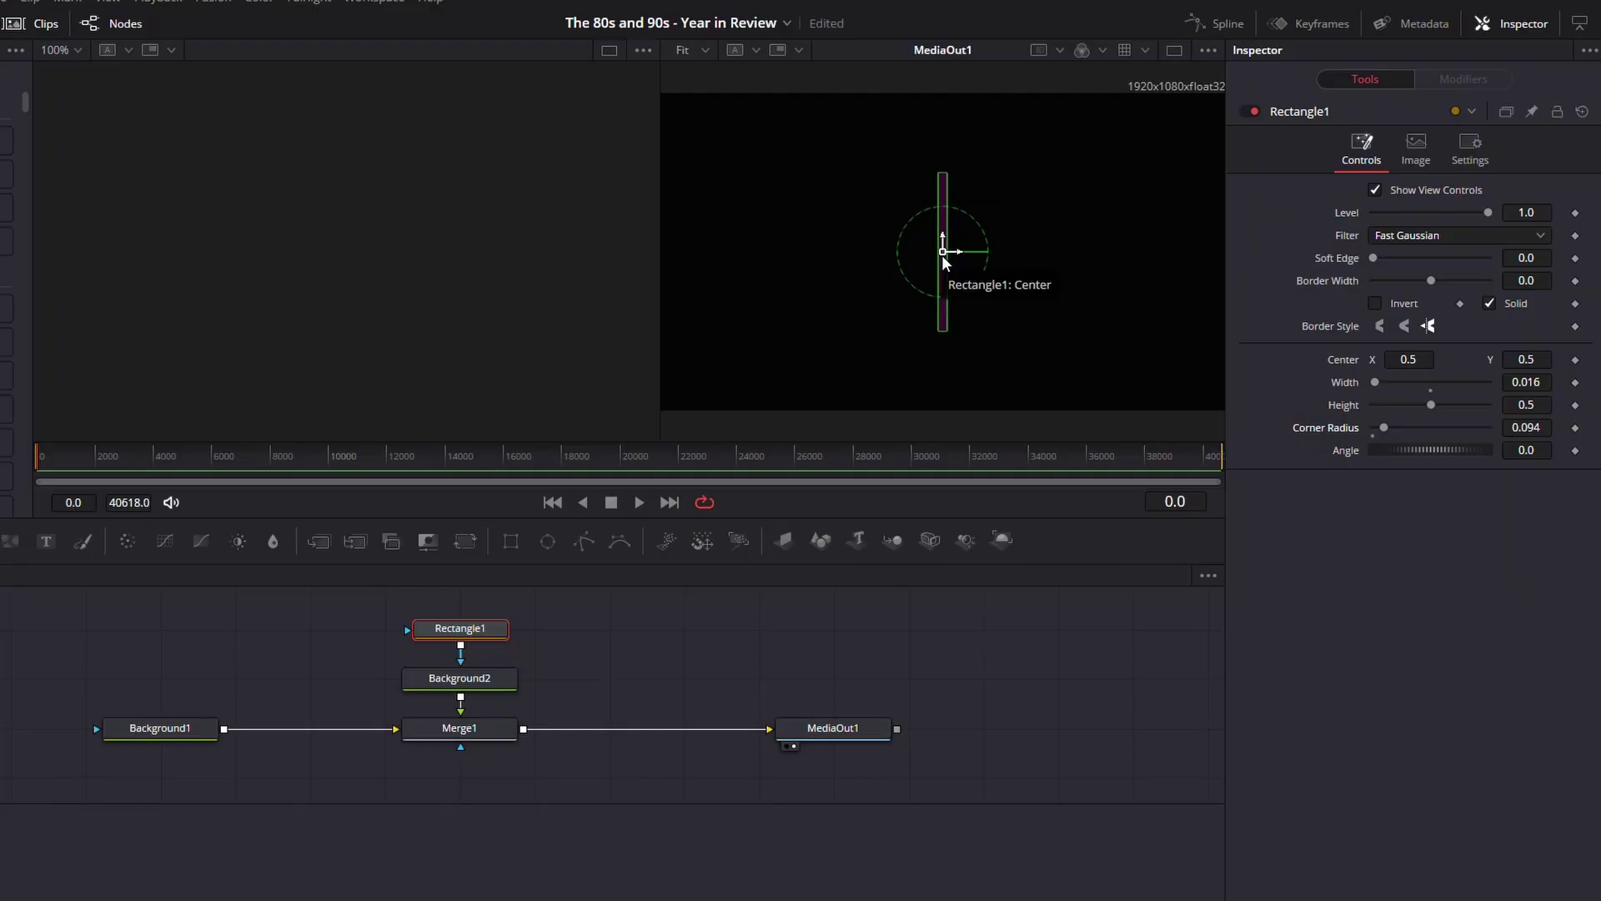
{"action": "left_click_drag", "start_coordinate": [943, 256], "coordinate": [760, 247]}
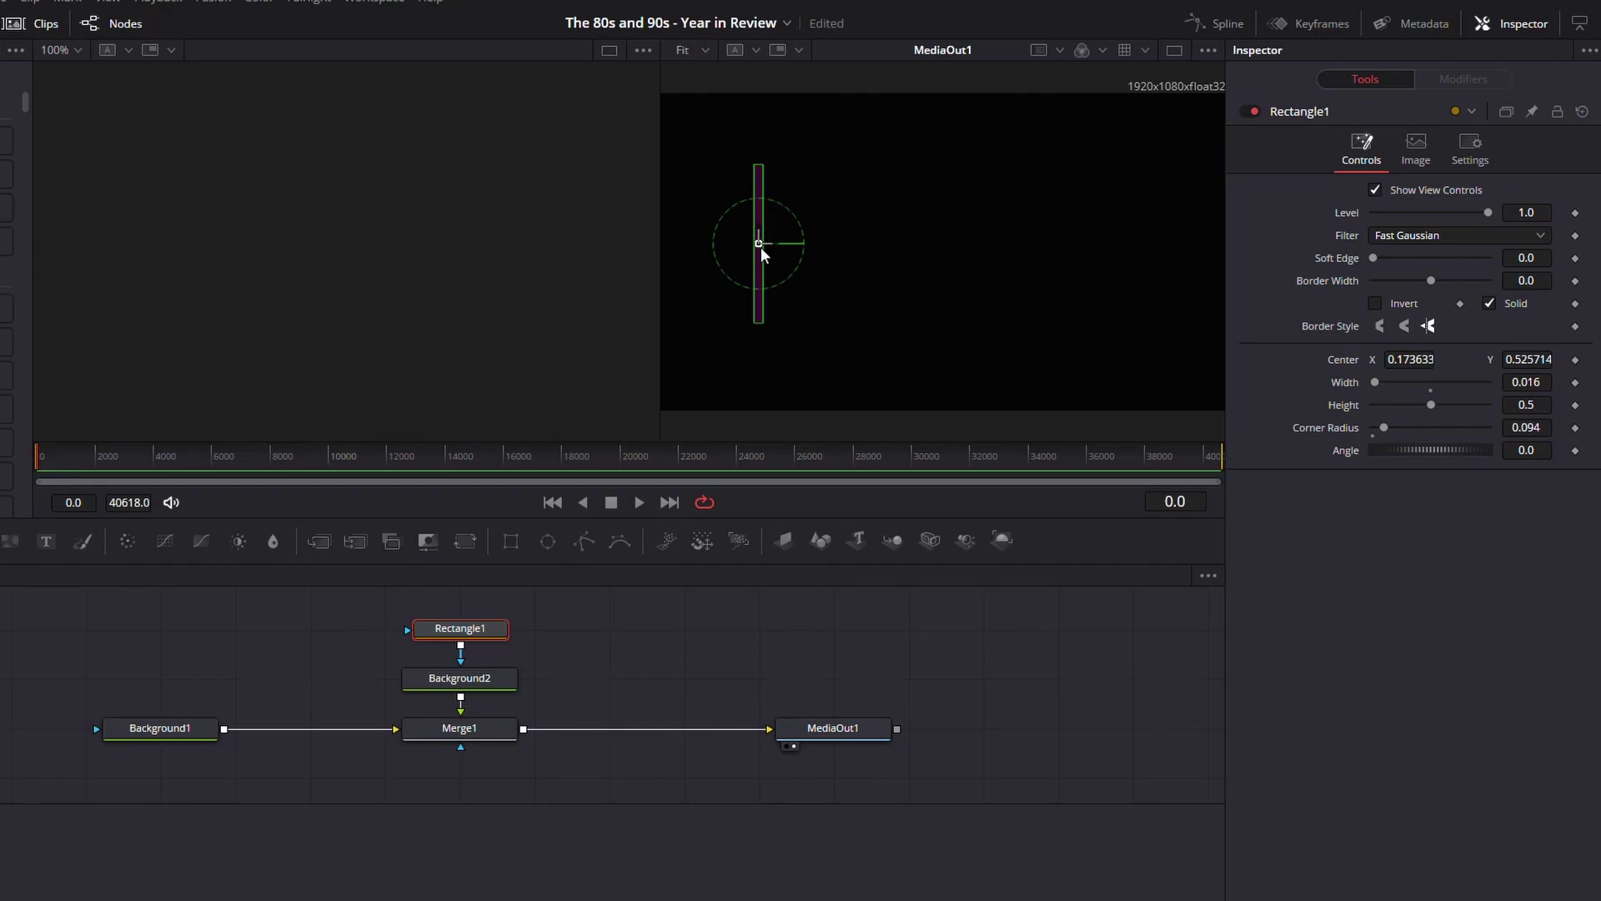
Insert a Duplicate node between Background2 and Merge1, and realign Background1 and MediaOut1 with the Merge node.
{"action": "left_click", "coordinate": [459, 684]}
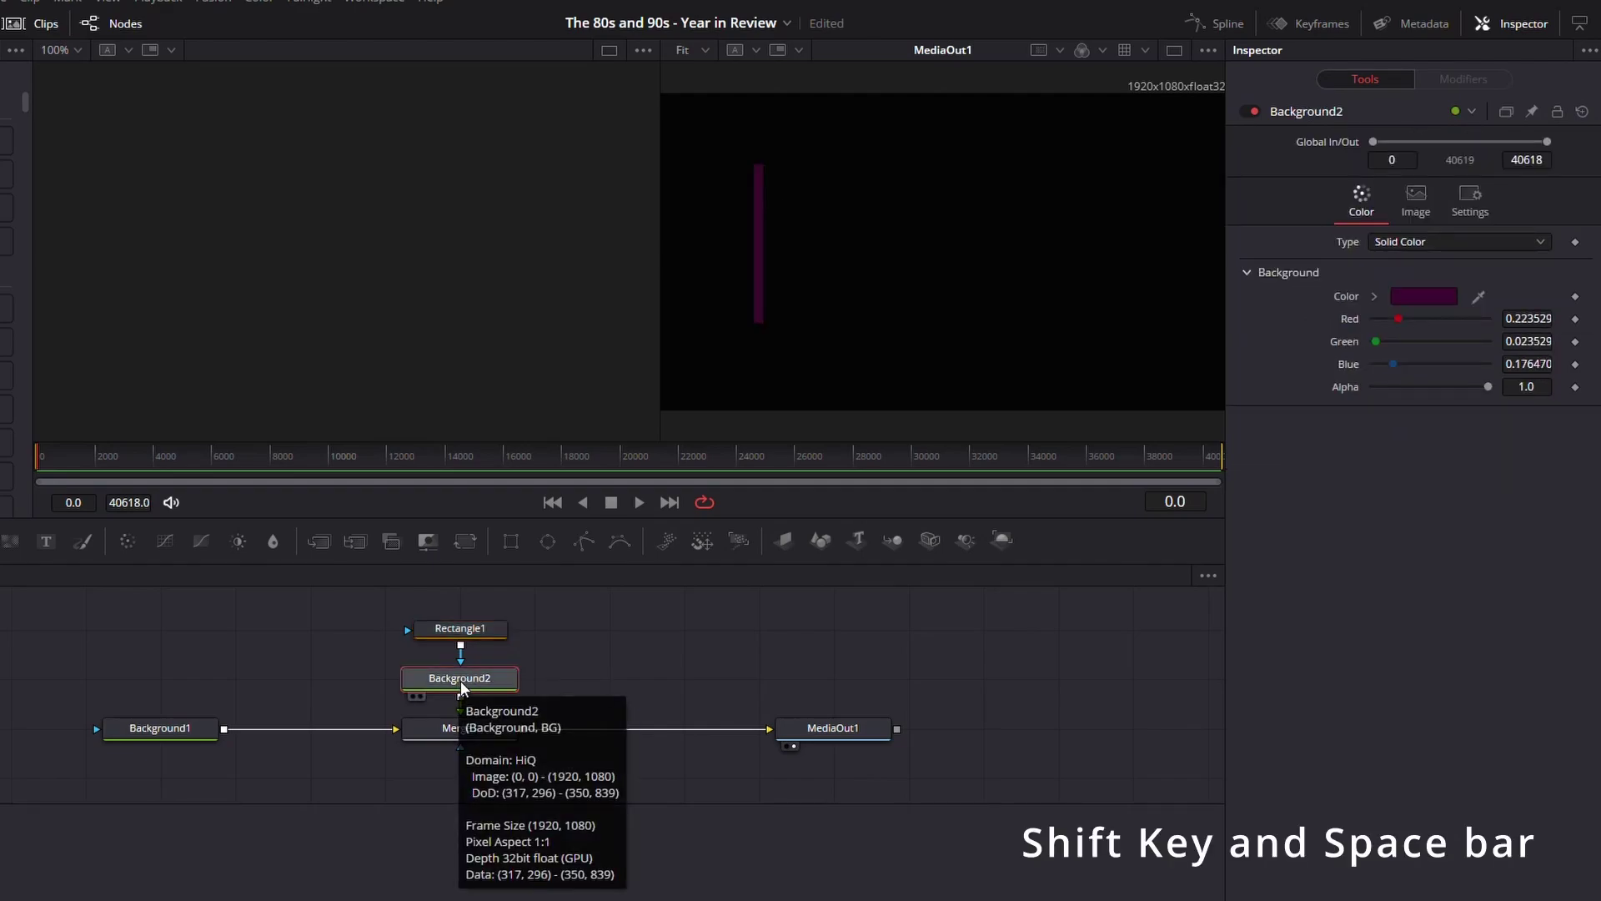
{"action": "key", "text": "shift+space"}
{"action": "type", "text": "dupl"}
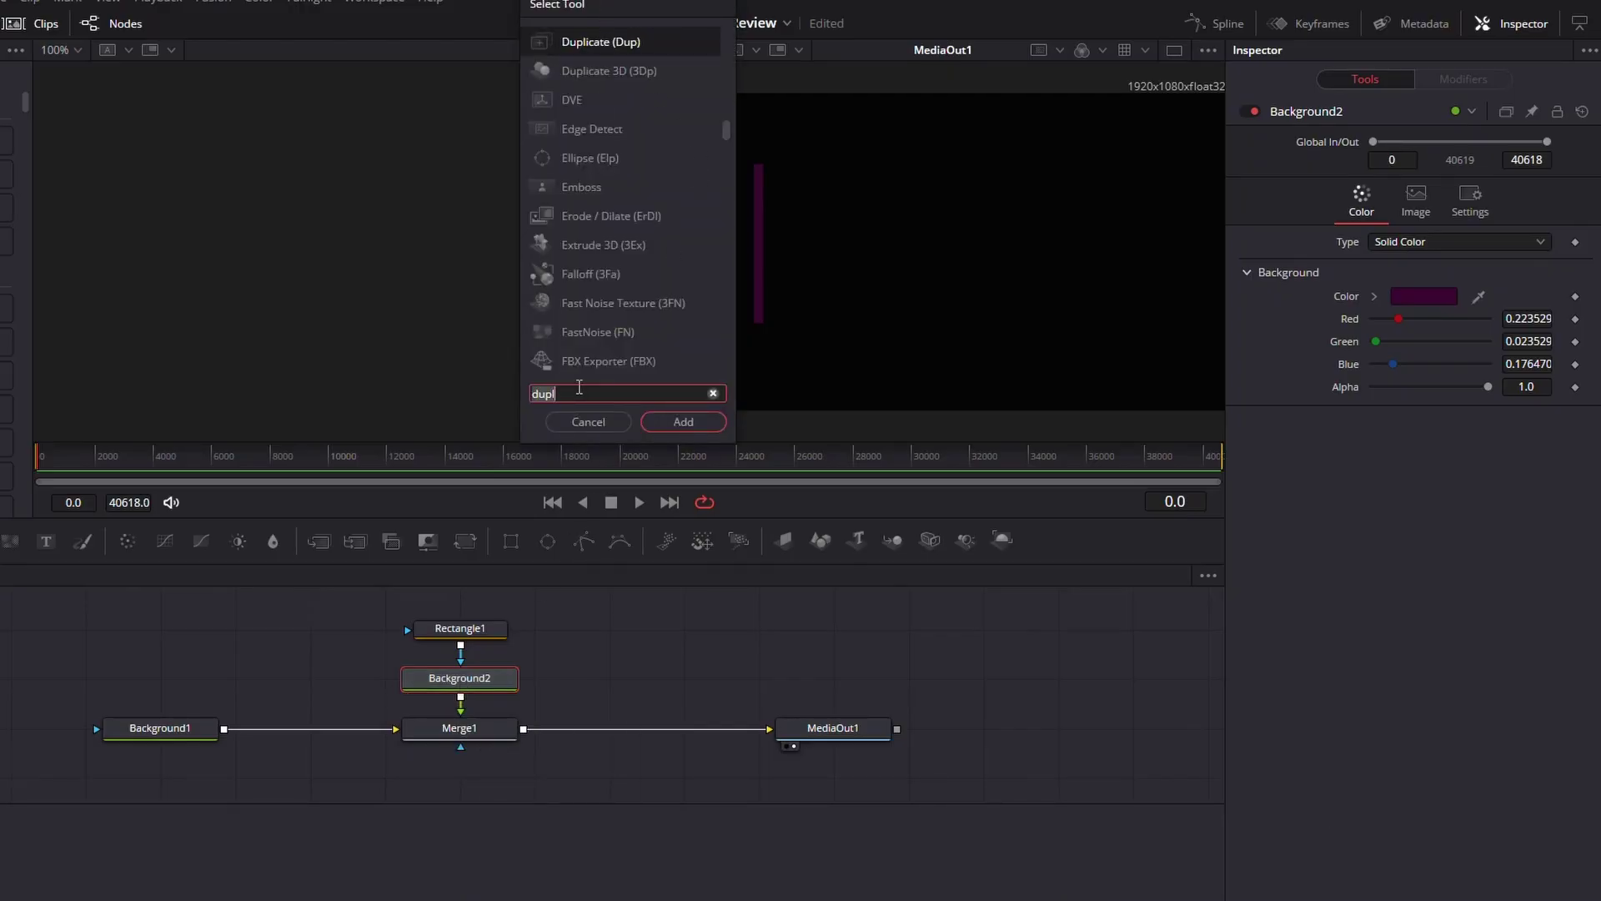
{"action": "type", "text": "du"}
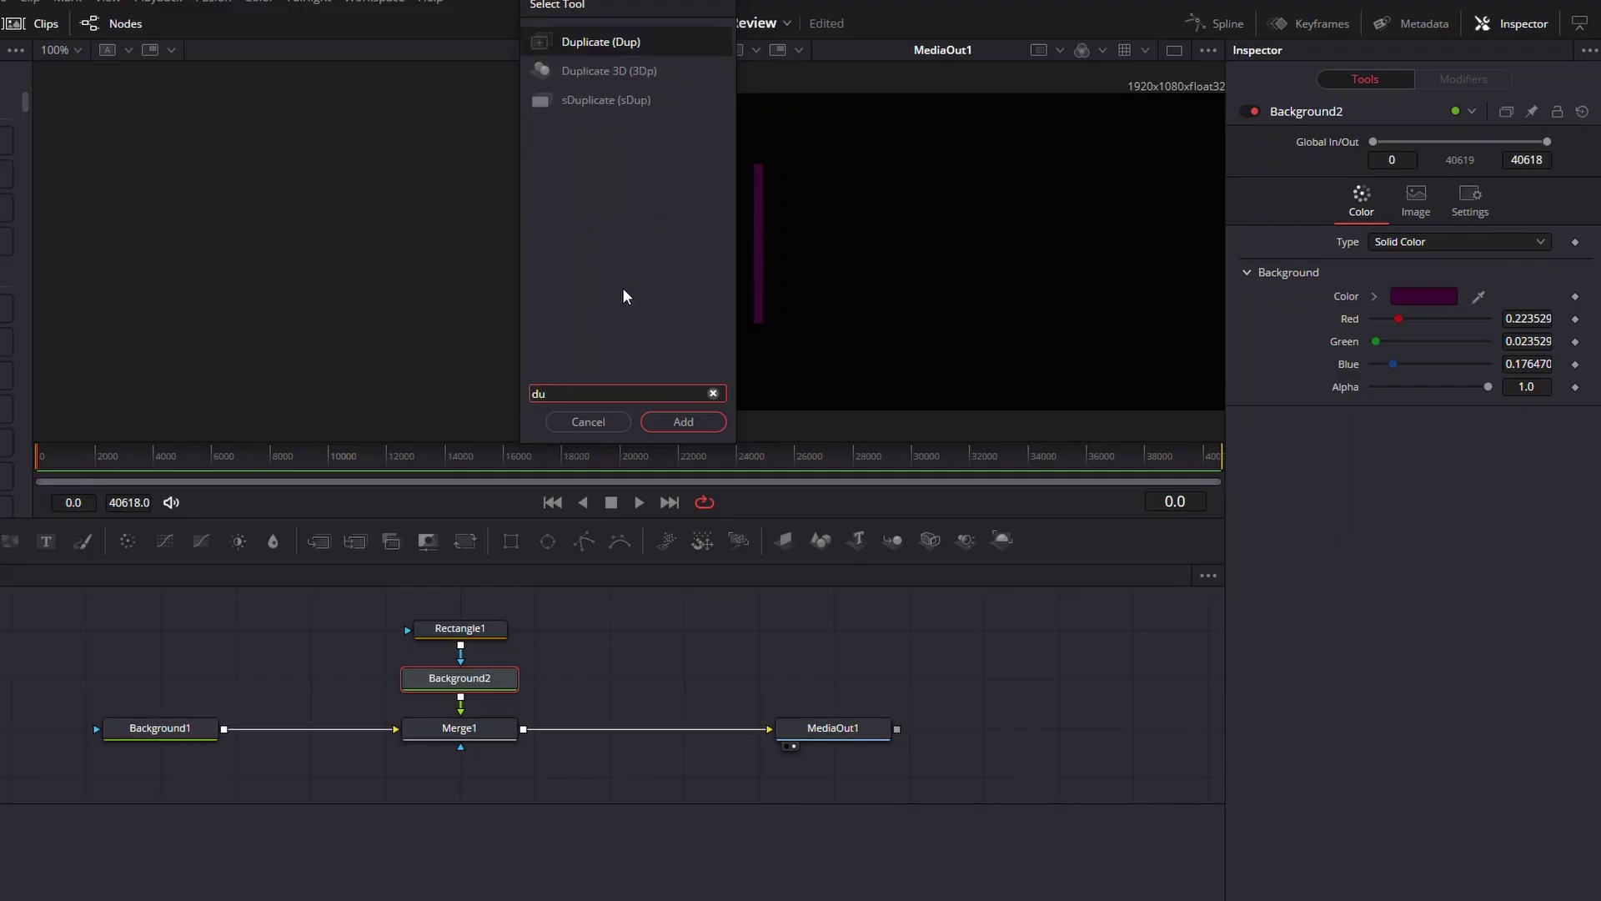
{"action": "type", "text": "plicate"}
{"action": "left_click", "coordinate": [682, 421]}
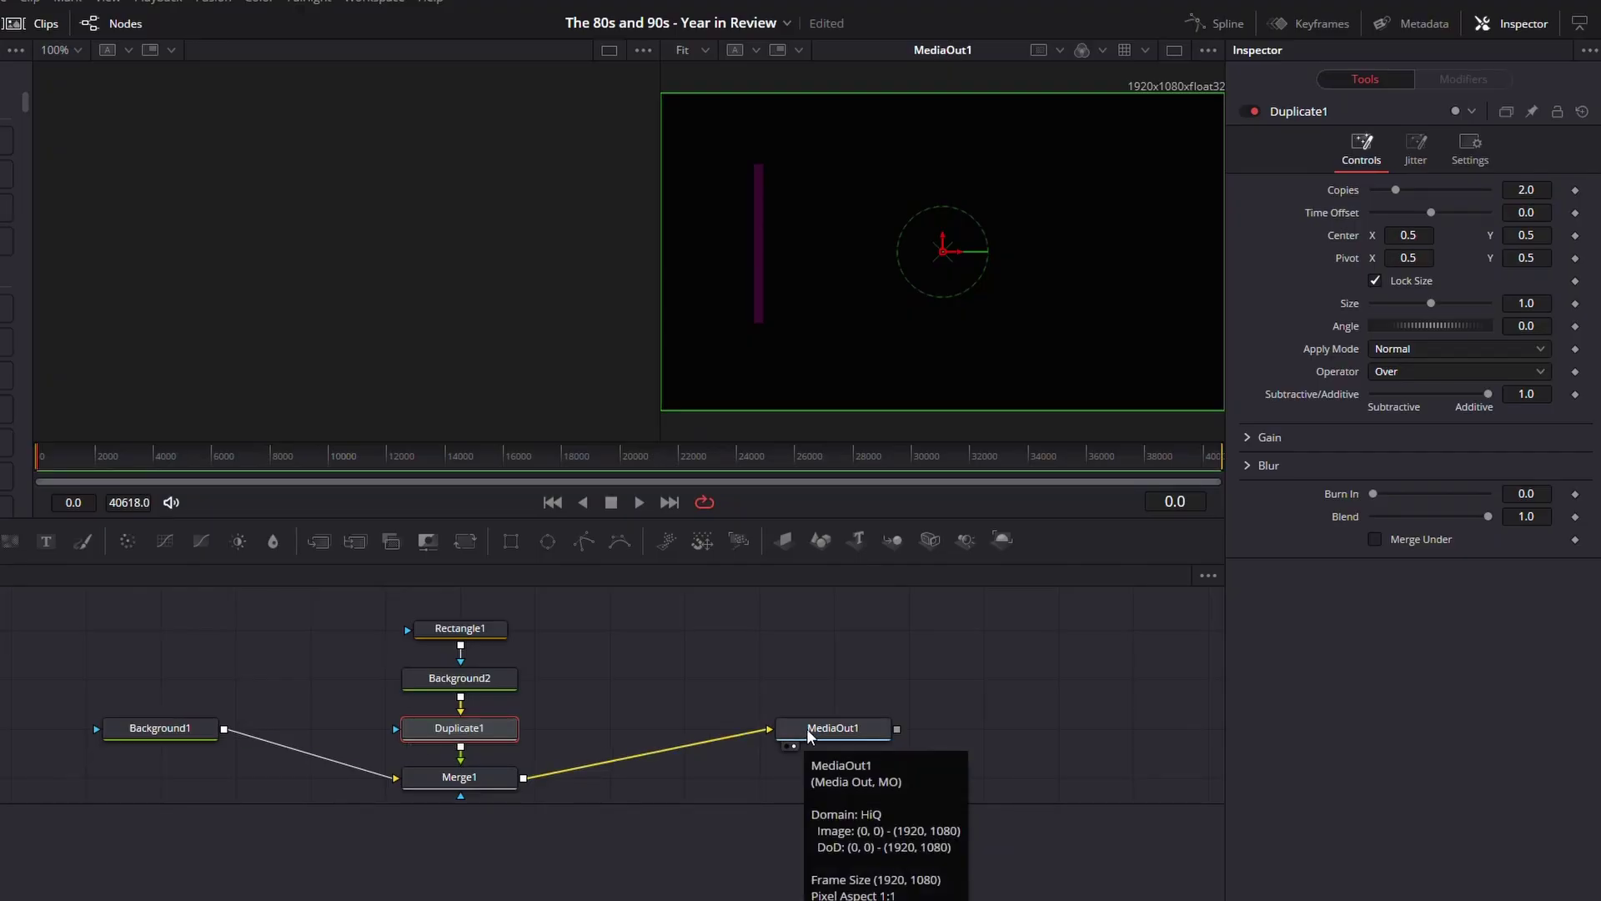
{"action": "left_click_drag", "start_coordinate": [805, 737], "coordinate": [805, 787]}
{"action": "left_click_drag", "start_coordinate": [156, 738], "coordinate": [158, 775]}
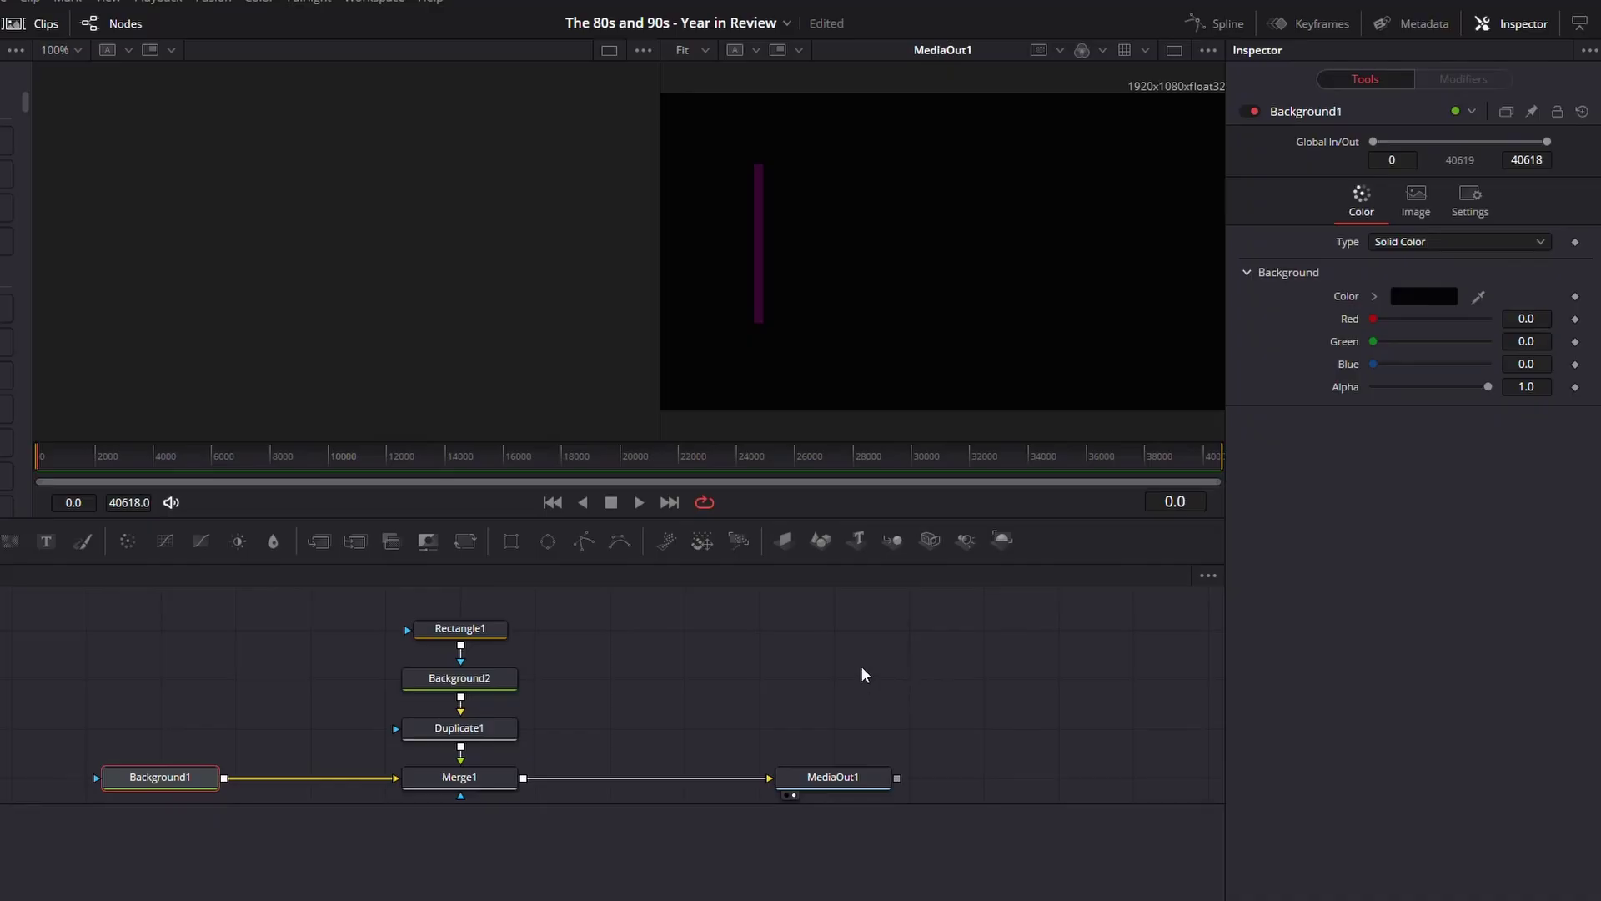
Raise Duplicate1's Copies and shift its Center X to produce a row of ten evenly spaced bars.
{"action": "left_click", "coordinate": [493, 729]}
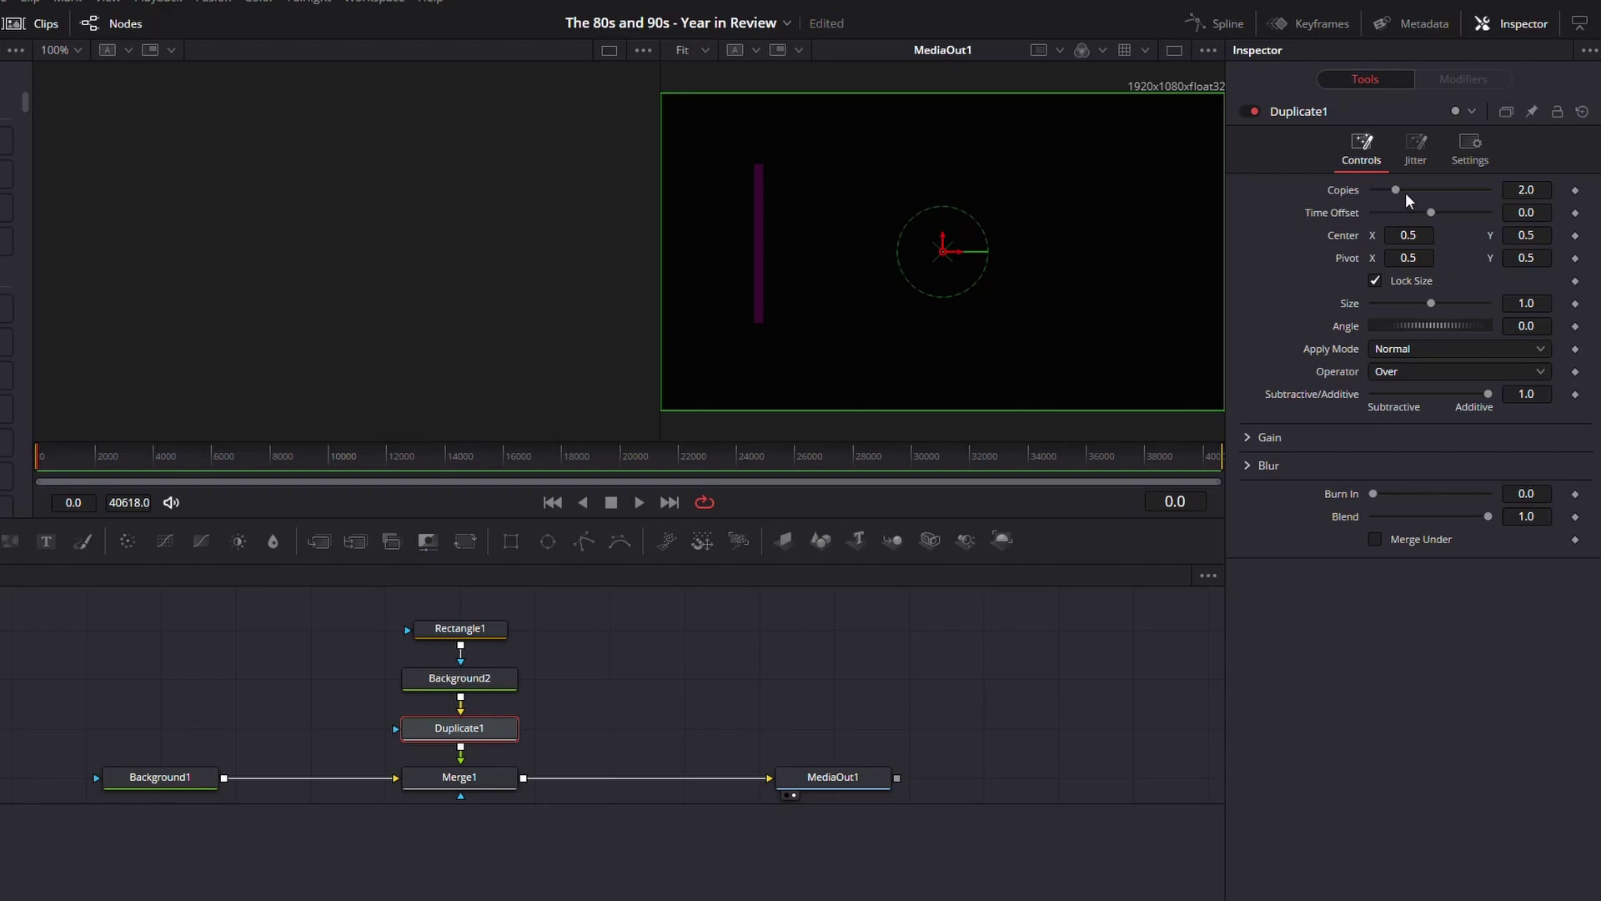
{"action": "left_click_drag", "start_coordinate": [1398, 188], "coordinate": [1482, 192]}
{"action": "left_click_drag", "start_coordinate": [1407, 235], "coordinate": [1423, 235]}
Add a MIDI Extractor modifier to the Height of Rectangle1.
{"action": "left_click", "coordinate": [462, 628]}
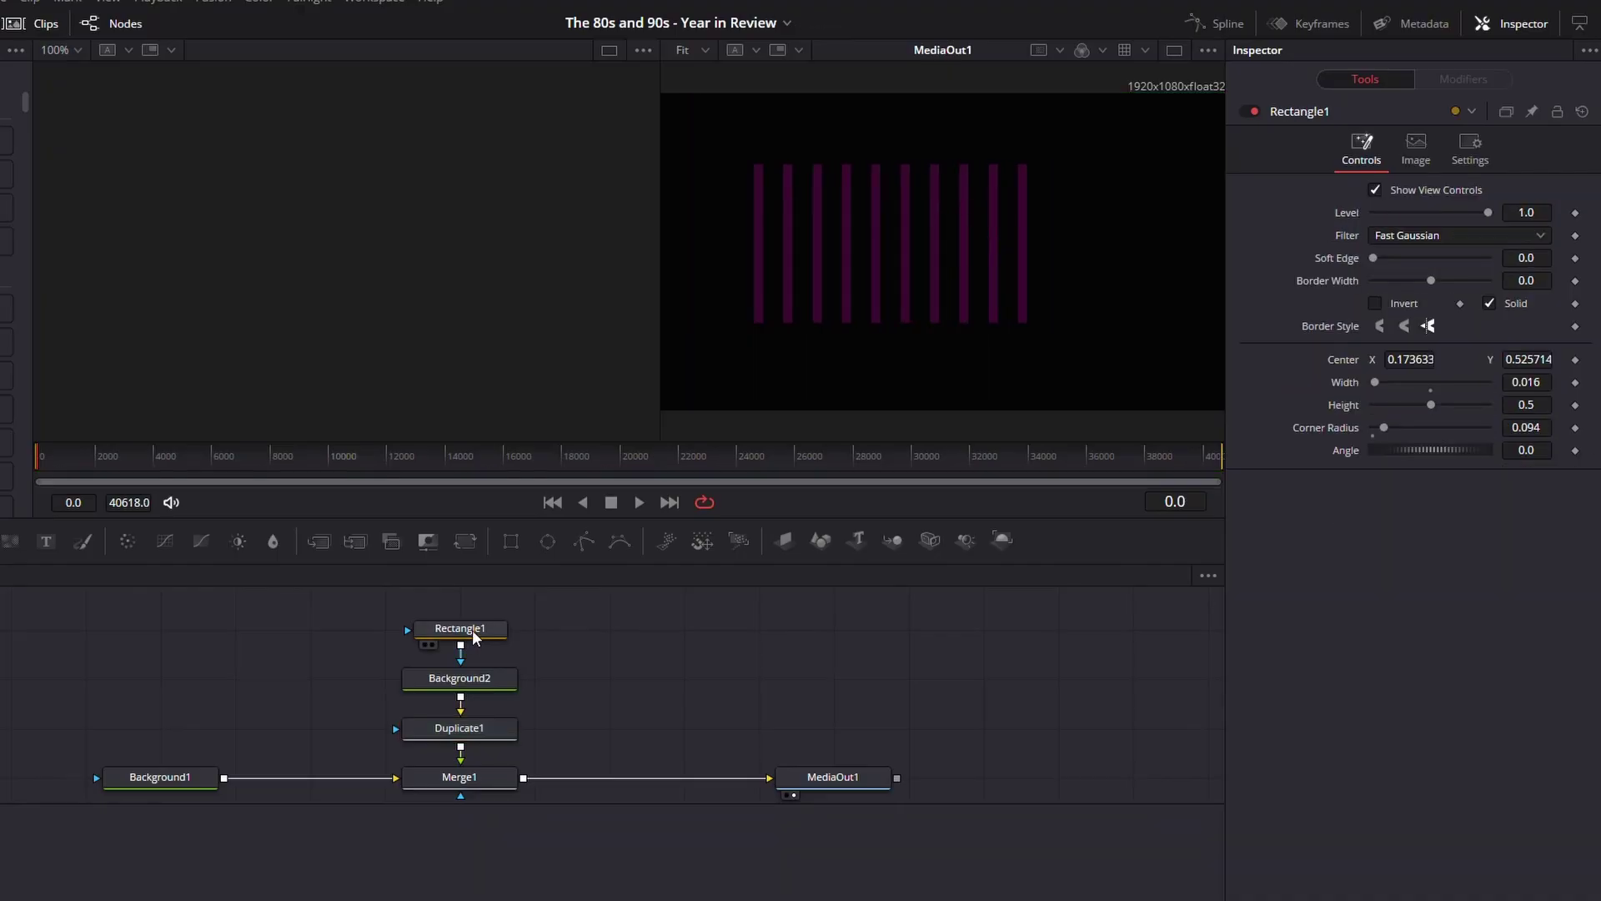
{"action": "right_click", "coordinate": [1328, 384]}
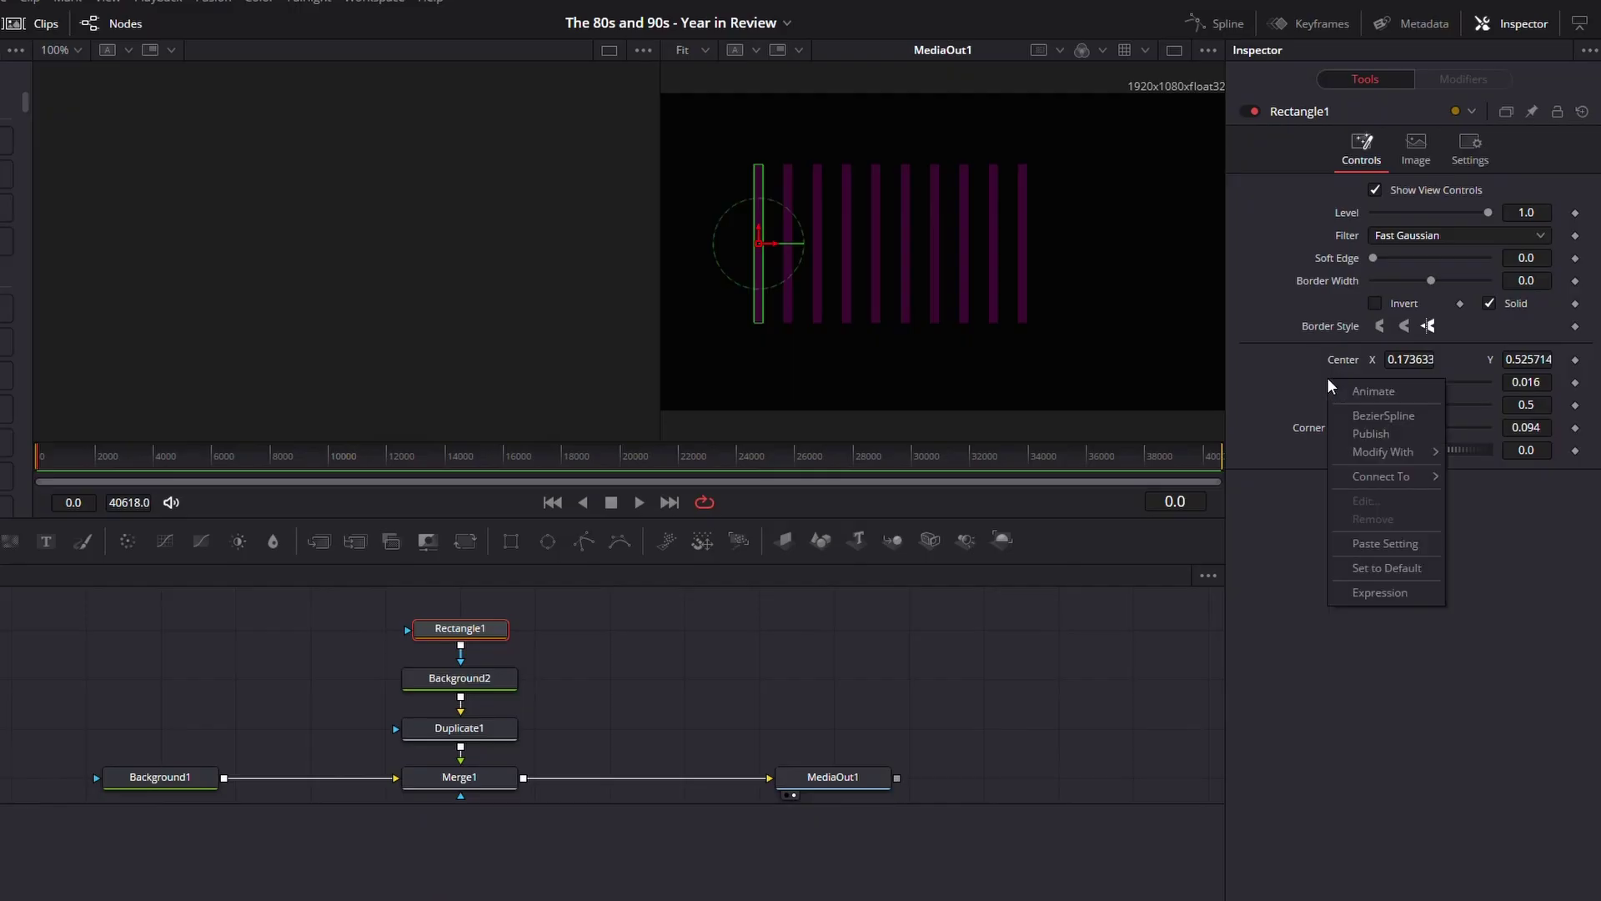
{"action": "key", "text": "Escape"}
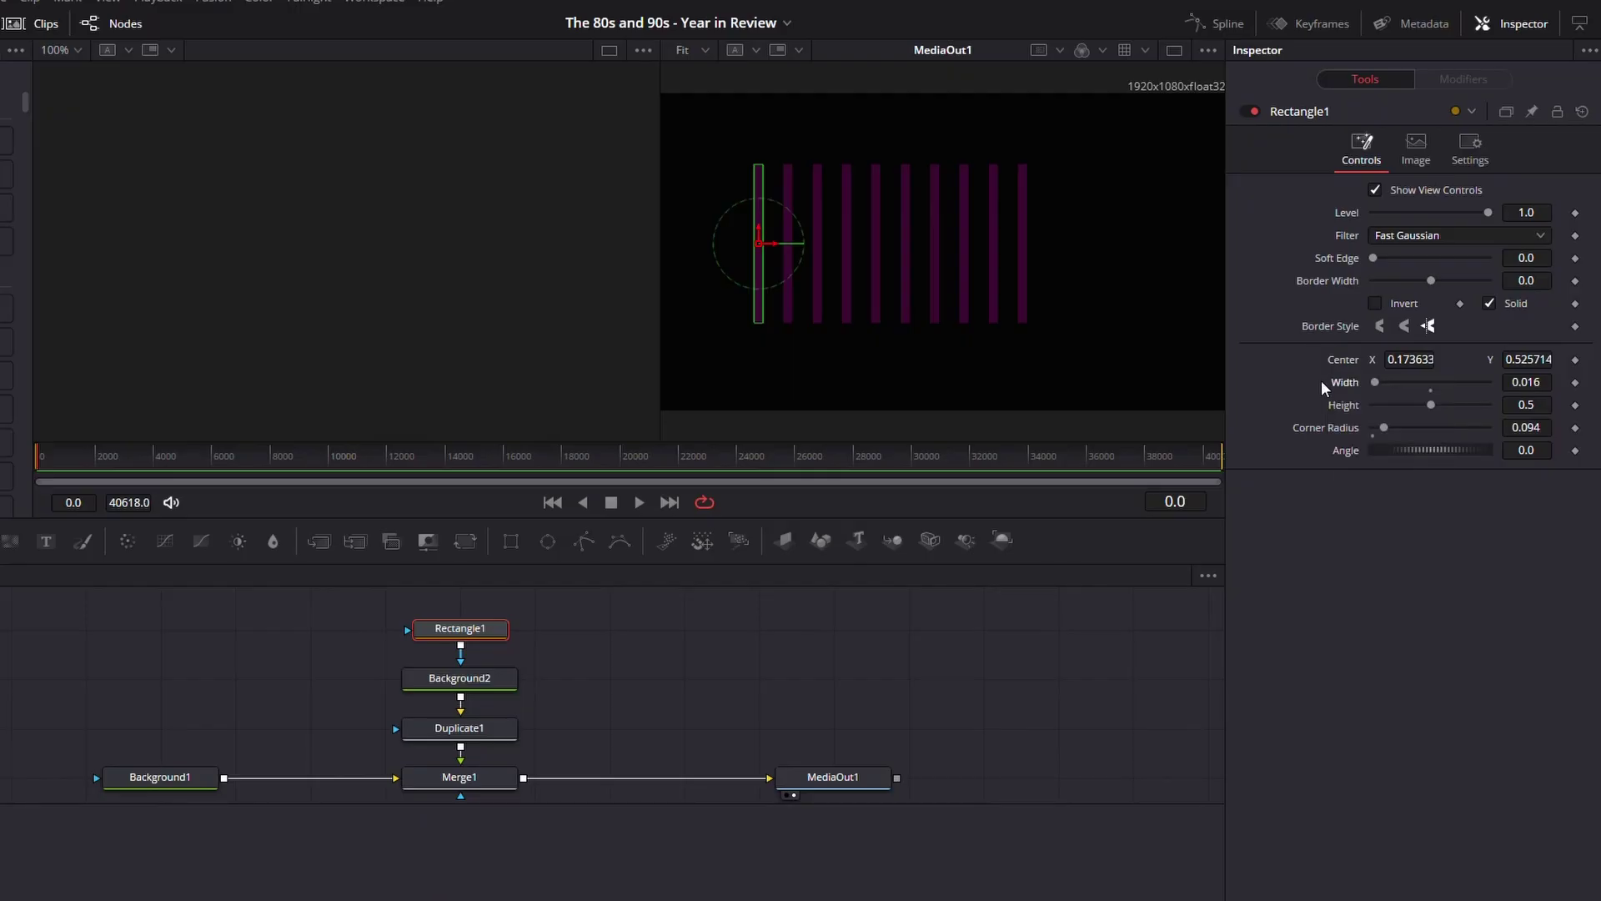
{"action": "right_click", "coordinate": [1329, 403]}
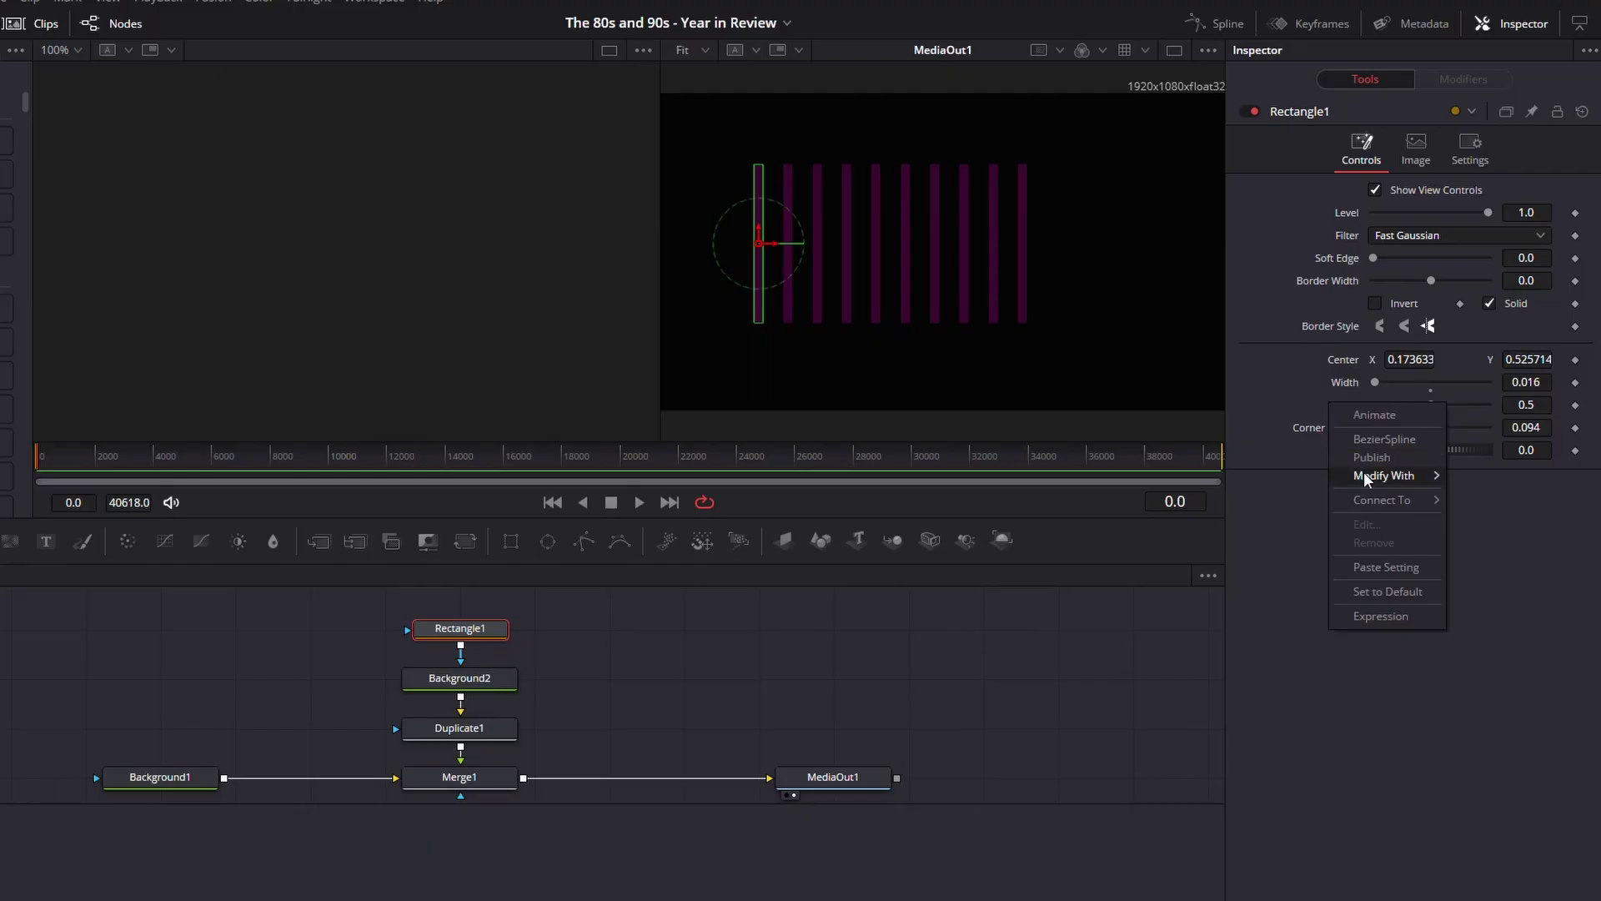
{"action": "mouse_move", "coordinate": [1362, 473]}
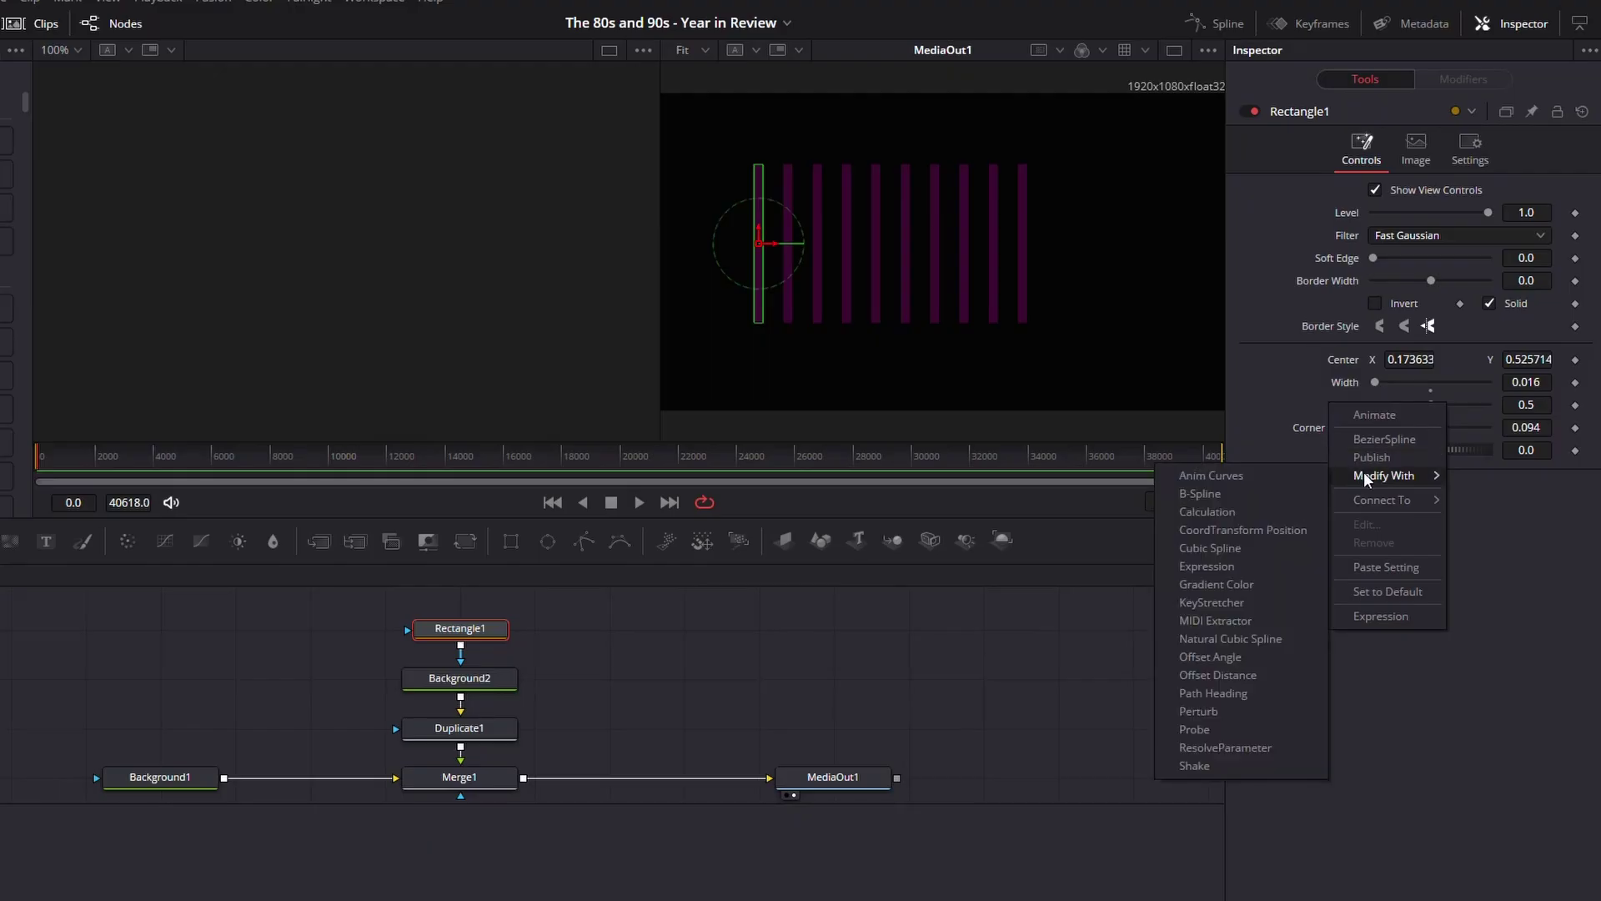
{"action": "left_click", "coordinate": [1202, 622]}
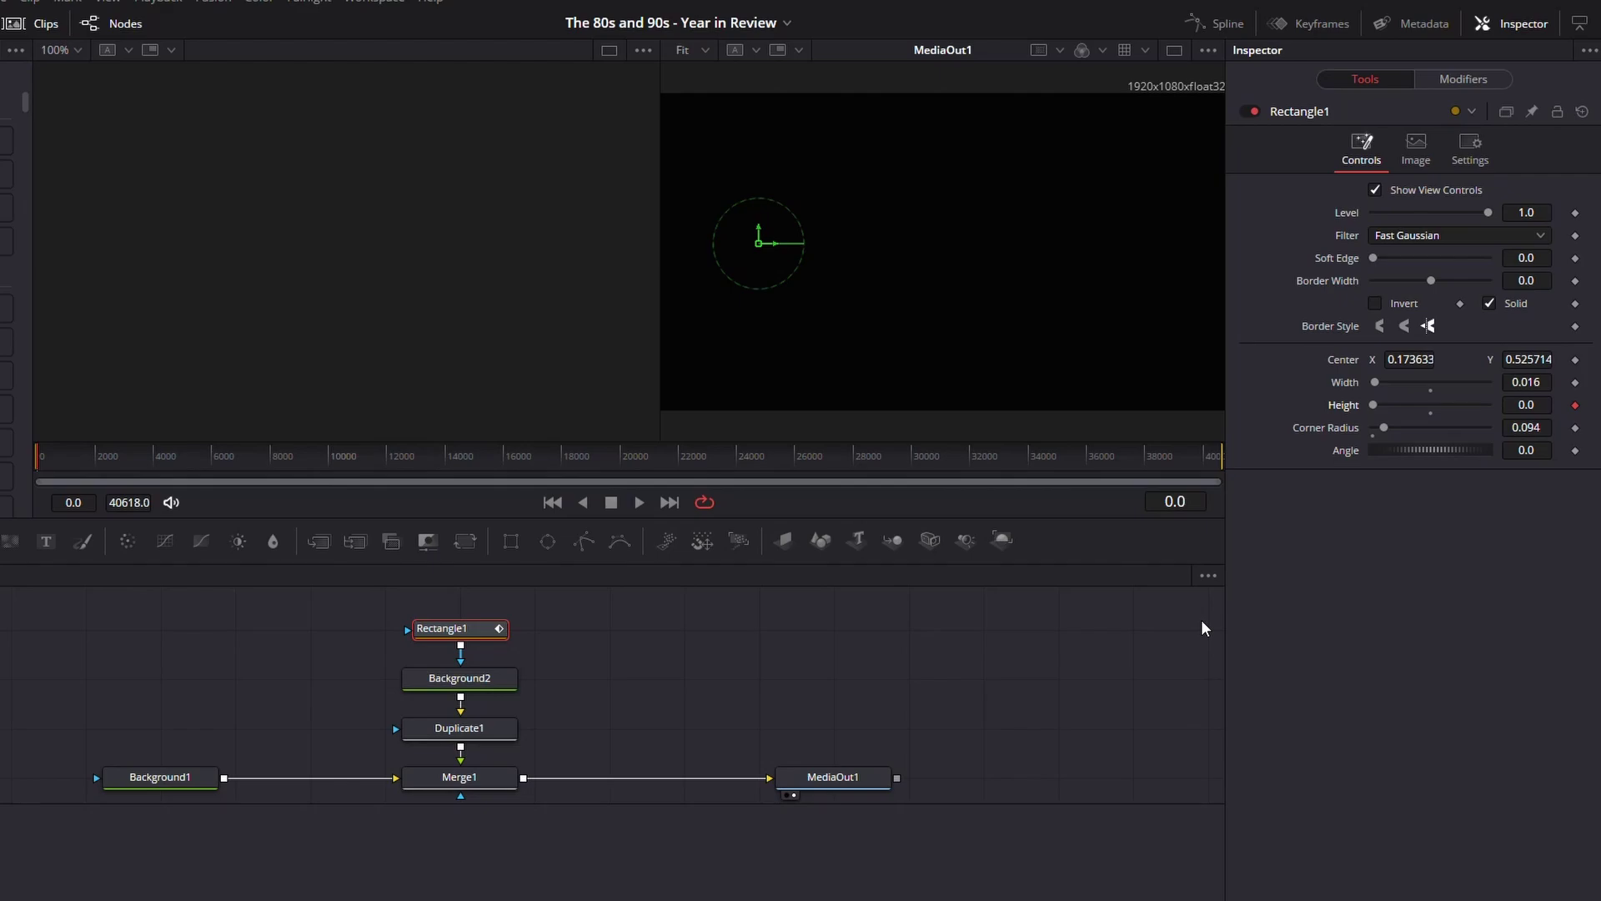
Load the MIDI file "1980 mp3 all in one 2 midi" from the show's 1980 episode folder into the MIDI Extractor modifier.
{"action": "left_click", "coordinate": [1464, 80]}
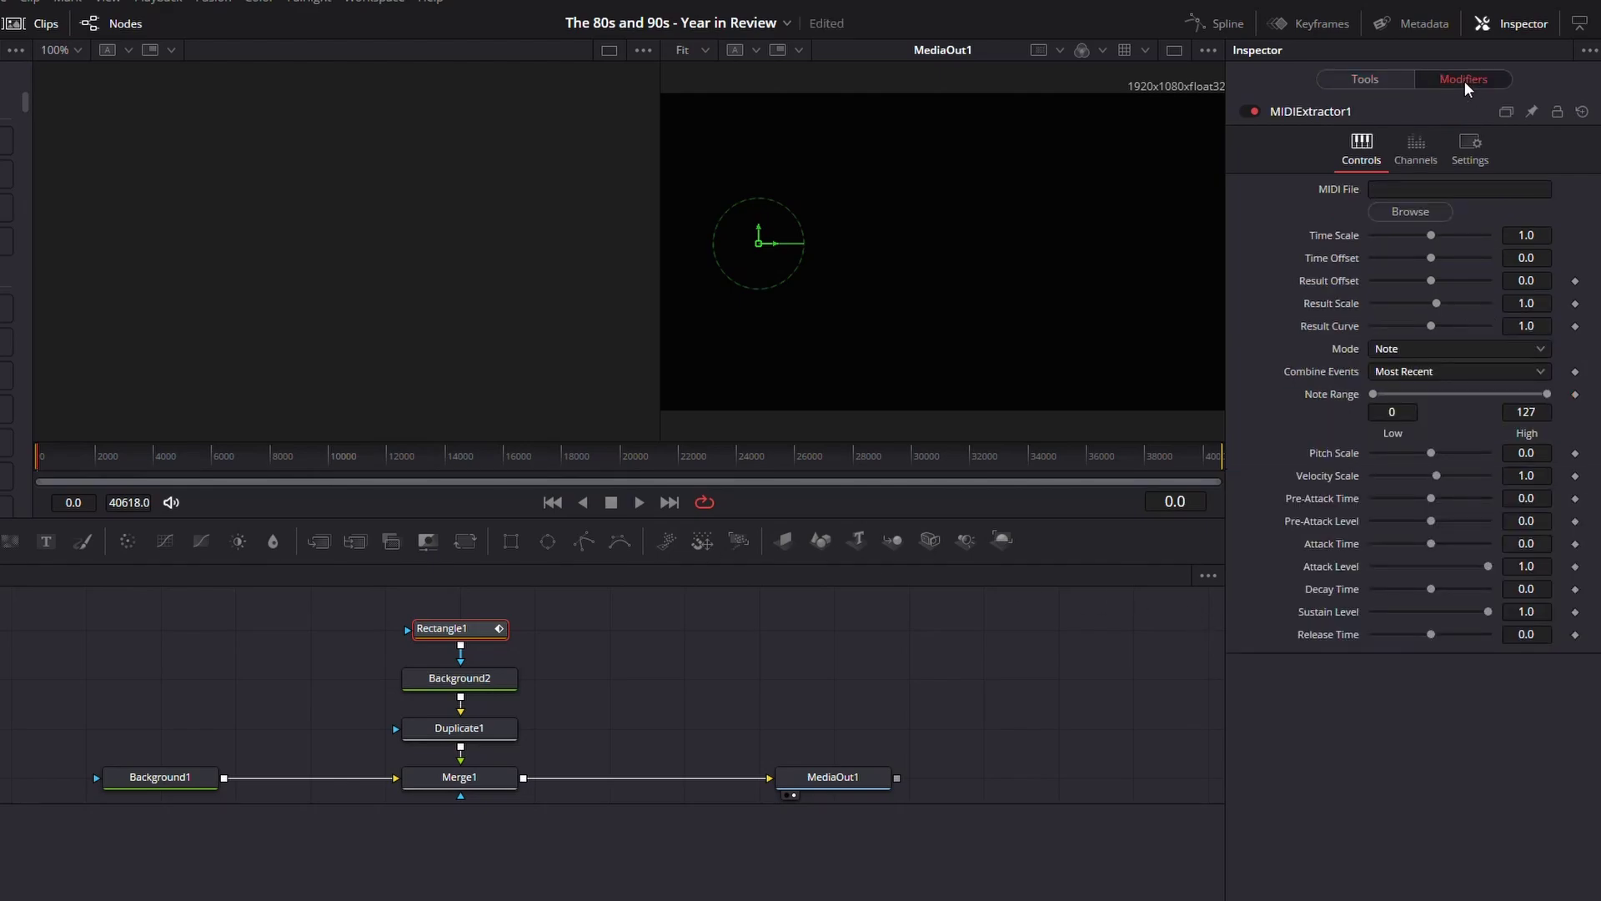
{"action": "left_click", "coordinate": [1410, 212]}
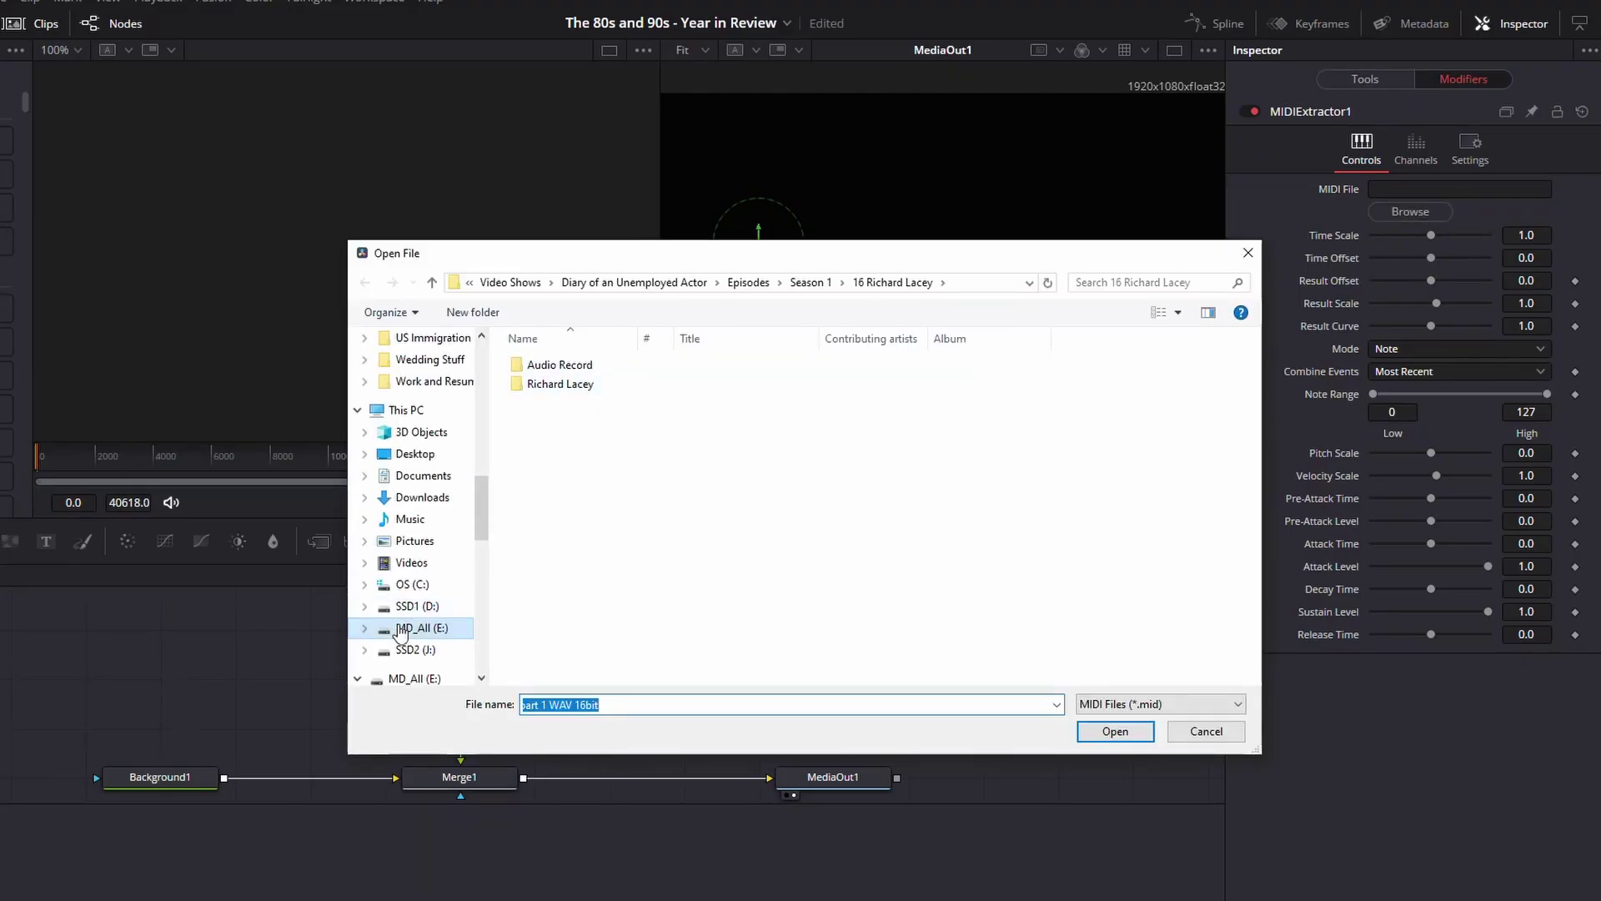
{"action": "left_click", "coordinate": [401, 630]}
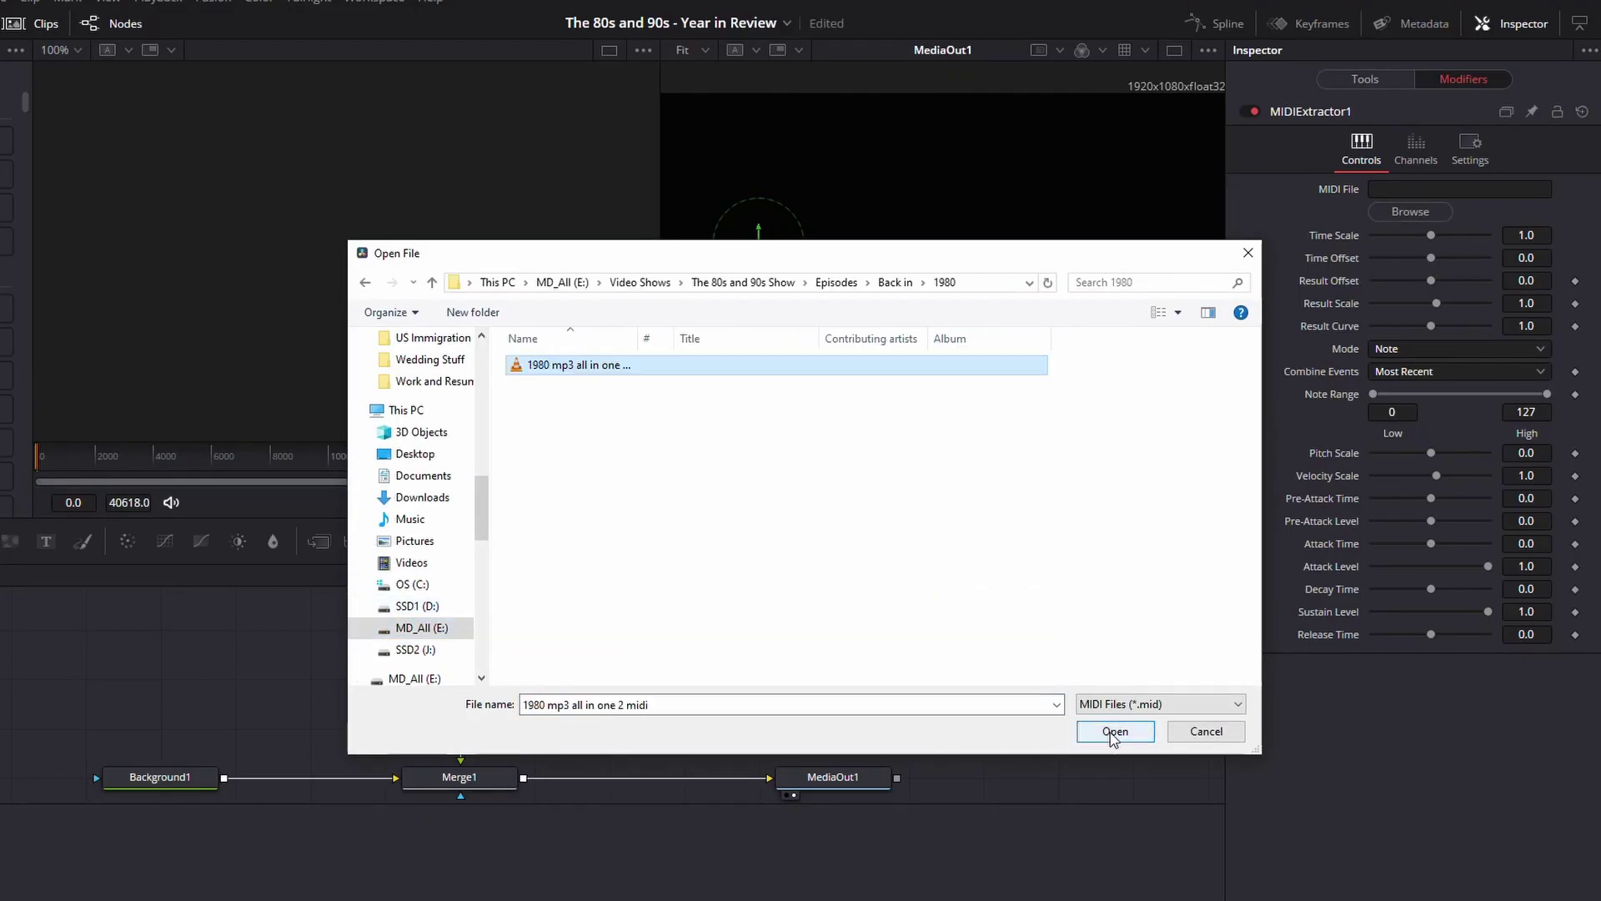
{"action": "left_click", "coordinate": [1115, 730]}
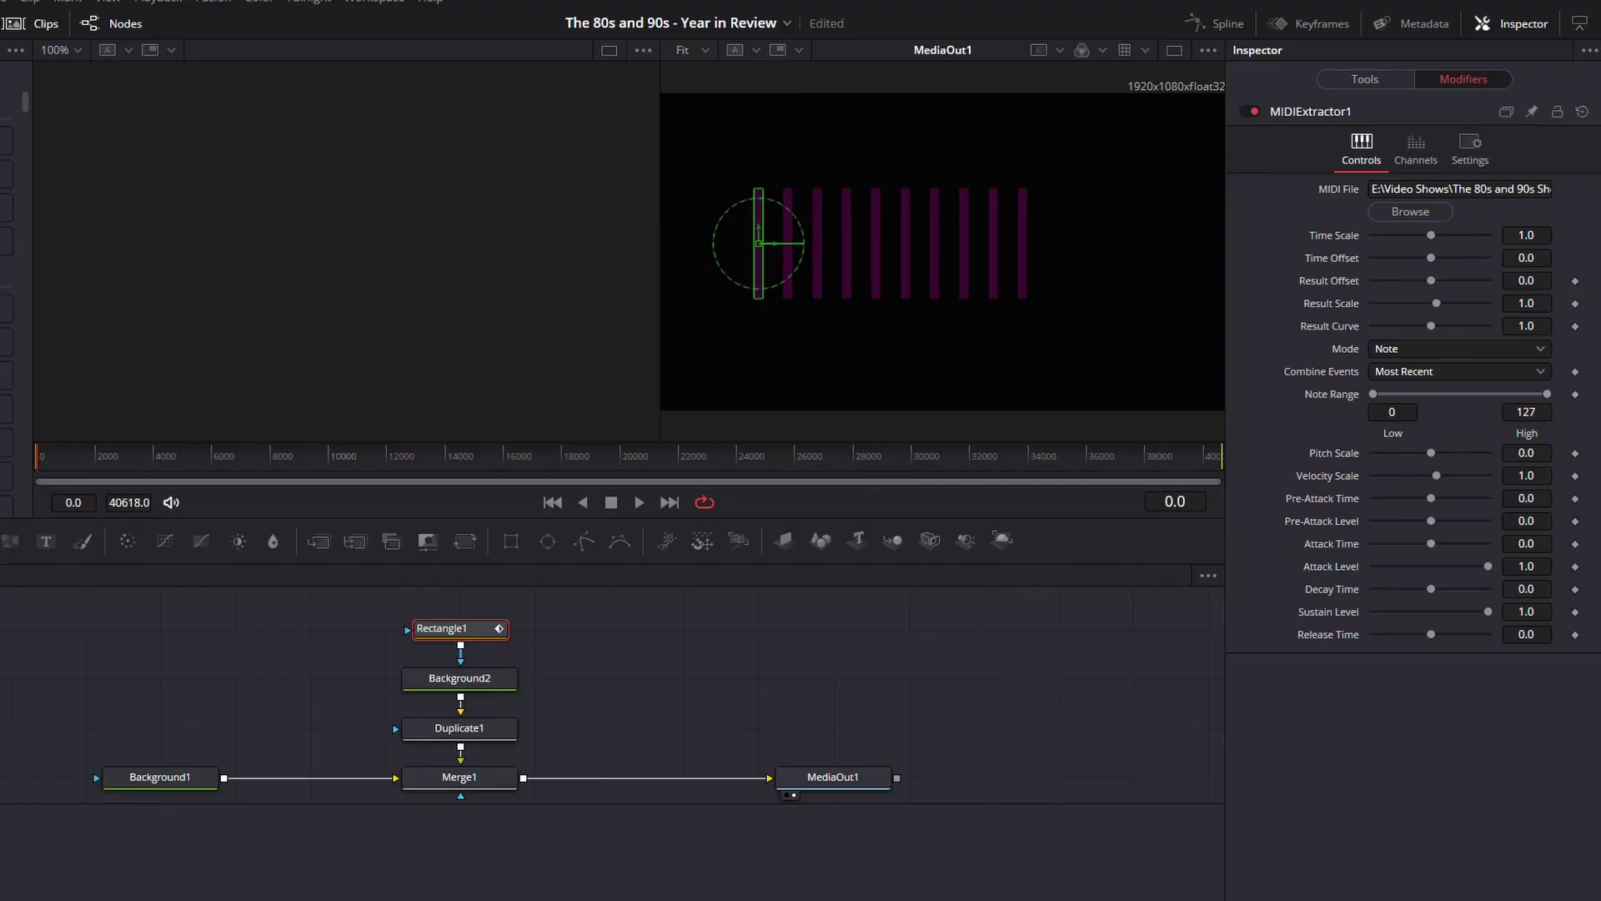
Set the MIDI Extractor's Combine Events to Sum and Result Scale to 0.3, and play back the bars briefly.
{"action": "left_click", "coordinate": [1408, 371]}
{"action": "left_click", "coordinate": [1394, 474]}
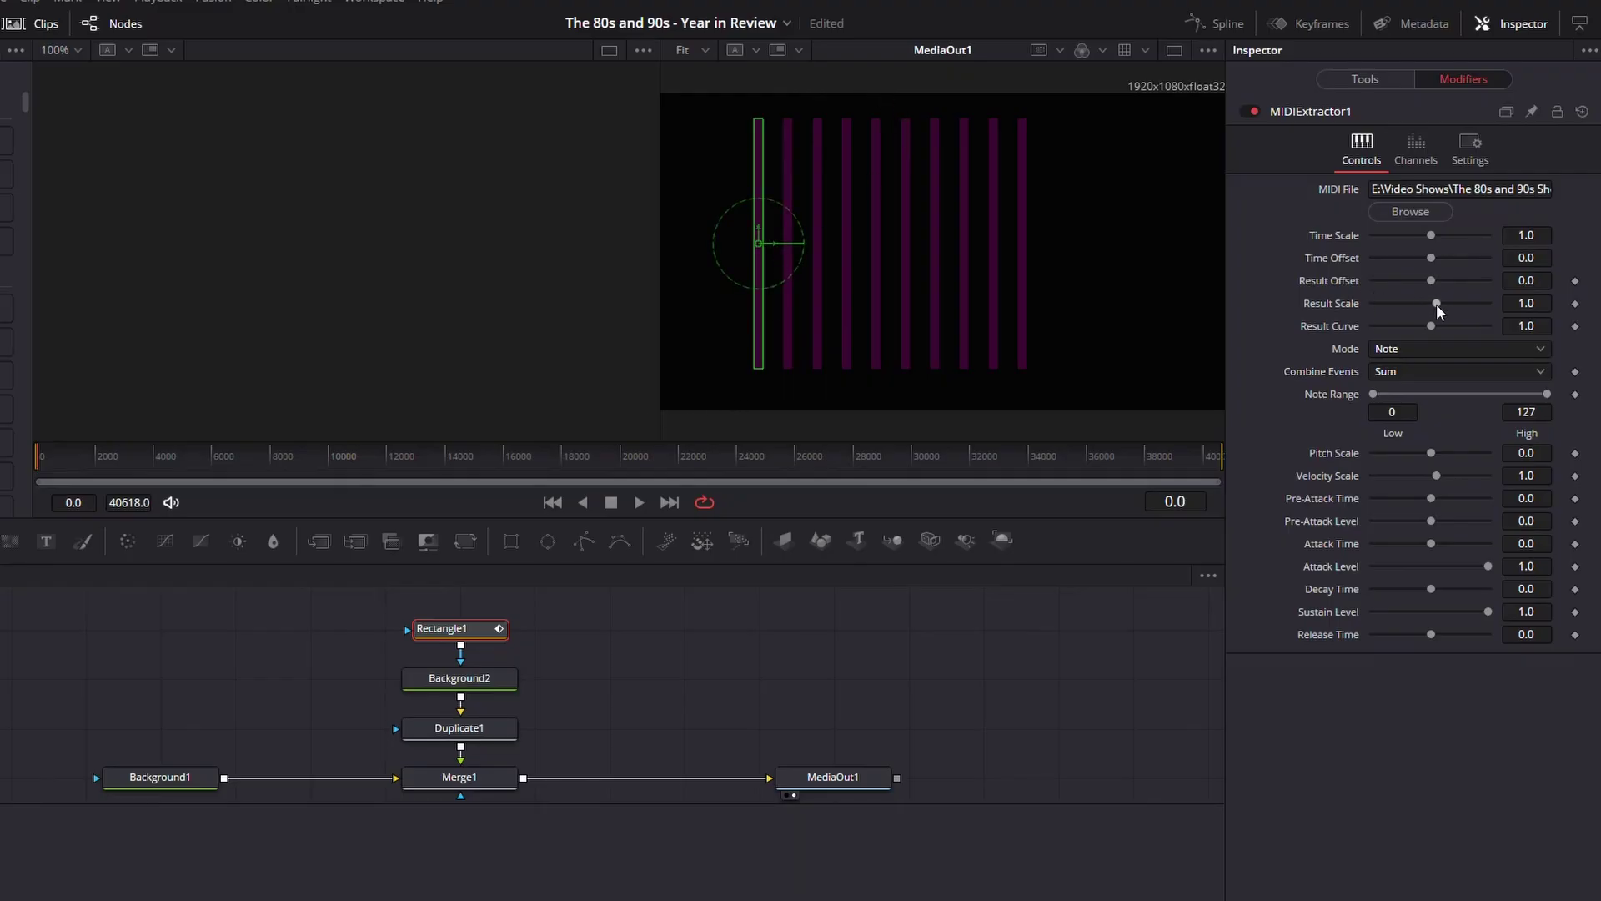
{"action": "left_click_drag", "start_coordinate": [1436, 304], "coordinate": [1432, 304]}
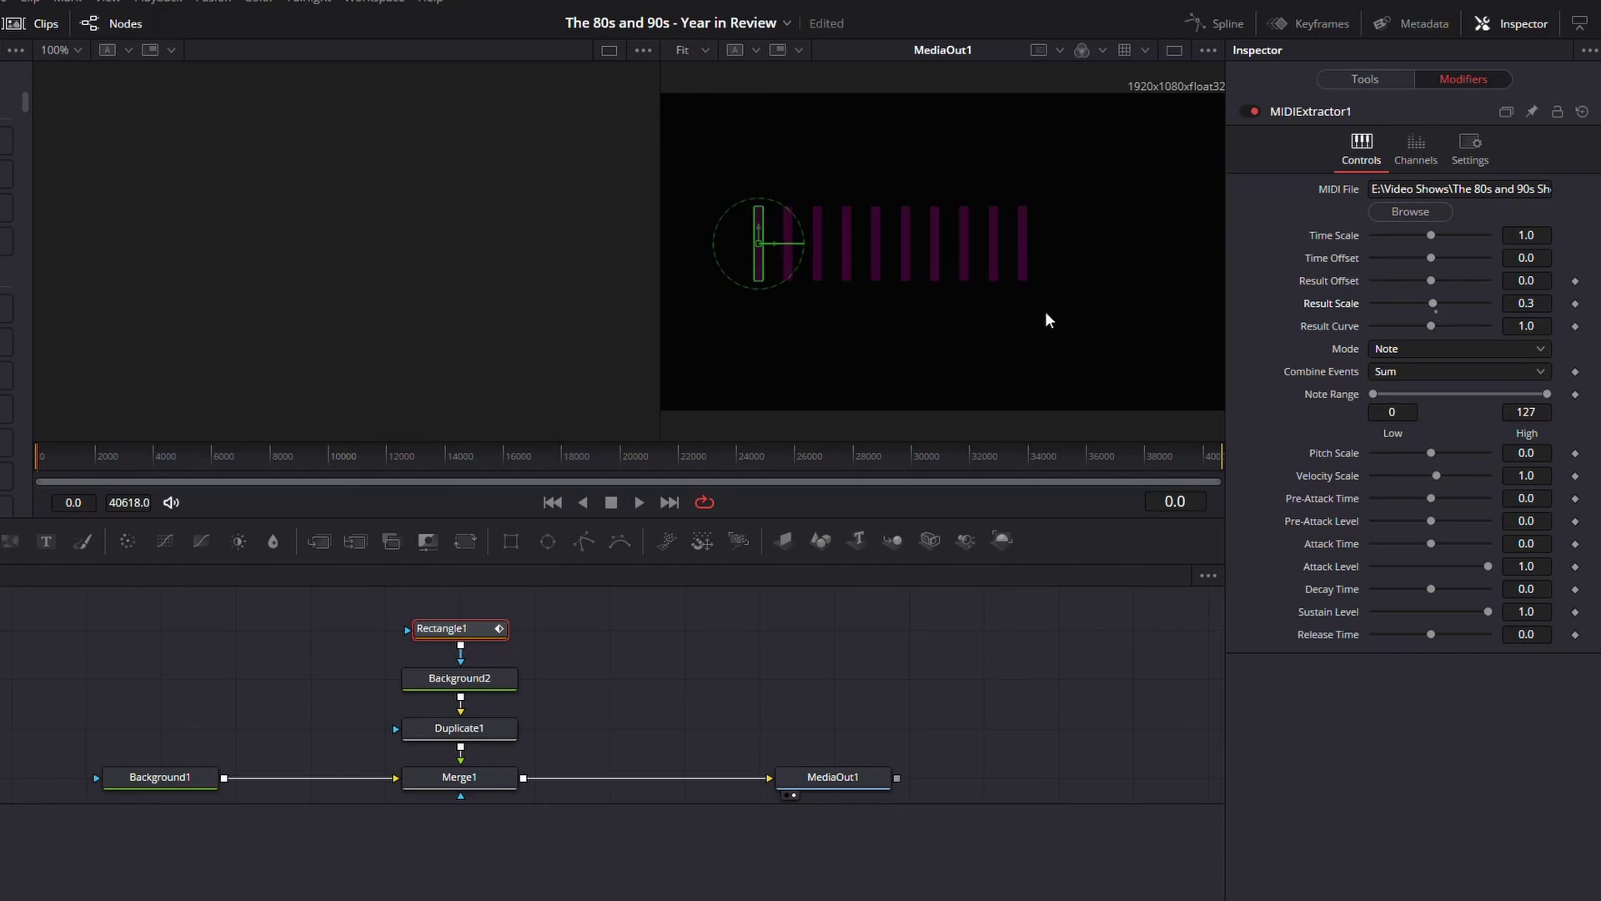
{"action": "left_click", "coordinate": [642, 502]}
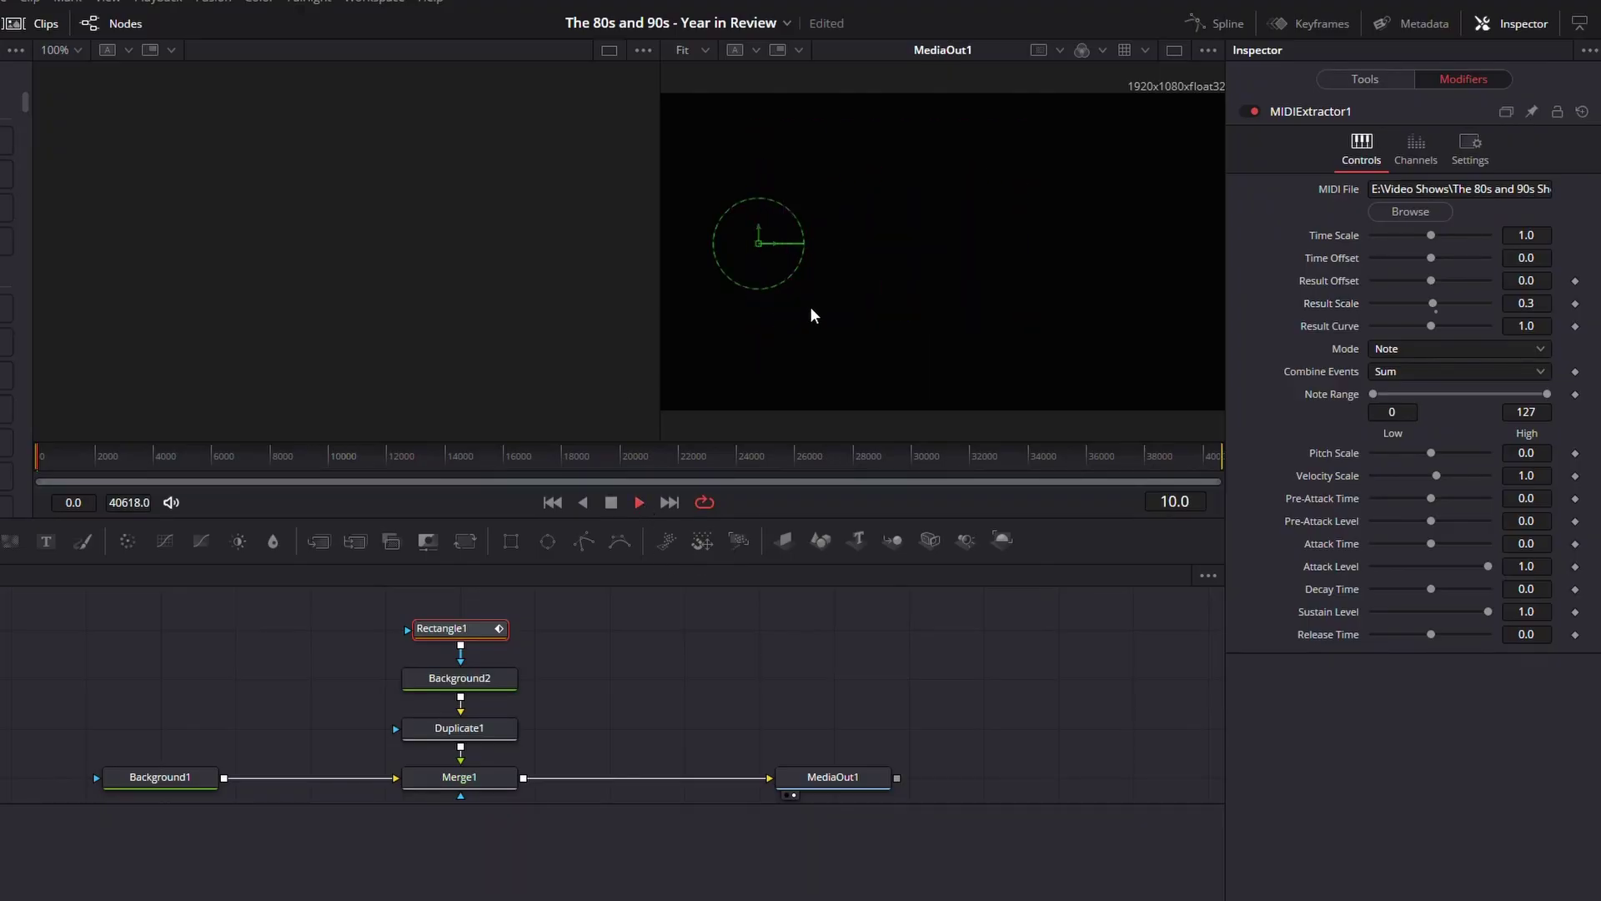
{"action": "left_click", "coordinate": [615, 501]}
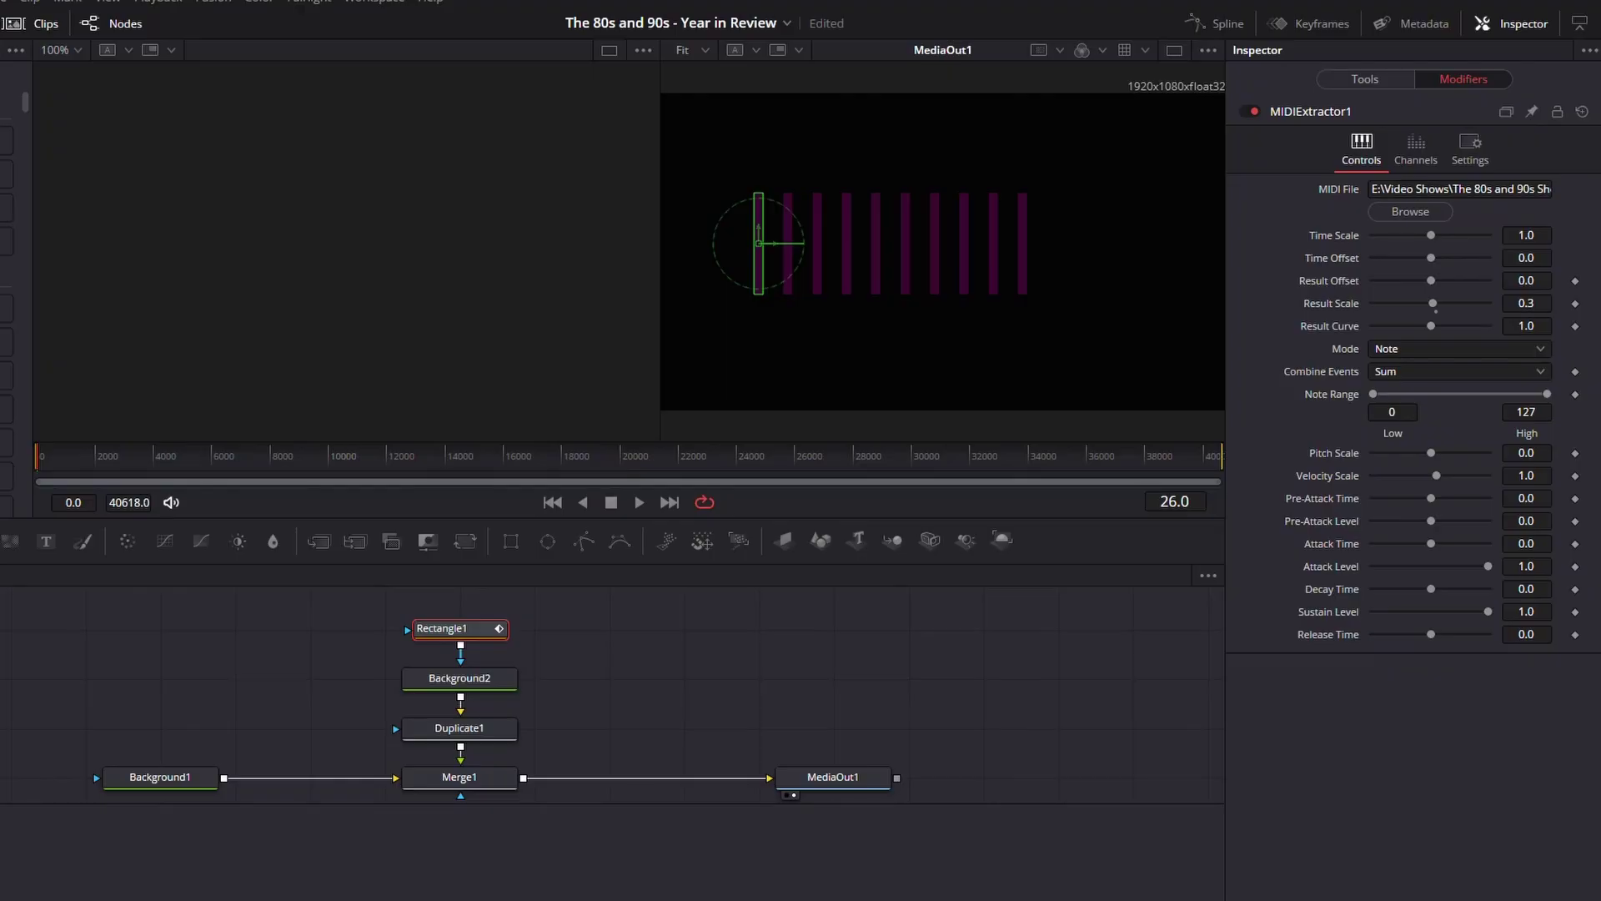
Stagger the bars by setting Duplicate1's Time Offset to 0.52, checking them at about 00:11:04 on the Edit page timeline.
{"action": "left_click", "coordinate": [435, 732]}
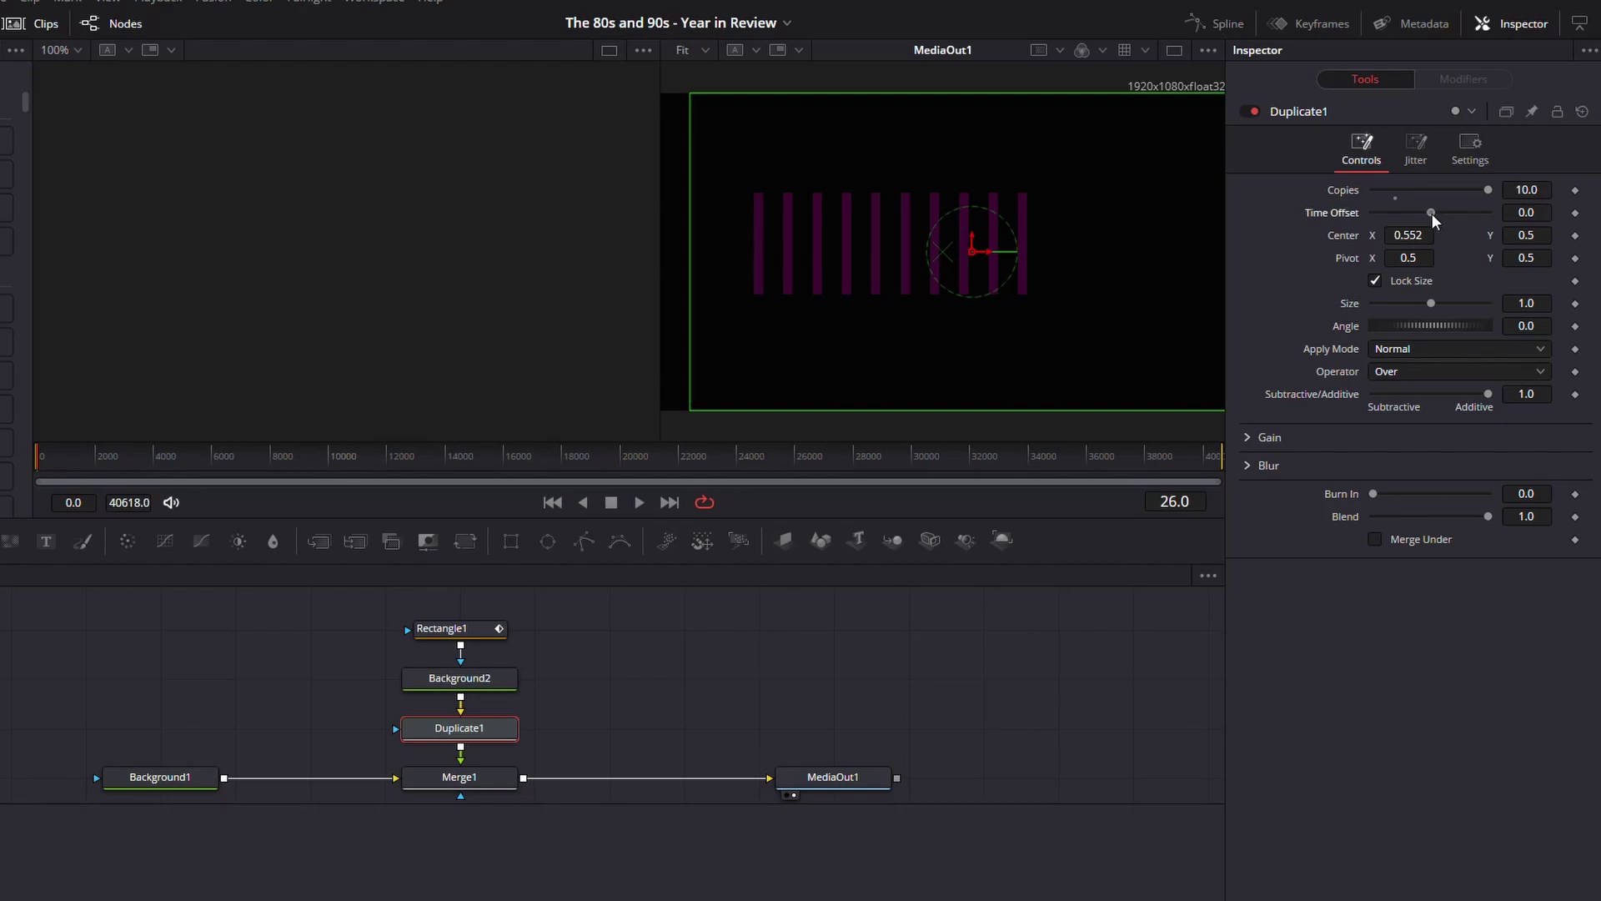
{"action": "left_click_drag", "start_coordinate": [1431, 213], "coordinate": [1434, 212]}
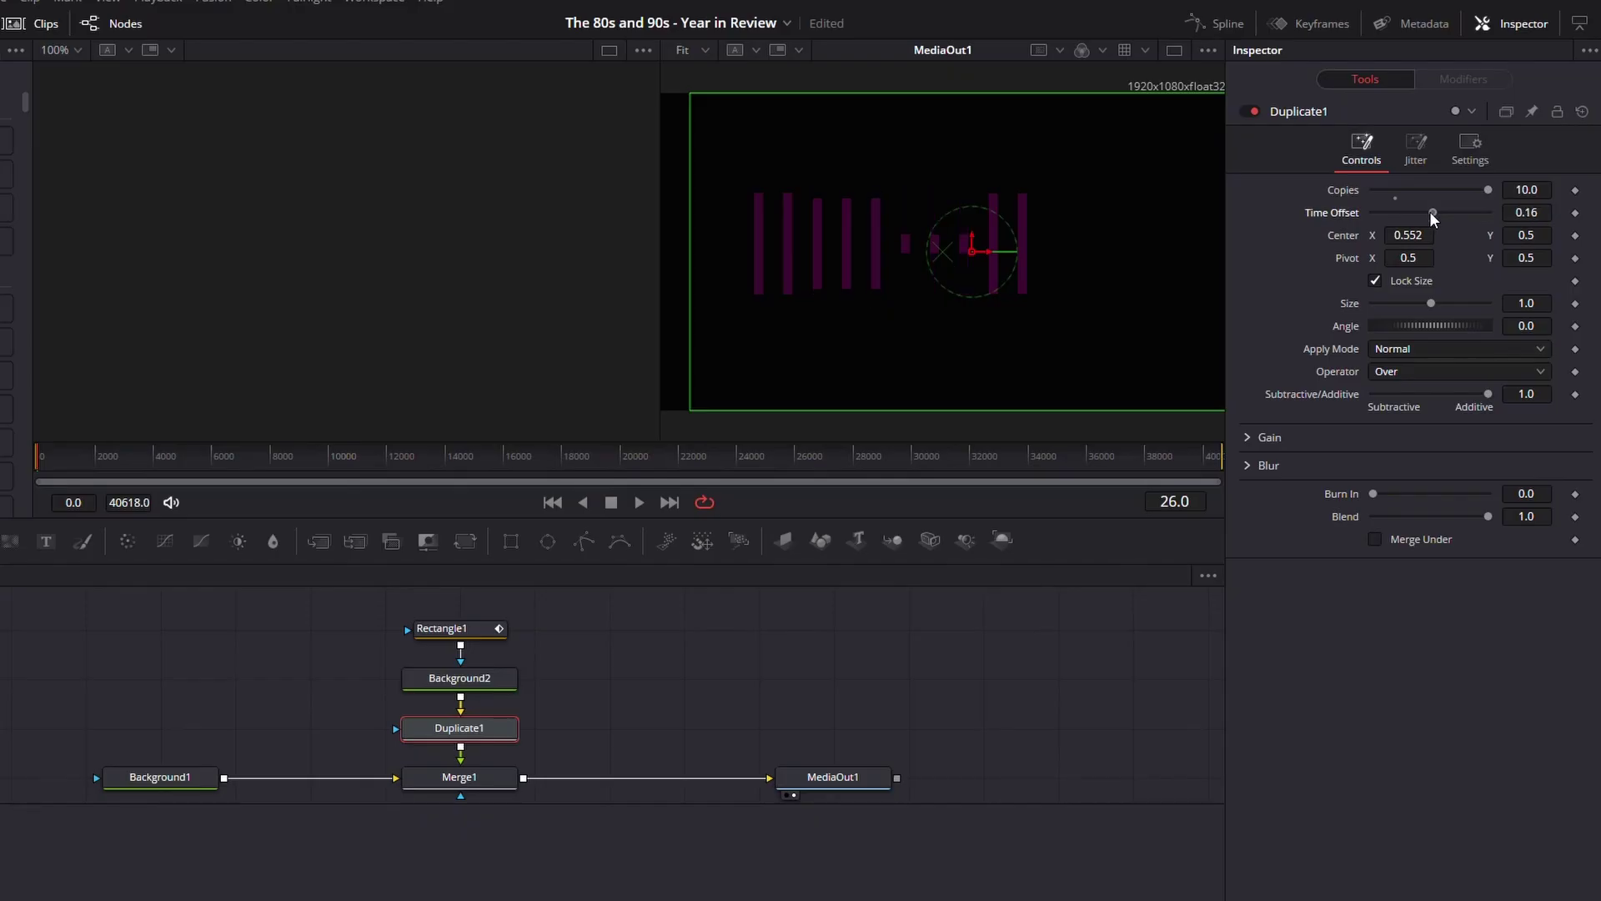
{"action": "left_click_drag", "start_coordinate": [1430, 212], "coordinate": [1434, 212]}
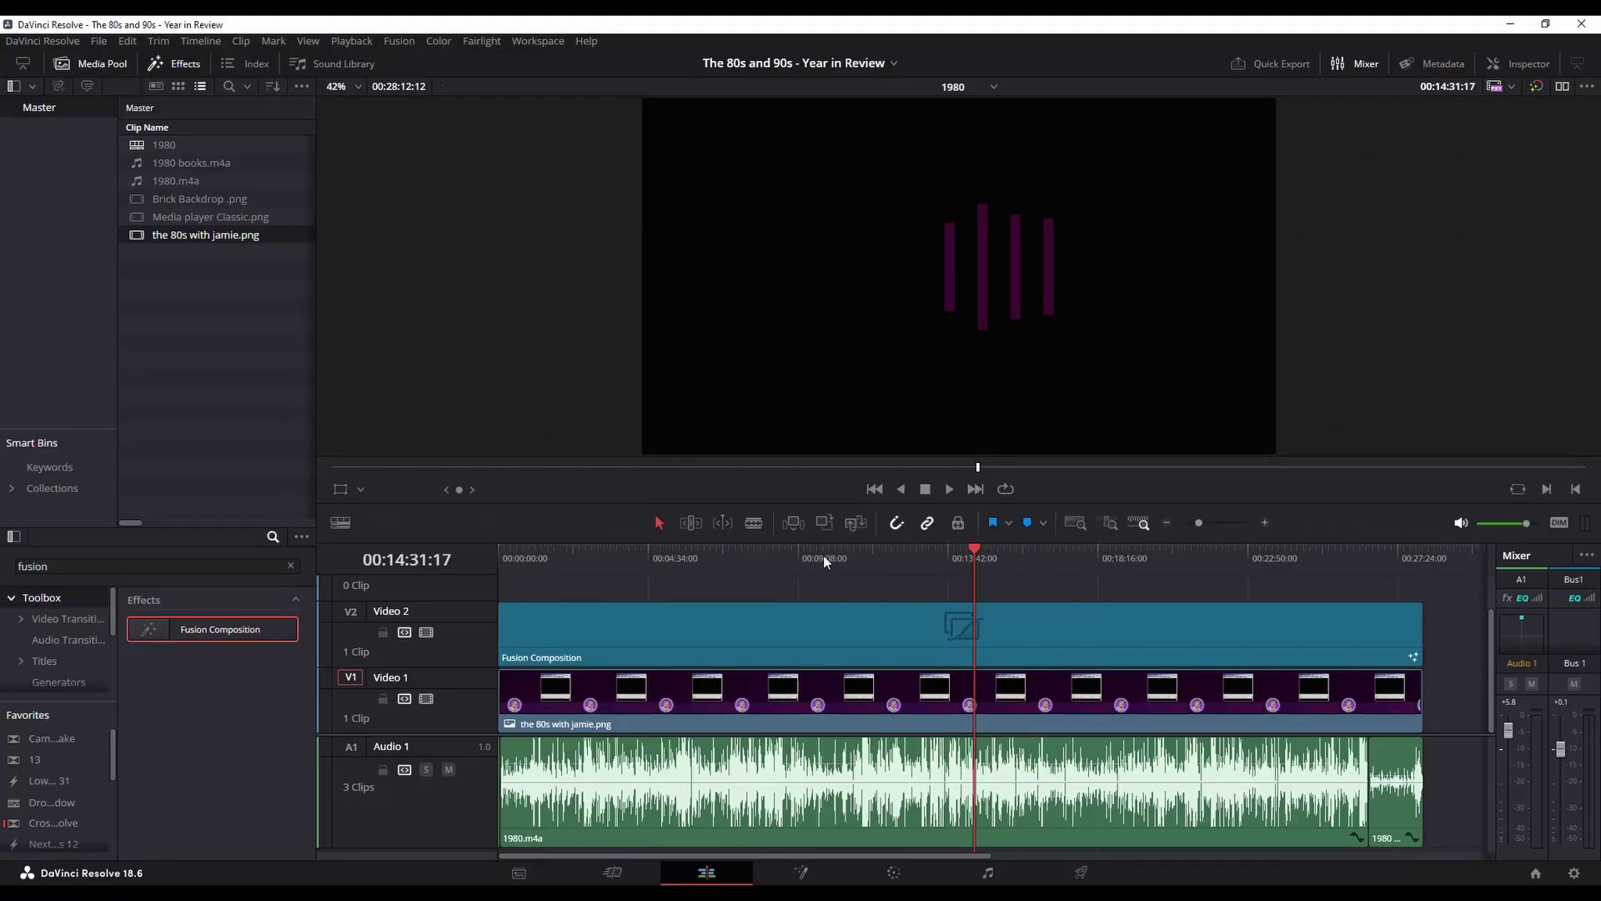
{"action": "left_click_drag", "start_coordinate": [957, 544], "coordinate": [862, 552]}
{"action": "left_click", "coordinate": [869, 617]}
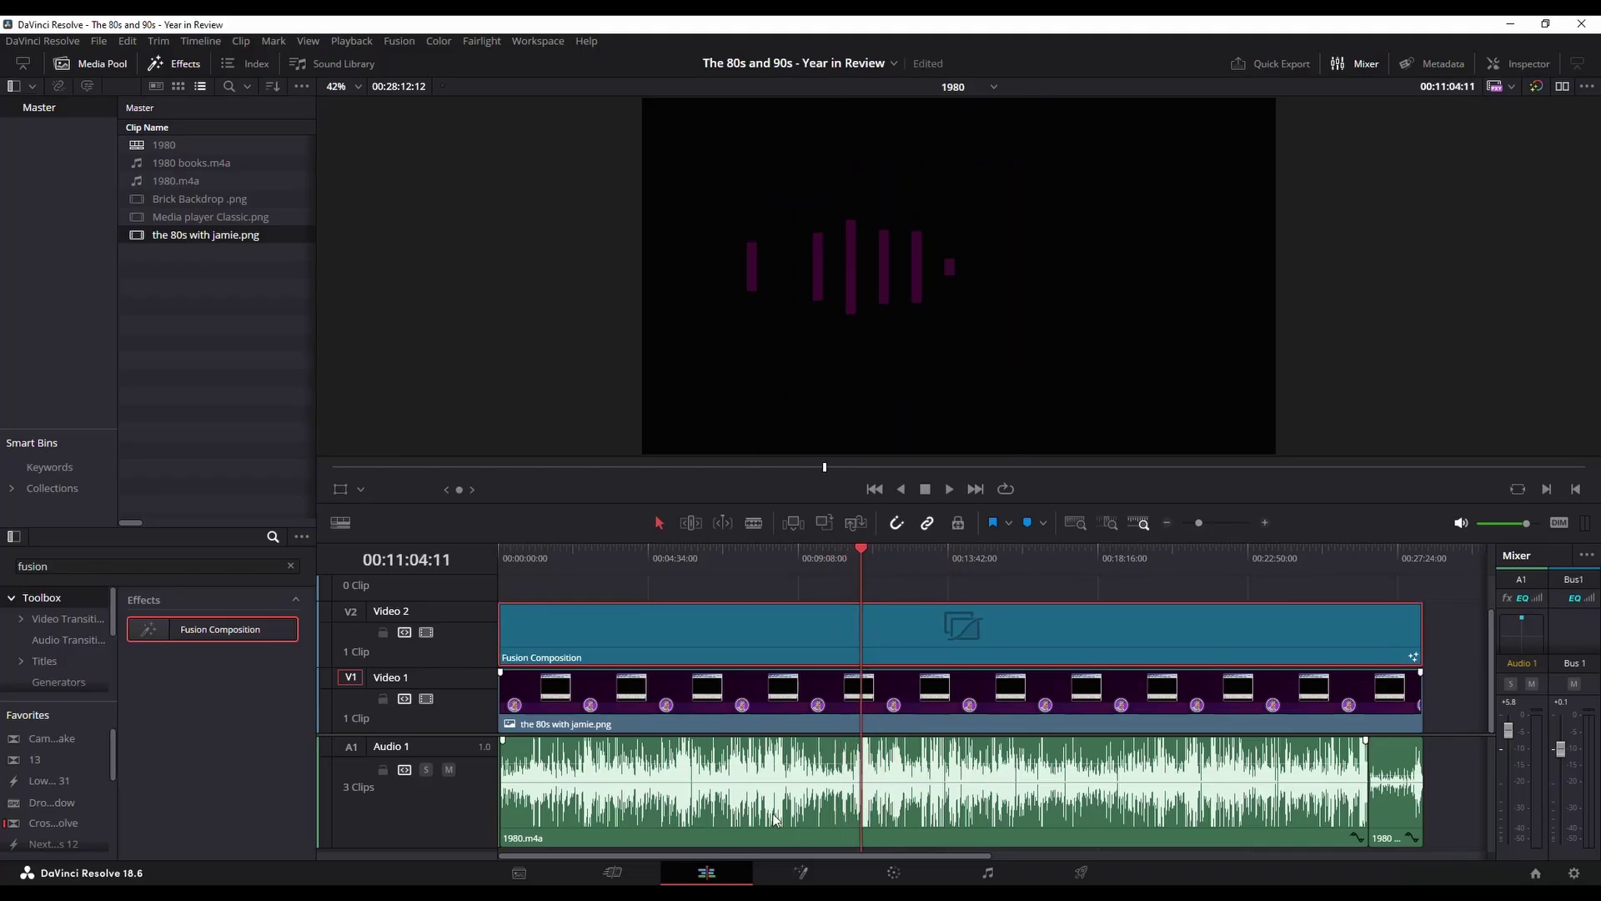
{"action": "left_click", "coordinate": [805, 875]}
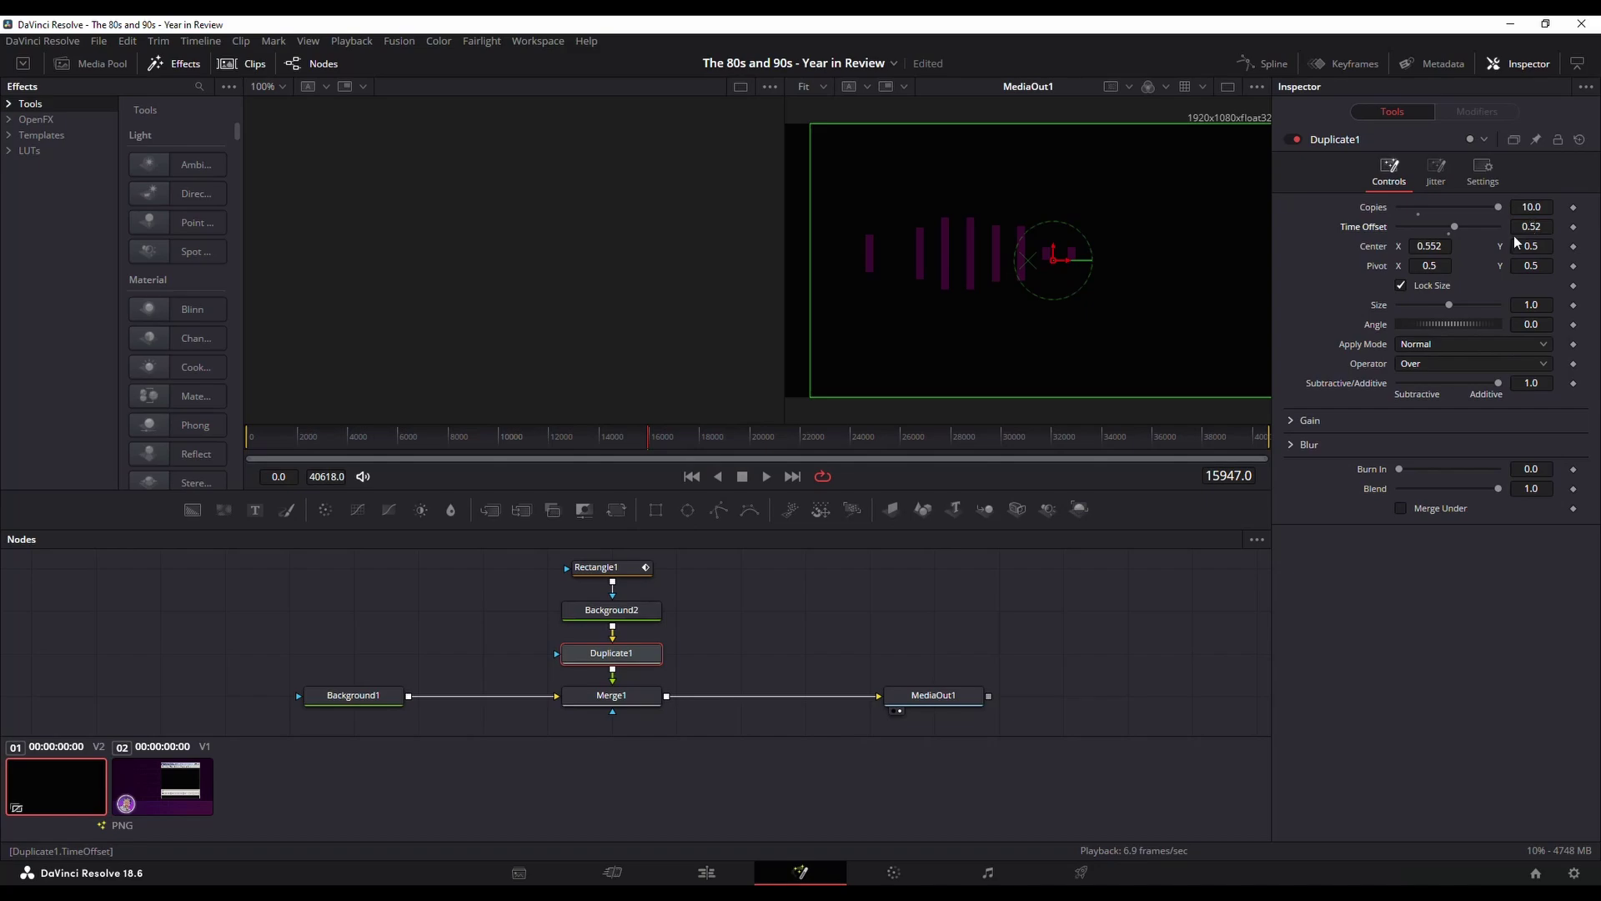
Set the Fusion Composition clip's Composite Mode to Add on the Edit page so the bars overlay the background picture.
{"action": "left_click", "coordinate": [708, 875]}
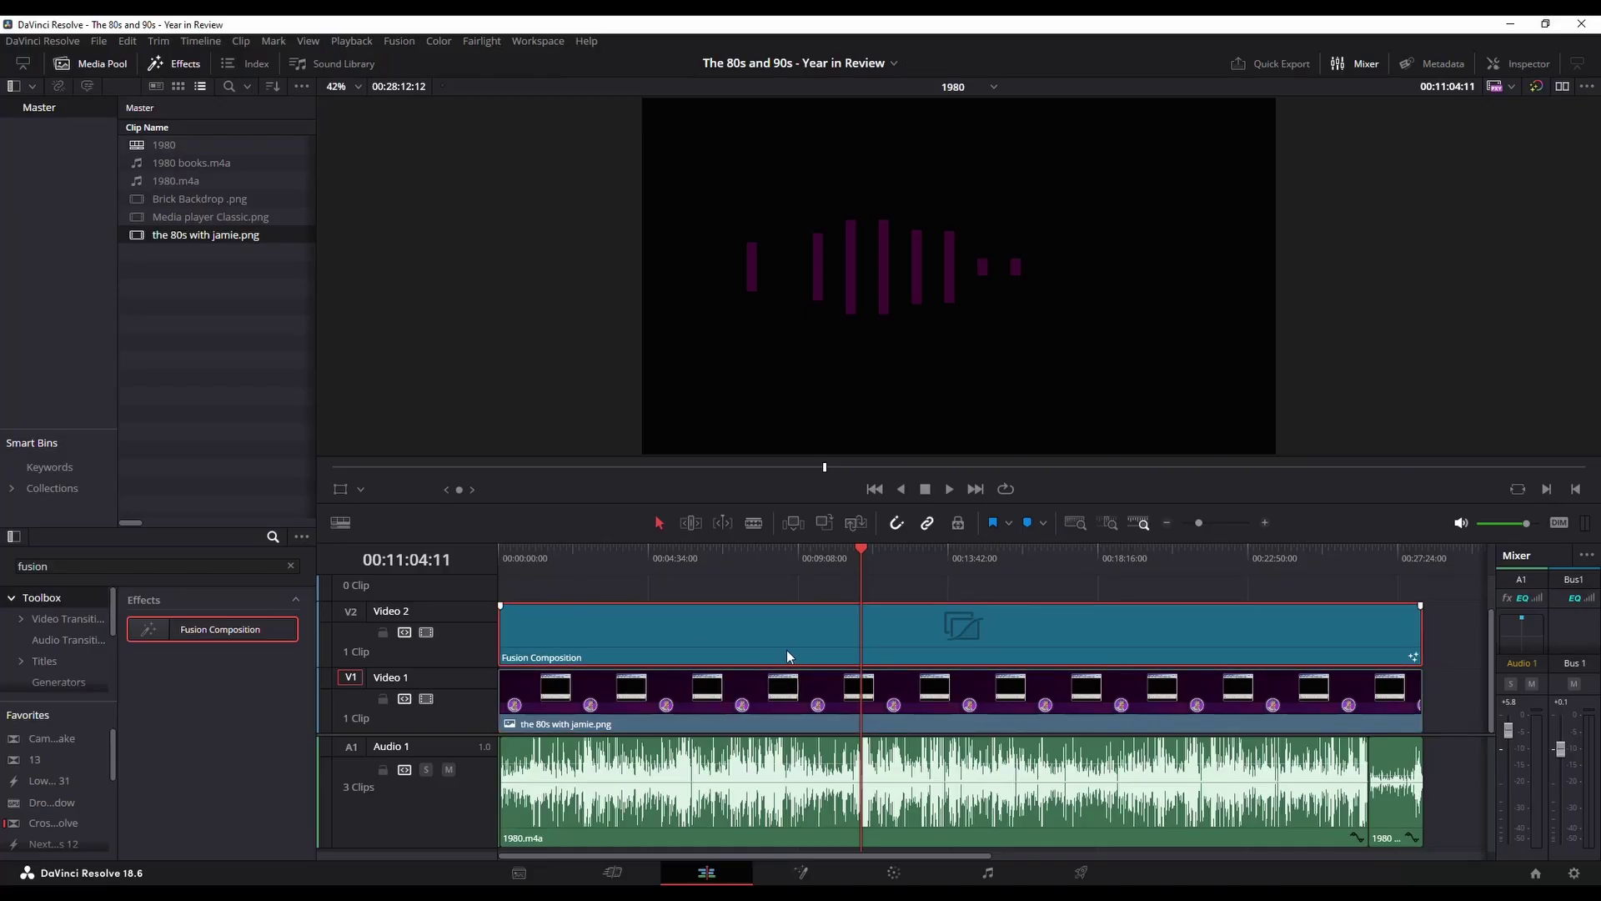
{"action": "left_click", "coordinate": [1519, 66]}
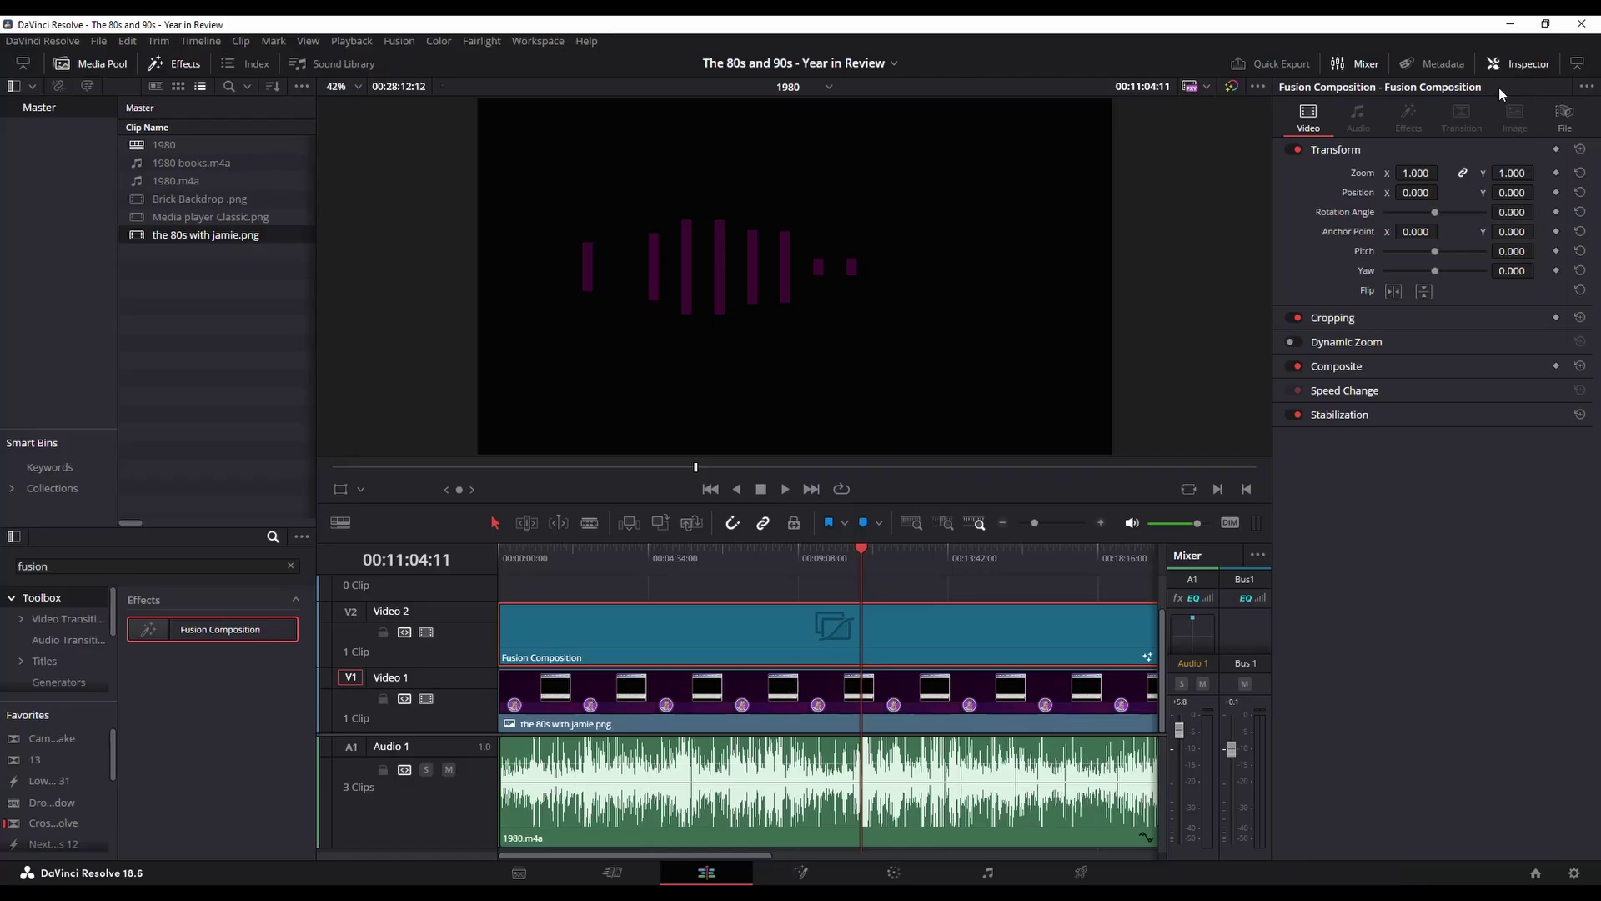
{"action": "left_click", "coordinate": [1412, 318]}
{"action": "left_click", "coordinate": [1417, 366]}
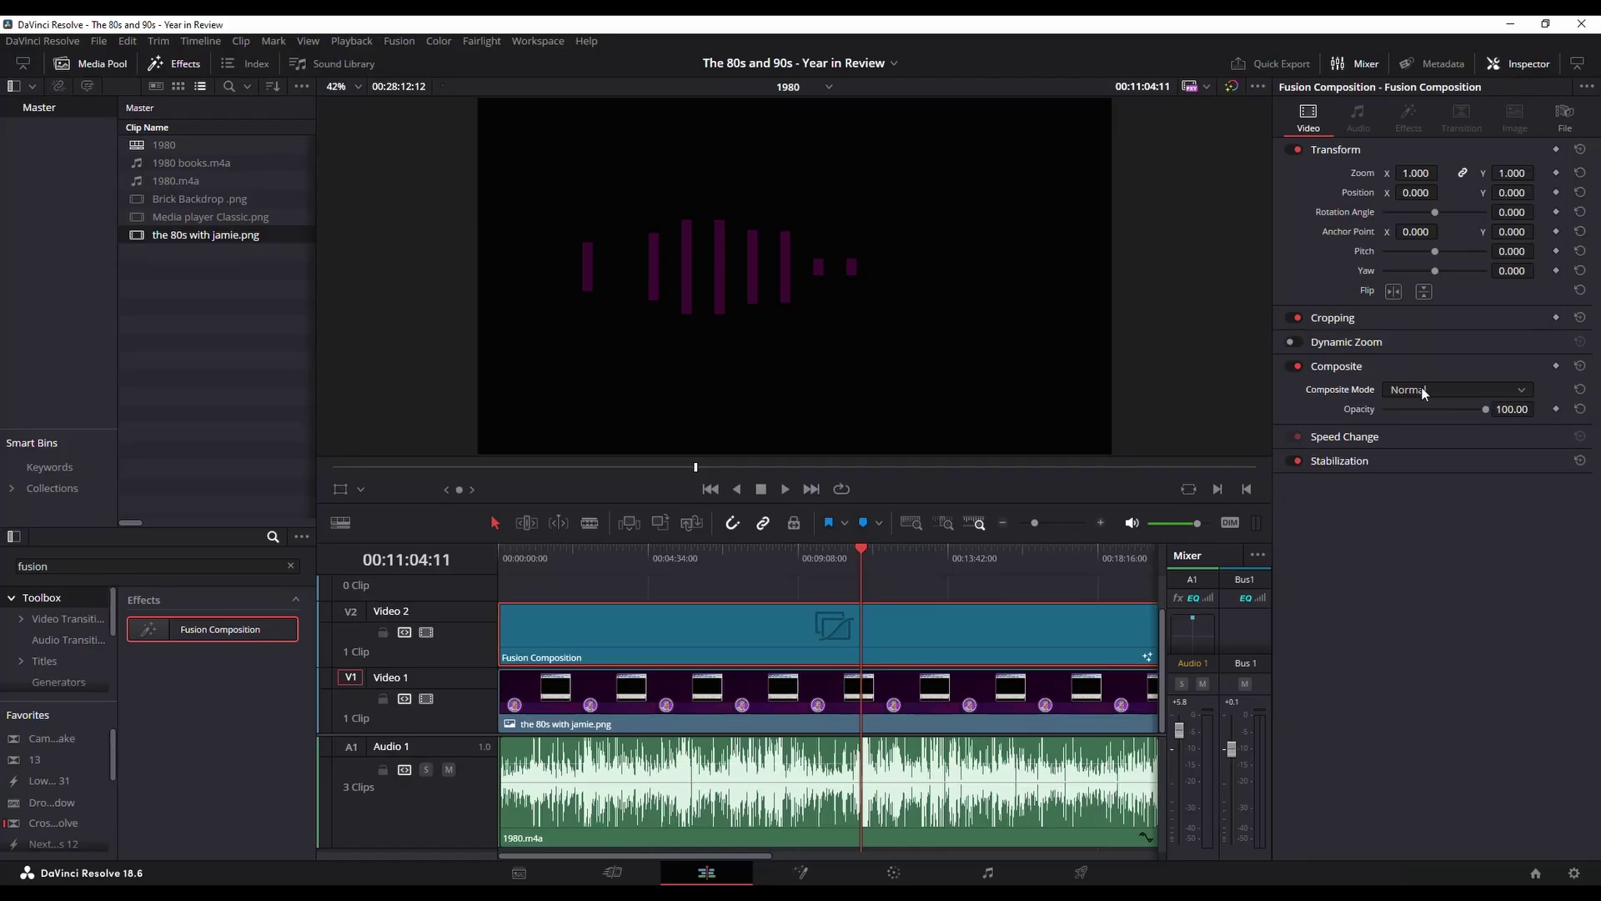
{"action": "left_click", "coordinate": [1424, 392]}
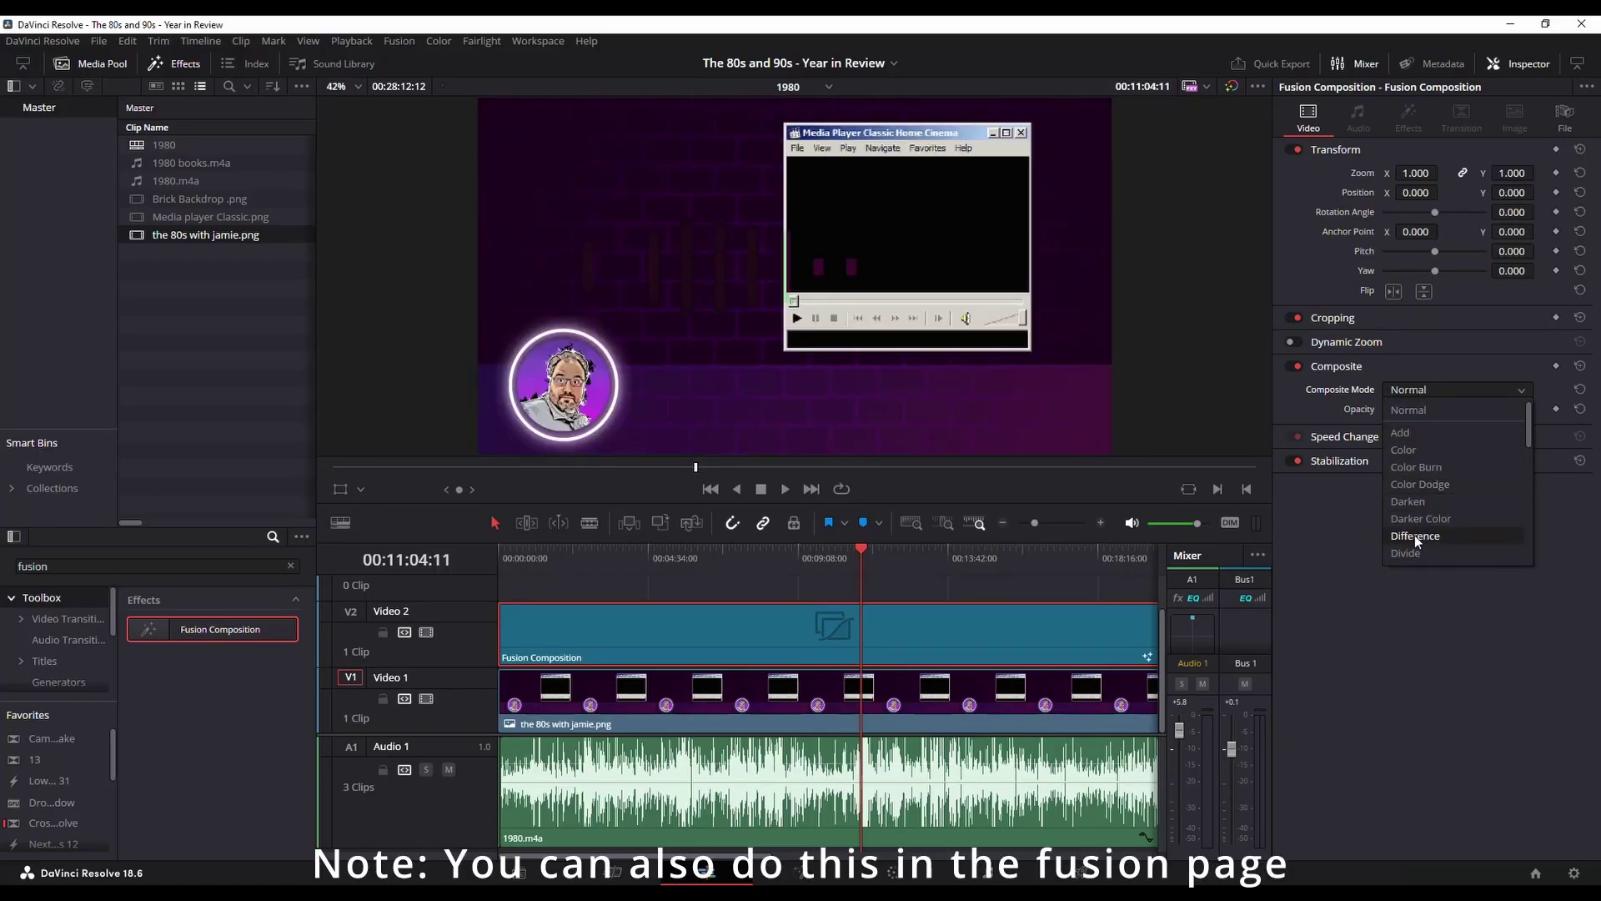
{"action": "left_click", "coordinate": [1411, 433]}
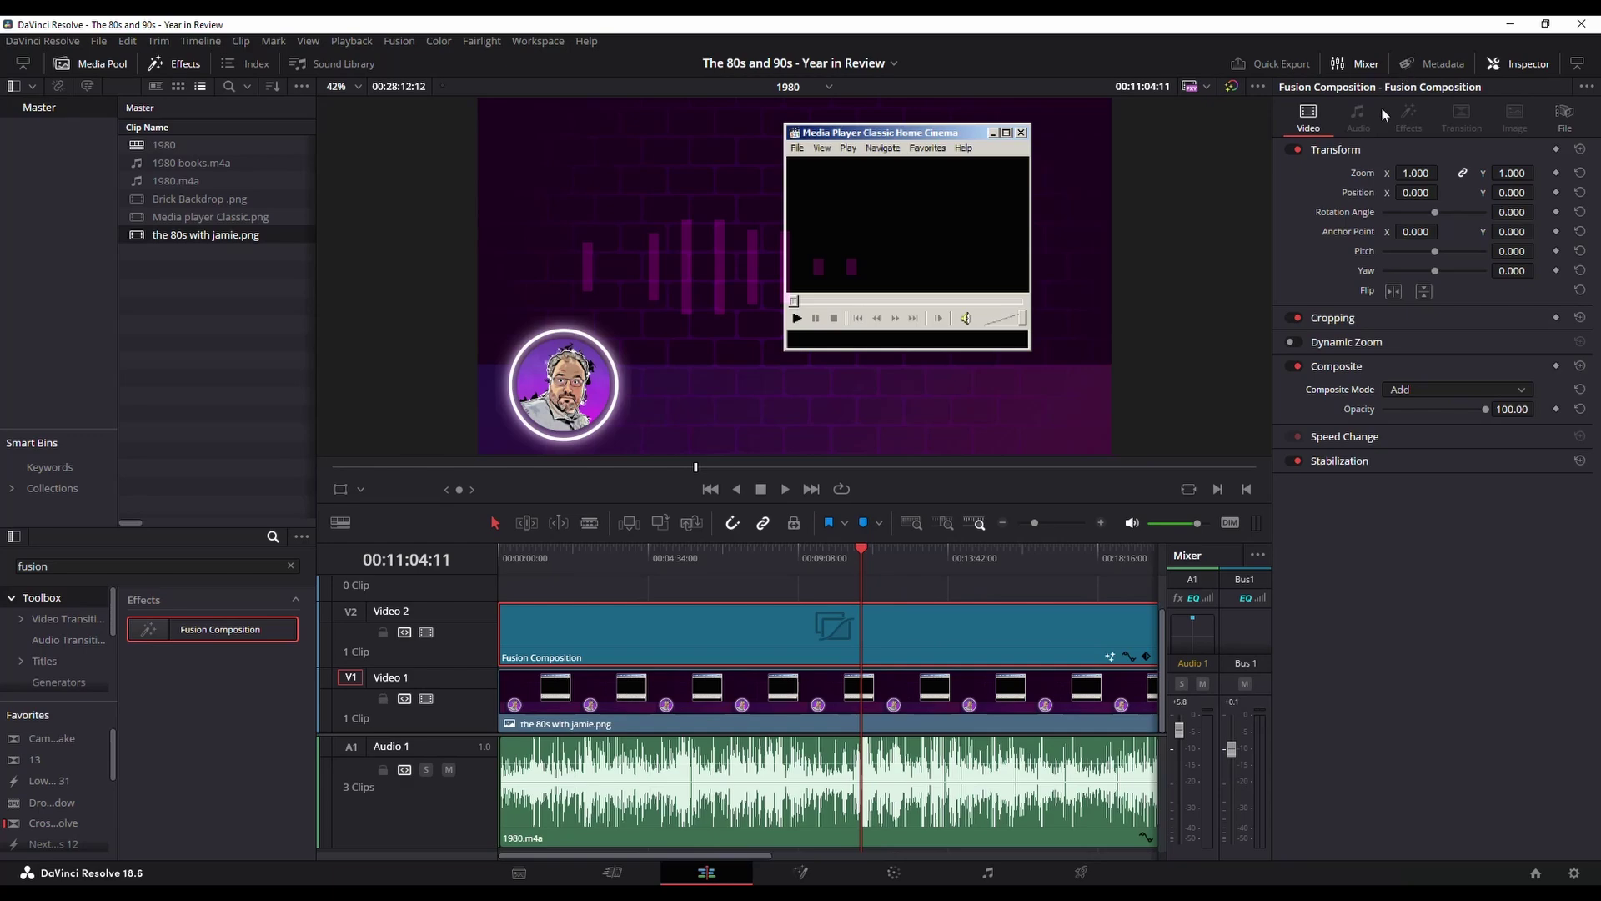
Scale the Fusion Composition clip to Zoom 0.800 and position it at X 92, Y -418, checking it at about 00:06:55.
{"action": "mouse_move", "coordinate": [1511, 172]}
{"action": "left_mouse_down"}
{"action": "mouse_move", "coordinate": [1467, 173]}
{"action": "mouse_move", "coordinate": [1468, 193]}
{"action": "mouse_move", "coordinate": [1505, 192]}
{"action": "left_mouse_up"}
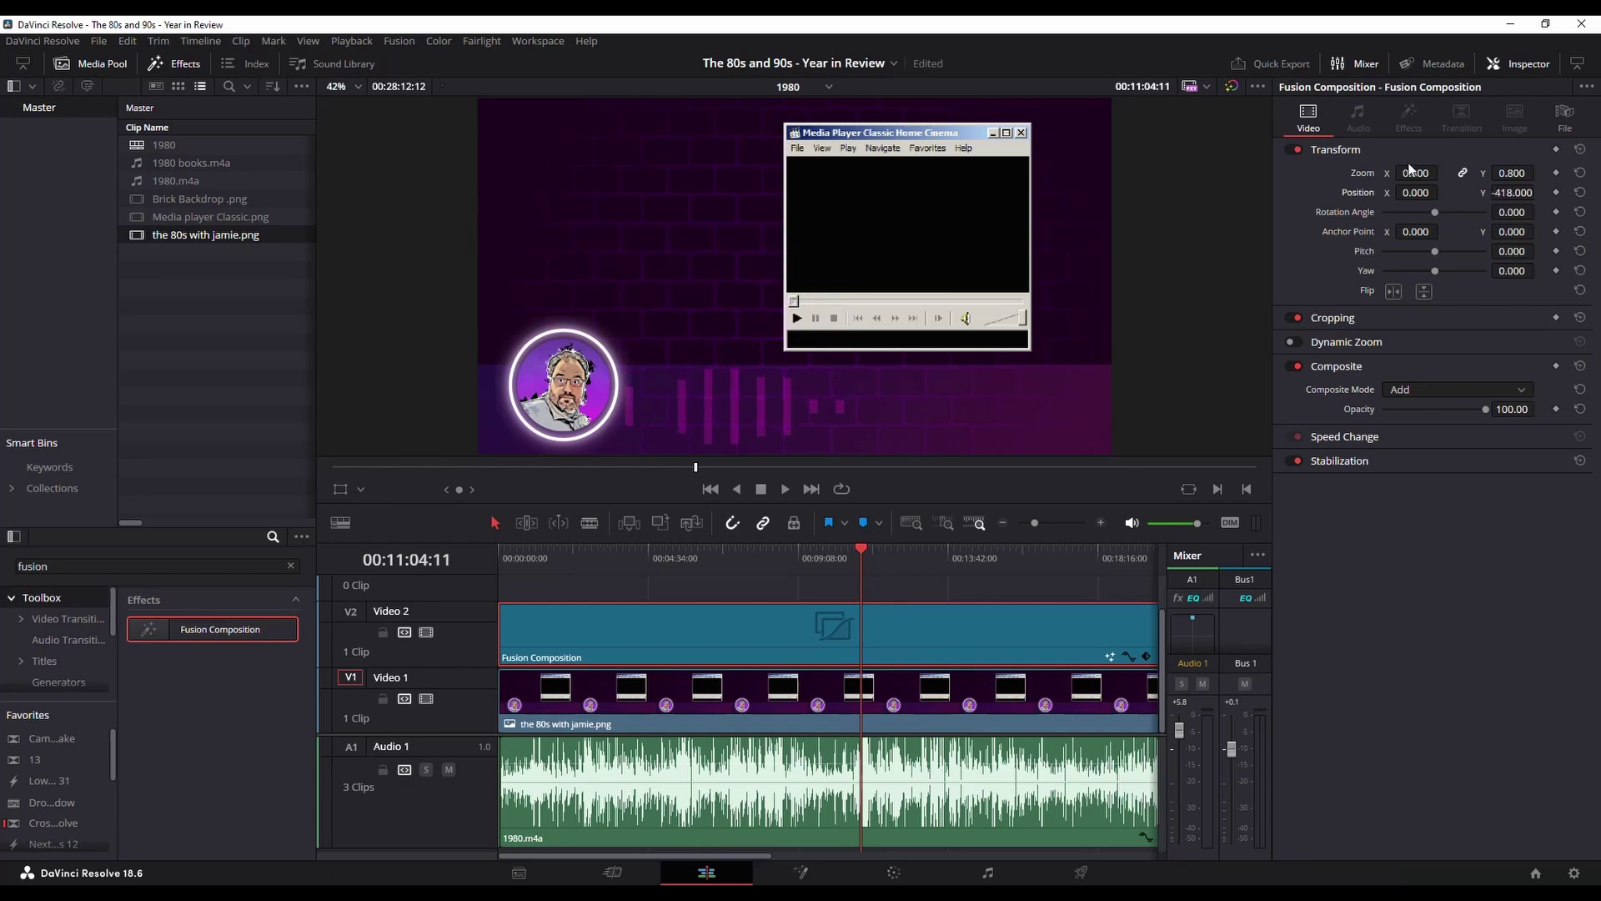
{"action": "left_click_drag", "start_coordinate": [1407, 193], "coordinate": [1434, 193]}
{"action": "left_click_drag", "start_coordinate": [779, 552], "coordinate": [725, 565]}
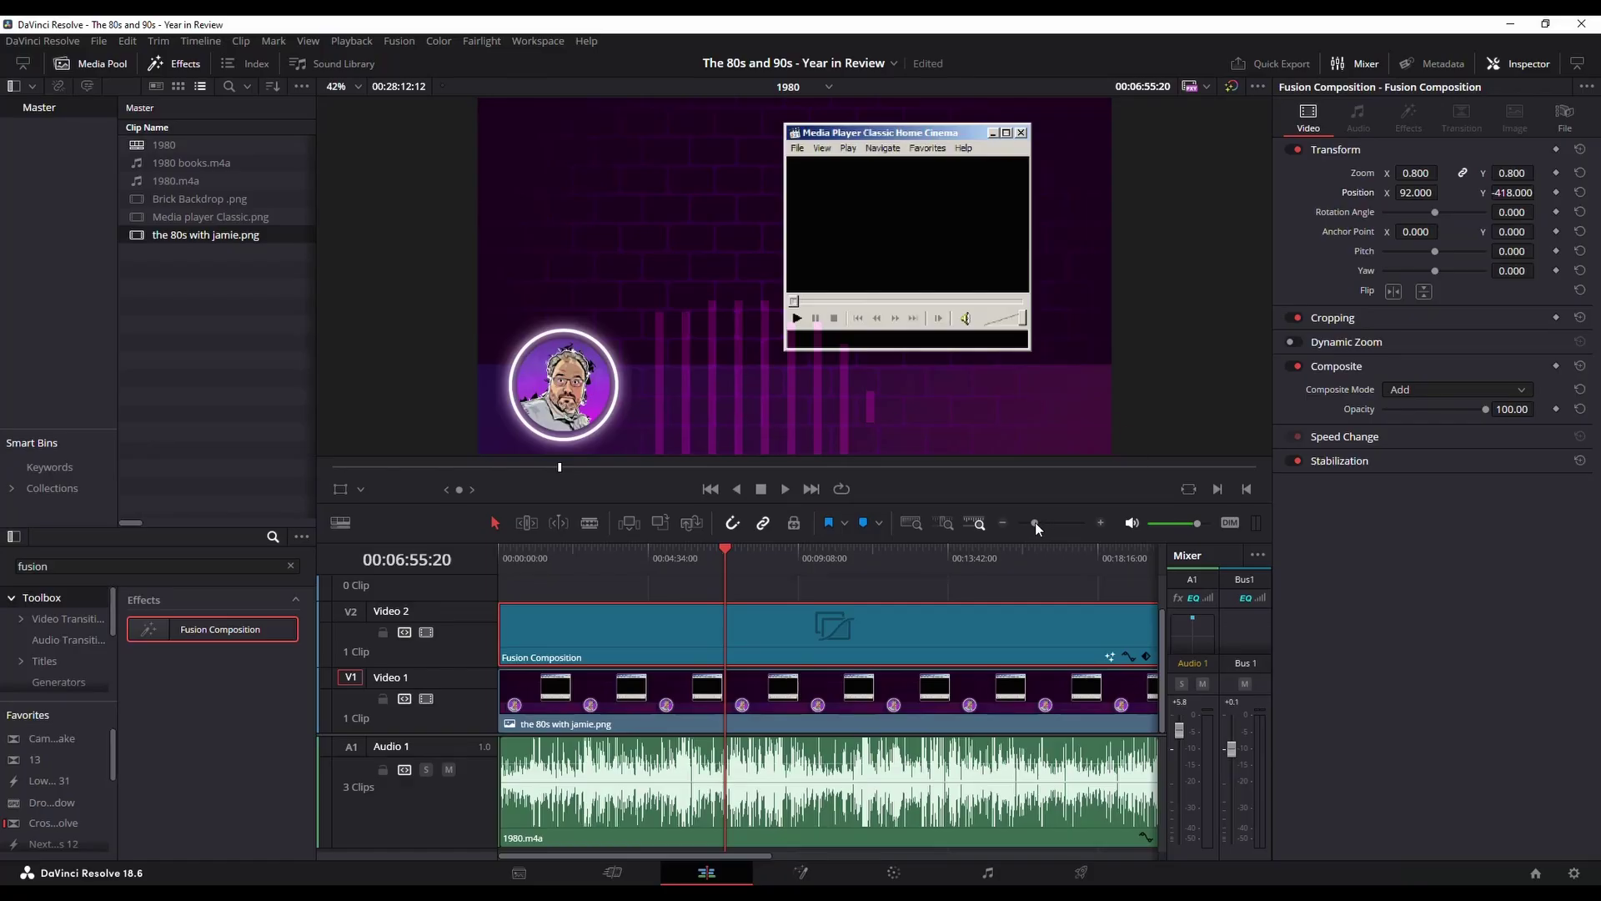
{"action": "mouse_move", "coordinate": [1034, 522]}
{"action": "left_mouse_down"}
{"action": "mouse_move", "coordinate": [1053, 522]}
{"action": "mouse_move", "coordinate": [1029, 518]}
{"action": "left_mouse_up"}
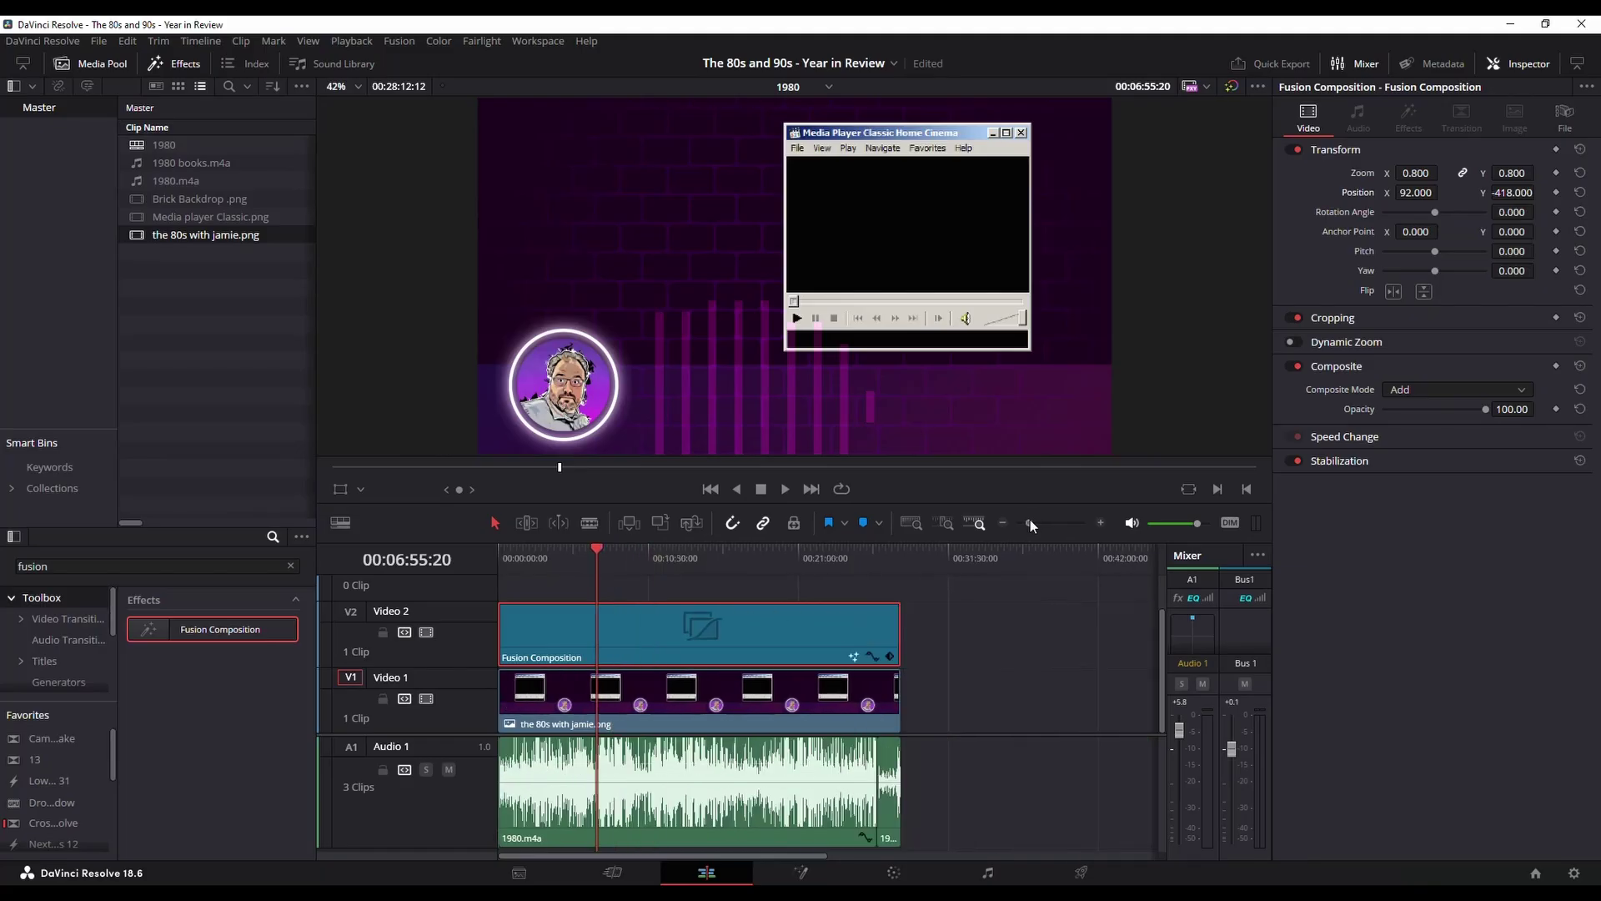
{"action": "left_click", "coordinate": [569, 784]}
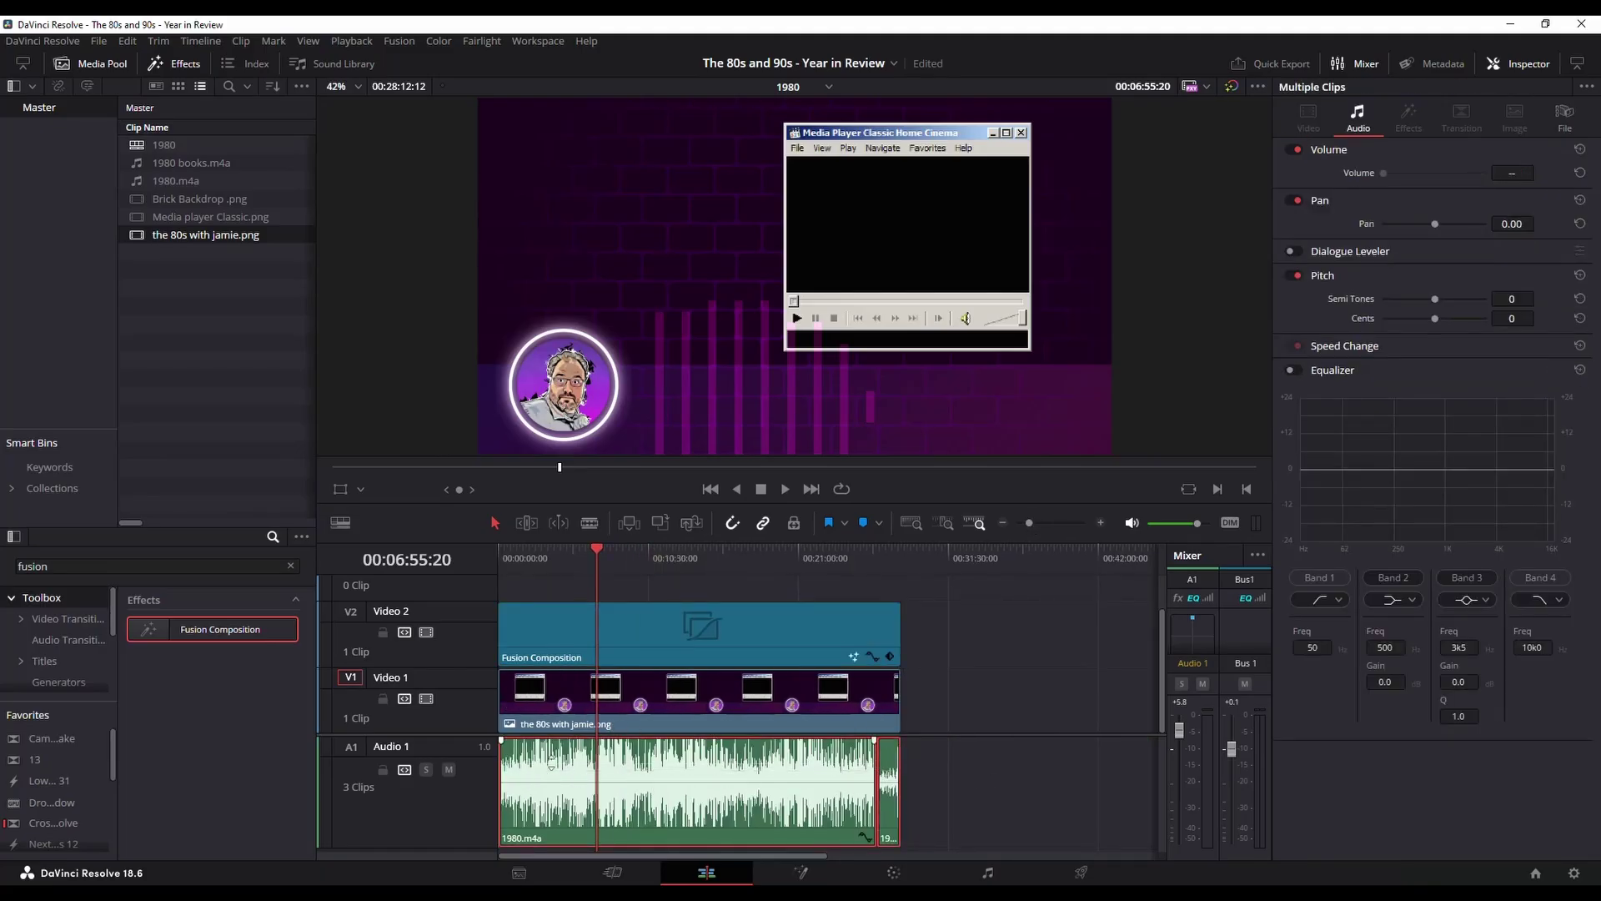
{"action": "left_click", "coordinate": [569, 634]}
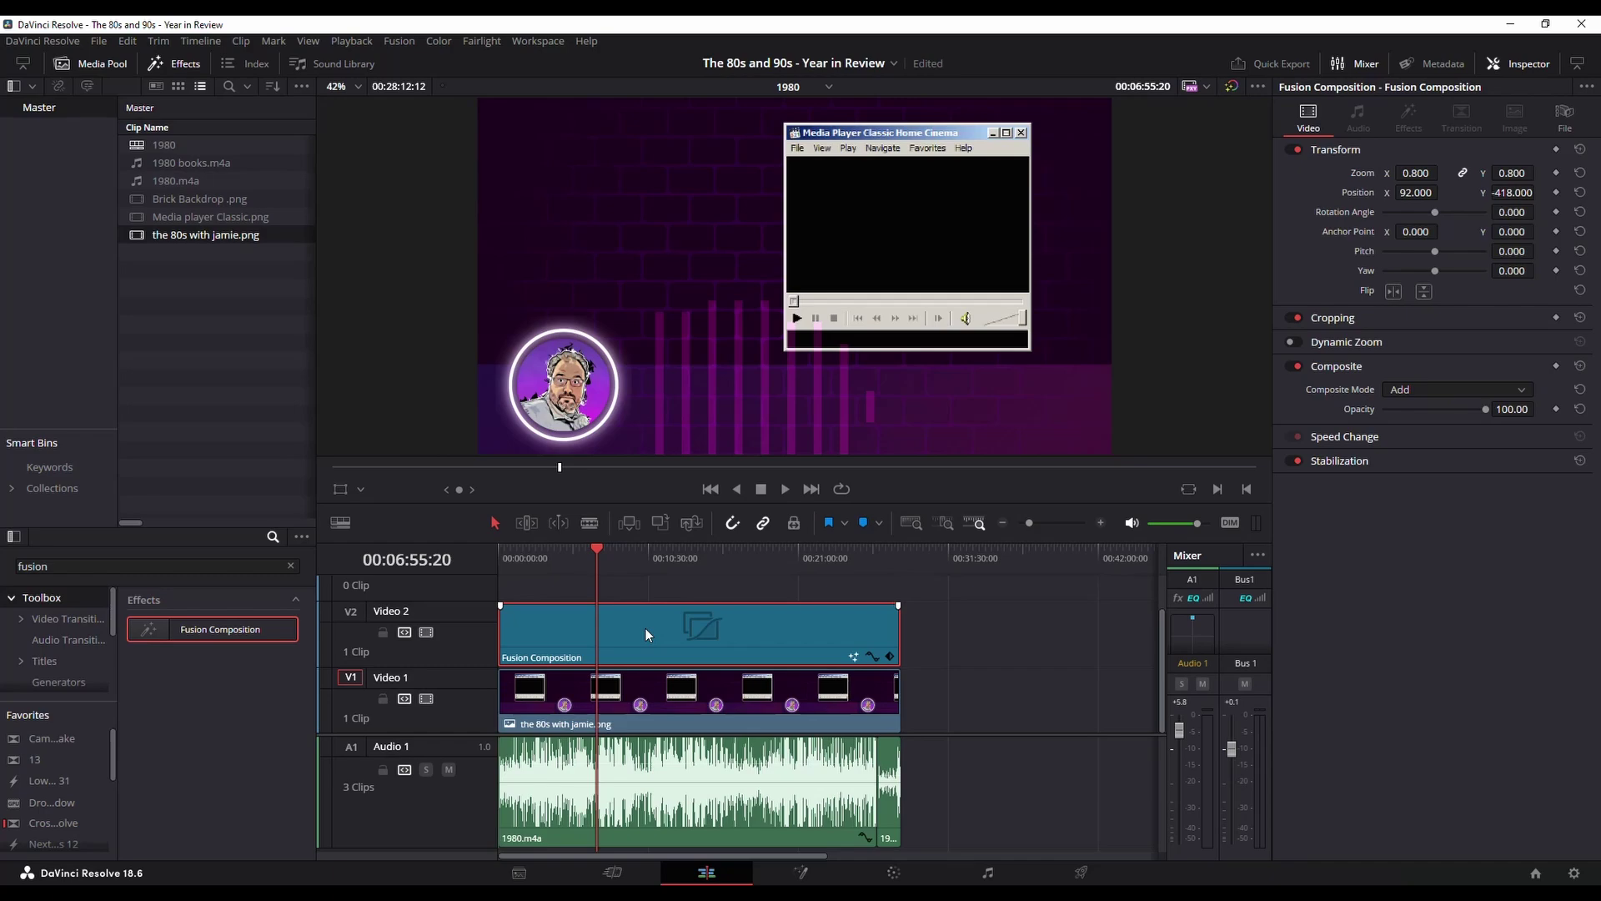
{"action": "left_click", "coordinate": [733, 779]}
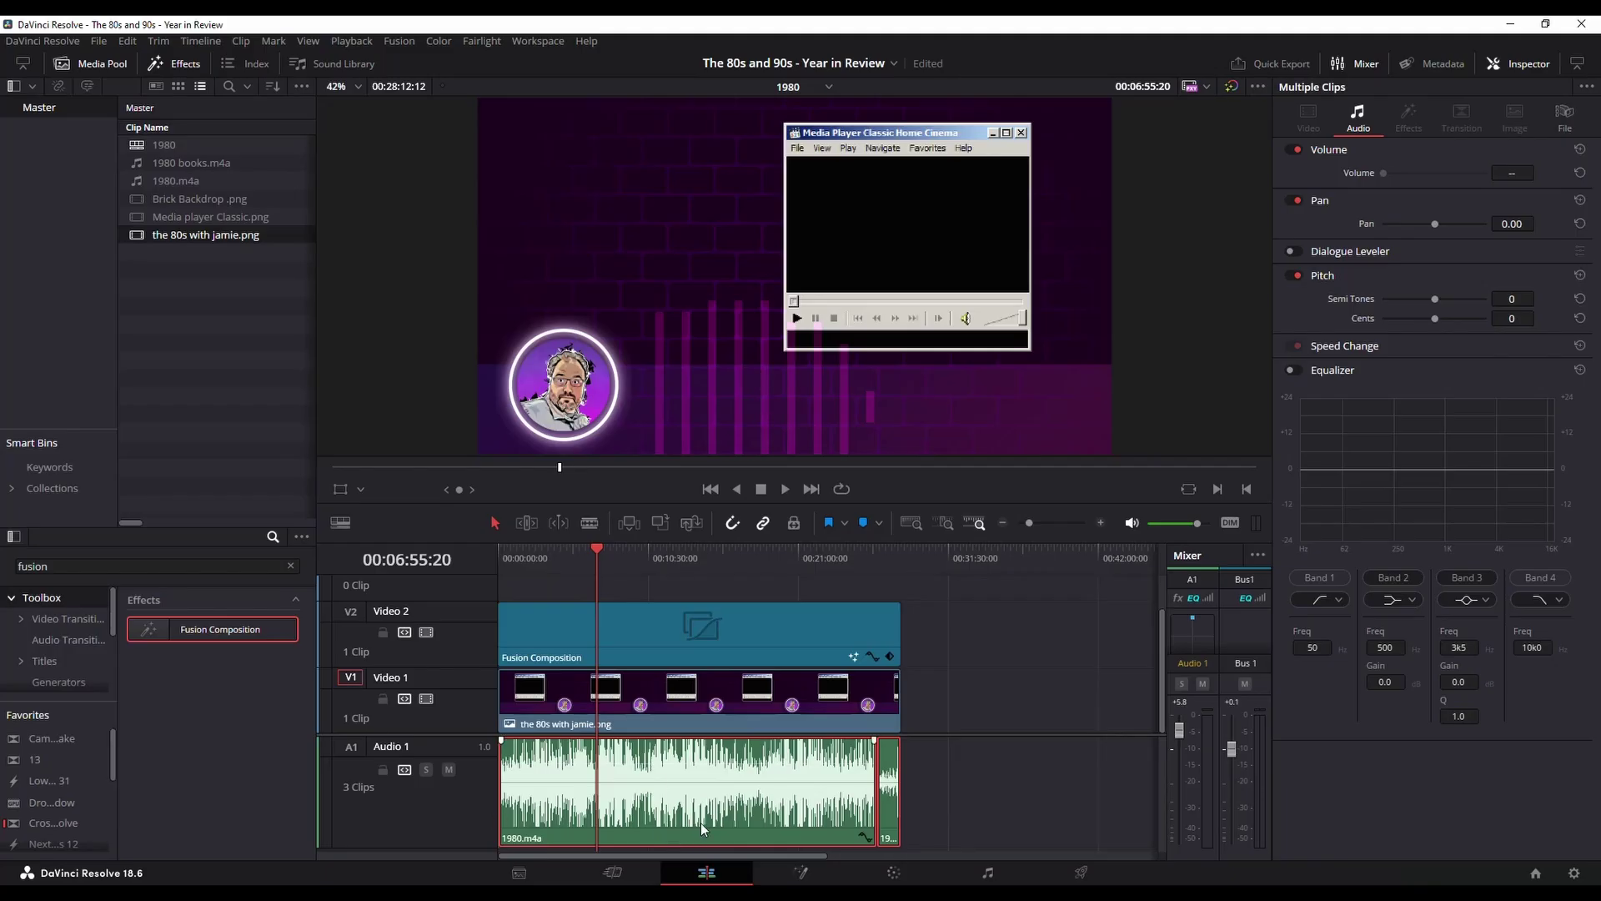
{"action": "left_click_drag", "start_coordinate": [667, 613], "coordinate": [622, 616]}
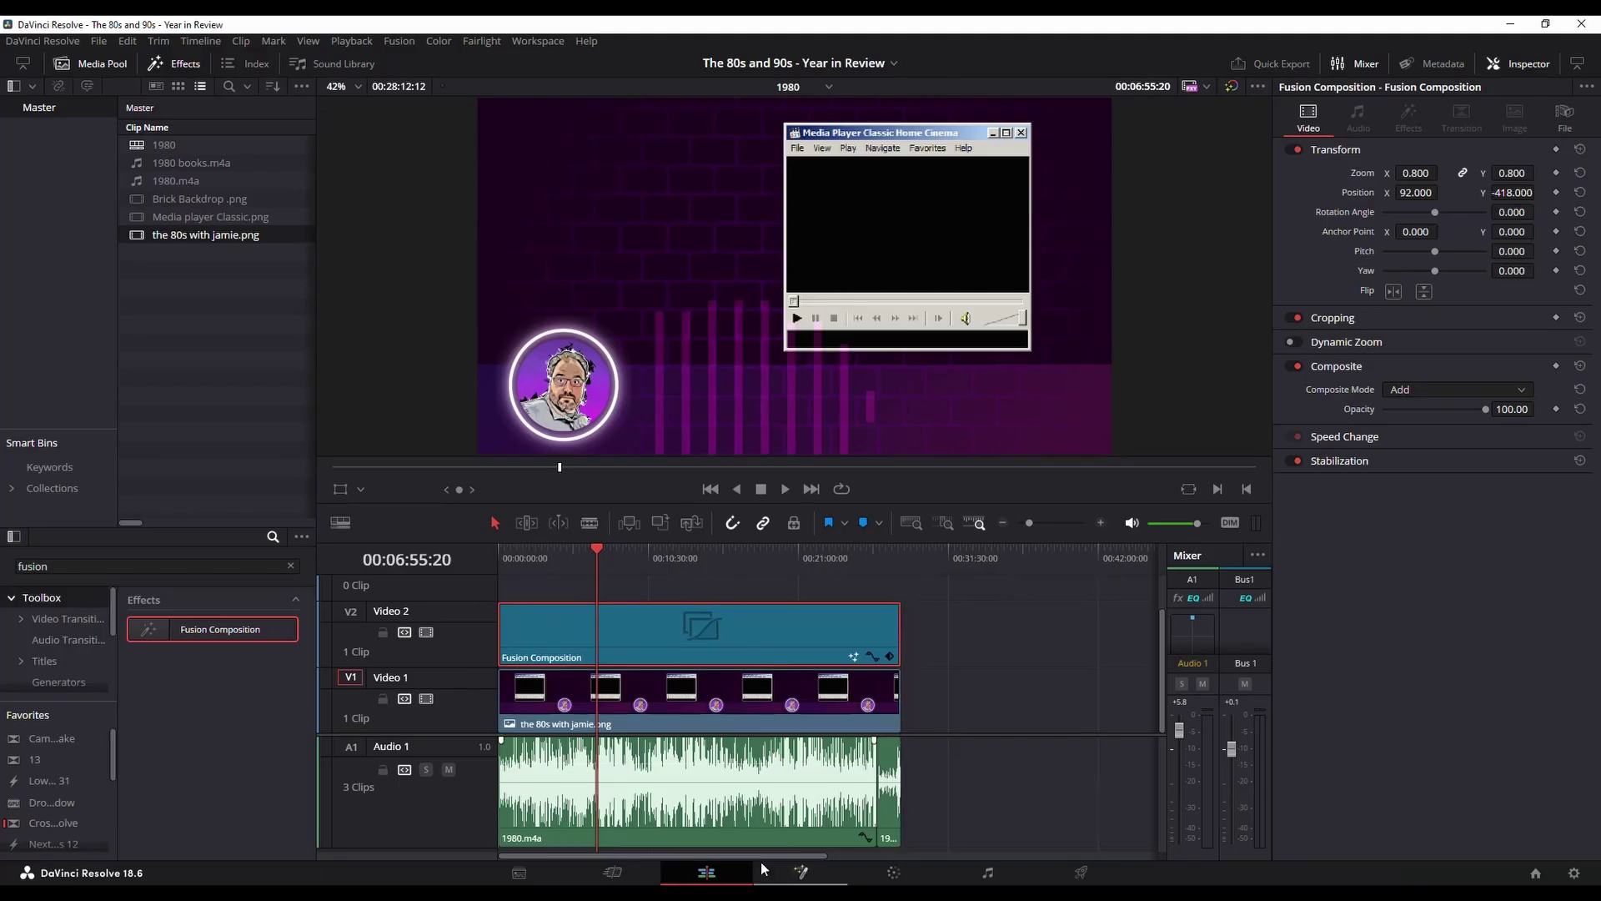
Try white as the solid color of Background2 in the Fusion composition, and return to the Edit page.
{"action": "left_click", "coordinate": [800, 873]}
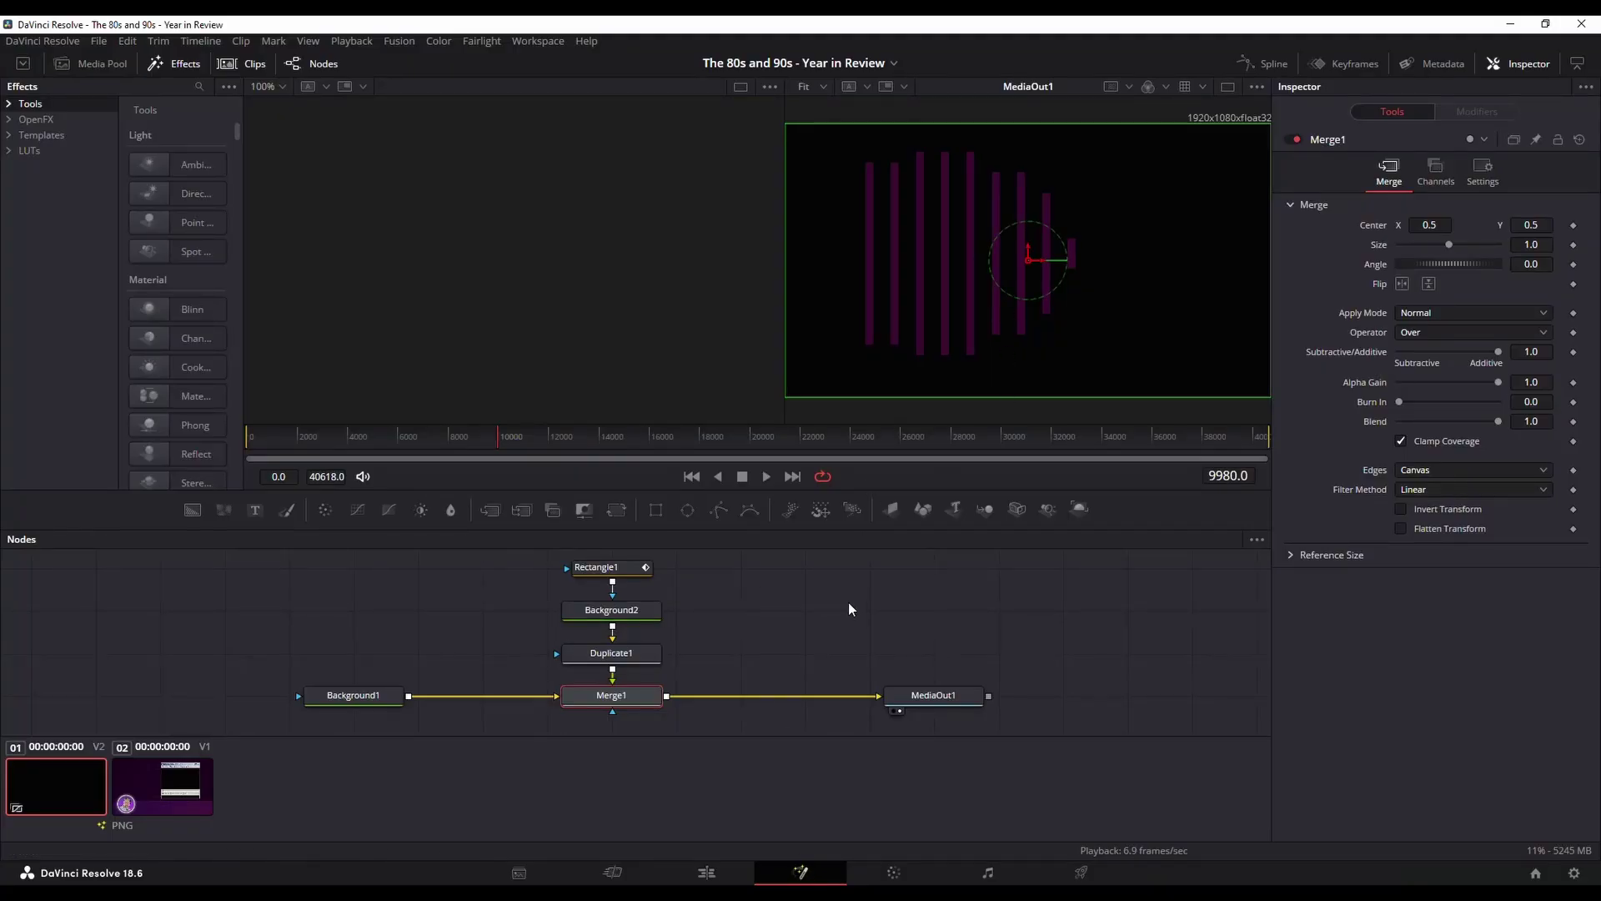
{"action": "left_click", "coordinate": [628, 568]}
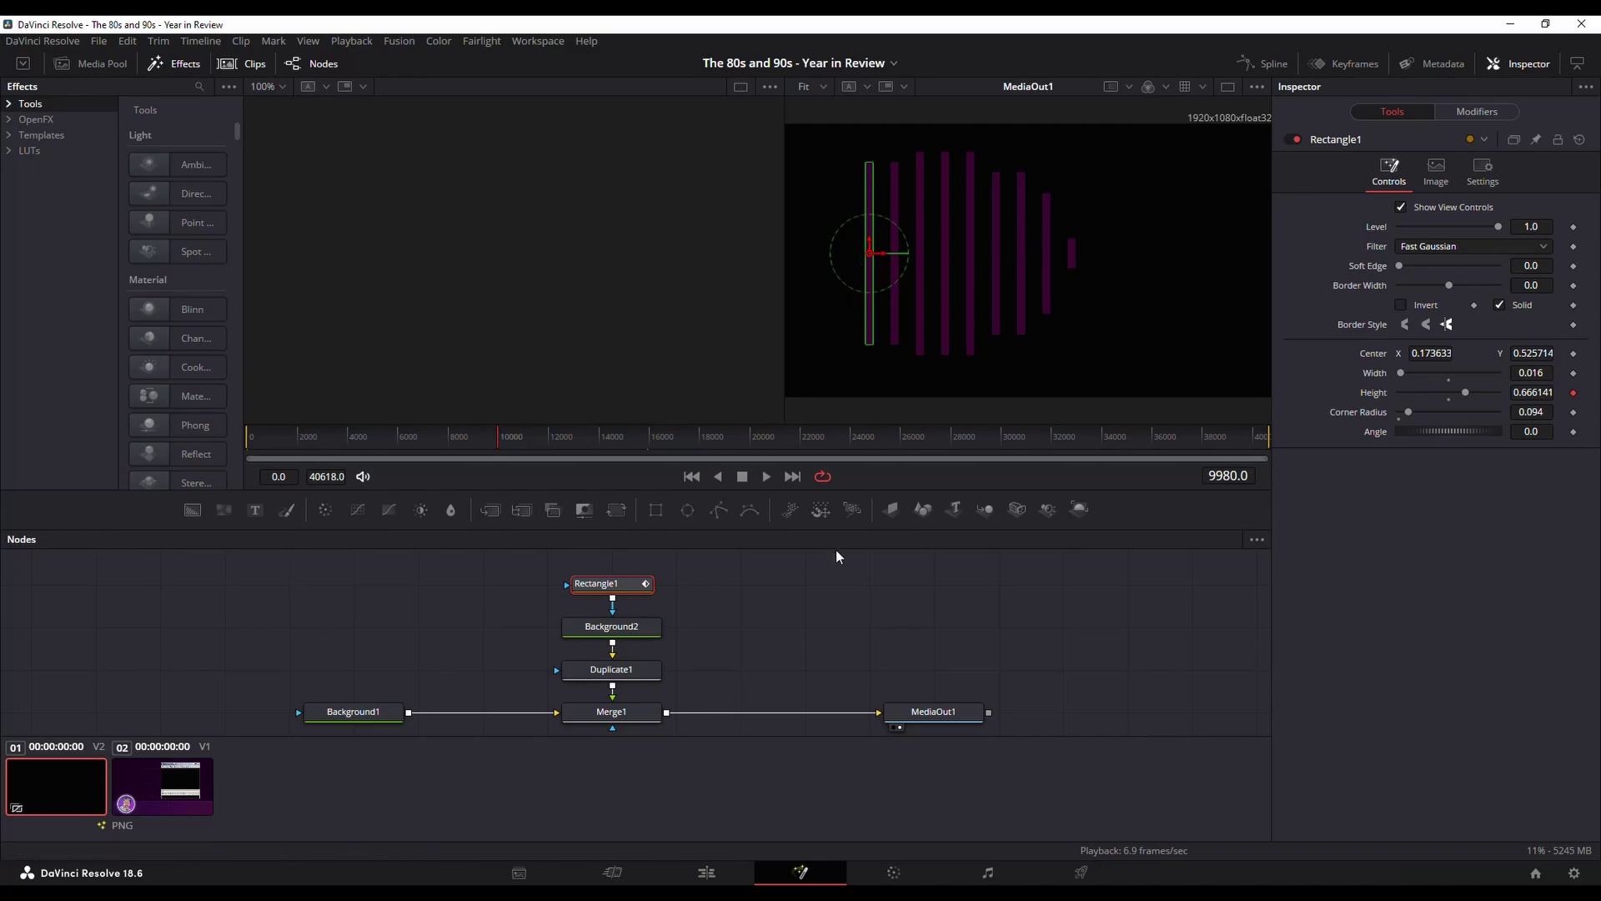
{"action": "left_click", "coordinate": [612, 626]}
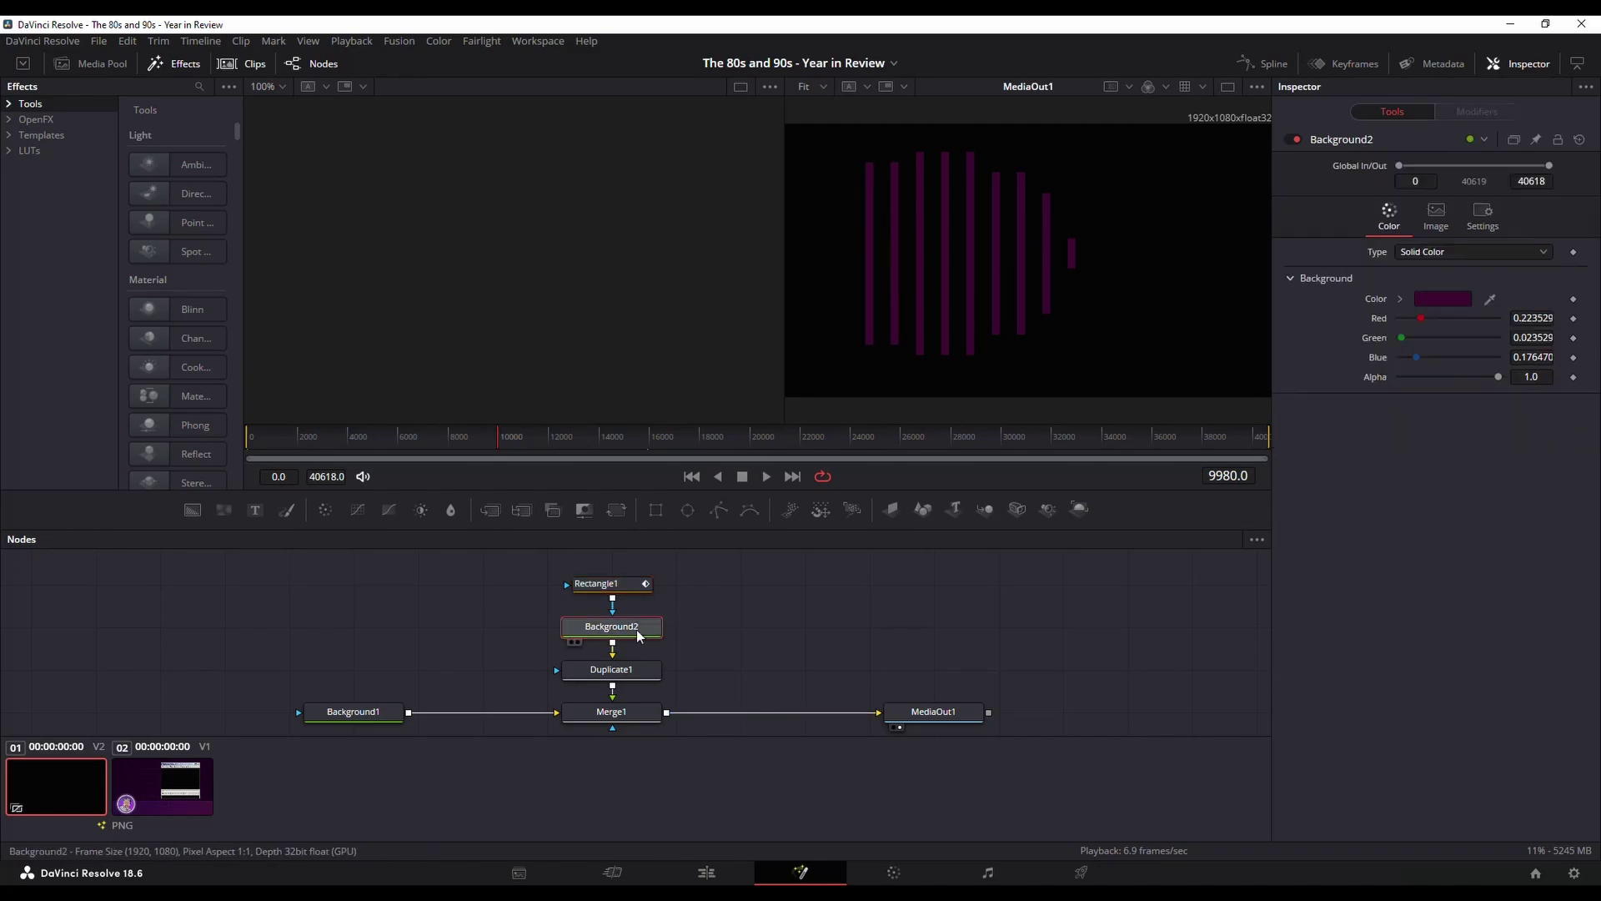
{"action": "left_click", "coordinate": [1441, 297]}
{"action": "left_click", "coordinate": [741, 529]}
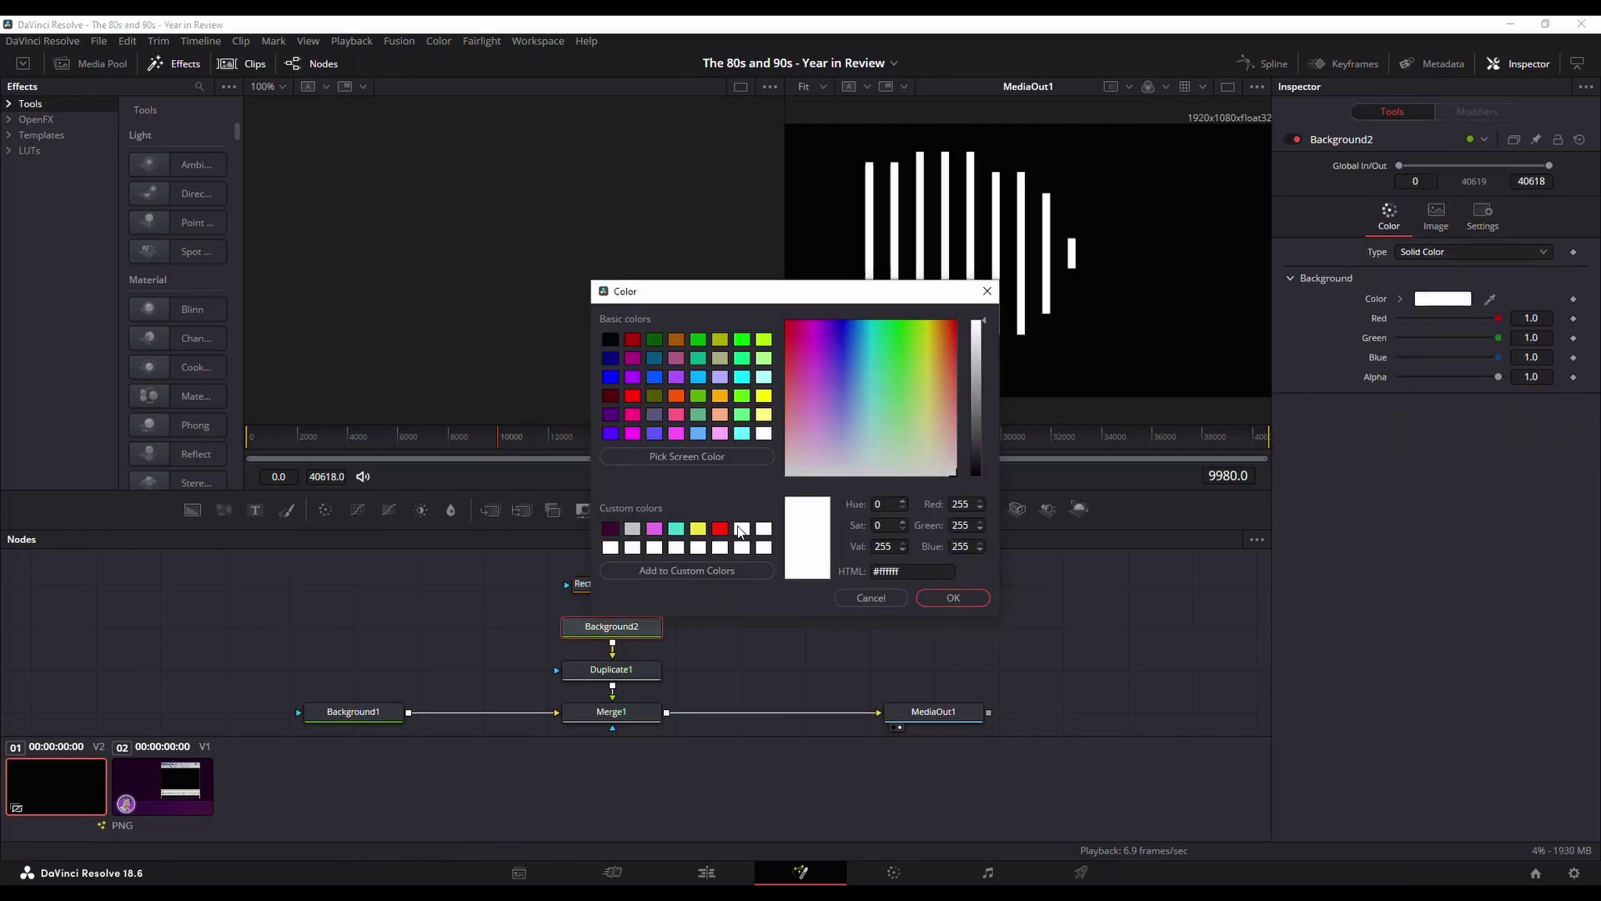
{"action": "left_click", "coordinate": [869, 597]}
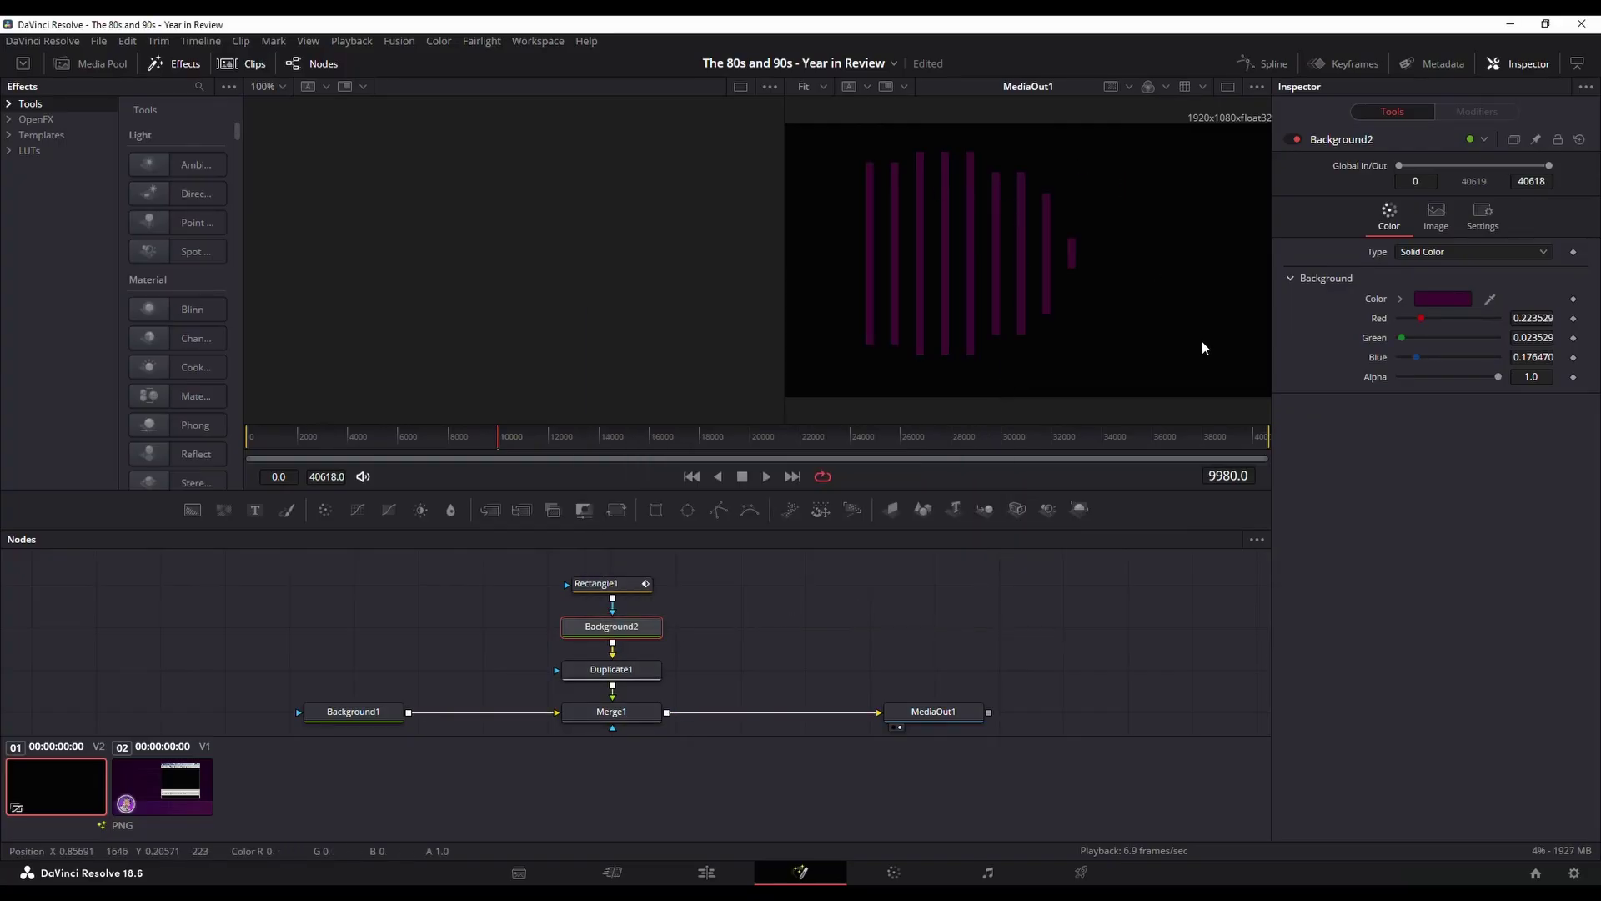
{"action": "left_click", "coordinate": [706, 872]}
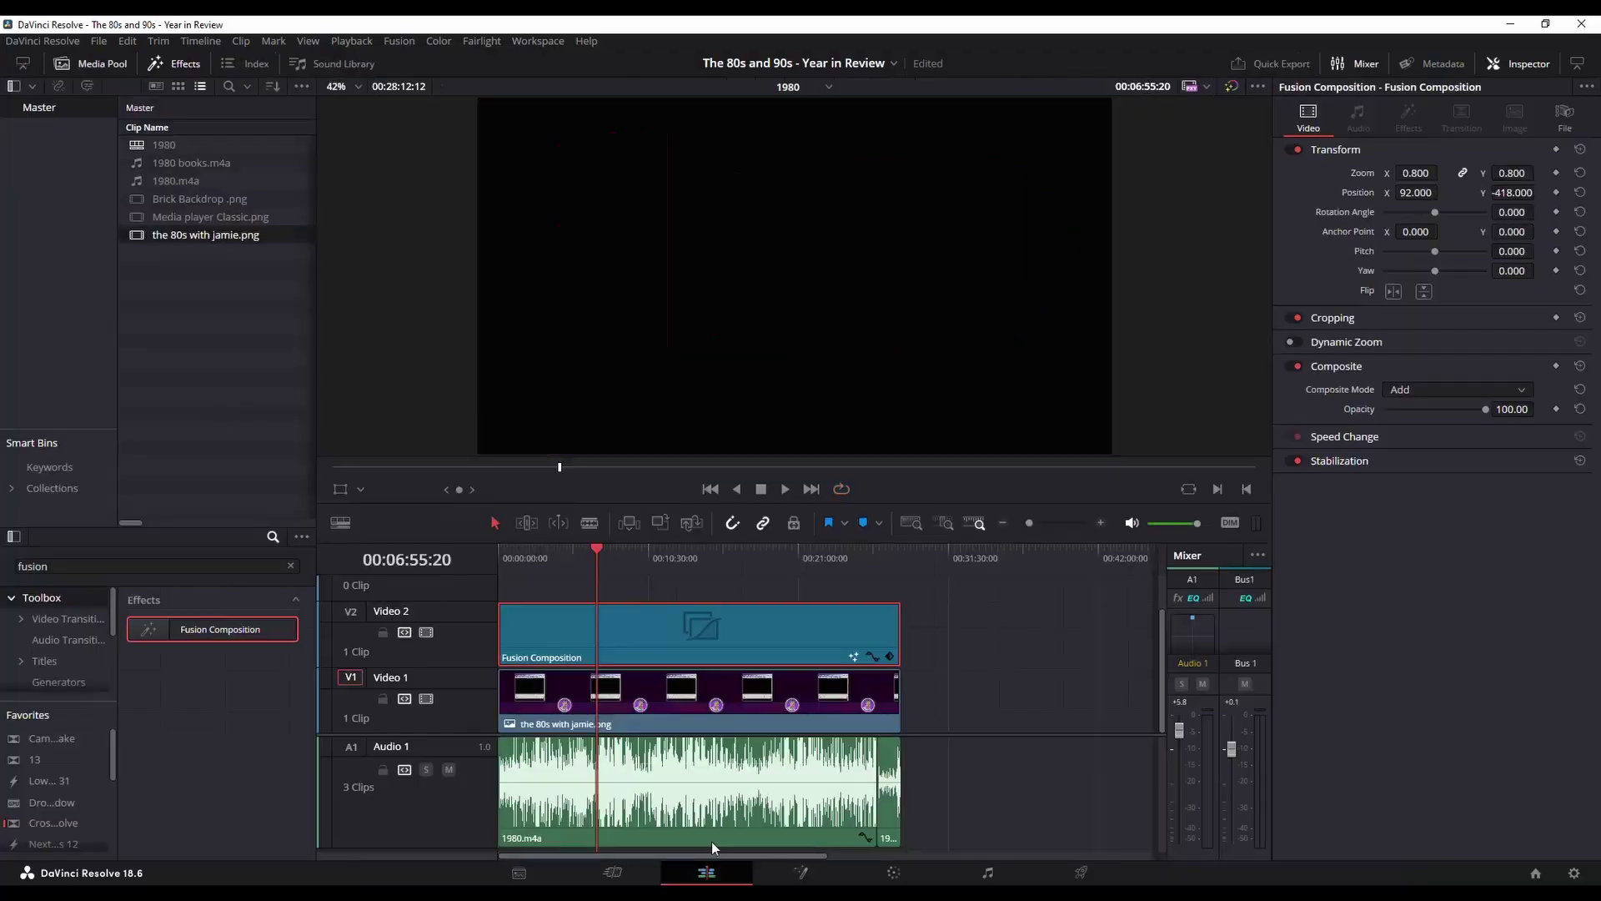